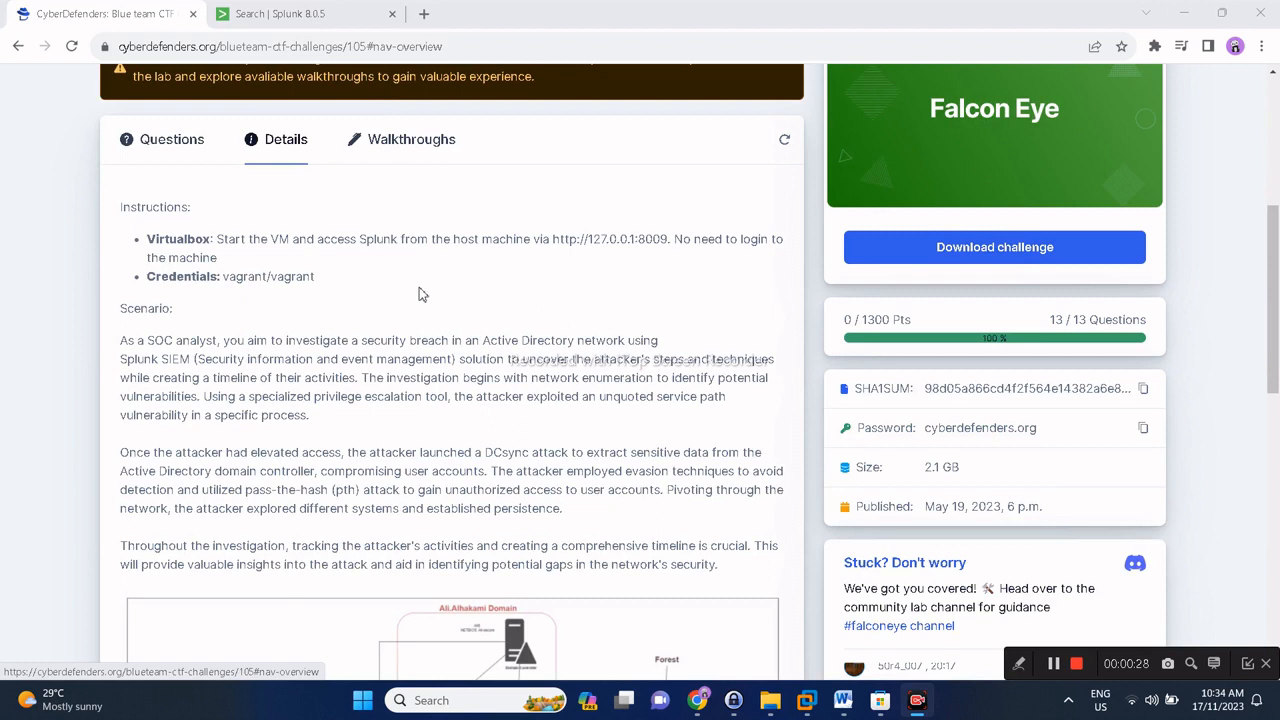
Review the FalconEye challenge's Splunk access instructions, scenario text and network diagram.
{"action": "left_click_drag", "start_coordinate": [223, 277], "coordinate": [313, 279]}
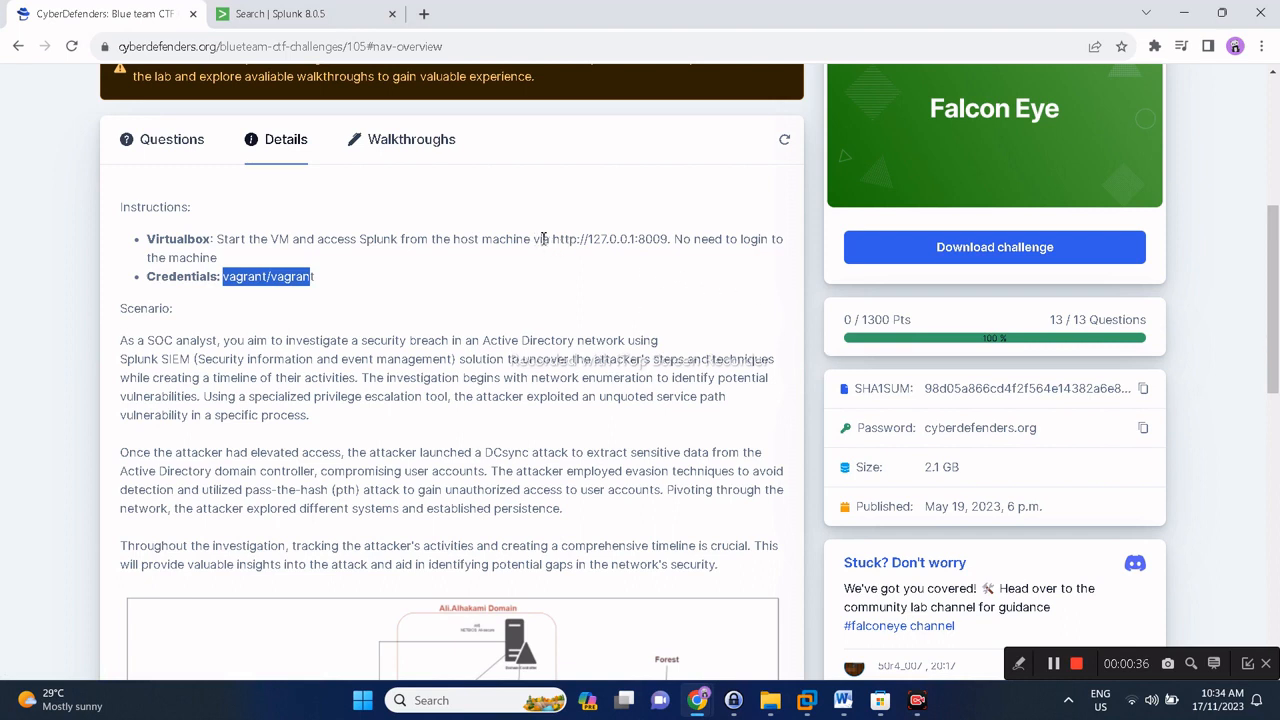
{"action": "left_click_drag", "start_coordinate": [552, 240], "coordinate": [663, 240]}
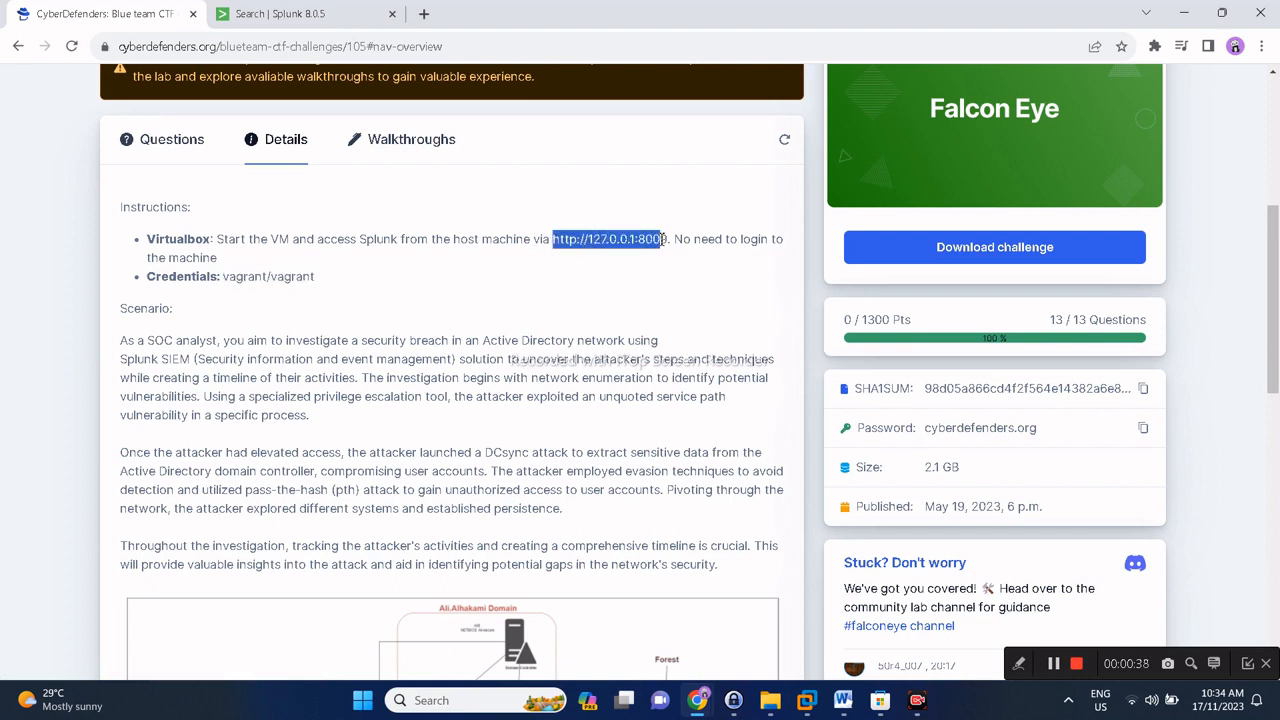
{"action": "left_click", "coordinate": [459, 288]}
{"action": "scroll", "coordinate": [433, 307], "scroll_direction": "down", "scroll_amount": 1}
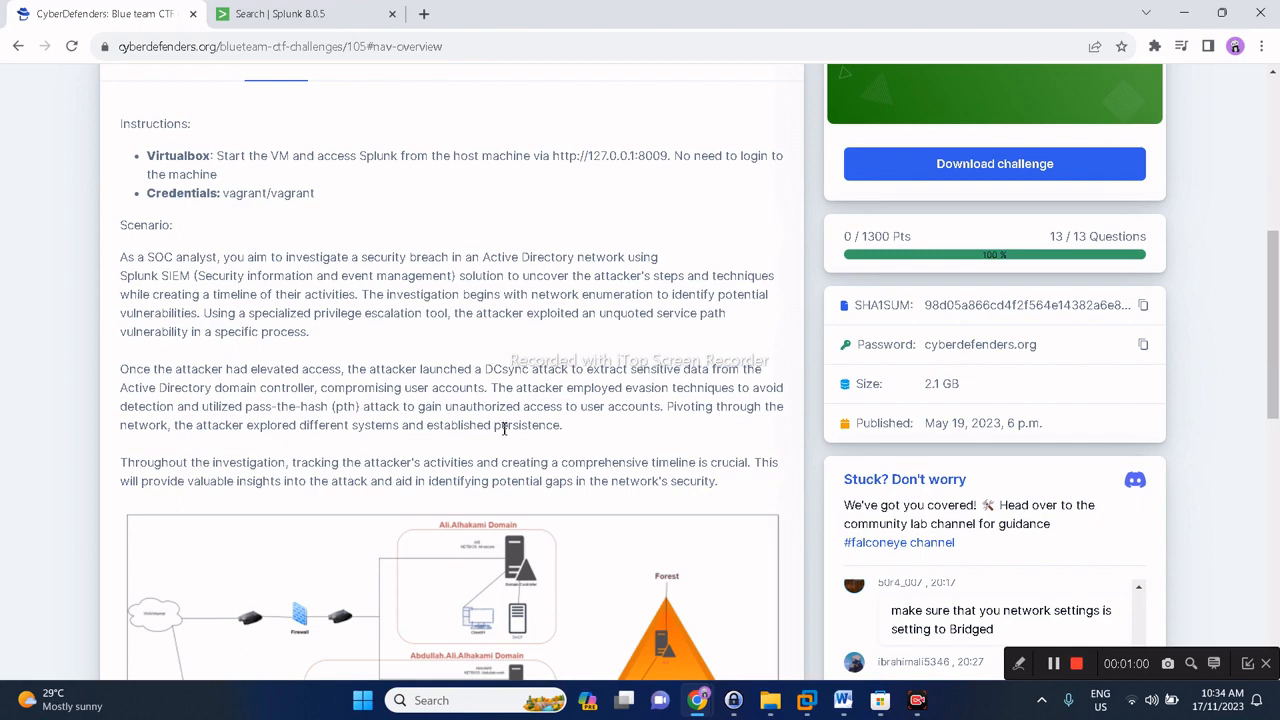
{"action": "scroll", "coordinate": [506, 424], "scroll_direction": "down", "scroll_amount": 2}
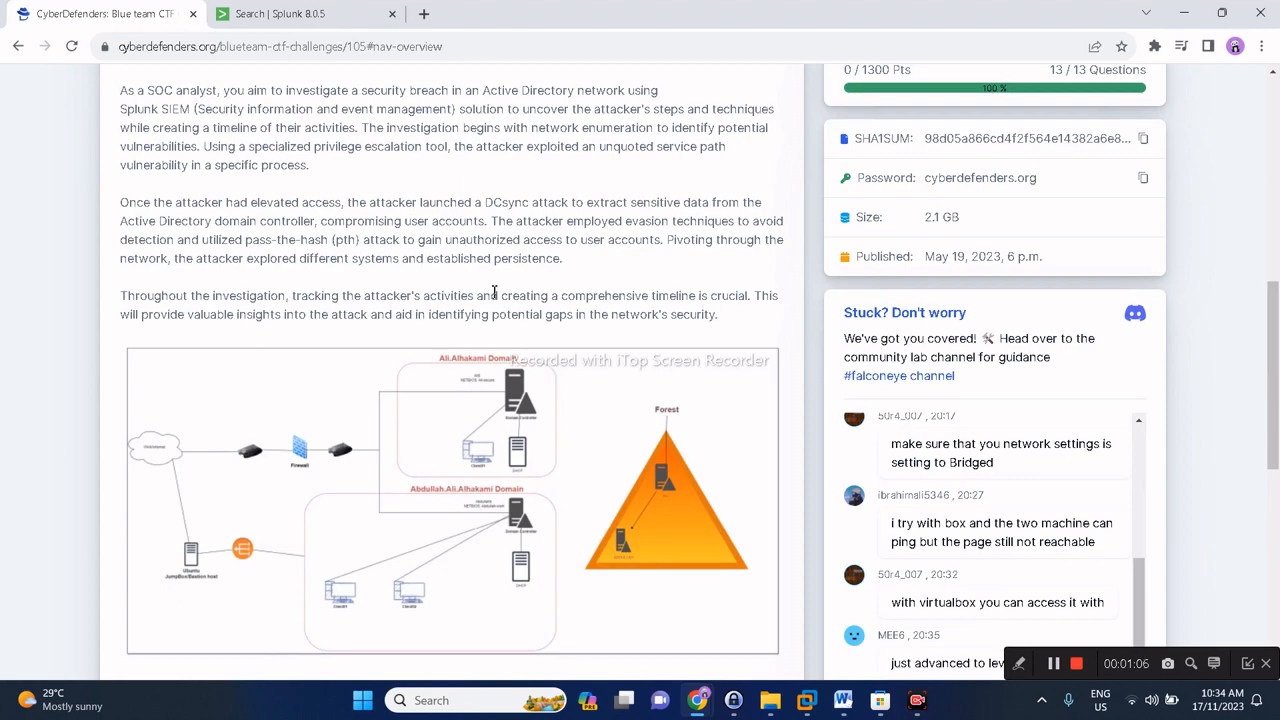
{"action": "scroll", "coordinate": [585, 310], "scroll_direction": "up", "scroll_amount": 1}
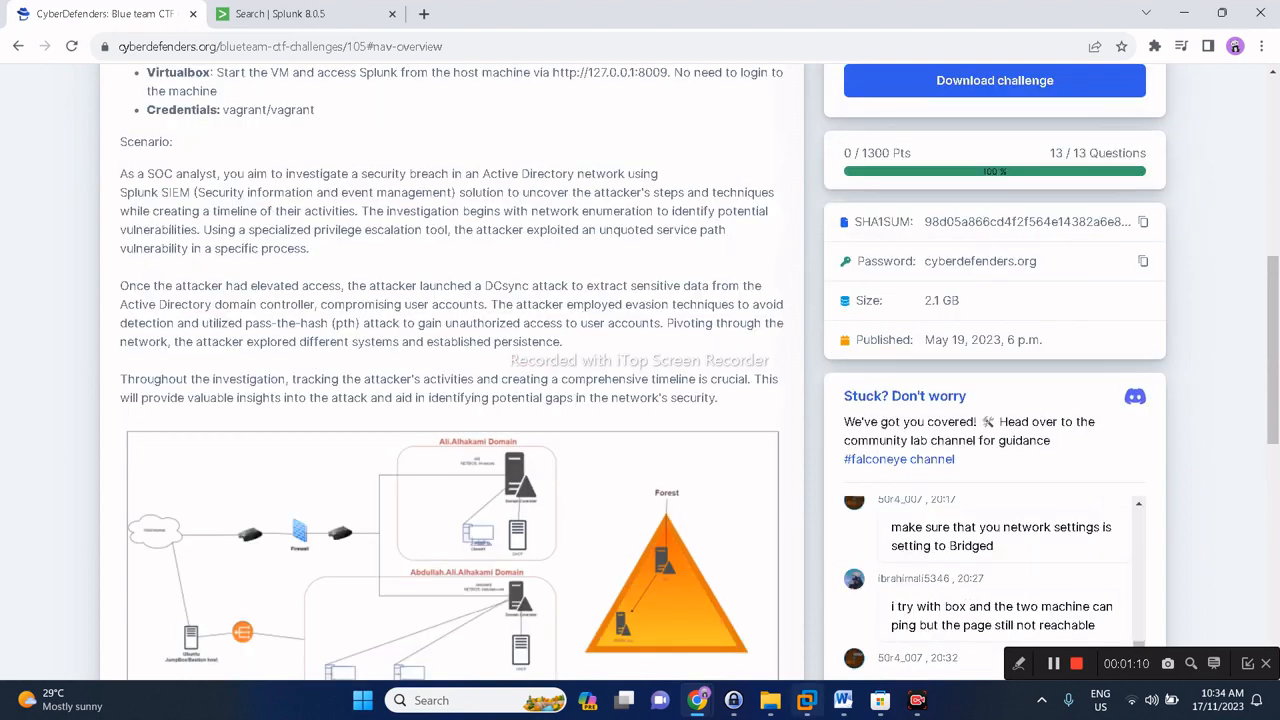
Switch to the Splunk-Case virtual machine in VMware Workstation and check its network interface addresses.
{"action": "left_click", "coordinate": [806, 700]}
{"action": "left_click", "coordinate": [851, 598]}
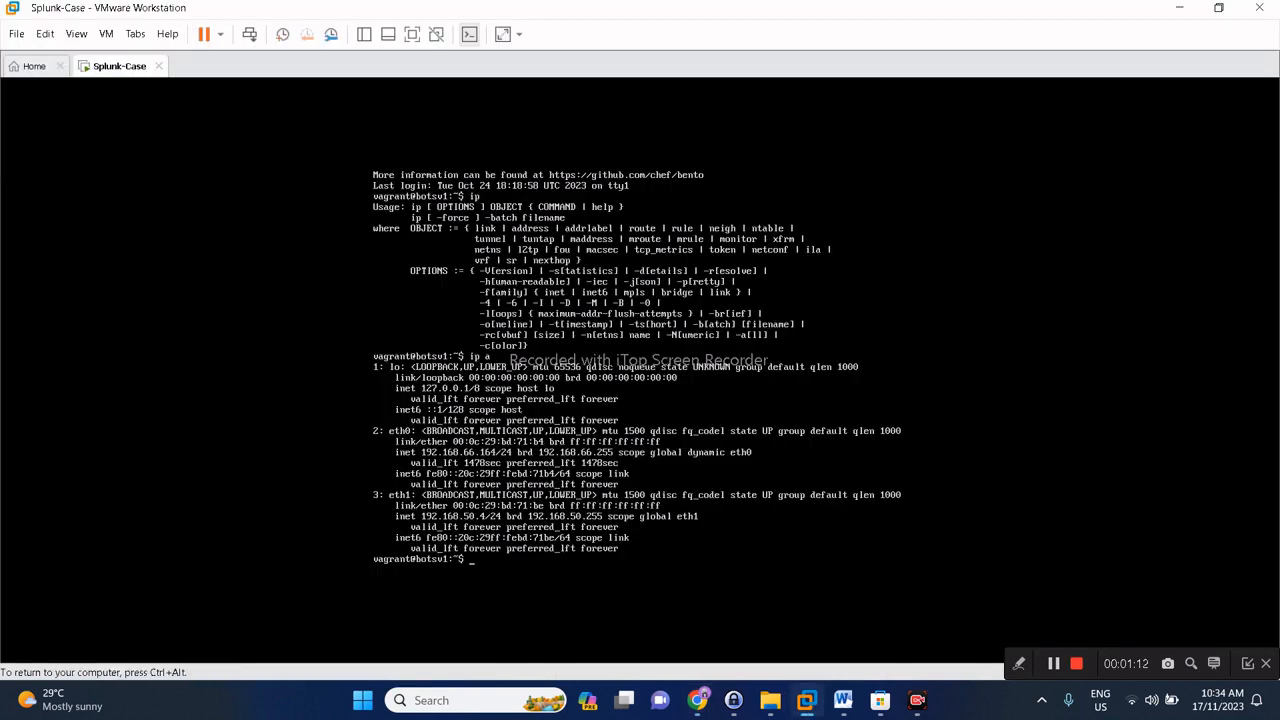
{"action": "key", "text": "ctrl+alt"}
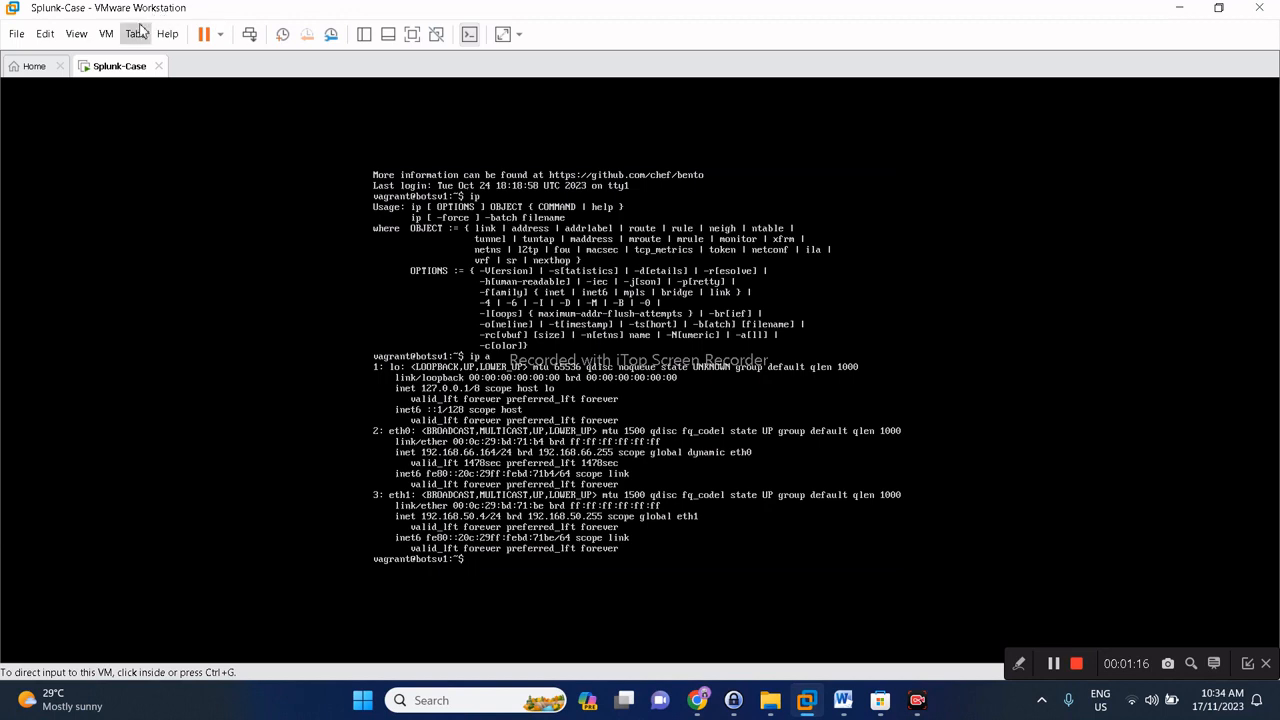
{"action": "left_click", "coordinate": [119, 179]}
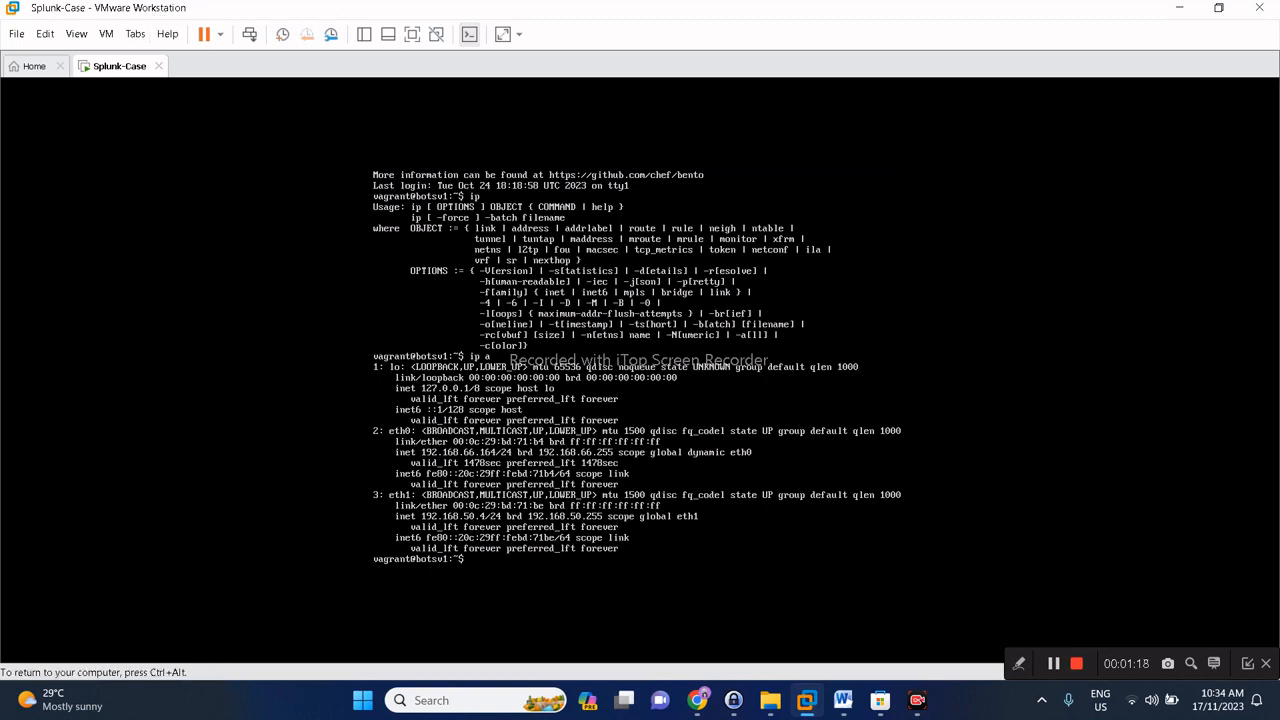
{"action": "key", "text": "ctrl+alt"}
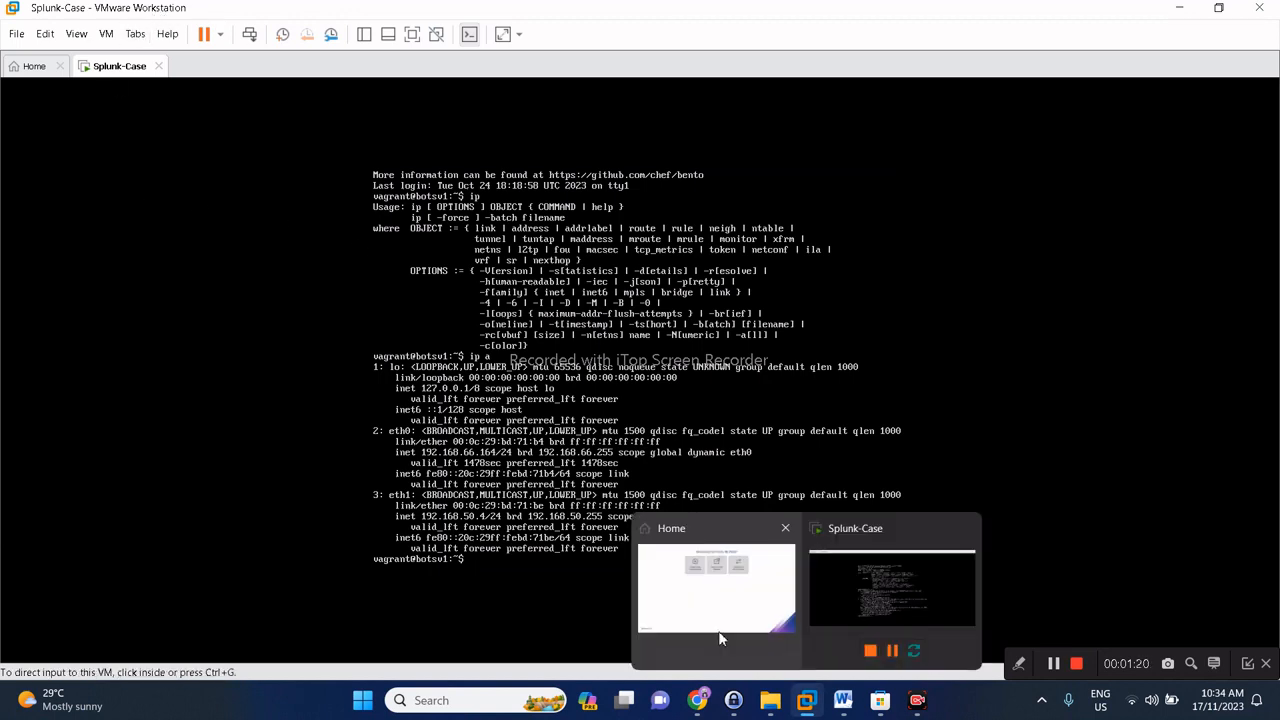
Switch back to Chrome and bring up the Splunk search page.
{"action": "mouse_move", "coordinate": [698, 700]}
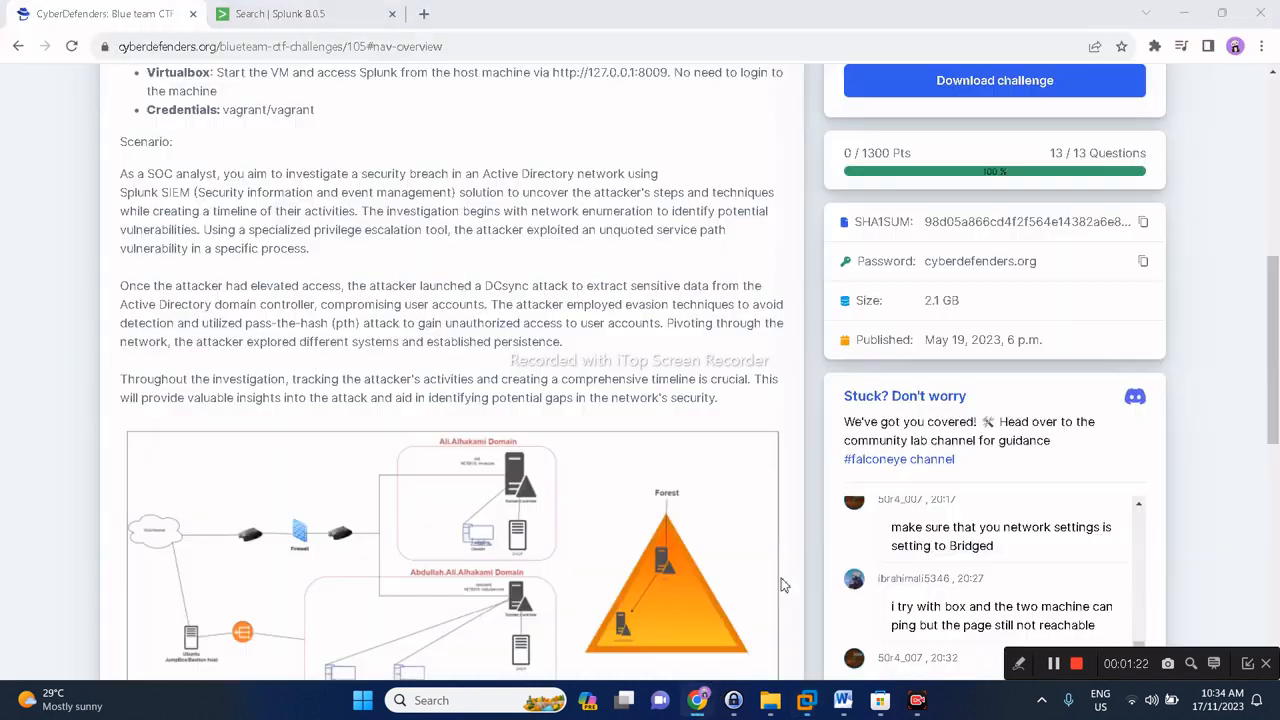
{"action": "left_click", "coordinate": [786, 590]}
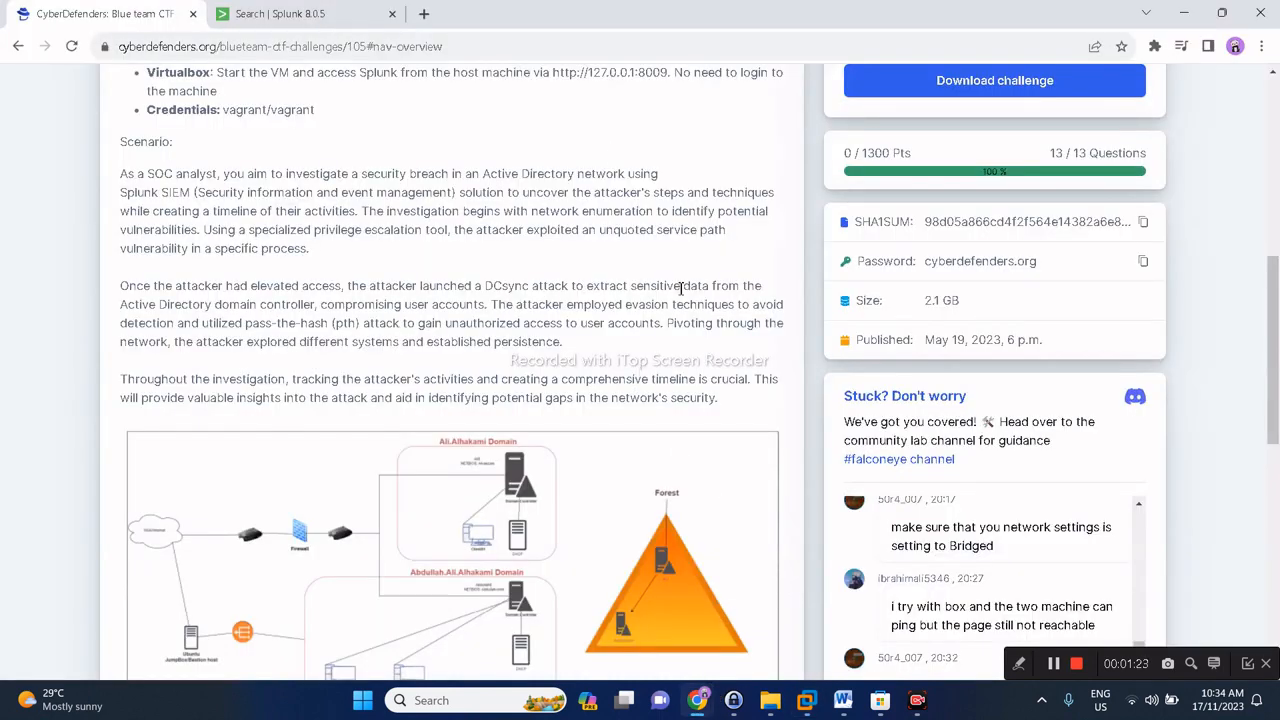
{"action": "left_click", "coordinate": [343, 7]}
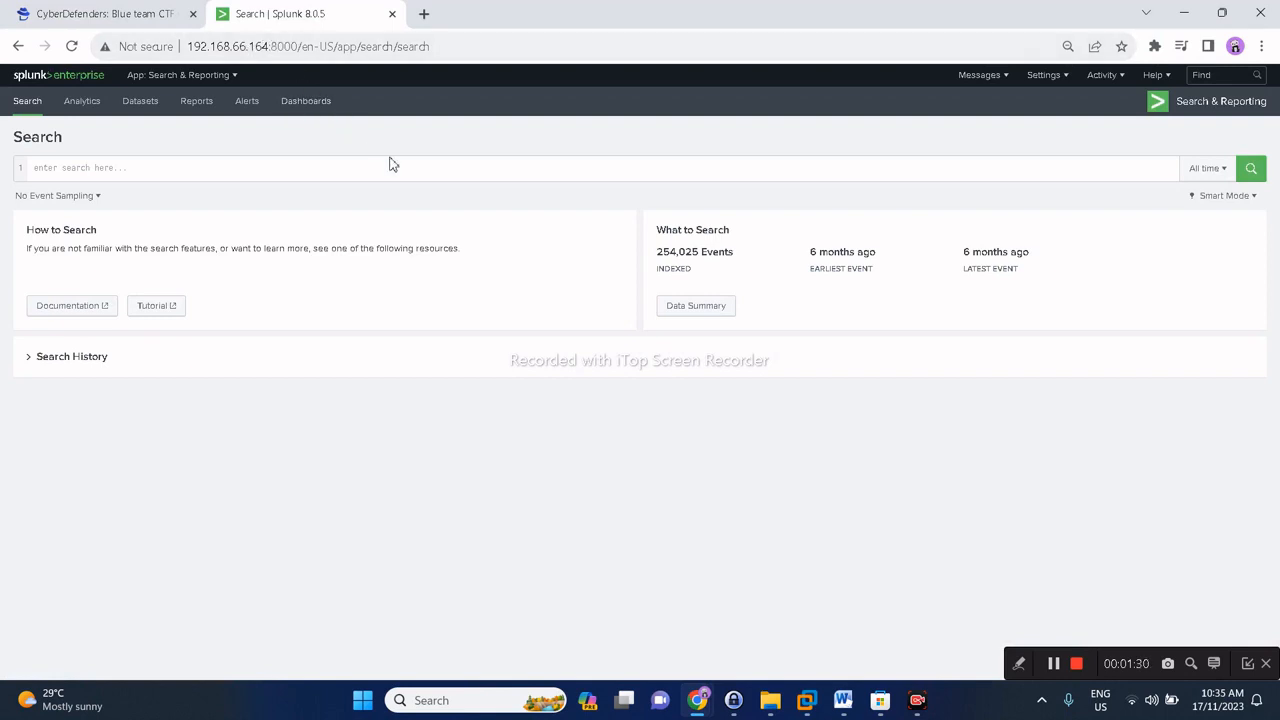
Return to the CyberDefenders challenge page and open its list of questions.
{"action": "left_click", "coordinate": [157, 22]}
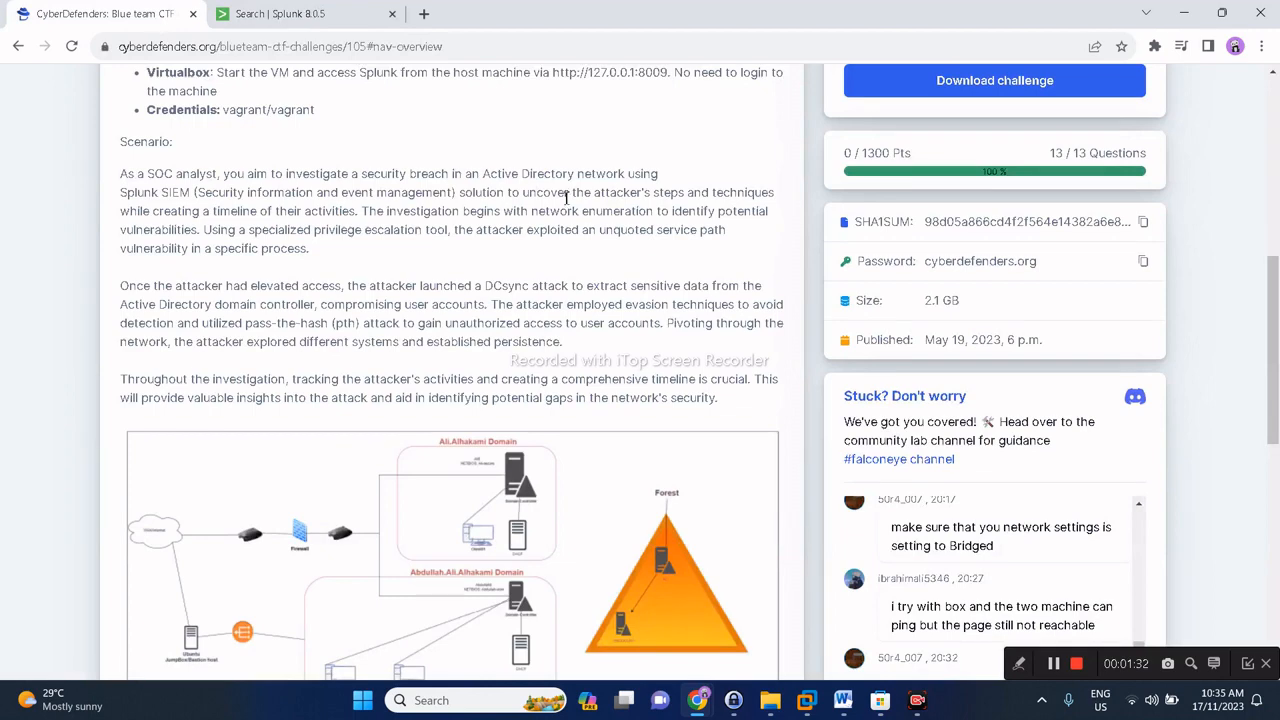
{"action": "scroll", "coordinate": [394, 220], "scroll_direction": "up", "scroll_amount": 3}
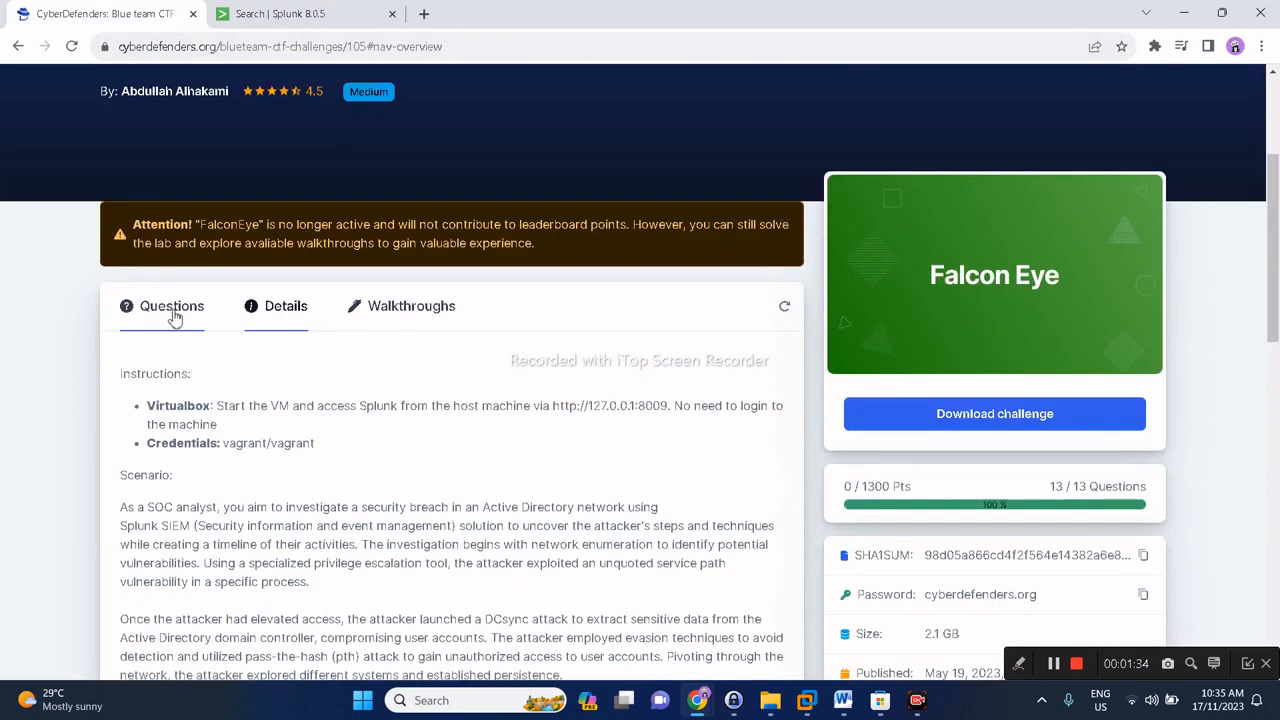
{"action": "left_click", "coordinate": [173, 316]}
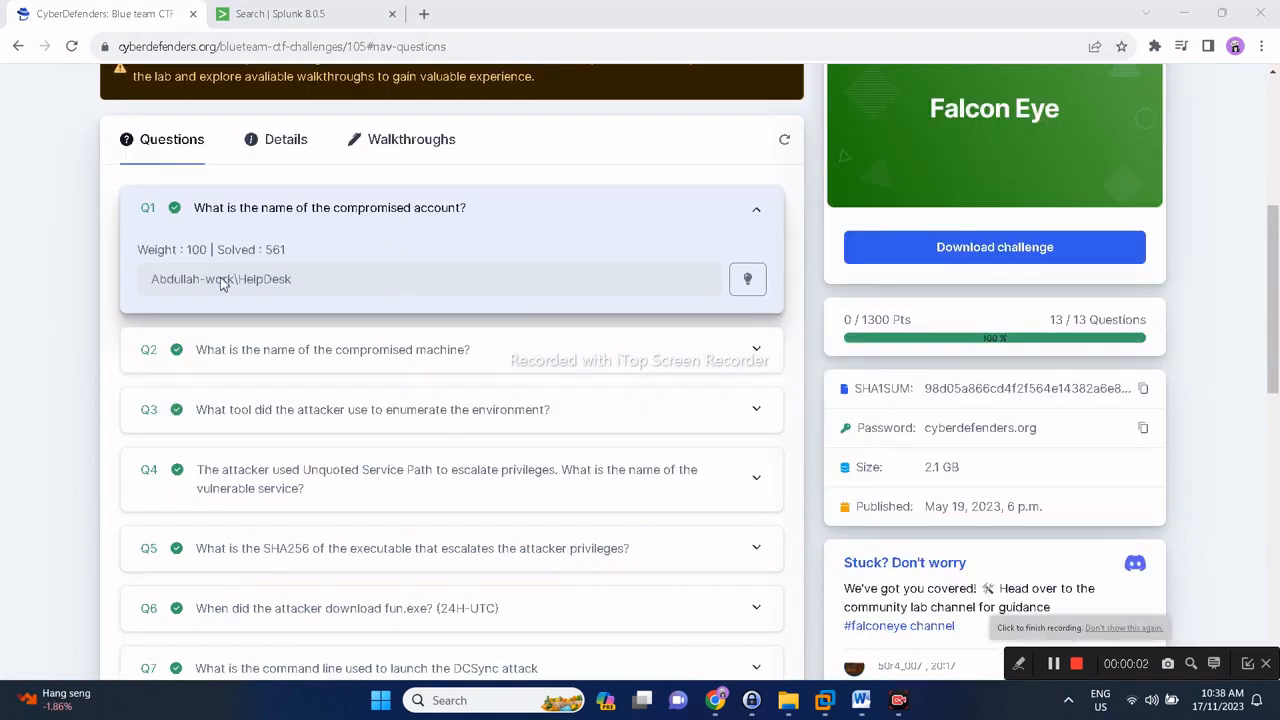
In Splunk, run a two-line search counting all events per index: * | stats count by index.
{"action": "left_click", "coordinate": [338, 20]}
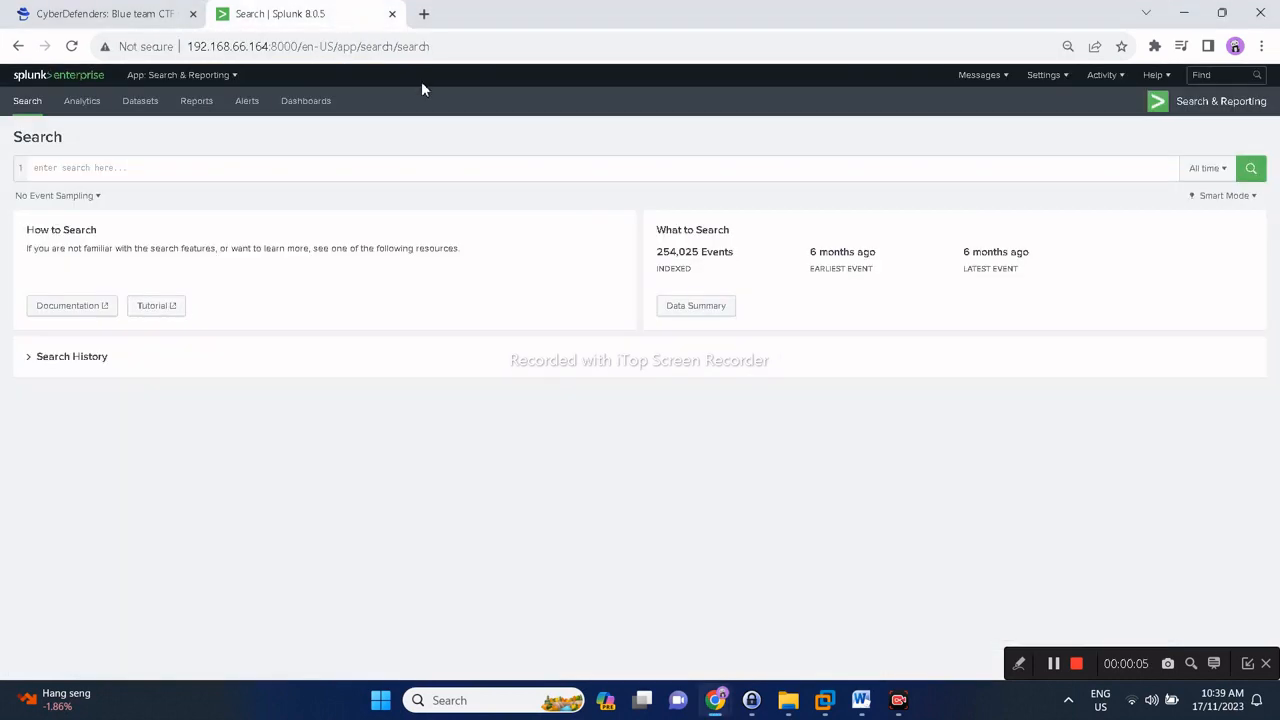
{"action": "left_click", "coordinate": [395, 170]}
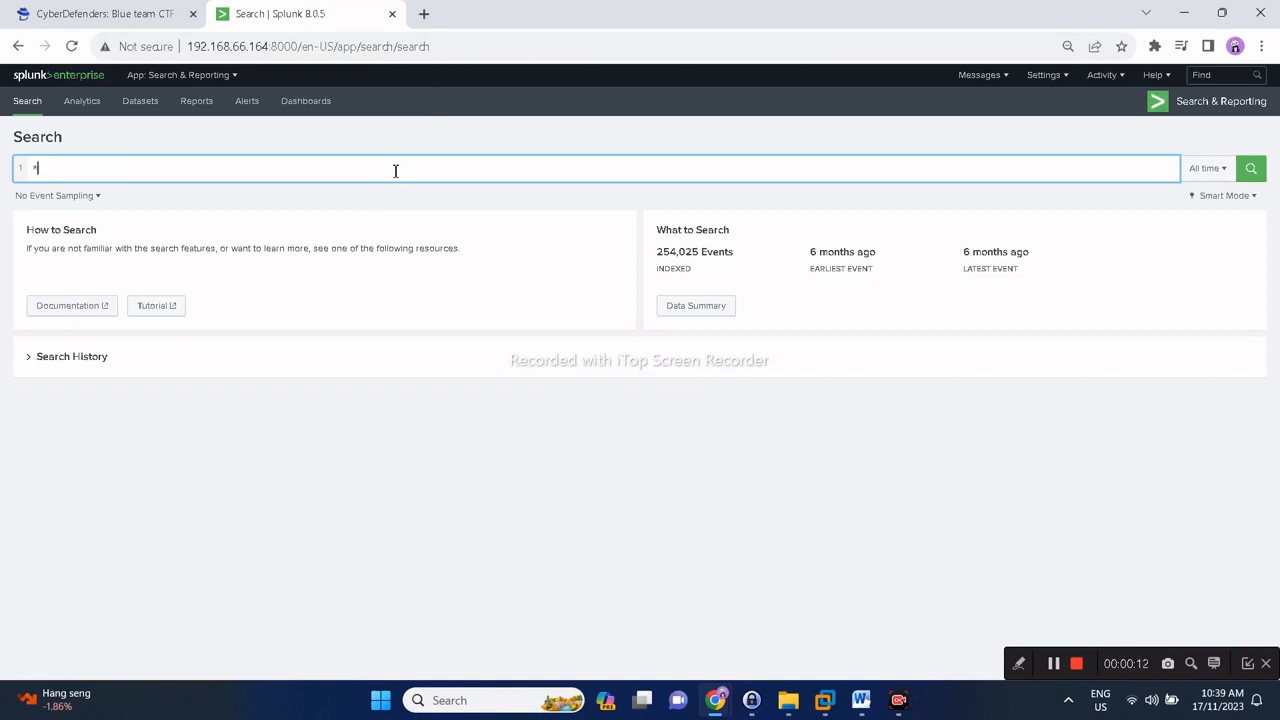
{"action": "type", "text": "*"}
{"action": "key", "text": "shift+Return"}
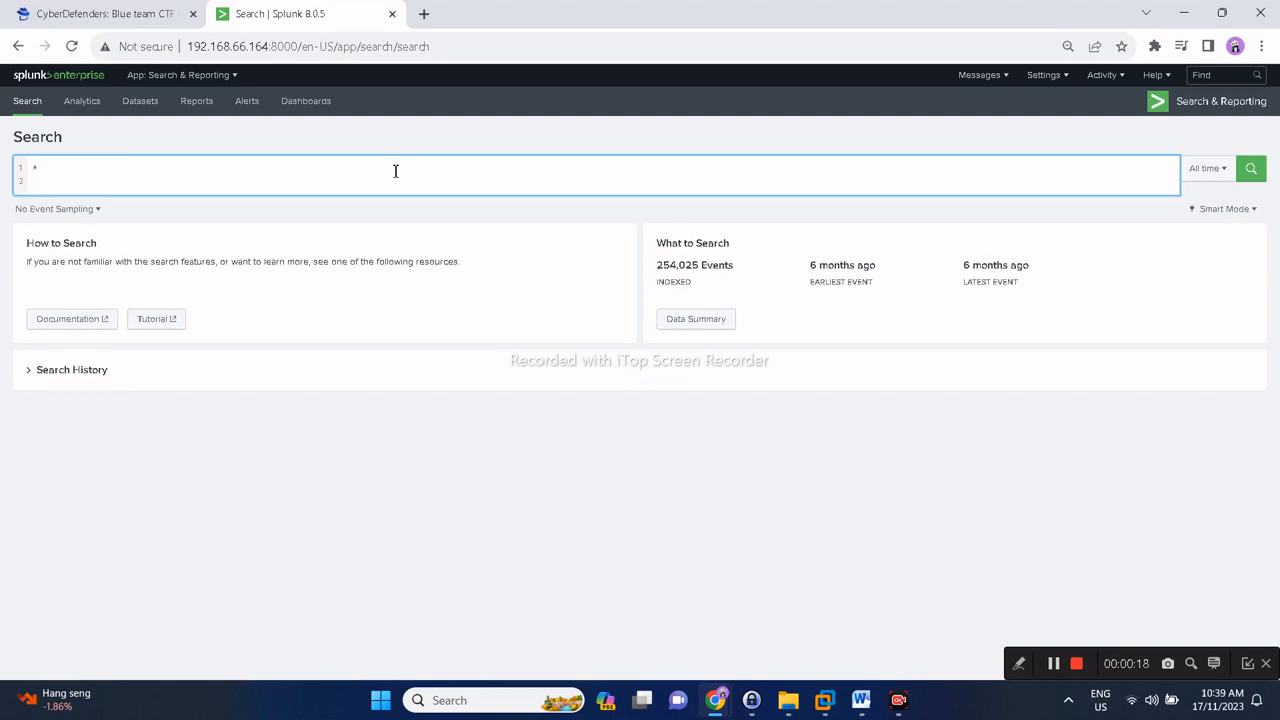
{"action": "type", "text": "| stats "}
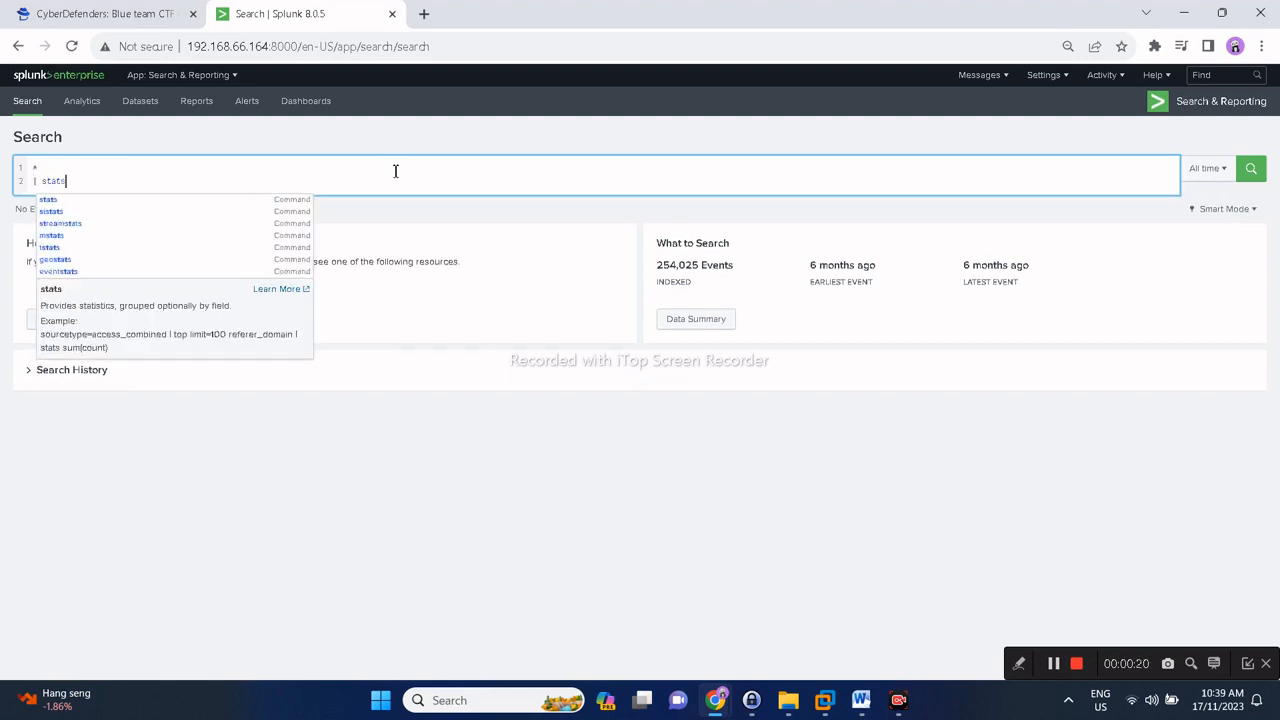
{"action": "type", "text": "count by in"}
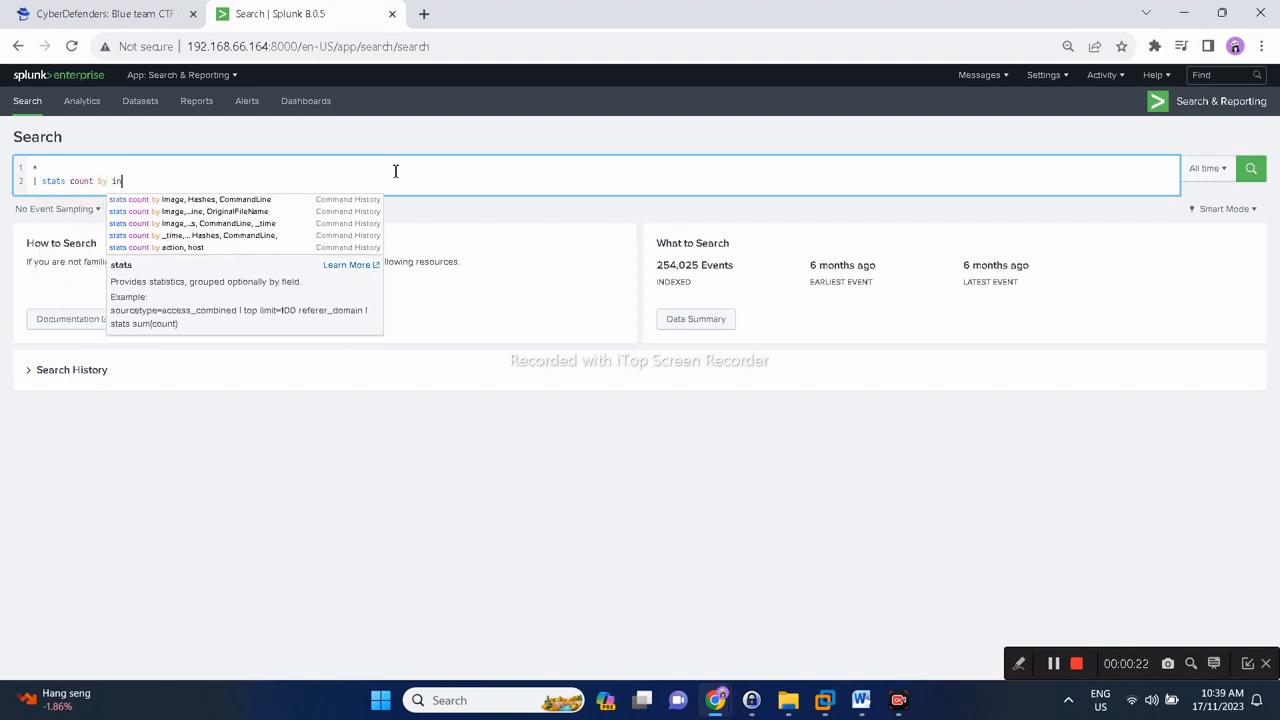
{"action": "type", "text": "dex"}
{"action": "key", "text": "Return"}
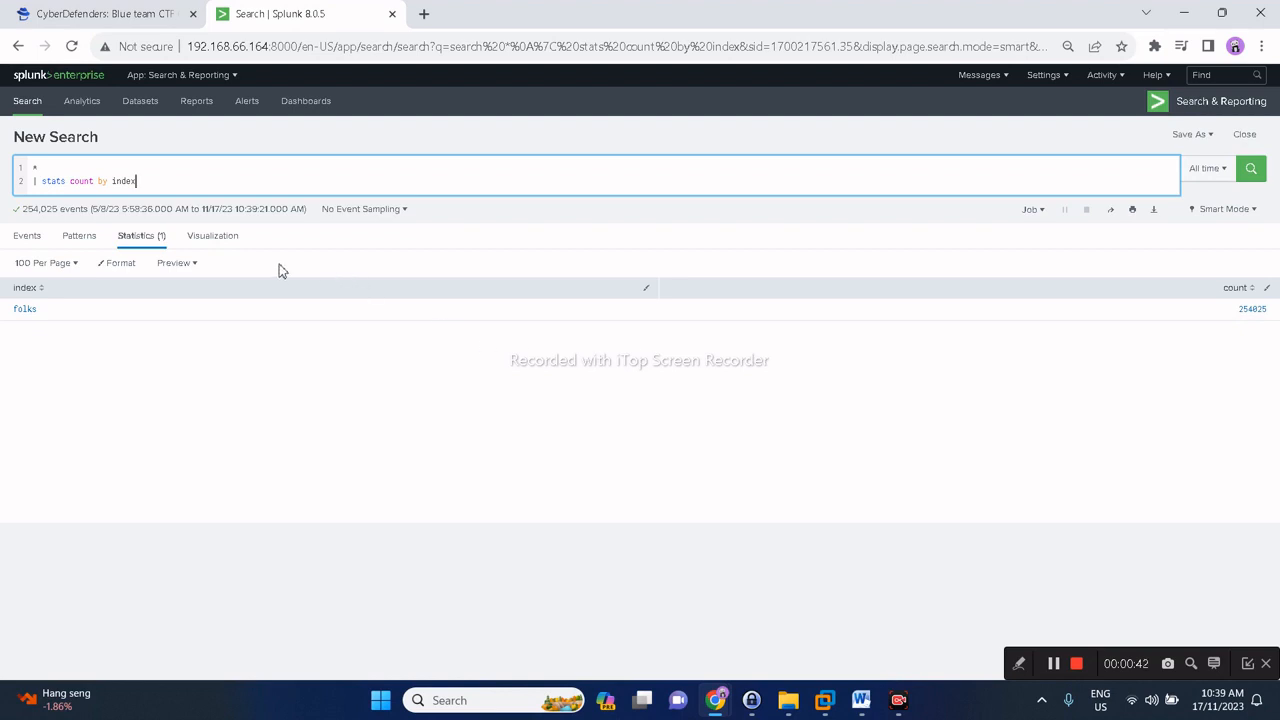
Replace the whole search query with index=folks.
{"action": "left_click_drag", "start_coordinate": [35, 172], "coordinate": [183, 183]}
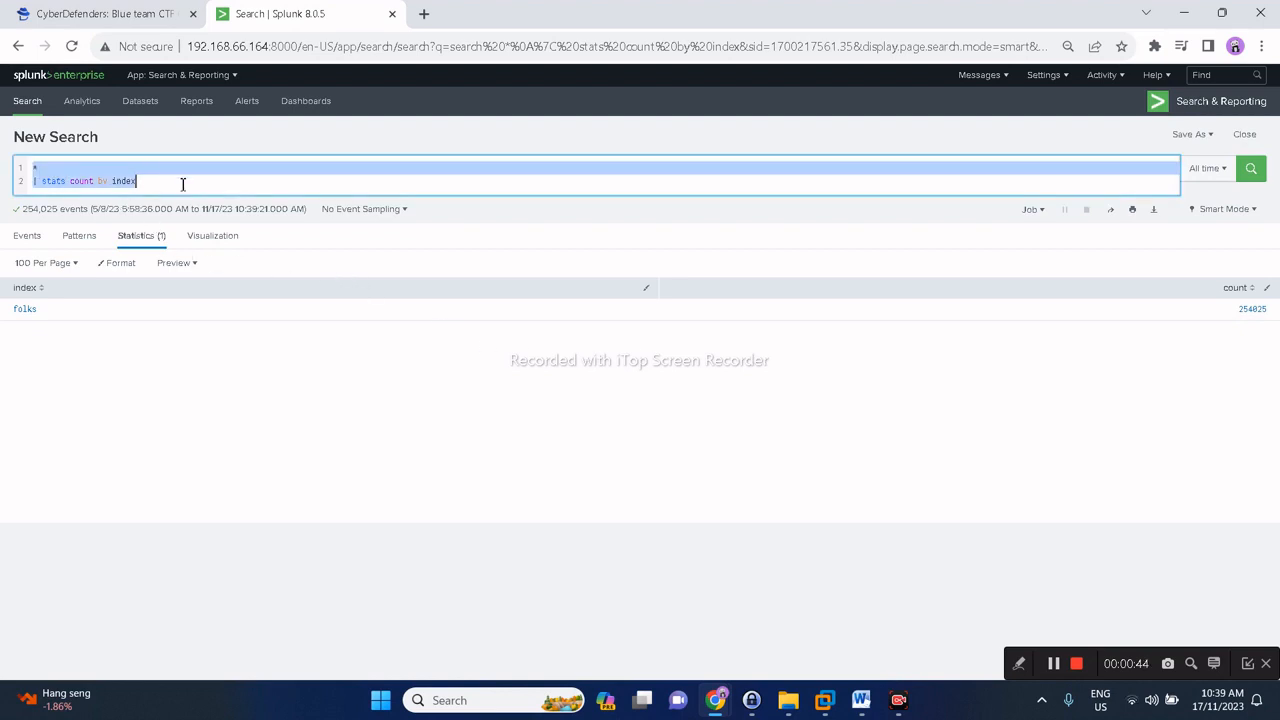
{"action": "type", "text": "index"}
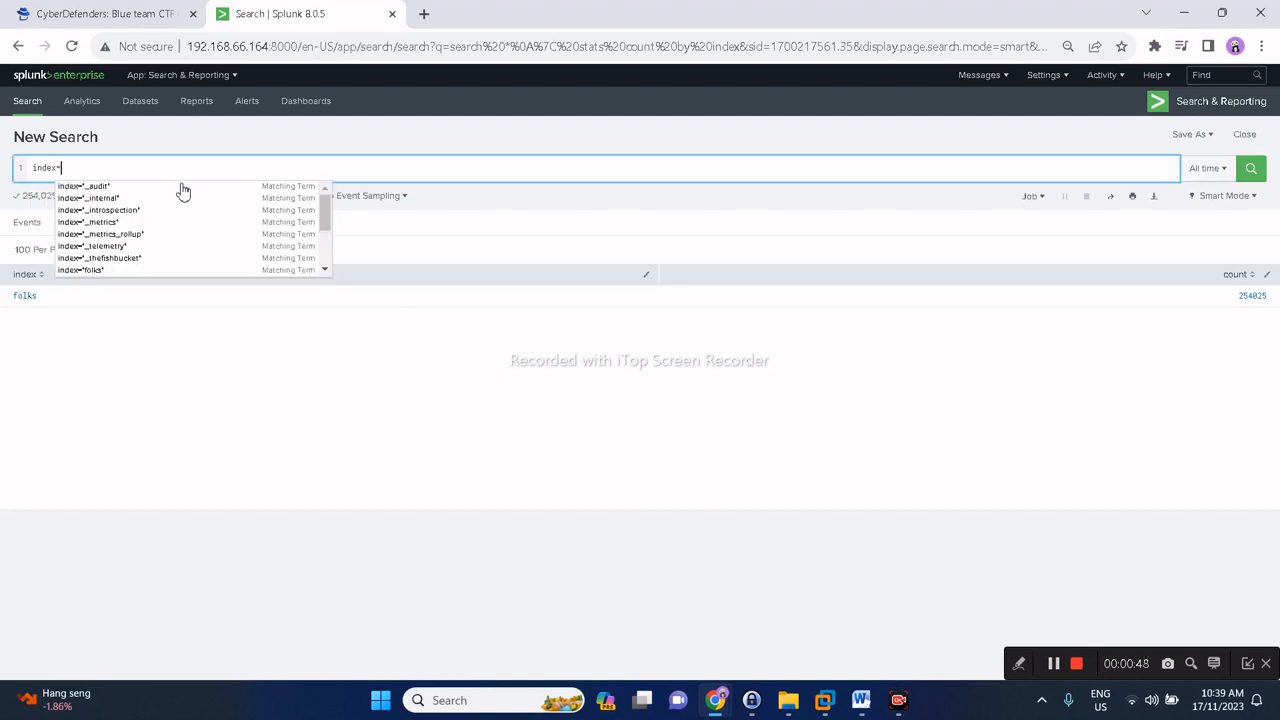
{"action": "type", "text": "=folks"}
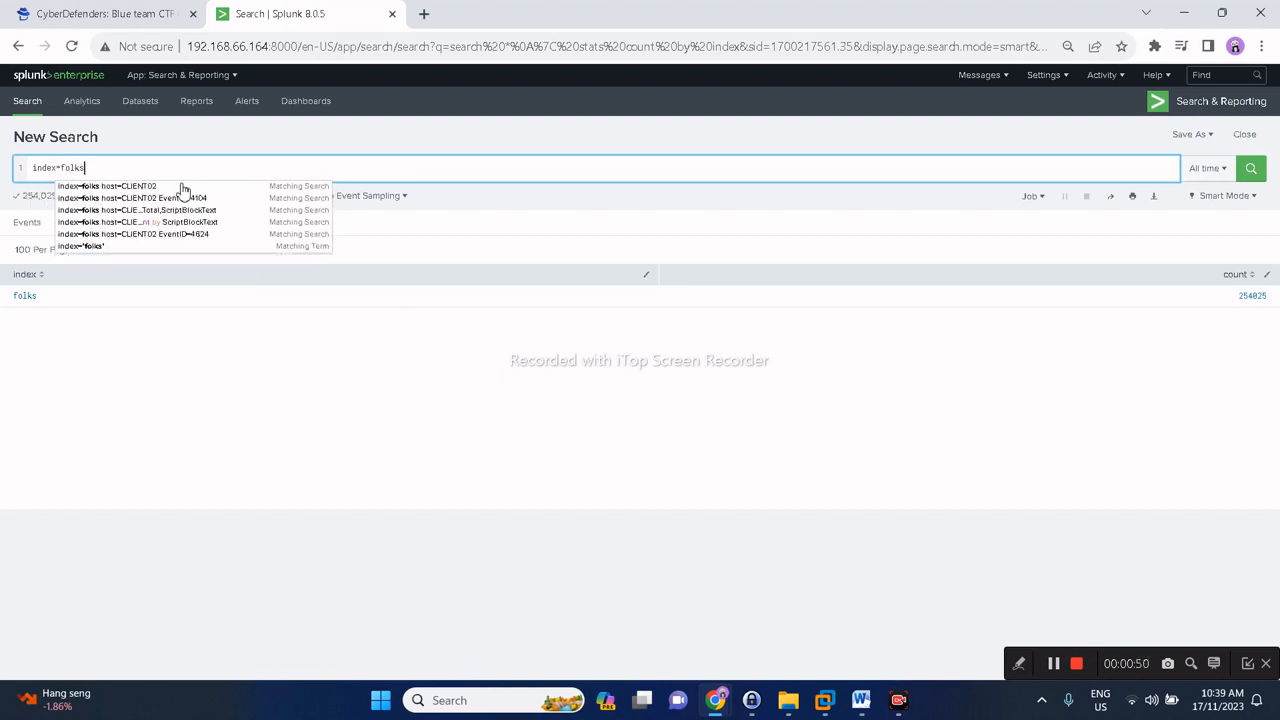
Read through the CyberDefenders challenge questions for a search term that leads to the compromised account.
{"action": "left_click", "coordinate": [96, 12]}
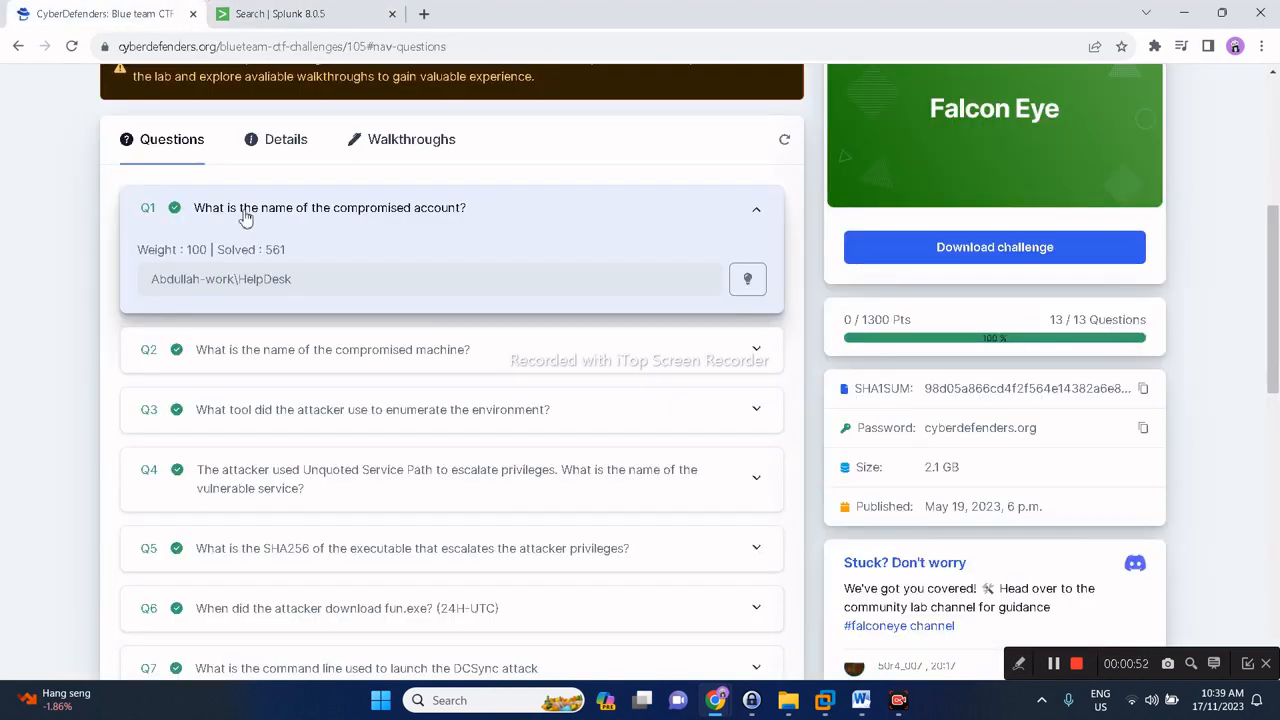
{"action": "scroll", "coordinate": [409, 537], "scroll_direction": "down", "scroll_amount": 1}
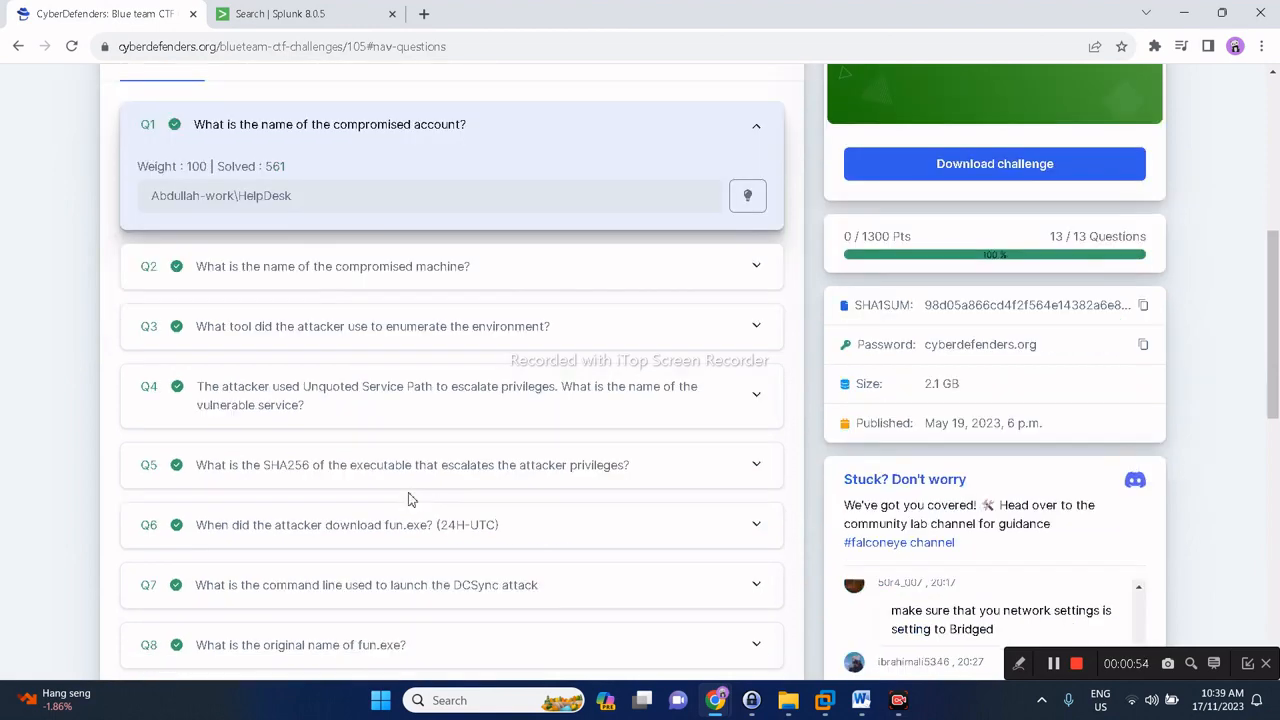
{"action": "scroll", "coordinate": [409, 499], "scroll_direction": "up", "scroll_amount": 1}
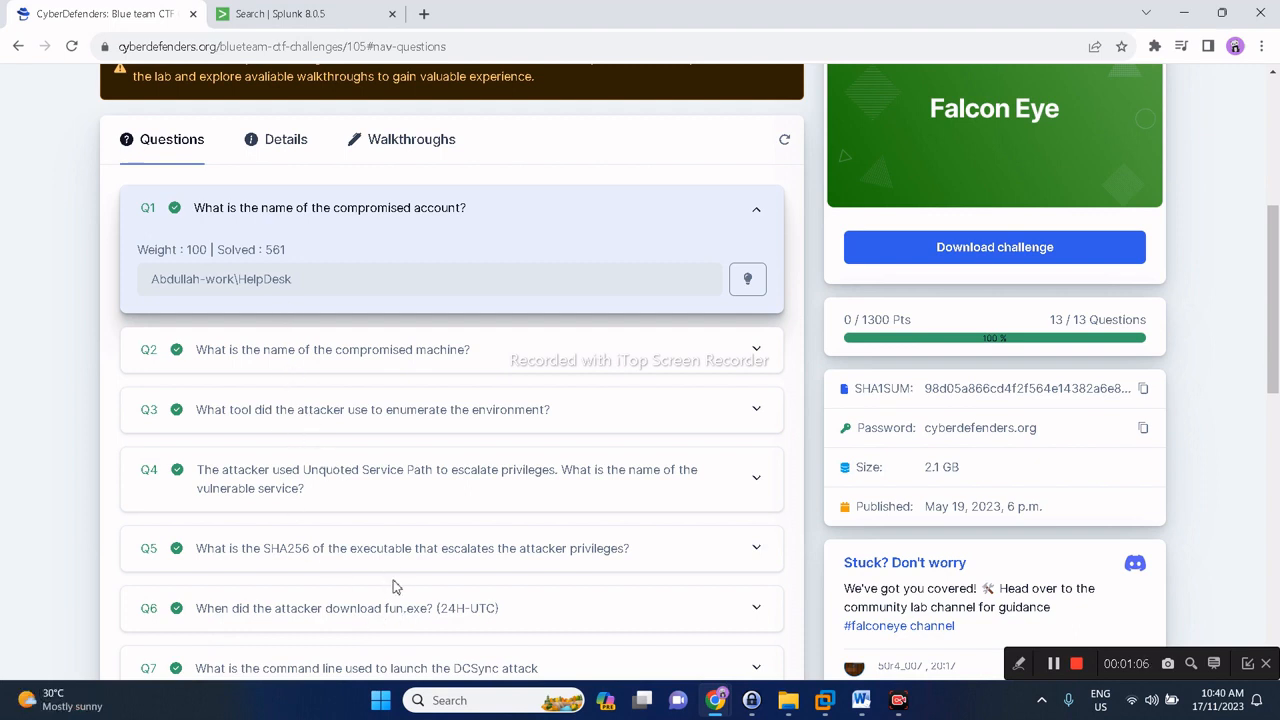
In Splunk, add fun.exe to the index=folks query and run the search.
{"action": "left_click", "coordinate": [297, 16]}
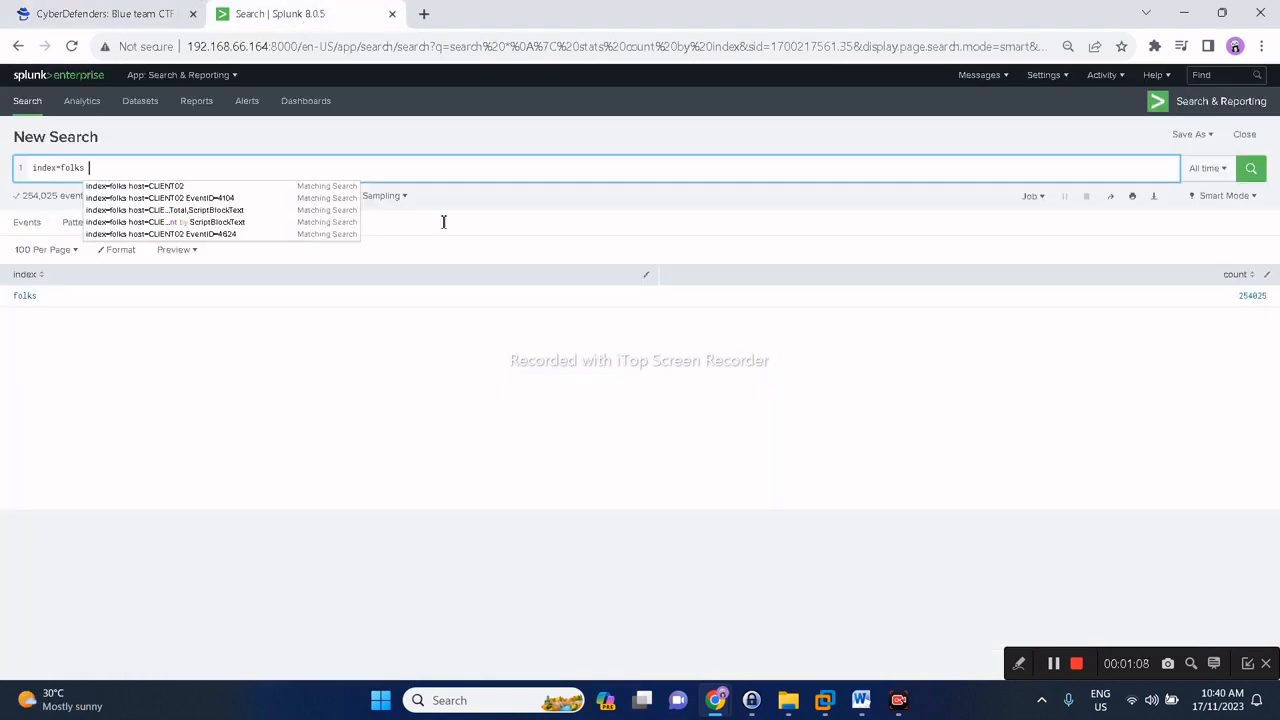
{"action": "type", "text": "fun.exe"}
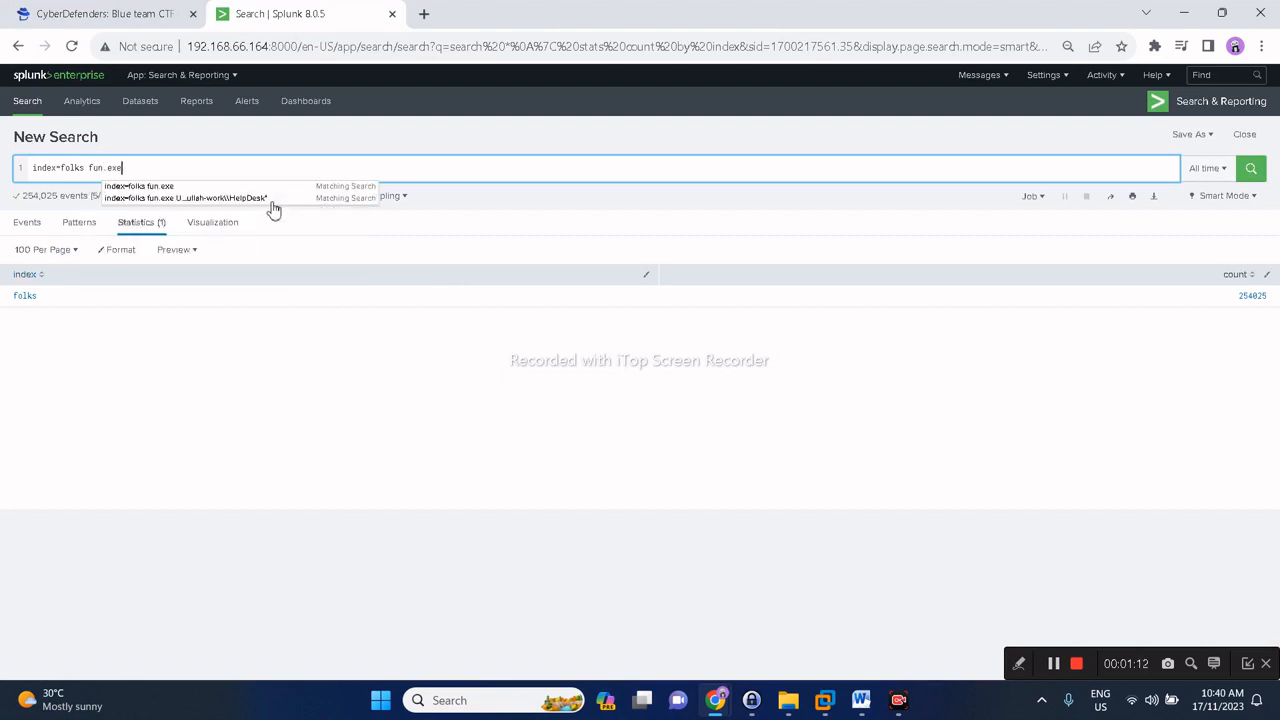
{"action": "key", "text": "Left"}
{"action": "key", "text": "Left"}
{"action": "key", "text": "Left"}
{"action": "key", "text": "Left"}
{"action": "key", "text": "Left"}
{"action": "key", "text": "Left"}
{"action": "key", "text": "Left"}
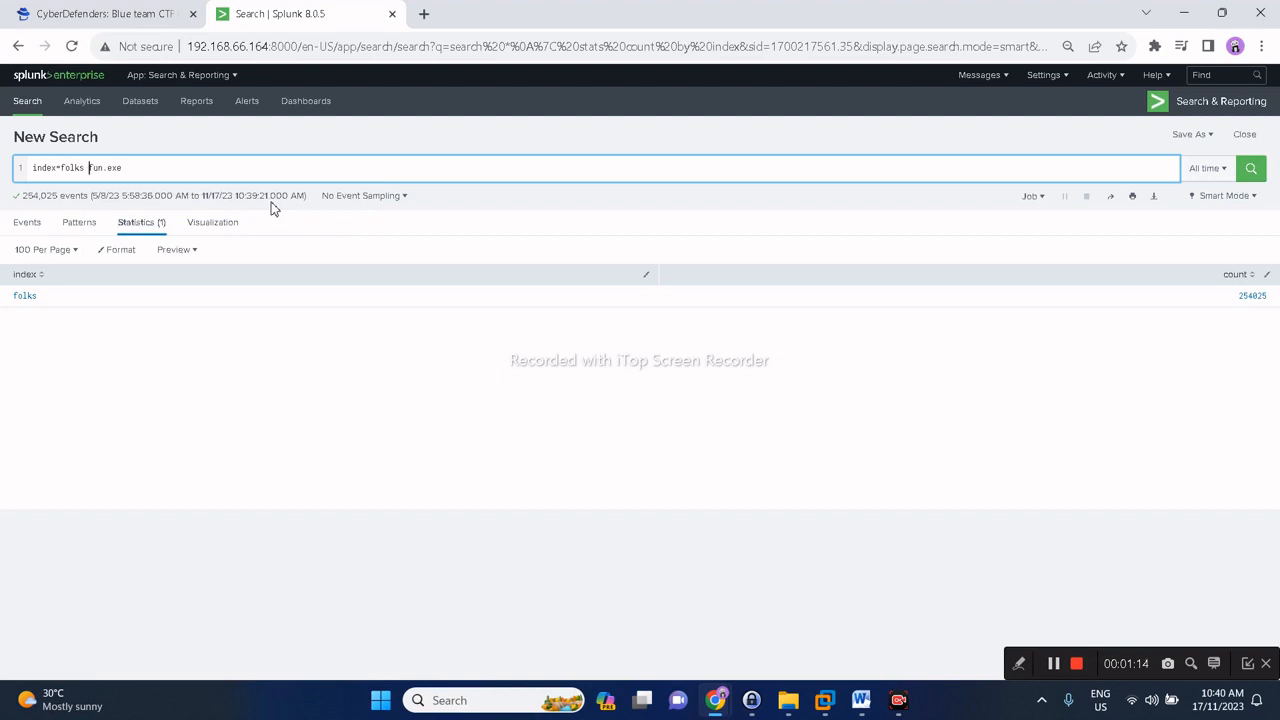
{"action": "key", "text": "Right"}
{"action": "key", "text": "Right"}
{"action": "key", "text": "Right"}
{"action": "key", "text": "Return"}
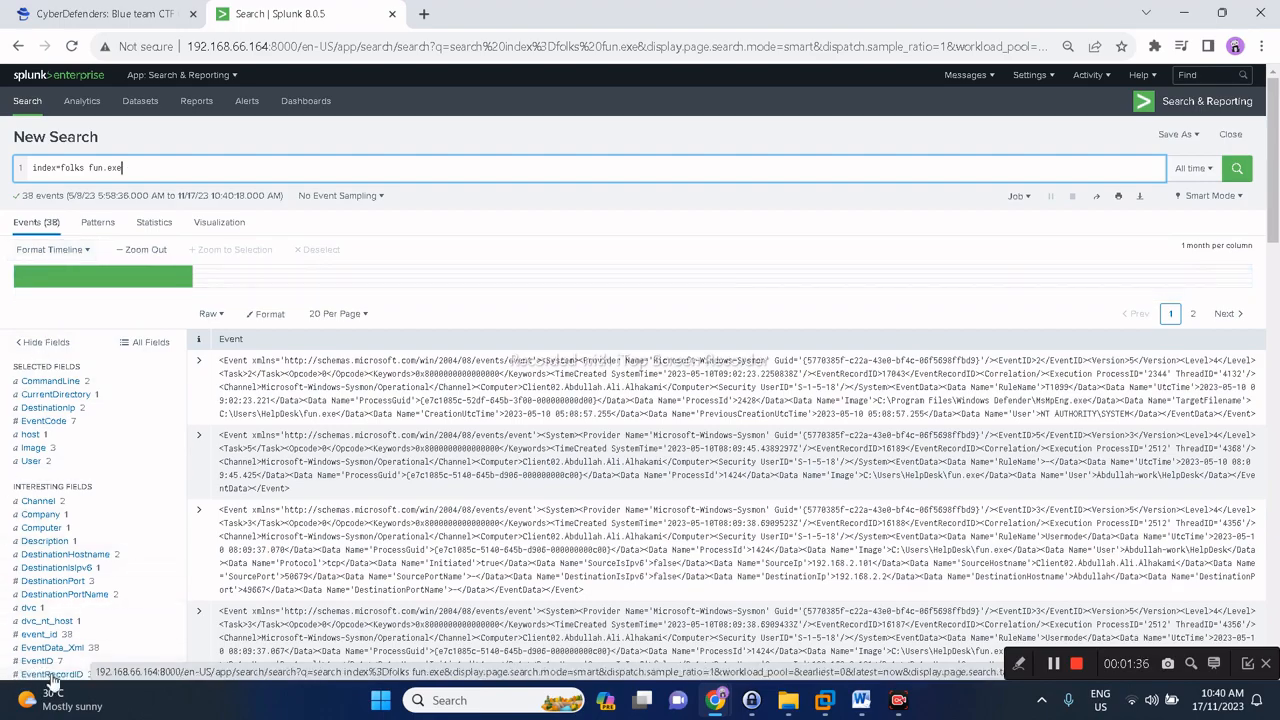
Look through the available event fields and examine the values of the User field.
{"action": "scroll", "coordinate": [25, 470], "scroll_direction": "down", "scroll_amount": 2}
{"action": "scroll", "coordinate": [14, 612], "scroll_direction": "down", "scroll_amount": 10}
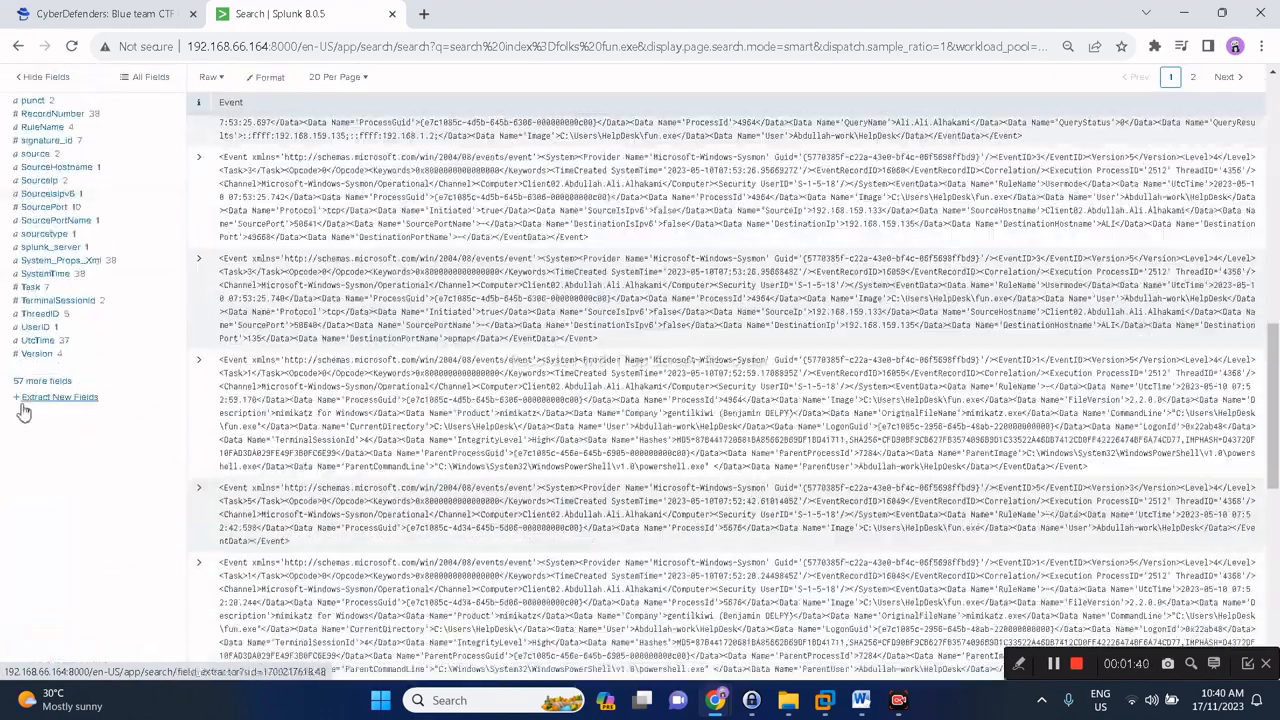
{"action": "scroll", "coordinate": [30, 410], "scroll_direction": "up", "scroll_amount": 7}
{"action": "scroll", "coordinate": [36, 410], "scroll_direction": "up", "scroll_amount": 3}
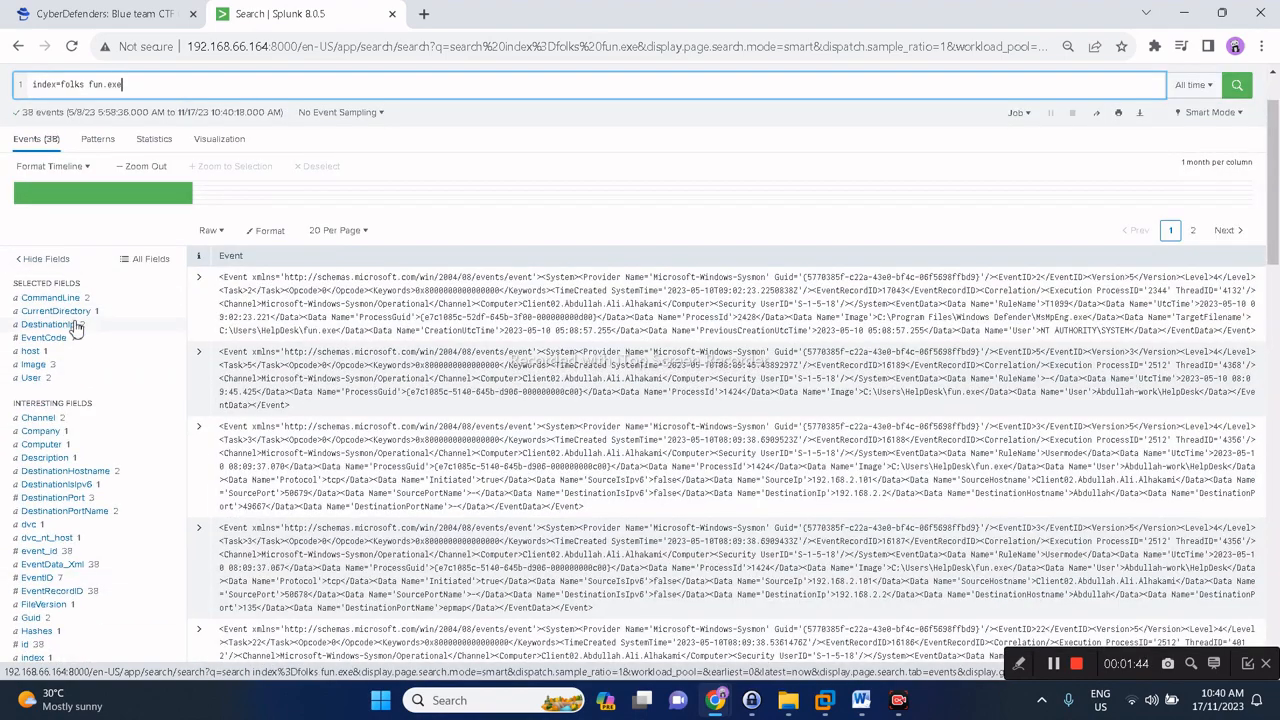
{"action": "left_click", "coordinate": [32, 378]}
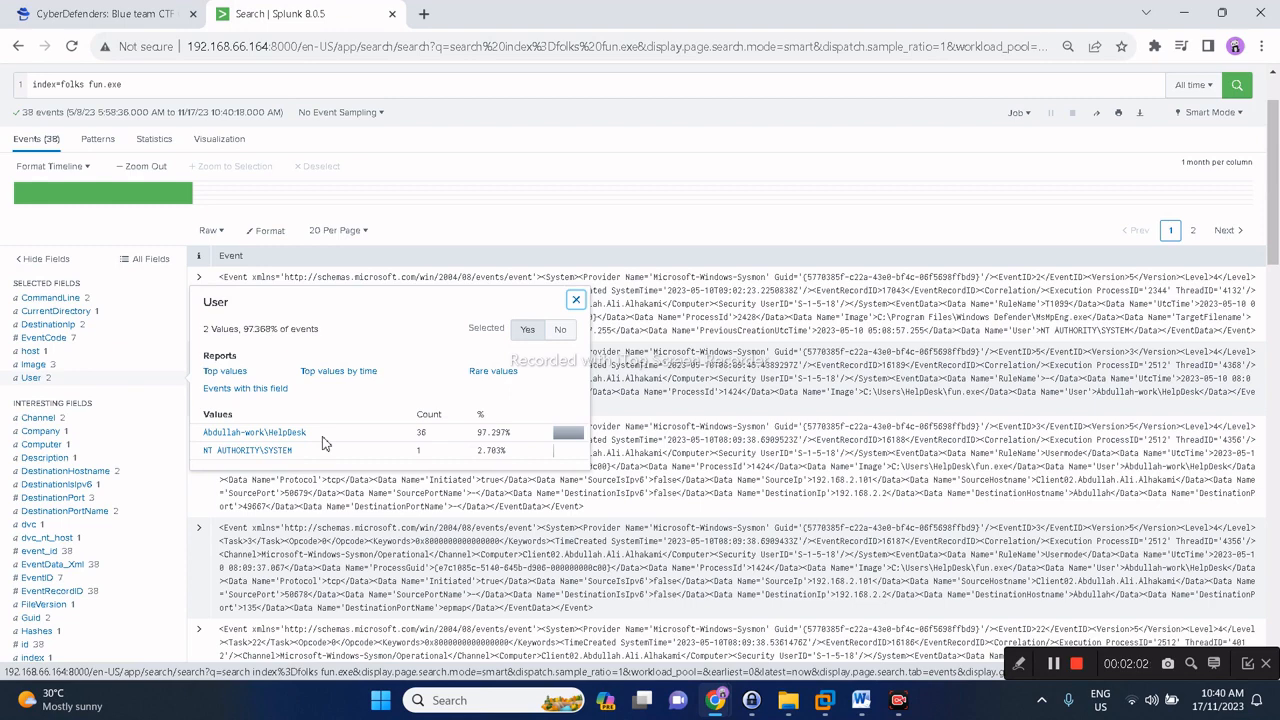
{"action": "scroll", "coordinate": [445, 428], "scroll_direction": "up", "scroll_amount": 1}
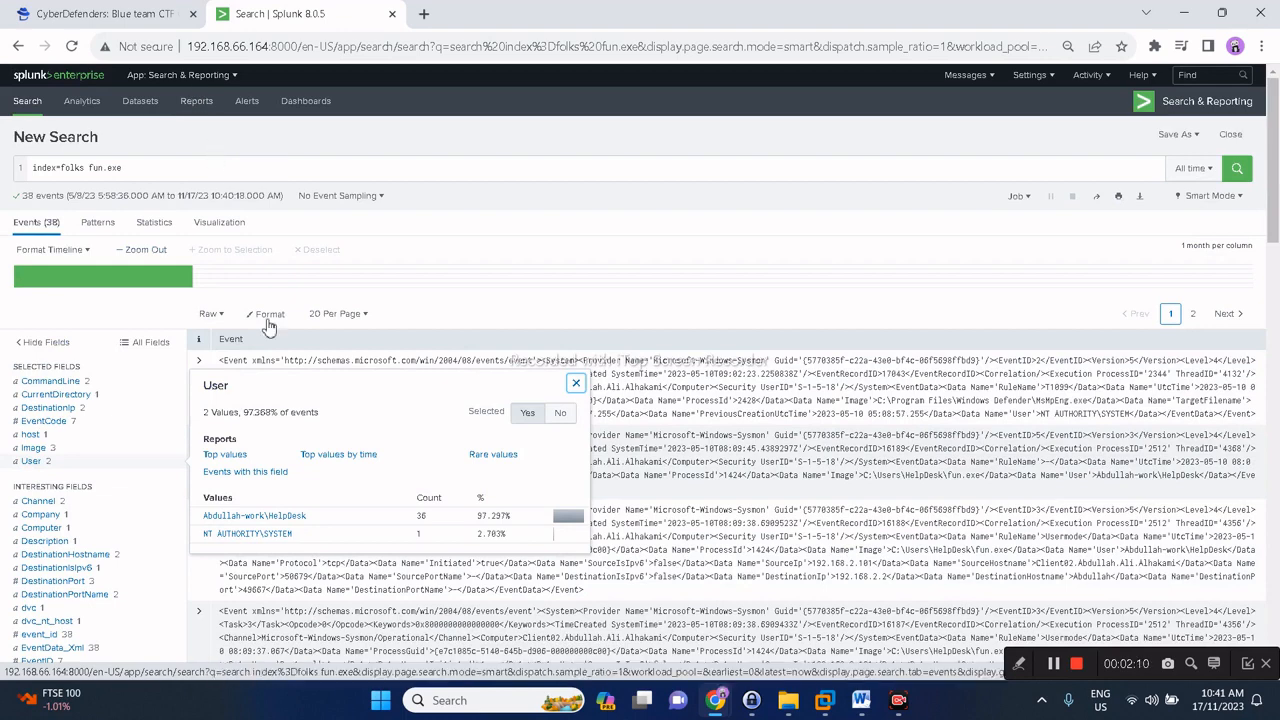
Switch to the CyberDefenders challenge page and open question Q2 about the name of the compromised machine.
{"action": "left_click", "coordinate": [60, 10]}
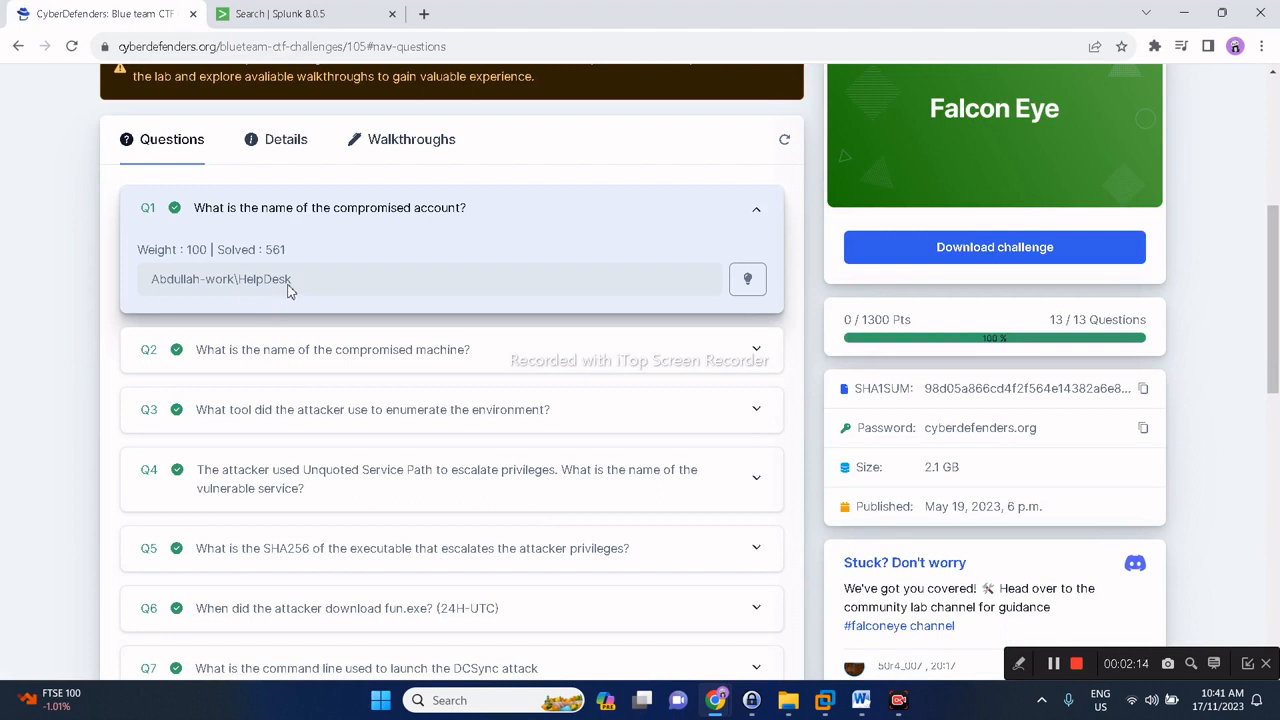
{"action": "left_click", "coordinate": [262, 373]}
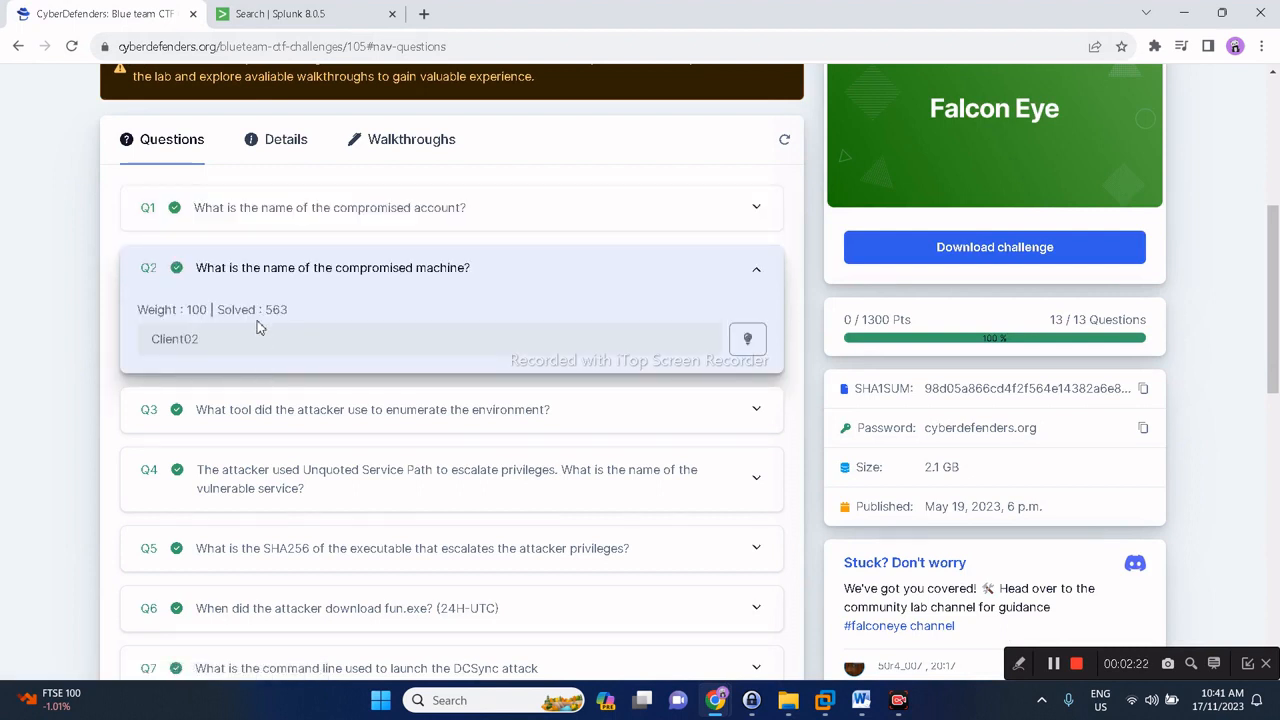
In Splunk, narrow the fun.exe search to events of the HelpDesk user account and examine the values of the host field.
{"action": "left_click", "coordinate": [280, 12]}
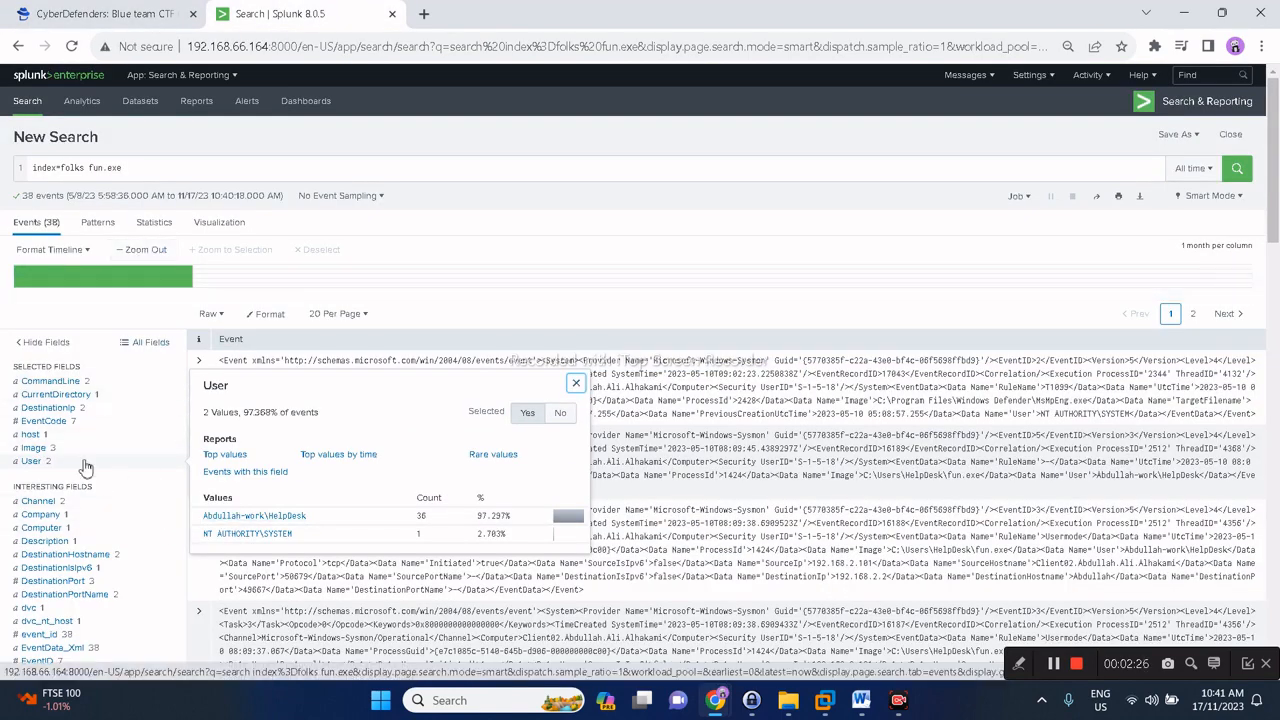
{"action": "left_click", "coordinate": [256, 518]}
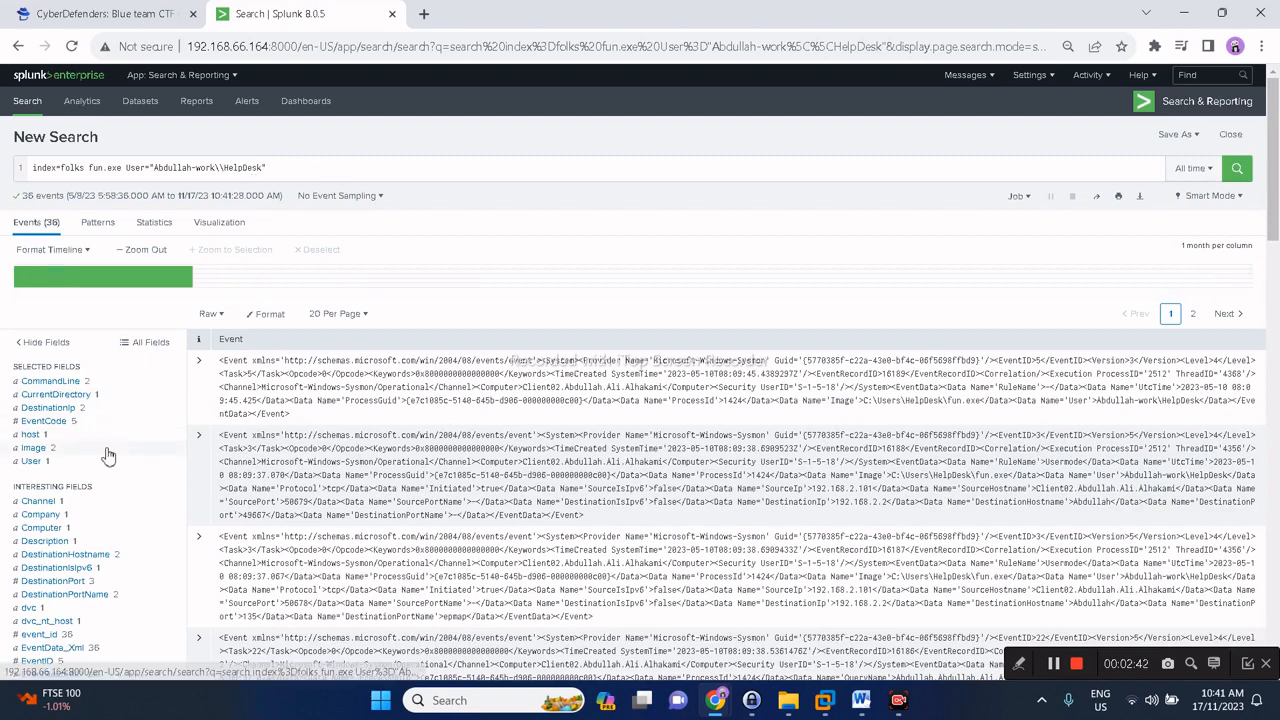
{"action": "left_click", "coordinate": [33, 437]}
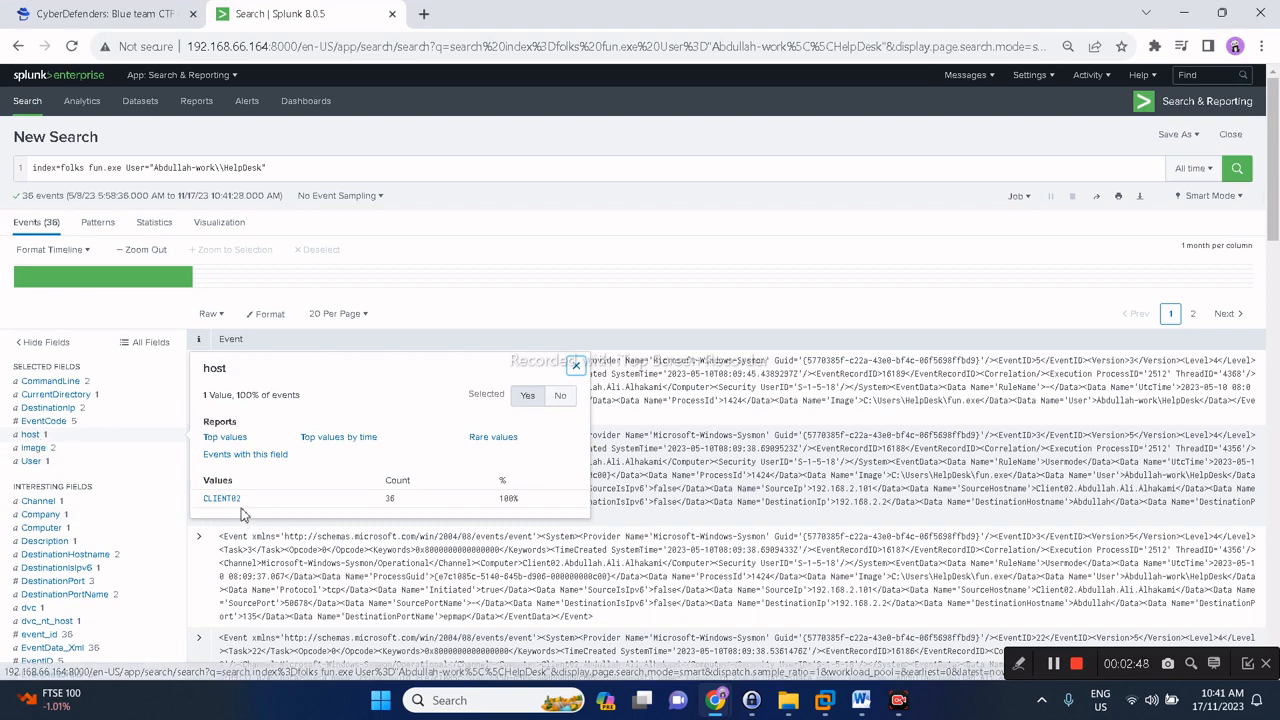
Return to the CyberDefenders questions and read Q3 about the tool used to enumerate the environment.
{"action": "left_click", "coordinate": [143, 13]}
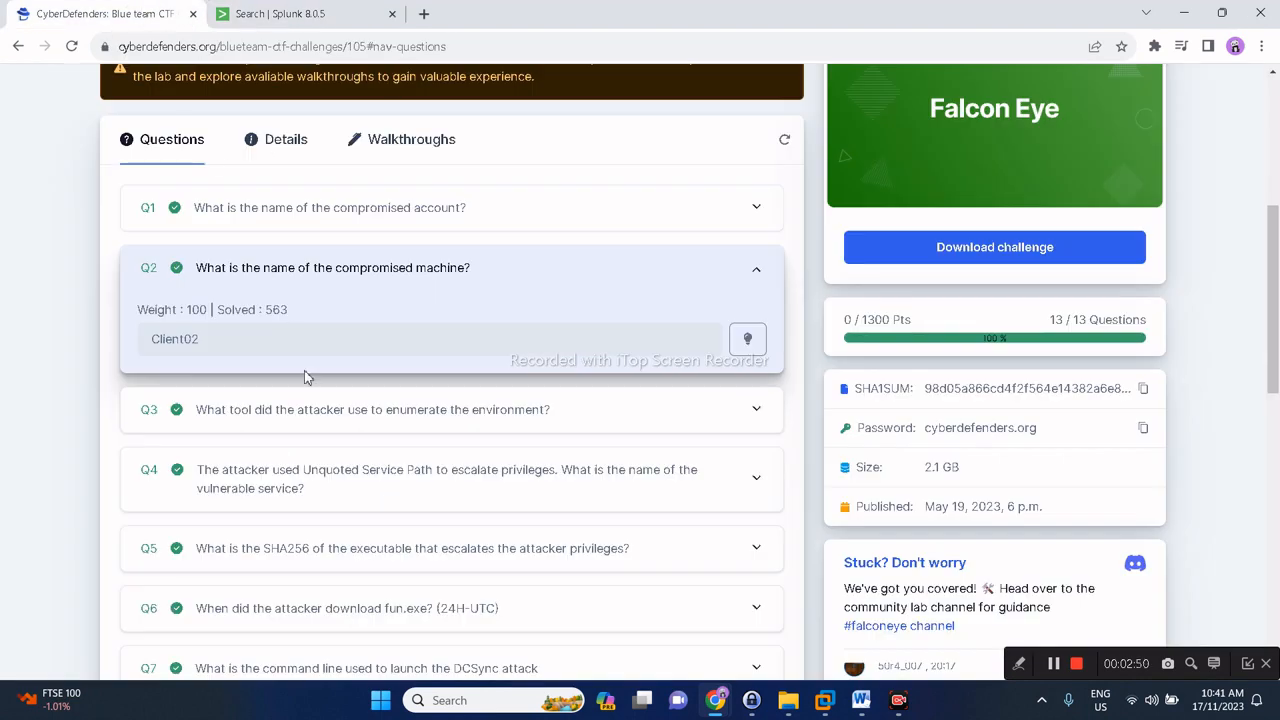
{"action": "left_click", "coordinate": [312, 428]}
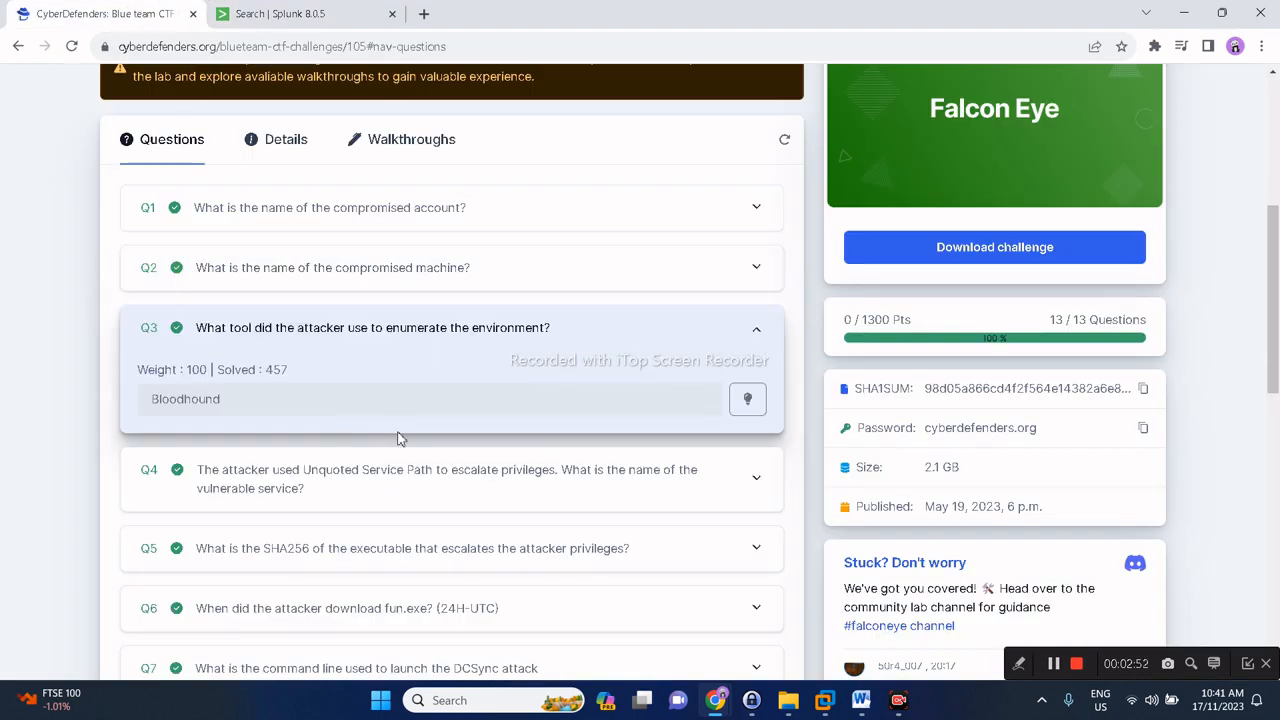
{"action": "left_click", "coordinate": [368, 282]}
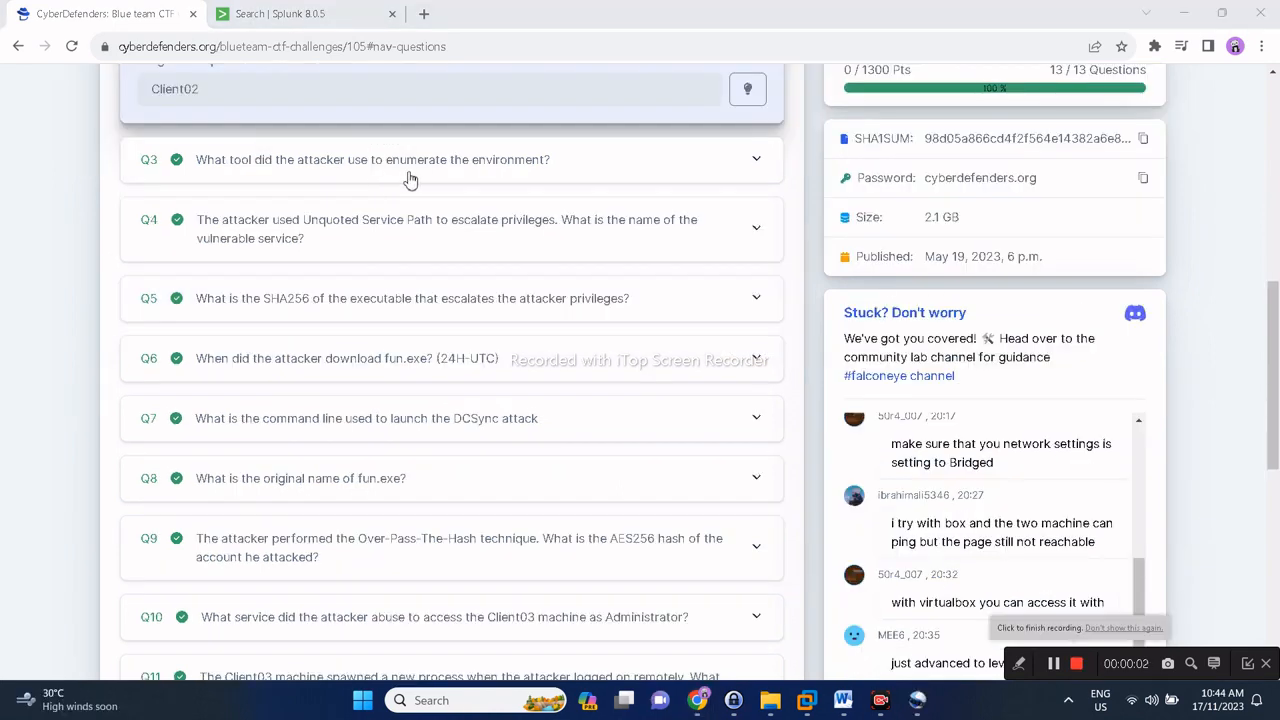
In Splunk, add the host value CLIENT02 as a filter to the search and look through the matching events.
{"action": "left_click", "coordinate": [330, 28]}
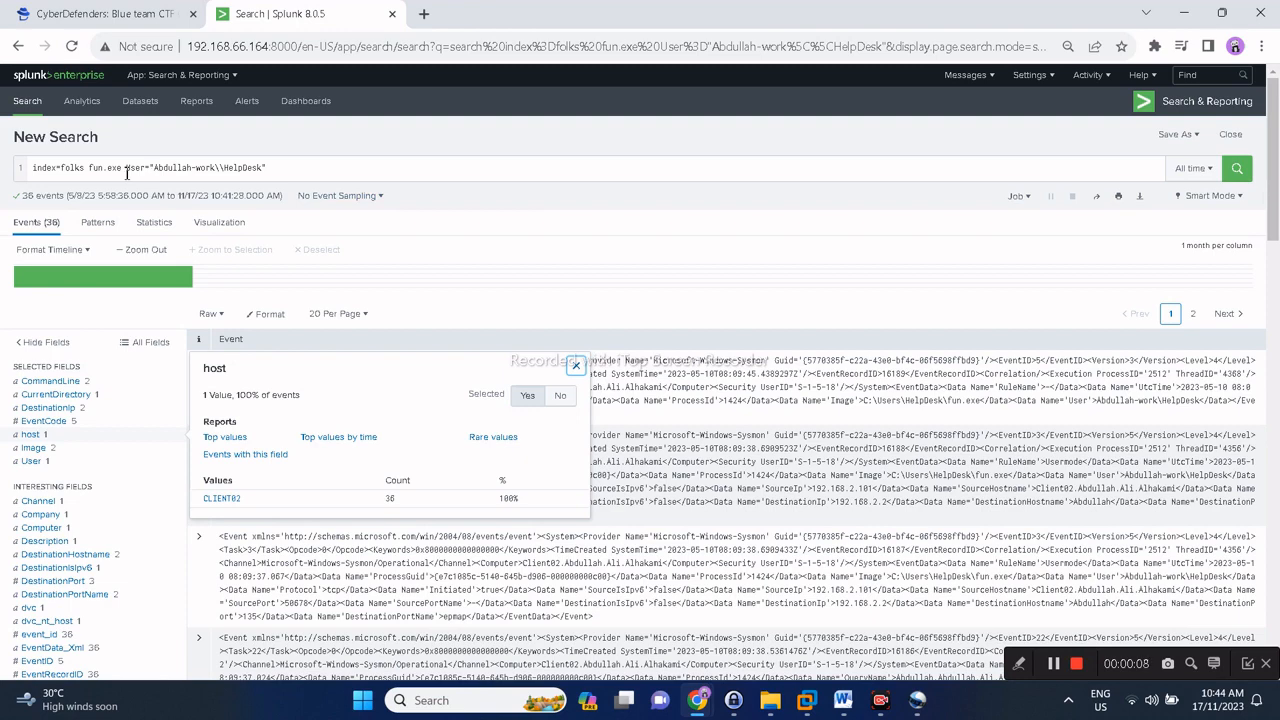
{"action": "left_click", "coordinate": [220, 499]}
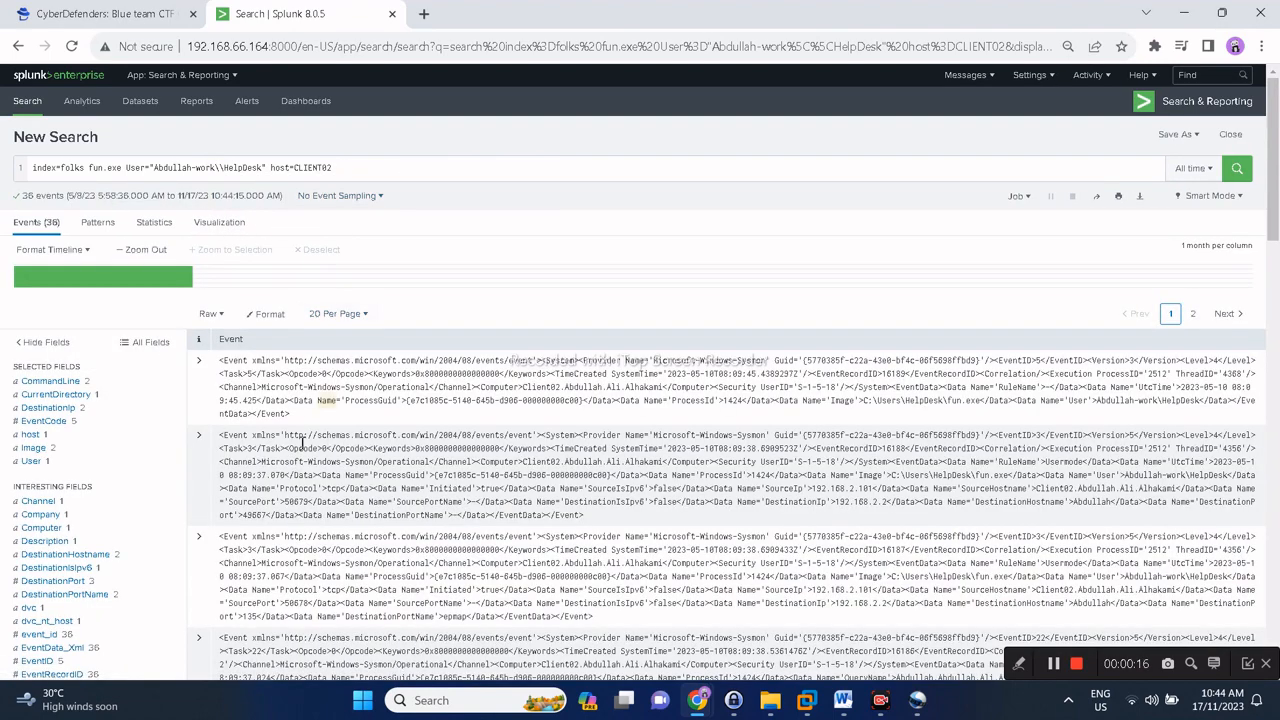
{"action": "scroll", "coordinate": [144, 545], "scroll_direction": "down", "scroll_amount": 2}
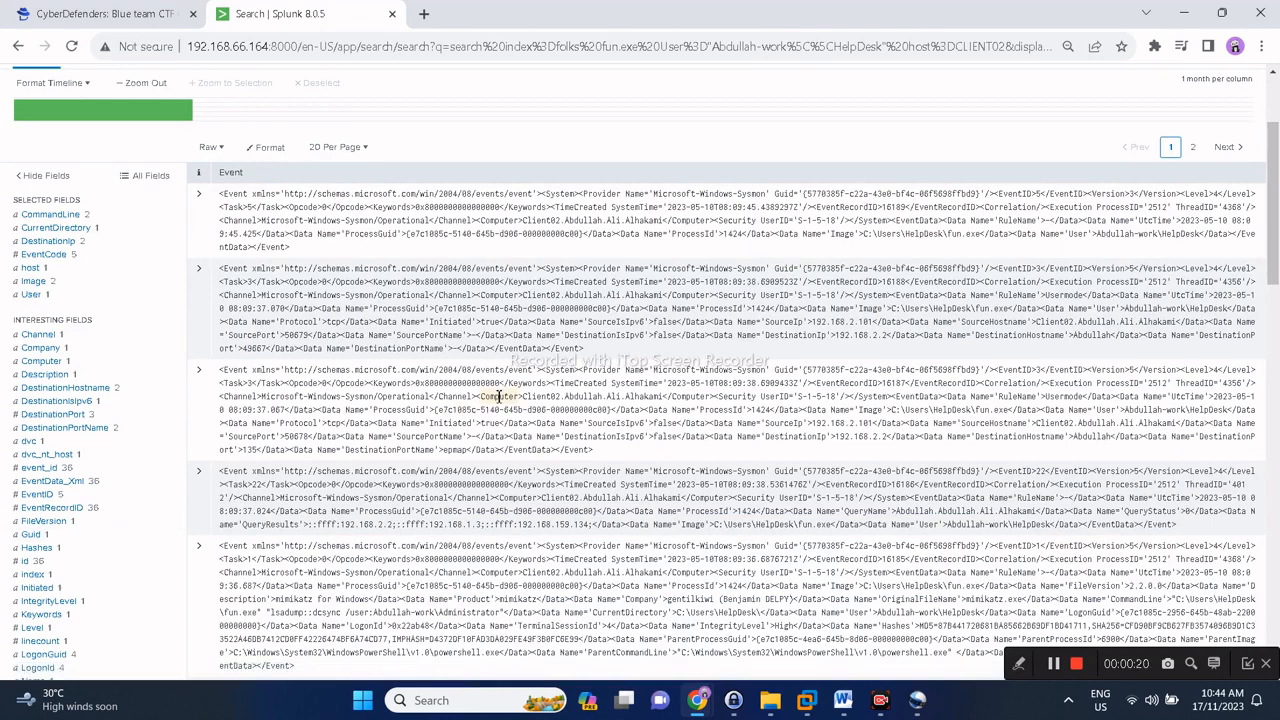
{"action": "scroll", "coordinate": [499, 396], "scroll_direction": "up", "scroll_amount": 2}
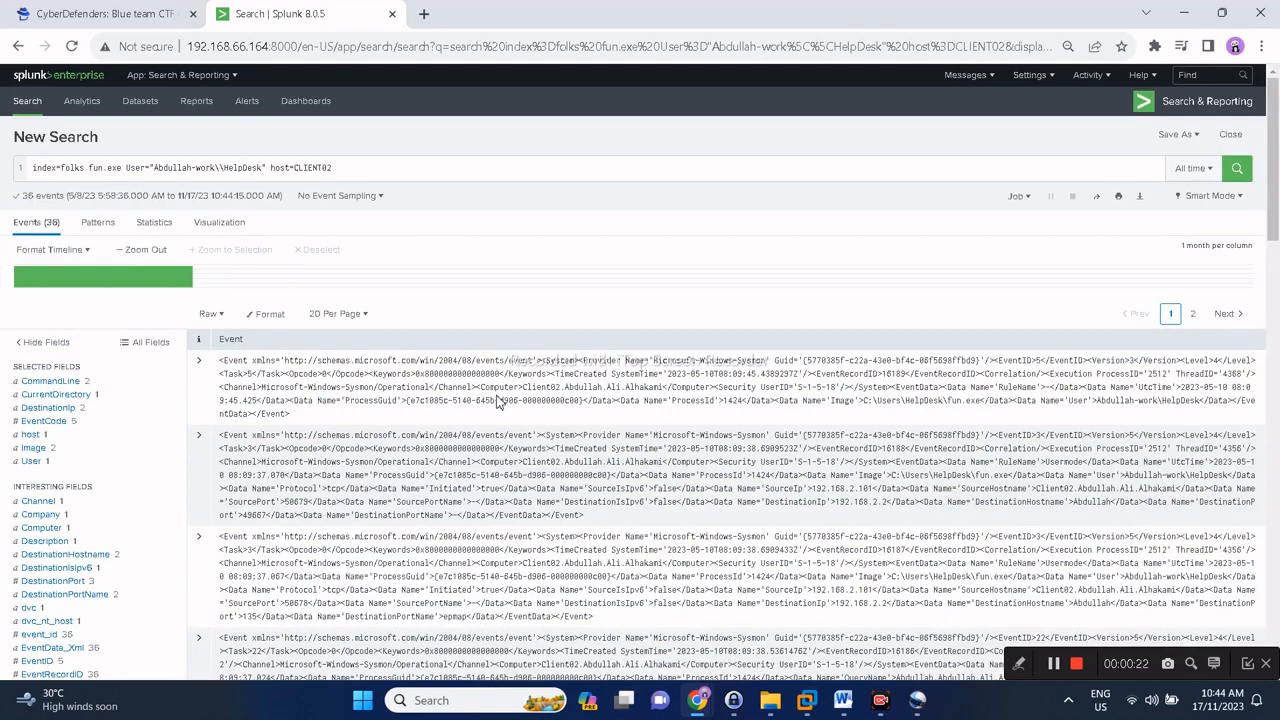
Remove fun.exe and the User filter from the query and run it as index=folks host=CLIENT02.
{"action": "double_click", "coordinate": [127, 168]}
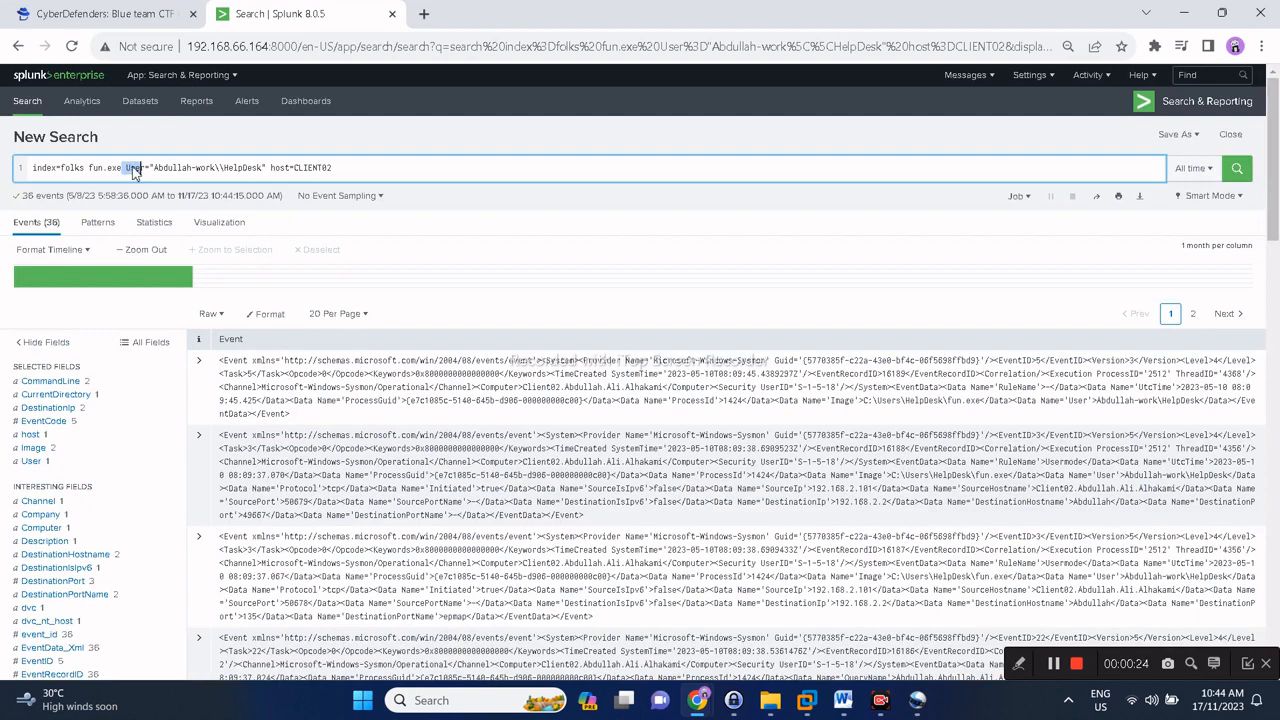
{"action": "left_click_drag", "start_coordinate": [90, 168], "coordinate": [266, 168]}
{"action": "key", "text": "BackSpace"}
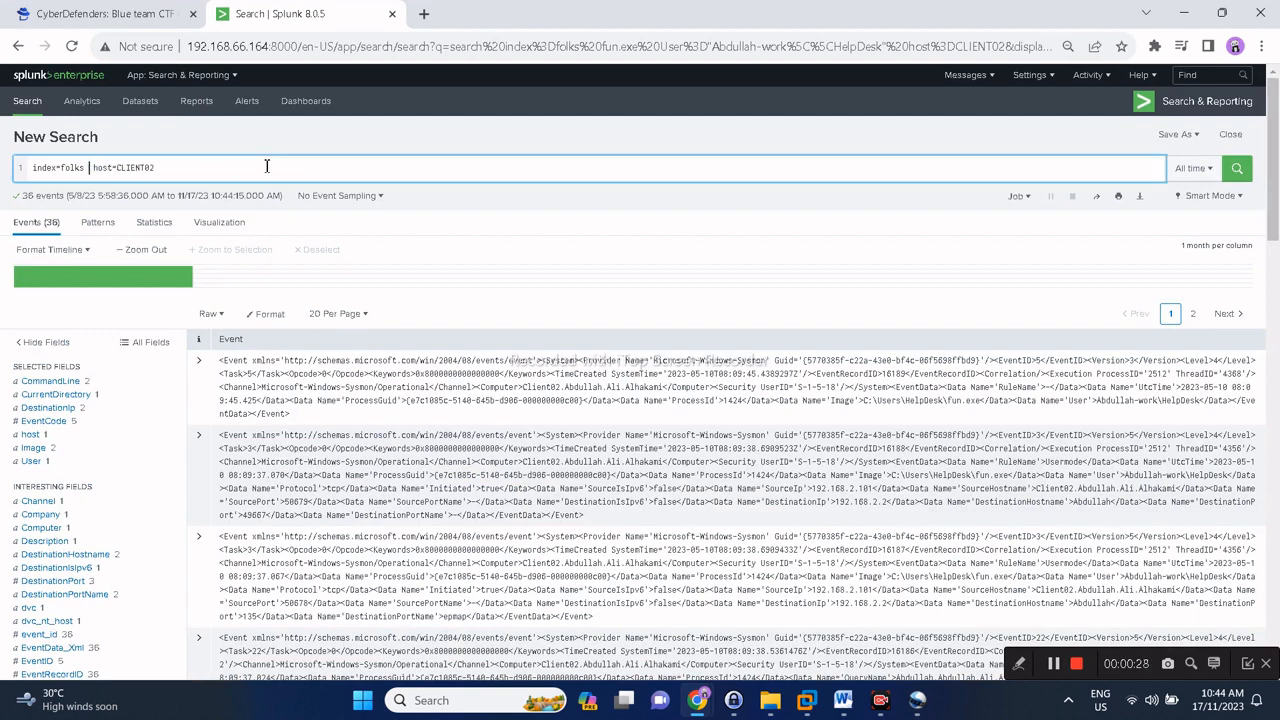
{"action": "key", "text": "BackSpace"}
{"action": "key", "text": "Return"}
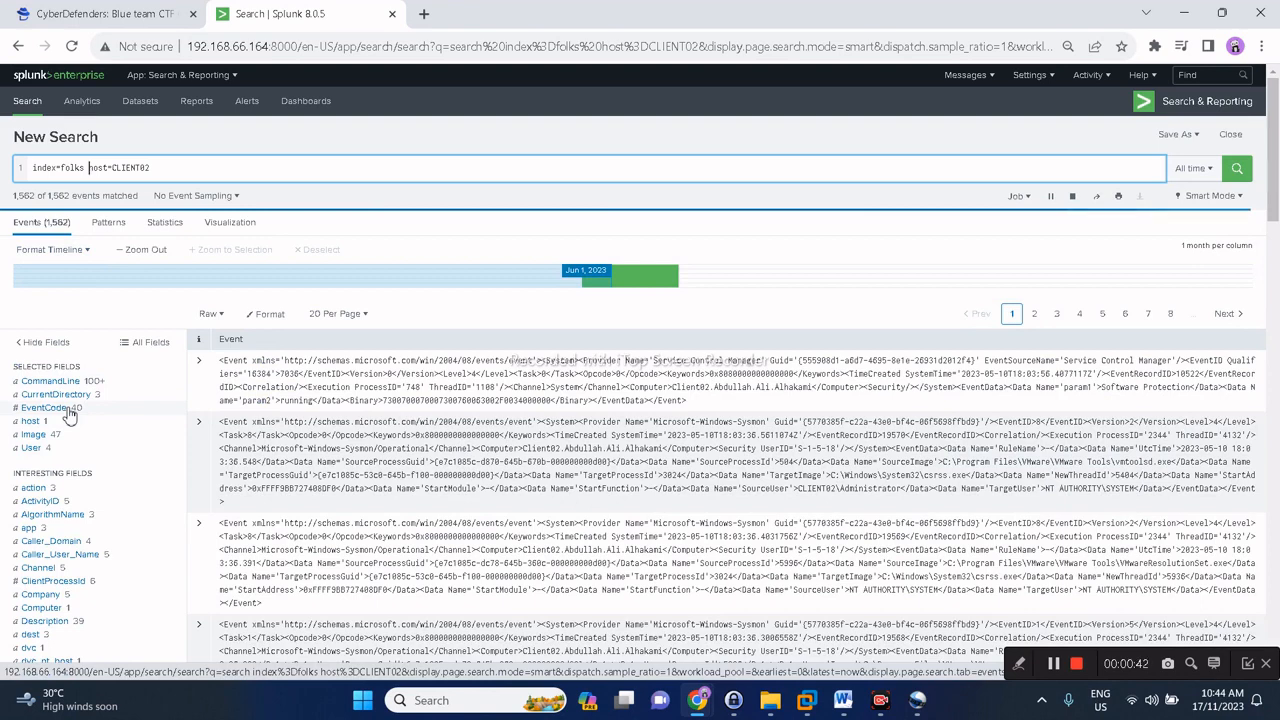
Open a new browser tab and search Google for powershell scriptblock.
{"action": "left_click", "coordinate": [423, 14]}
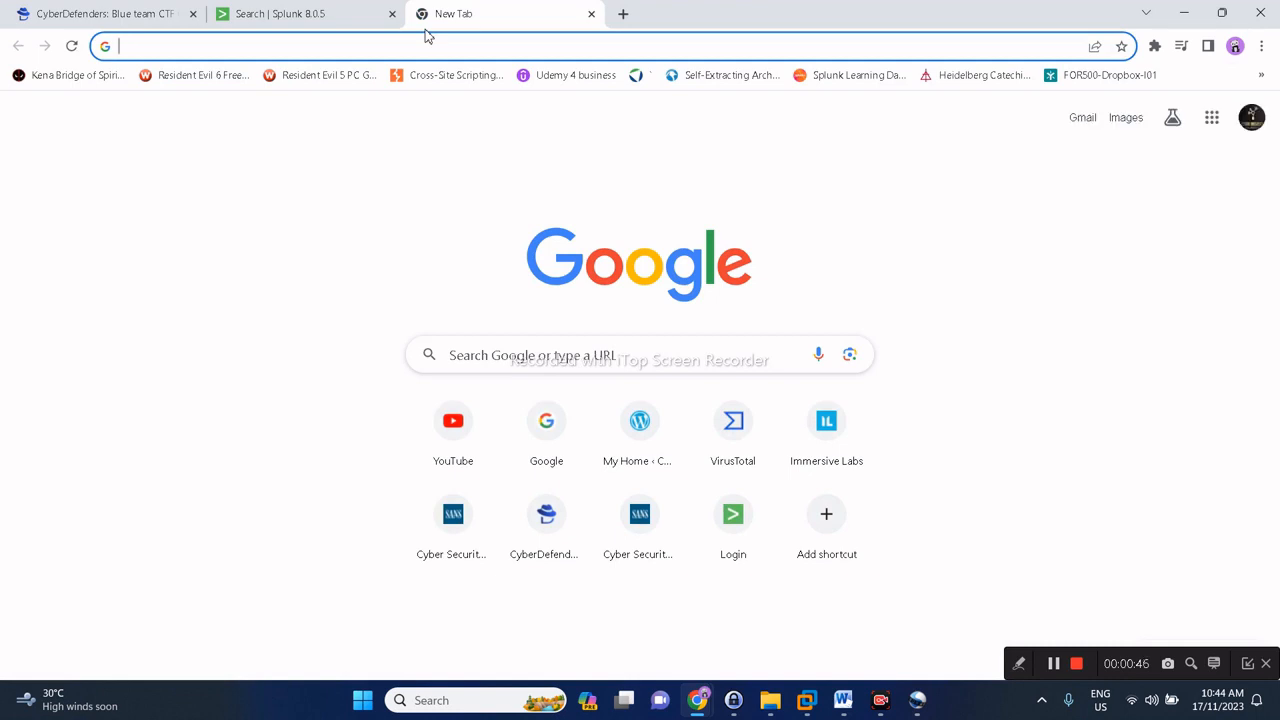
{"action": "type", "text": "powershell"}
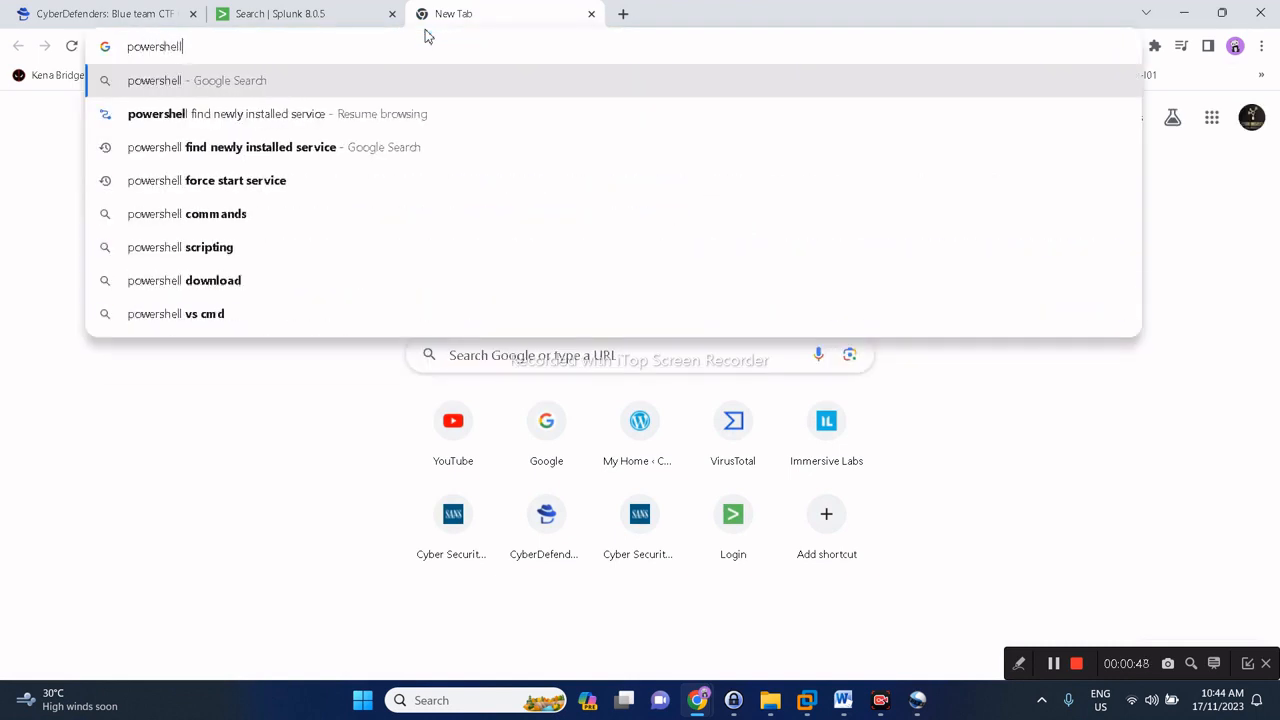
{"action": "type", "text": " scriptbl"}
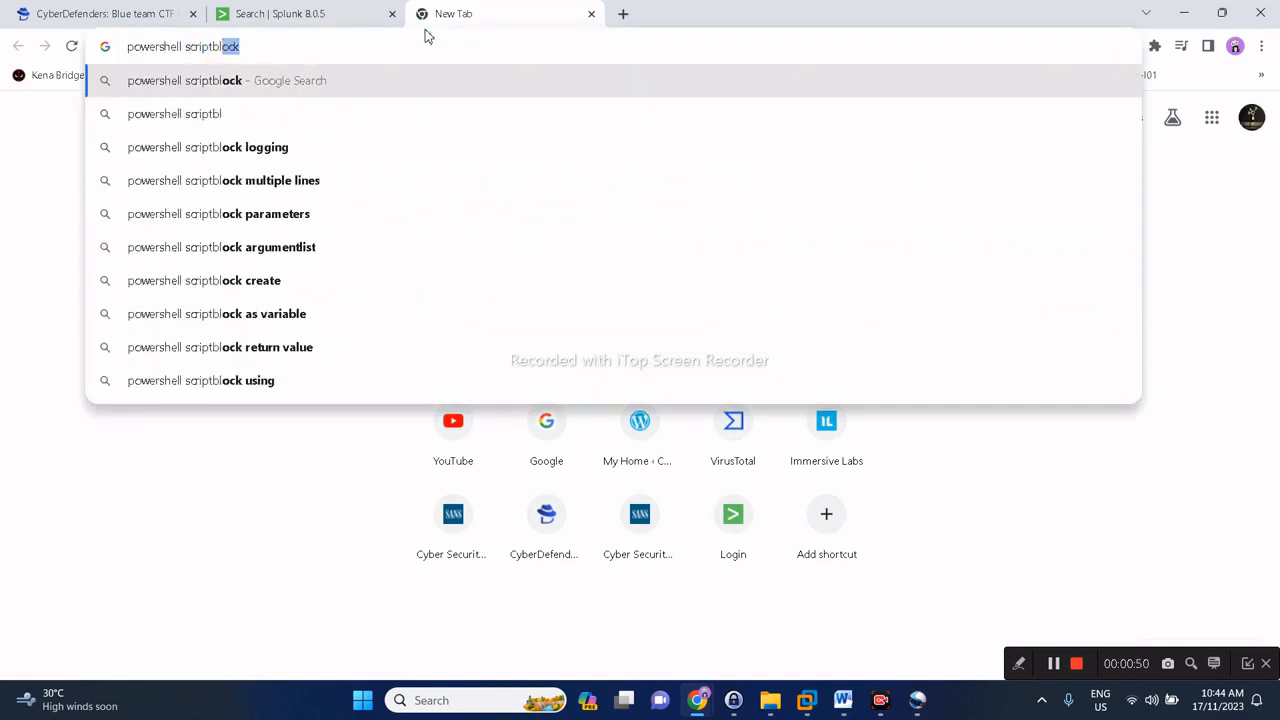
{"action": "type", "text": "ock"}
{"action": "key", "text": "Return"}
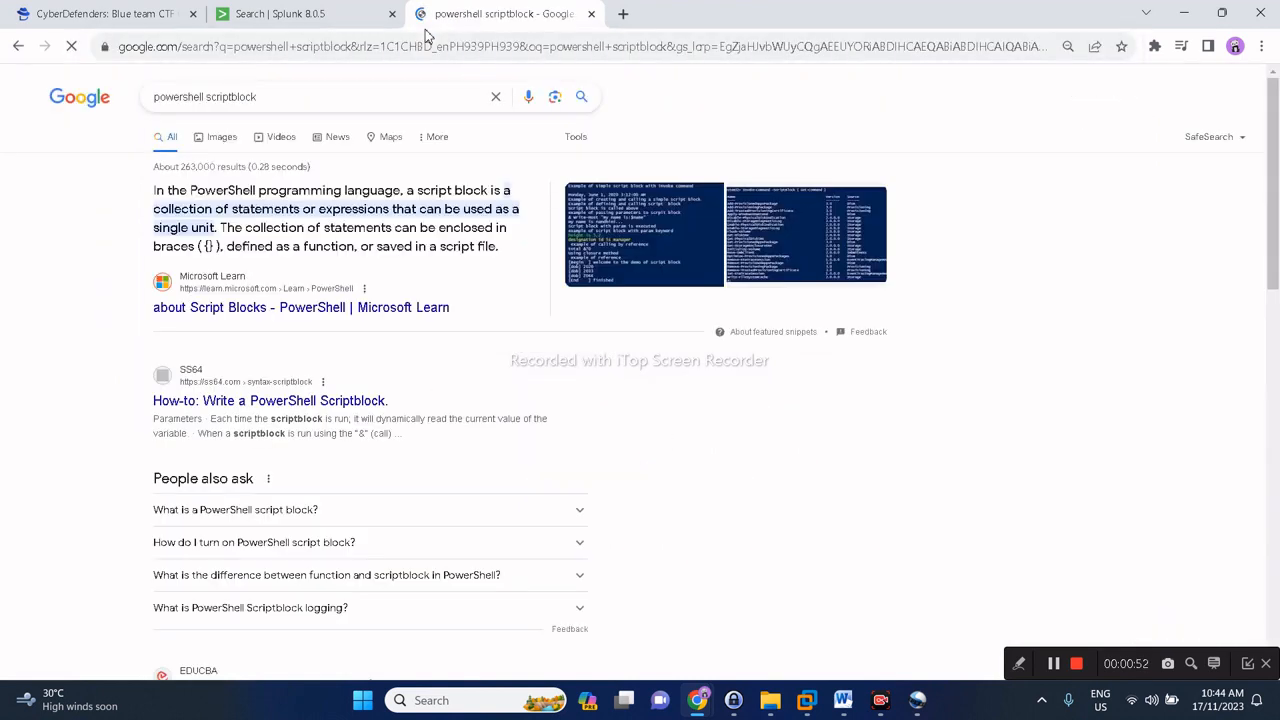
Refine the Google search to powershell scriptblock event.
{"action": "left_click", "coordinate": [347, 97]}
{"action": "type", "text": "e"}
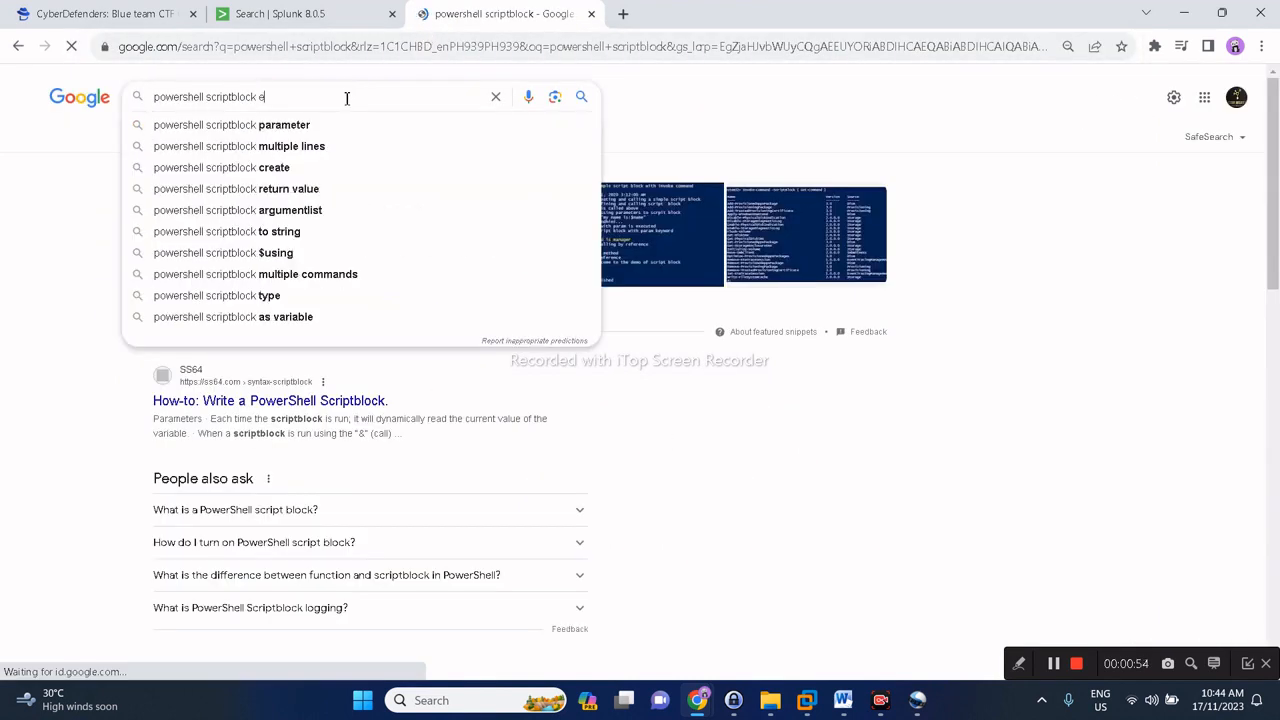
{"action": "type", "text": "vent"}
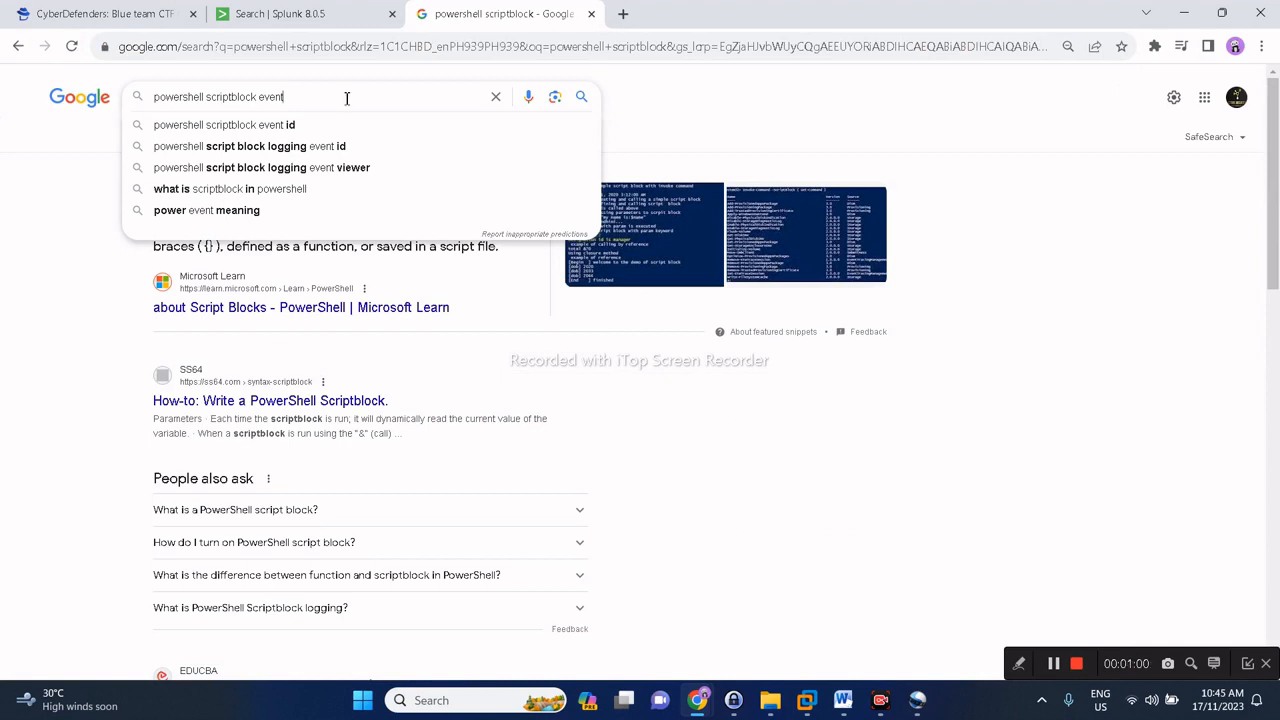
{"action": "key", "text": "Return"}
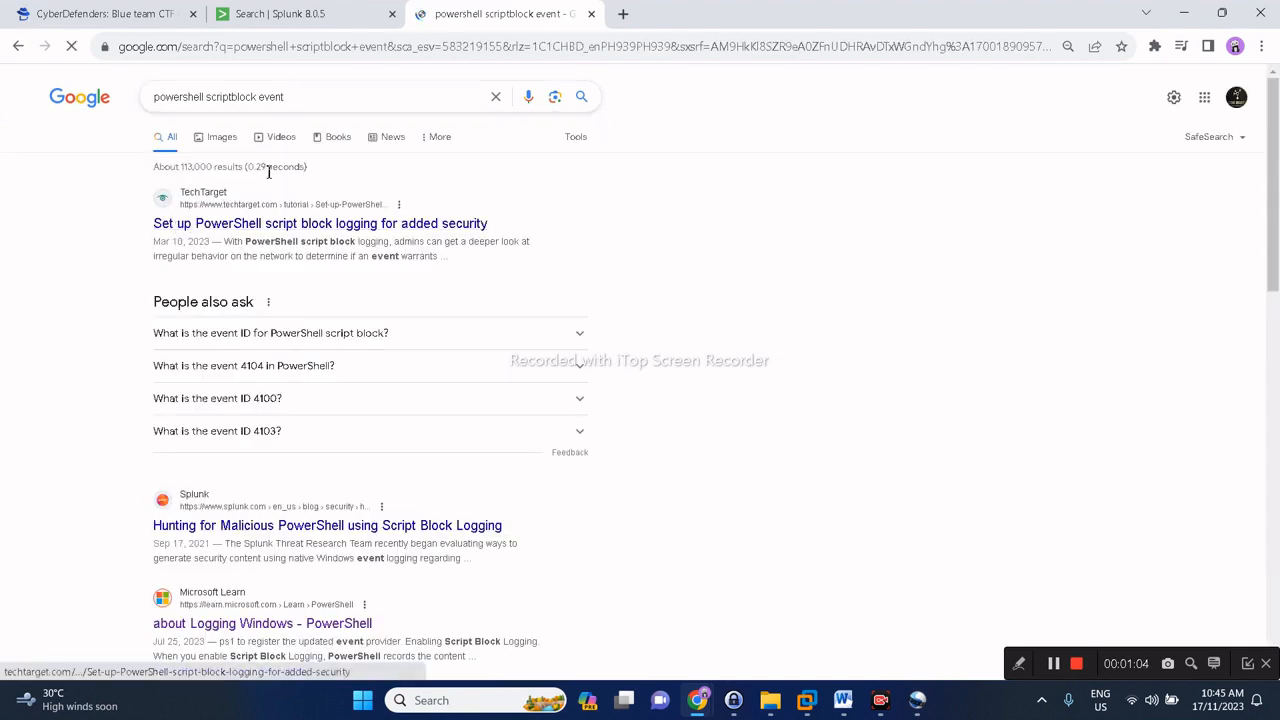
Extend the Google search to powershell scriptblock event IDs and look through the results for the relevant event ID.
{"action": "left_click", "coordinate": [351, 97]}
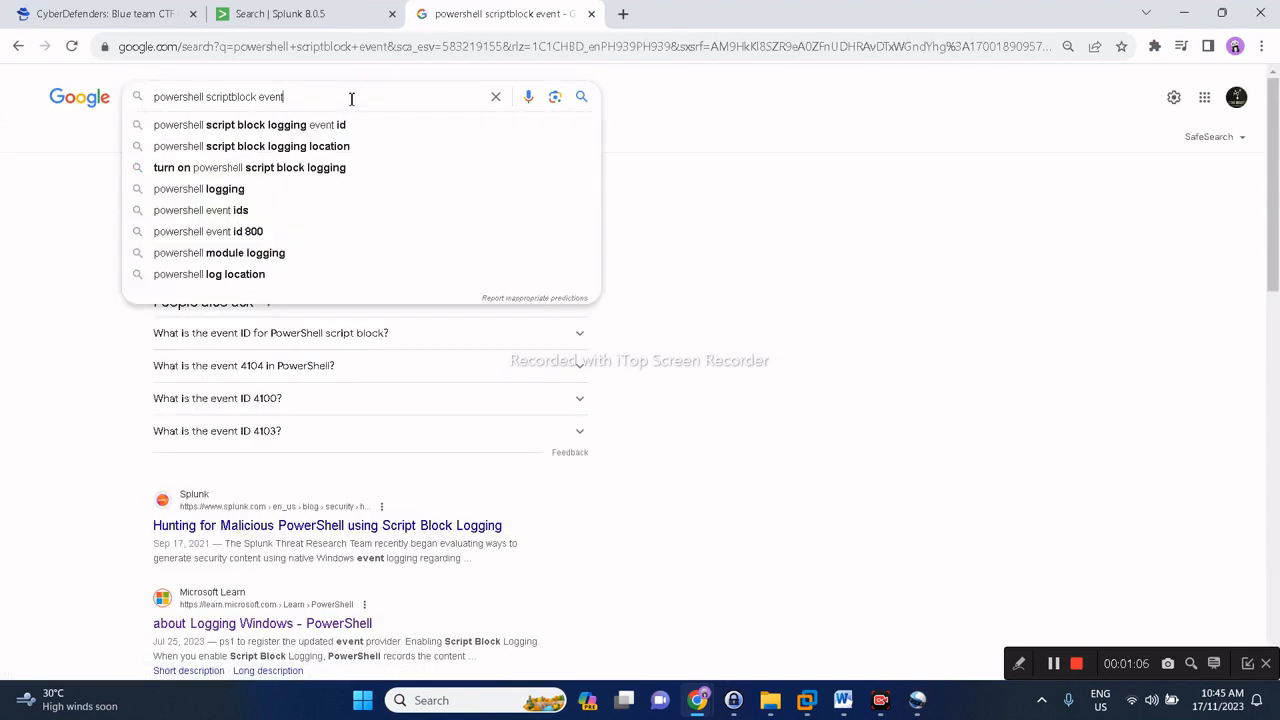
{"action": "left_click", "coordinate": [950, 494]}
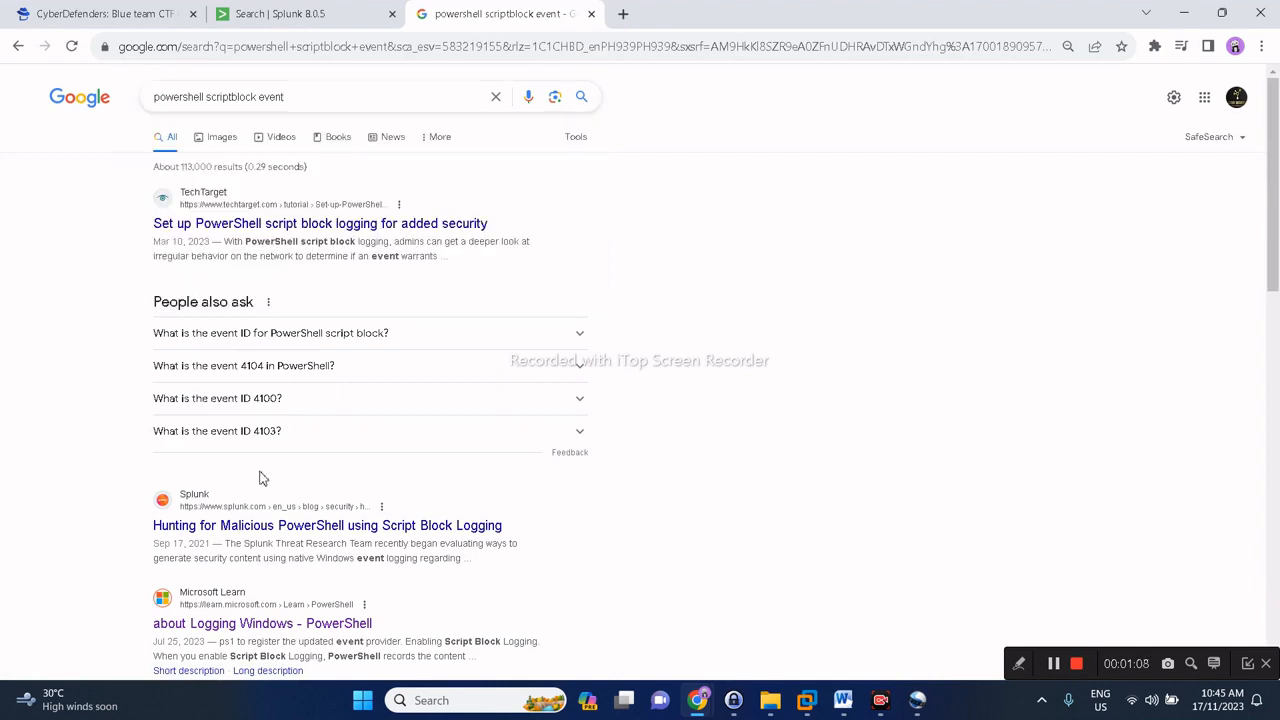
{"action": "left_click", "coordinate": [358, 98]}
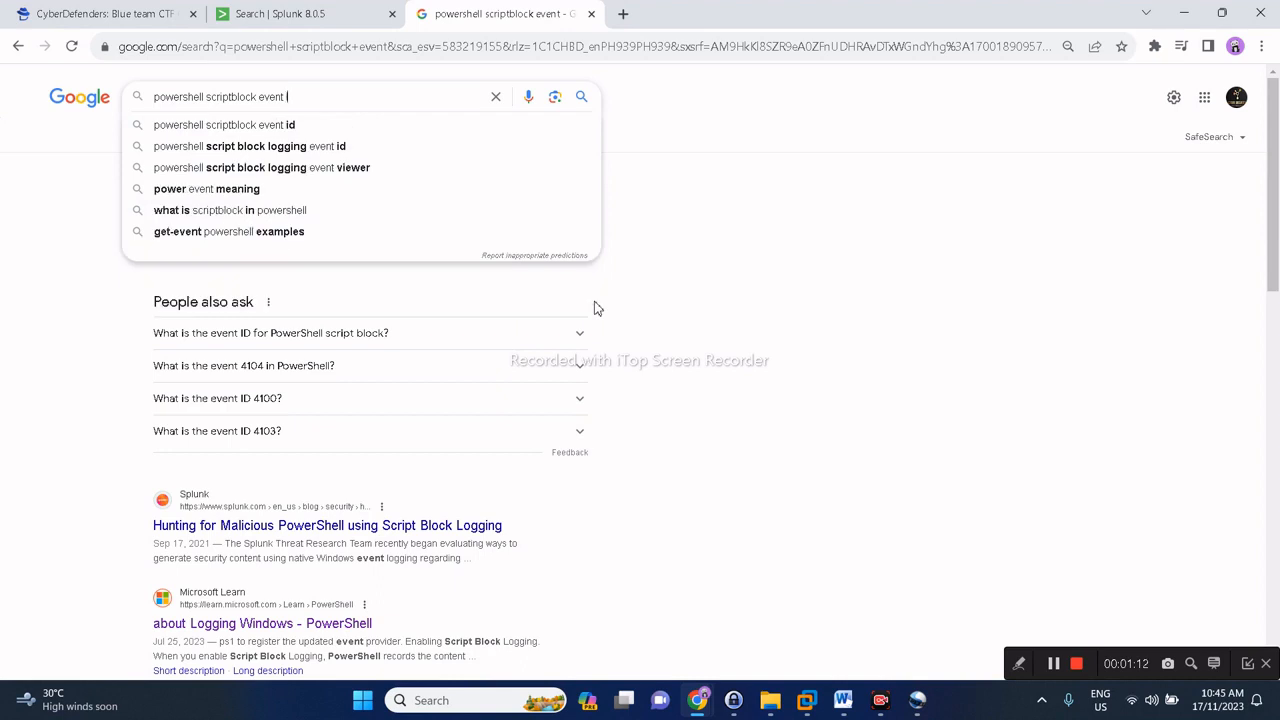
{"action": "type", "text": "IDs"}
{"action": "key", "text": "Return"}
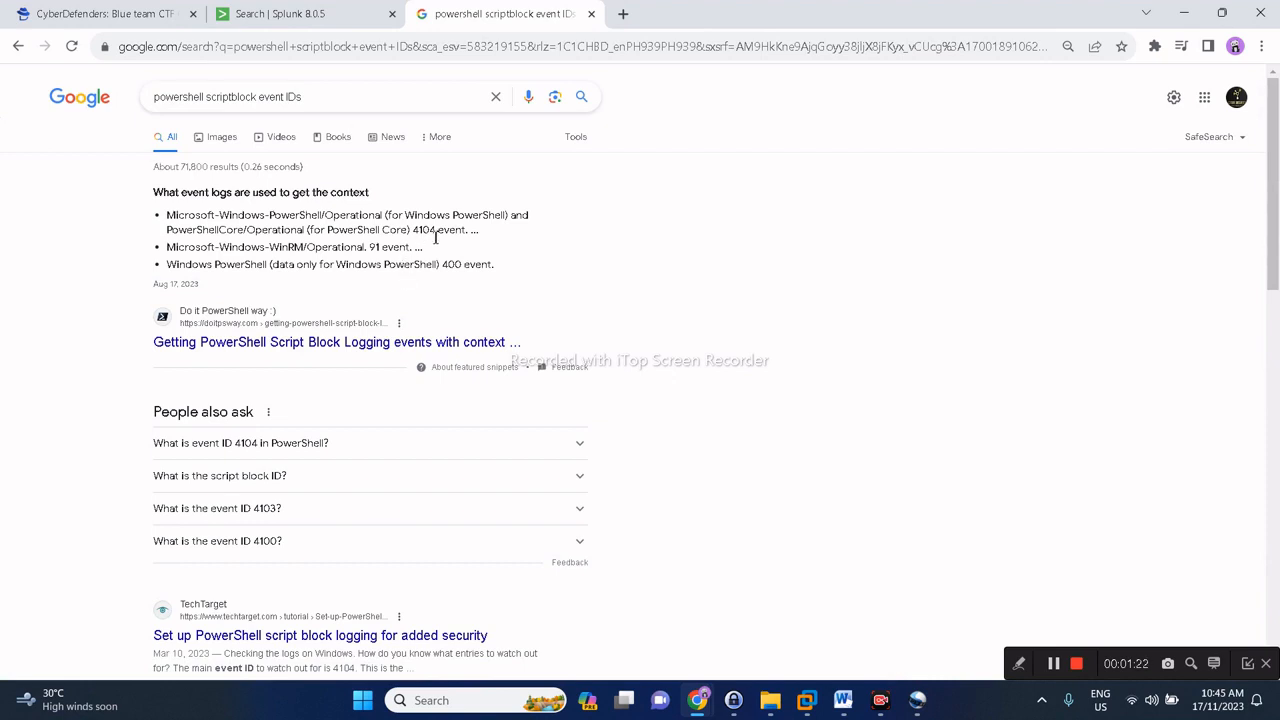
{"action": "scroll", "coordinate": [526, 280], "scroll_direction": "down", "scroll_amount": 1}
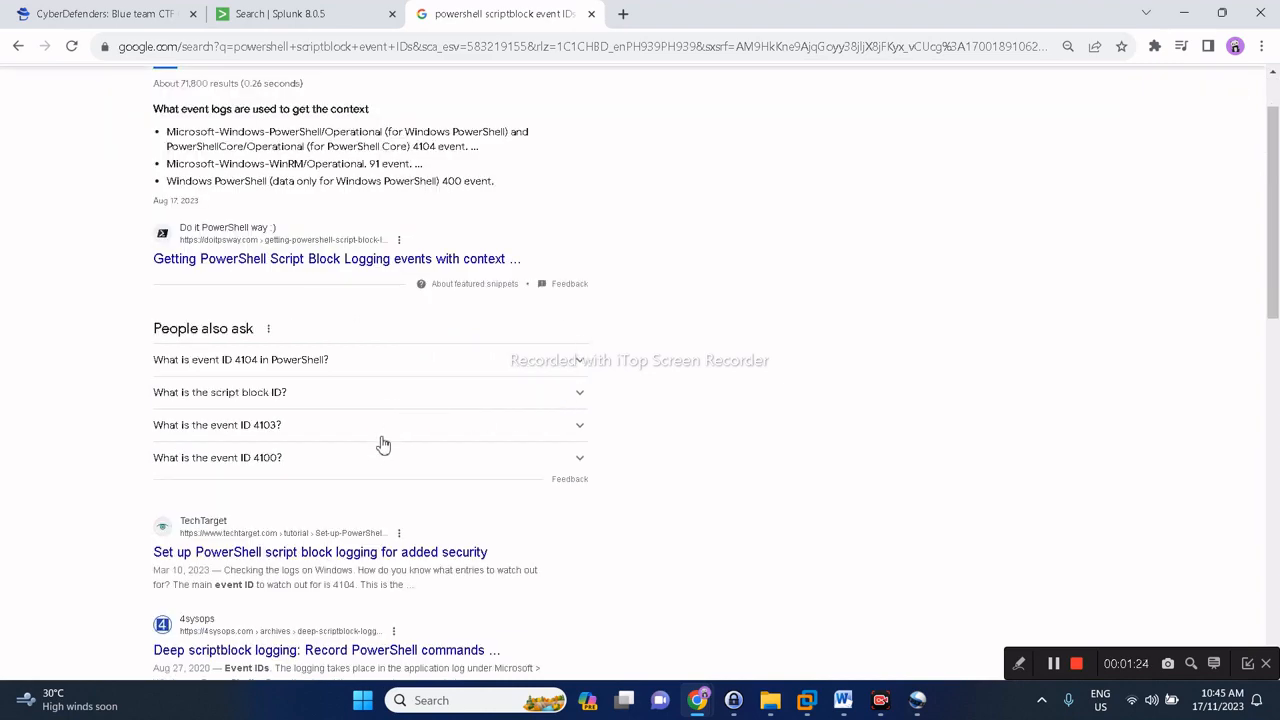
{"action": "scroll", "coordinate": [407, 411], "scroll_direction": "down", "scroll_amount": 1}
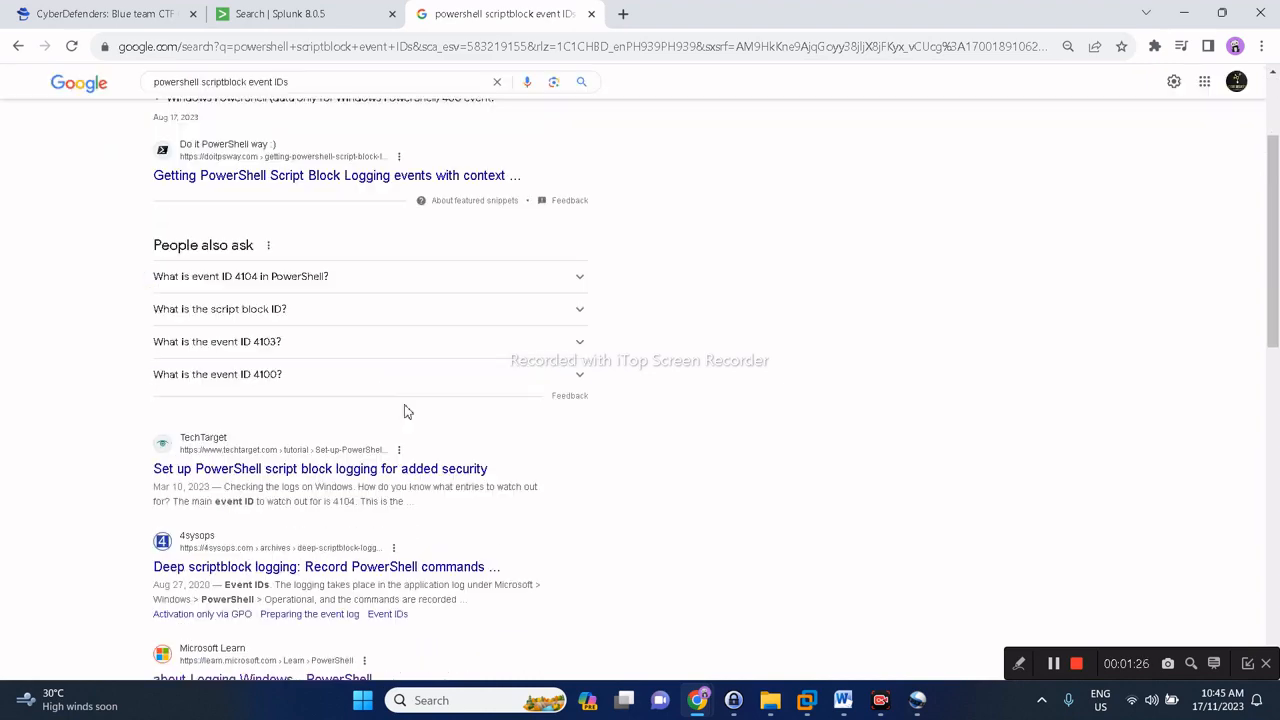
{"action": "scroll", "coordinate": [410, 413], "scroll_direction": "up", "scroll_amount": 2}
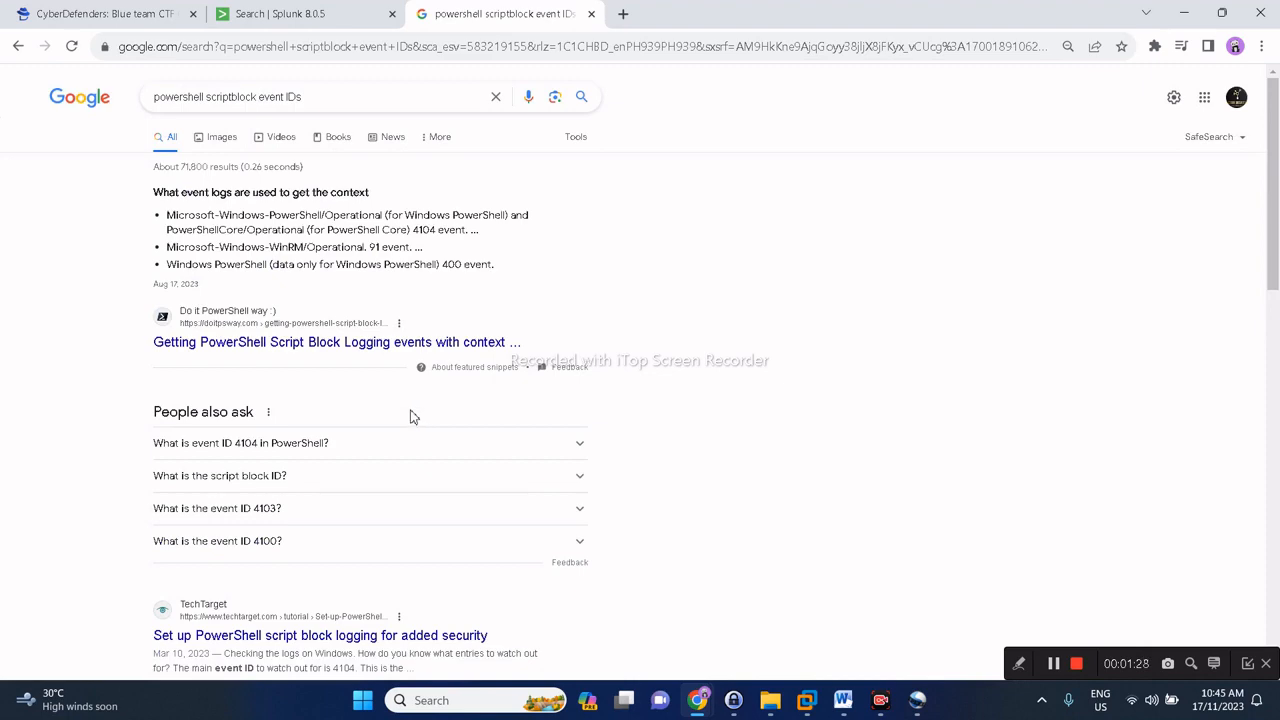
In Splunk, add EventID=4104 to the index=folks host=CLIENT02 query and run the search.
{"action": "left_click", "coordinate": [300, 13]}
{"action": "left_click", "coordinate": [270, 178]}
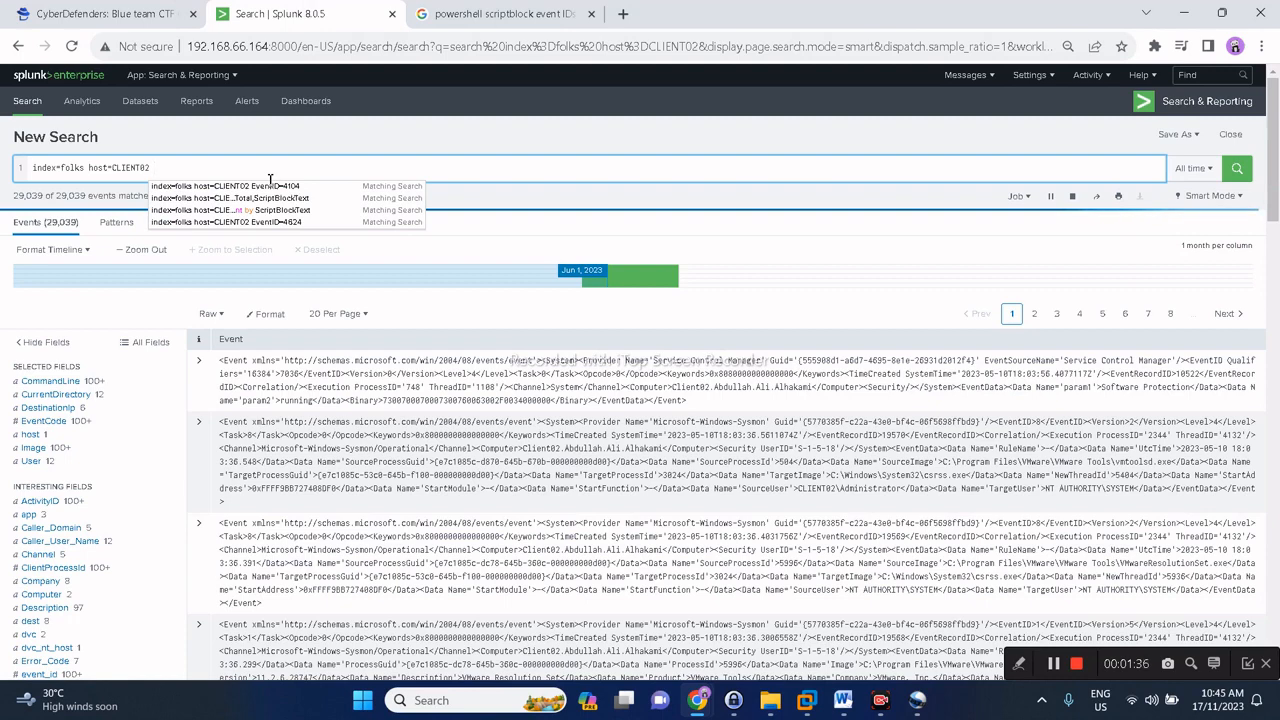
{"action": "left_click", "coordinate": [283, 188]}
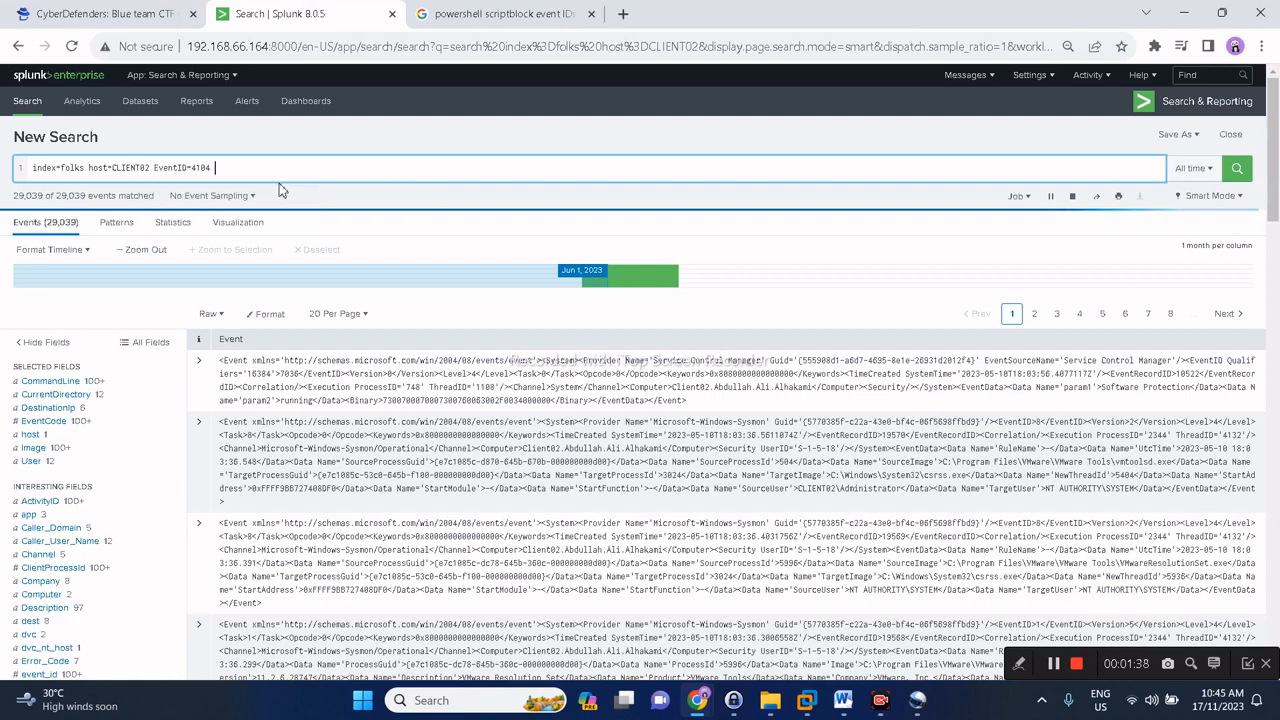
{"action": "left_click", "coordinate": [1238, 171]}
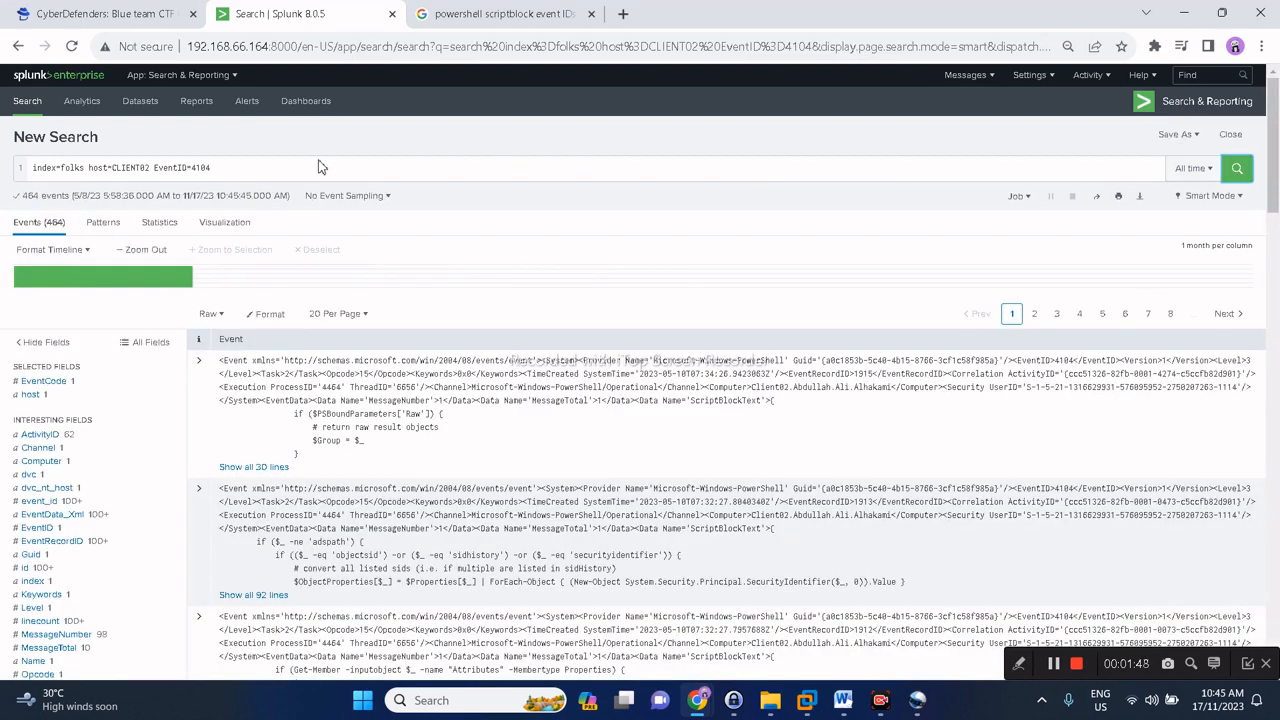
Change the event display from Raw to List and look through the PowerShell script block events.
{"action": "left_click", "coordinate": [209, 313]}
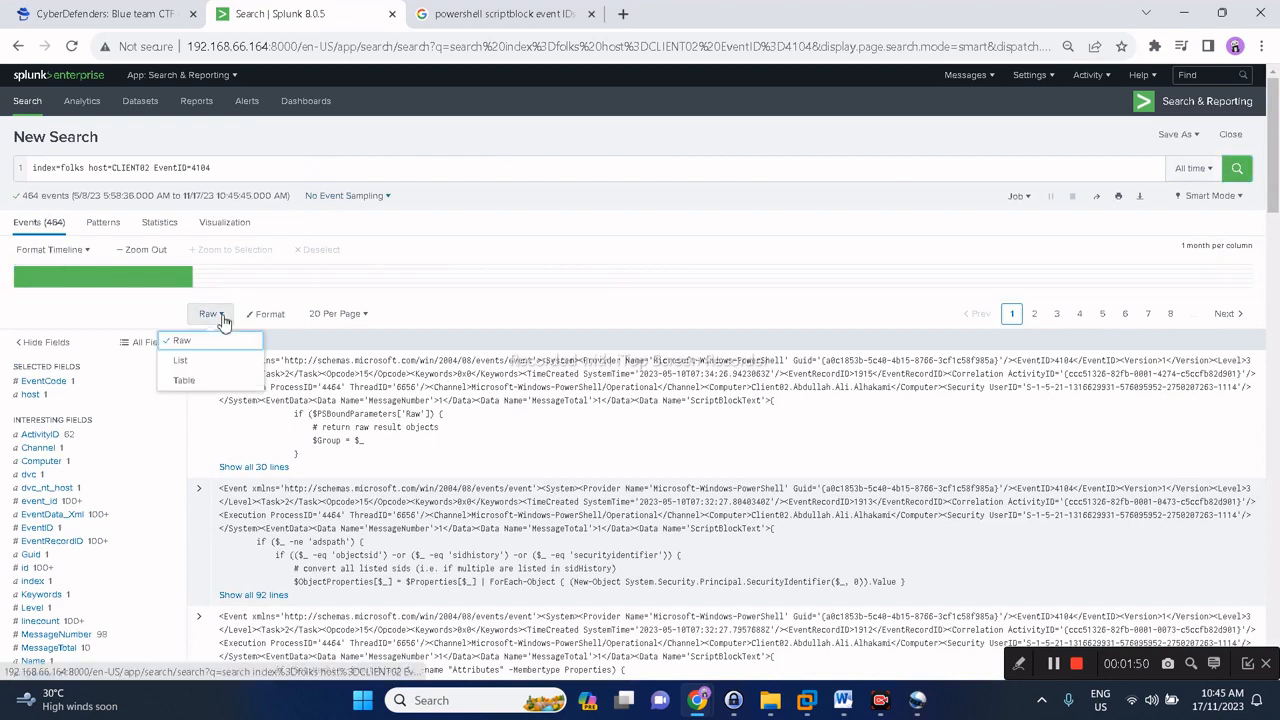
{"action": "left_click", "coordinate": [185, 362]}
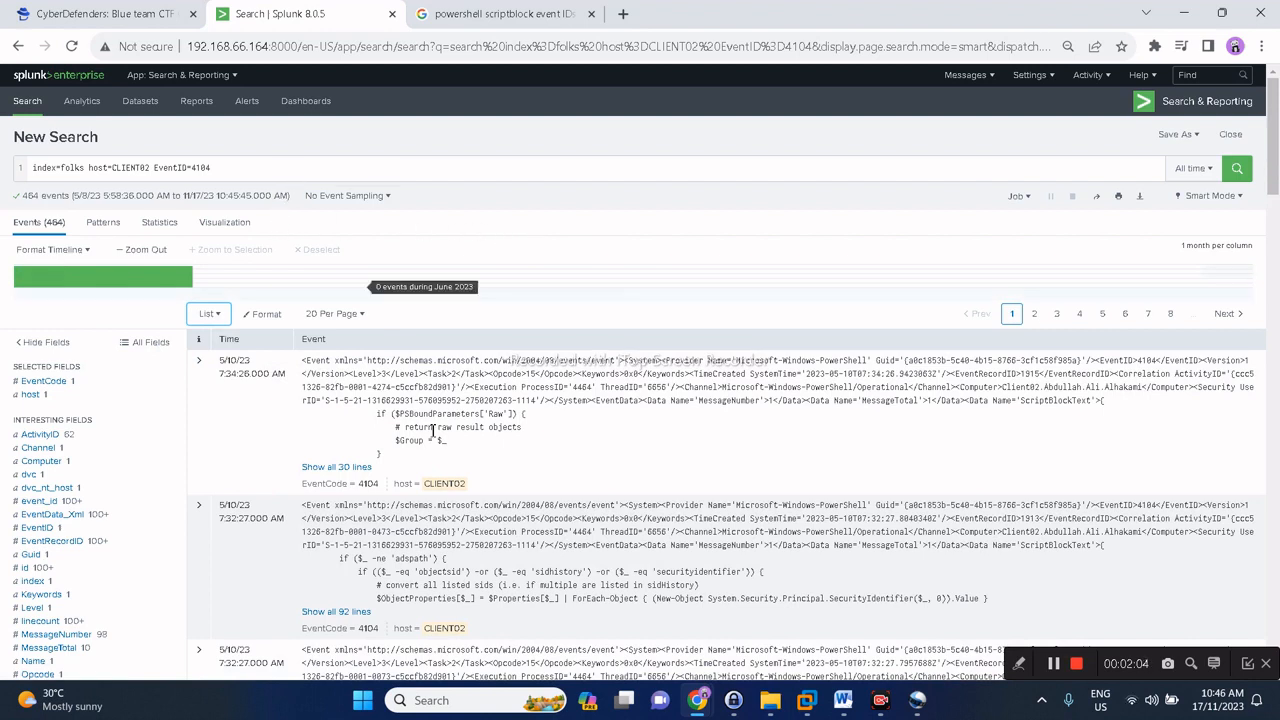
{"action": "scroll", "coordinate": [557, 432], "scroll_direction": "down", "scroll_amount": 1}
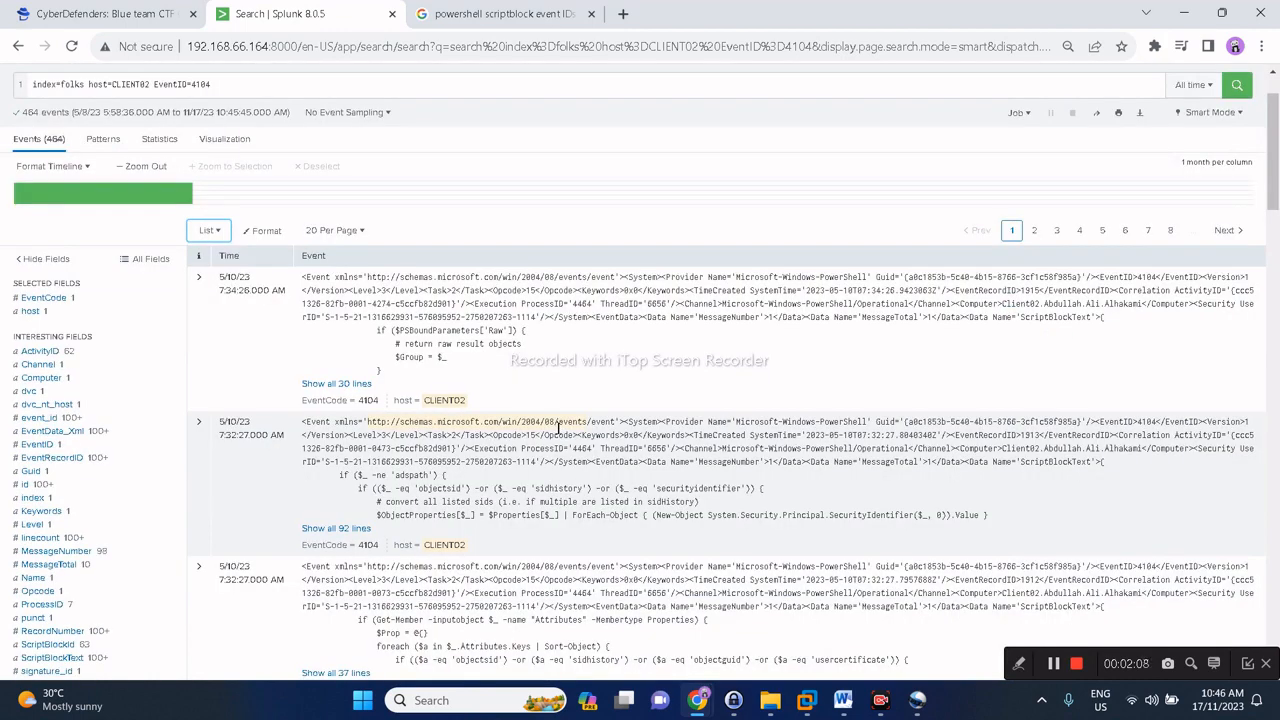
Look through the EventID 4104 events and review the value breakdowns of the MessageTotal and MessageNumber fields.
{"action": "scroll", "coordinate": [558, 426], "scroll_direction": "down", "scroll_amount": 2}
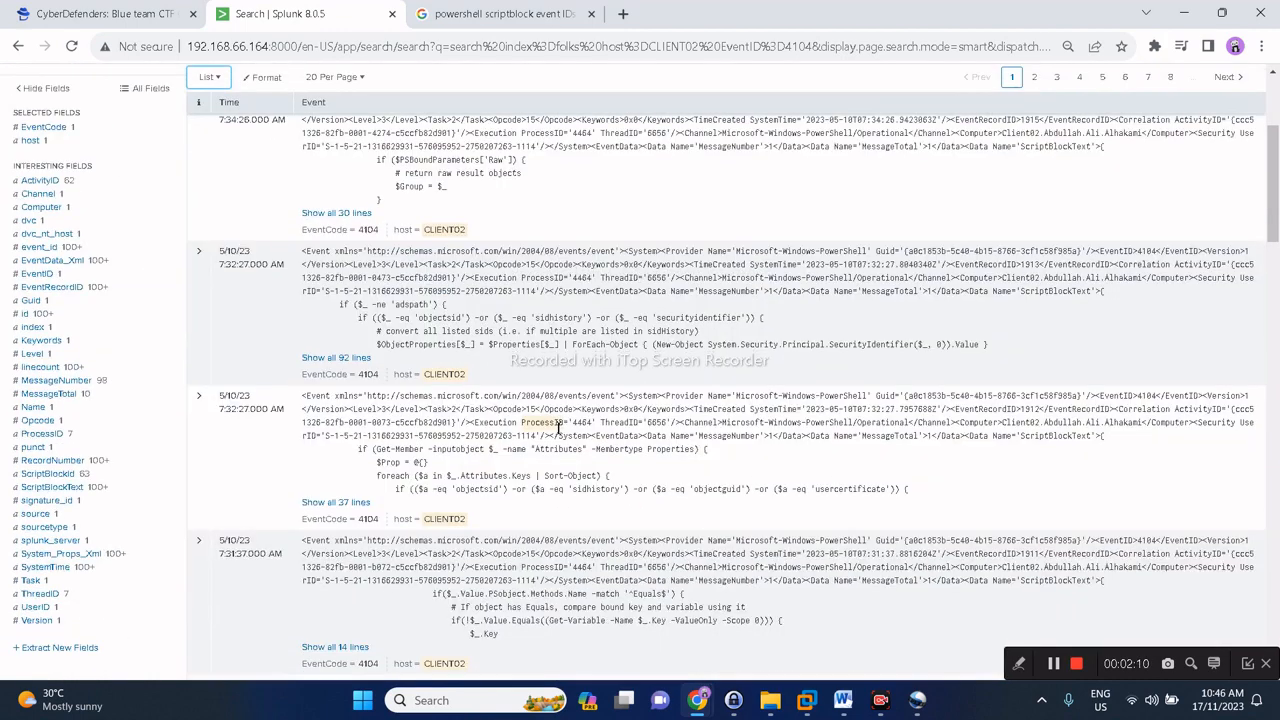
{"action": "scroll", "coordinate": [558, 425], "scroll_direction": "down", "scroll_amount": 1}
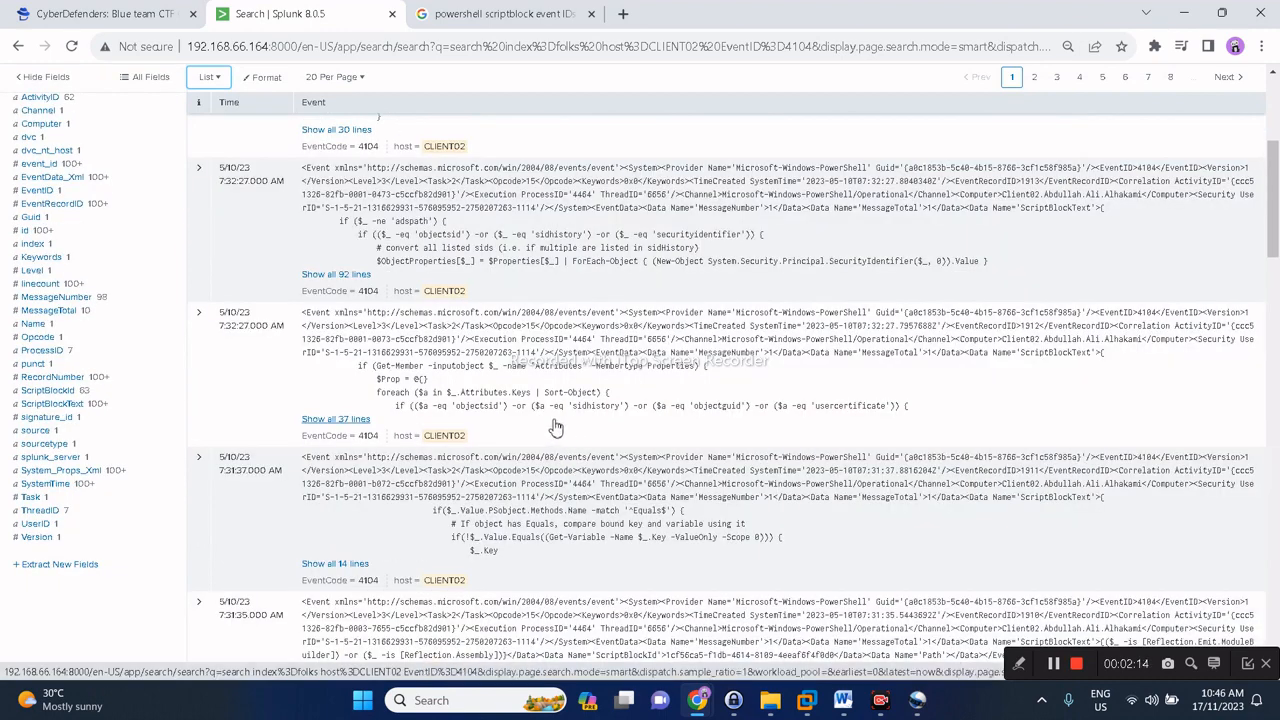
{"action": "left_click", "coordinate": [70, 313]}
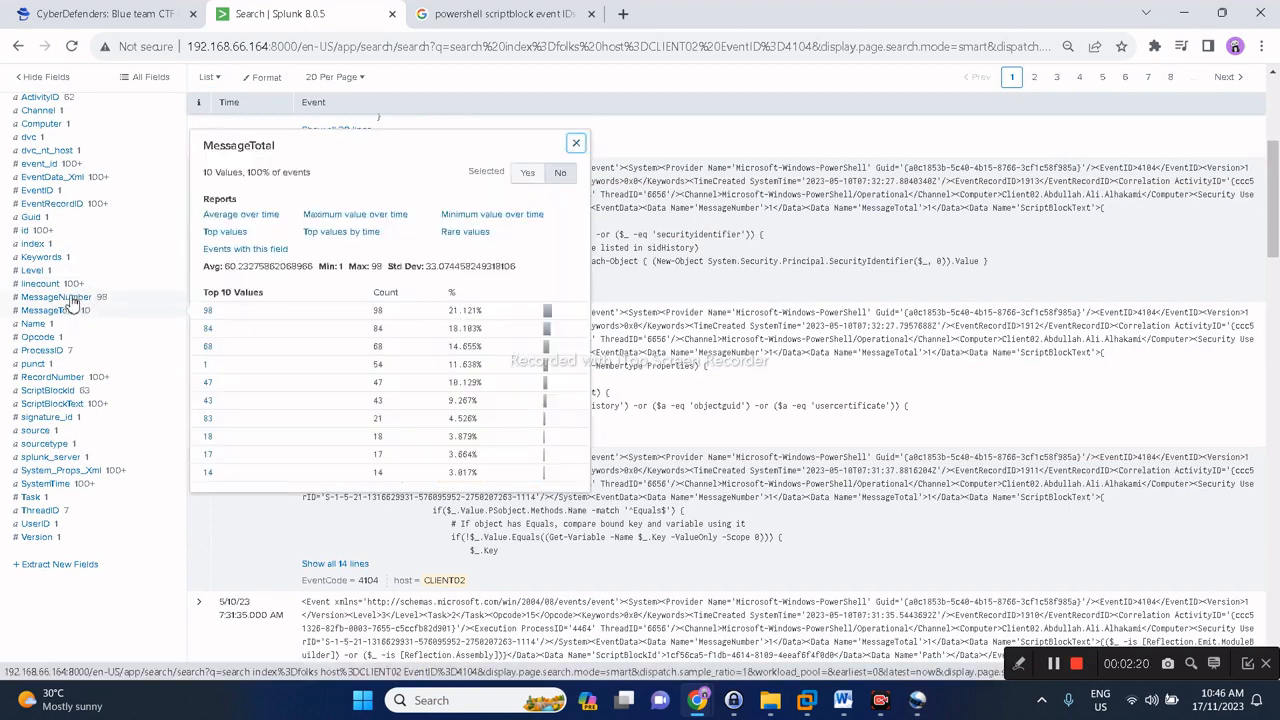
{"action": "left_click", "coordinate": [71, 298]}
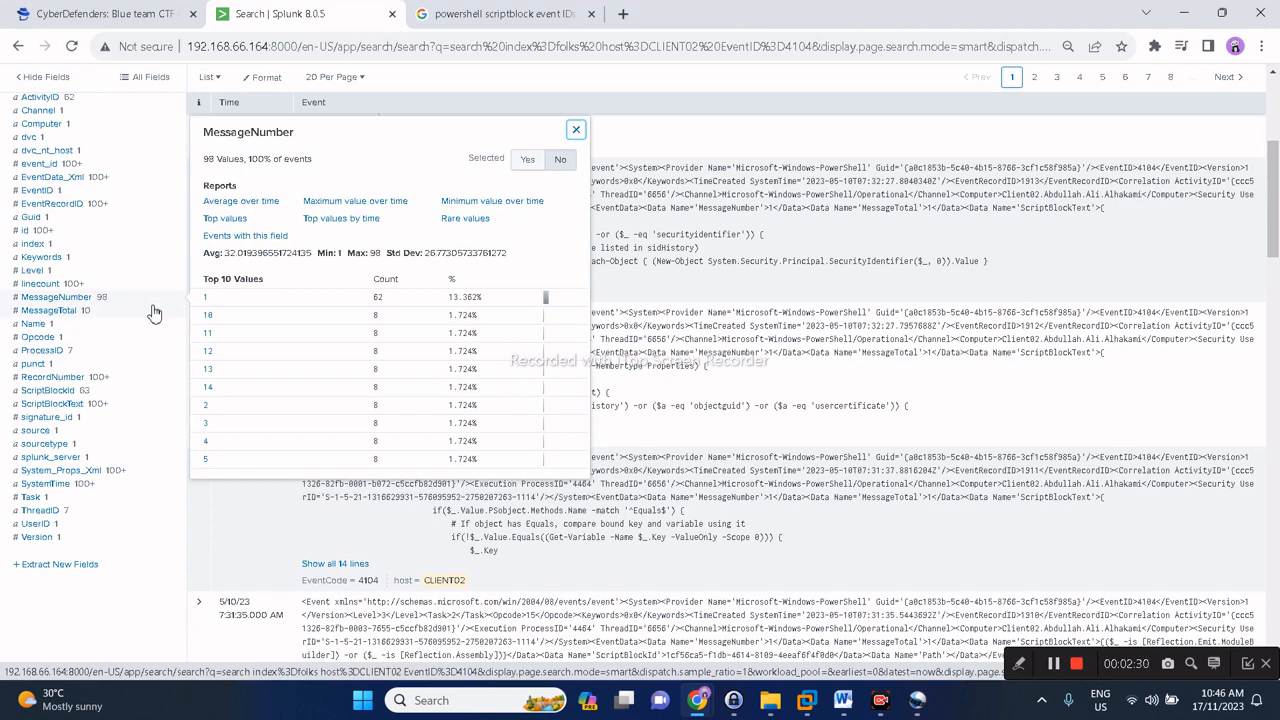
Search the page of PowerShell script block events for the text bloodho.
{"action": "scroll", "coordinate": [757, 400], "scroll_direction": "down", "scroll_amount": 3}
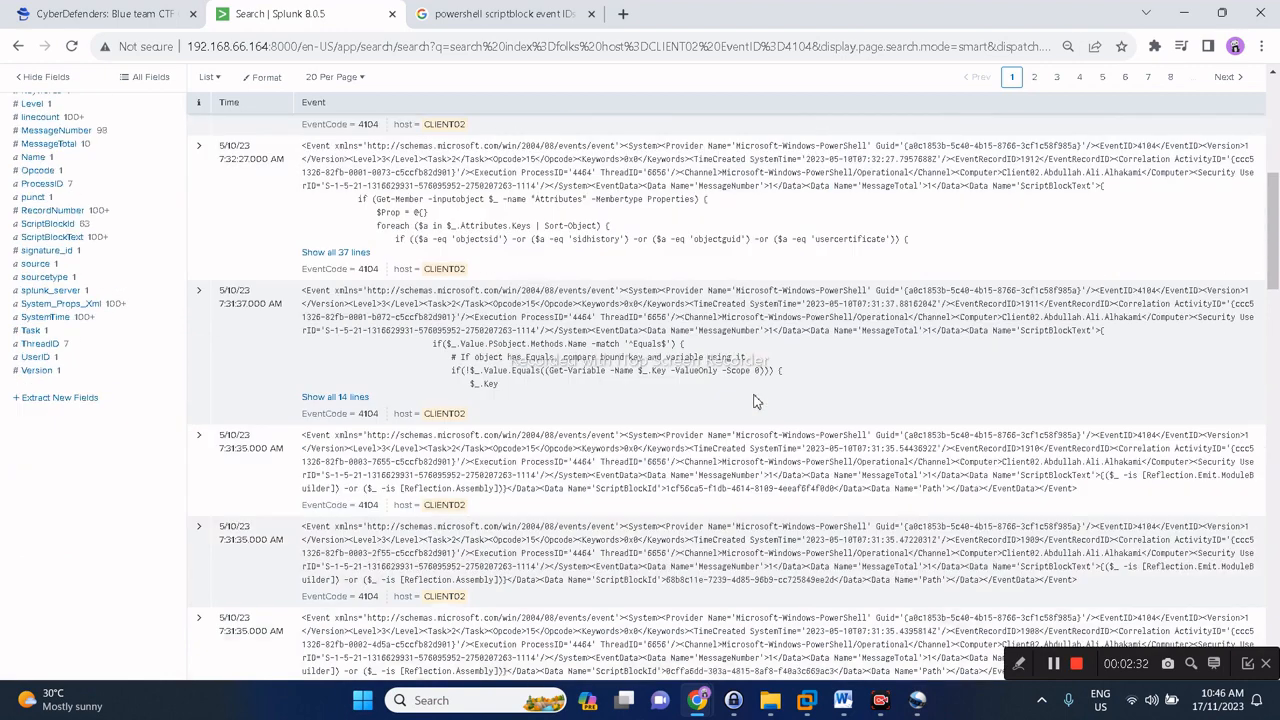
{"action": "key", "text": "ctrl+f"}
{"action": "type", "text": "blo"}
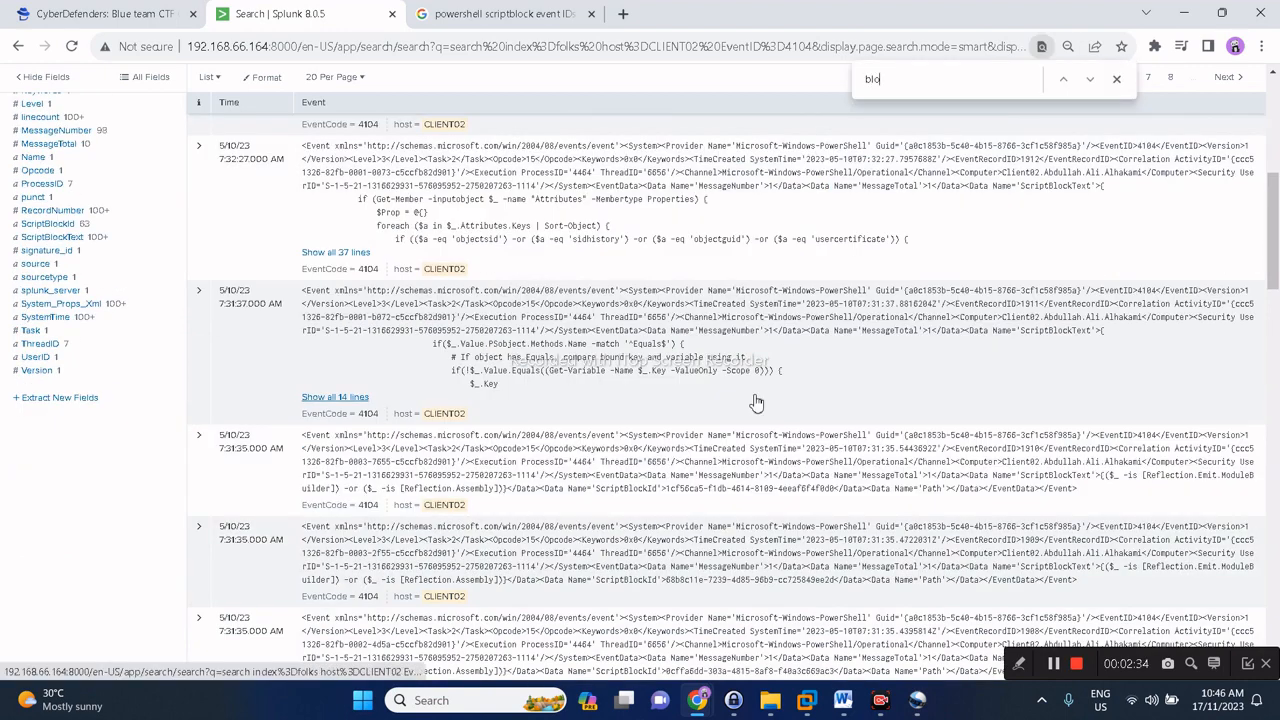
{"action": "type", "text": "odho"}
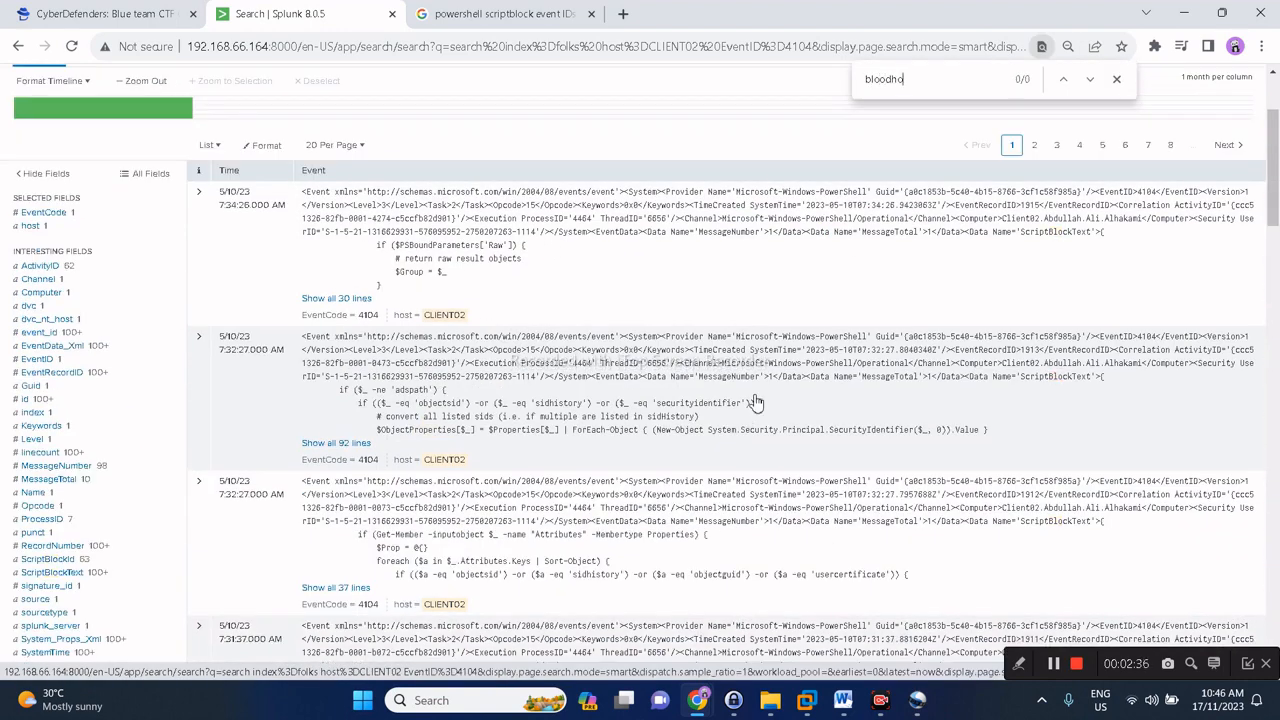
{"action": "scroll", "coordinate": [757, 400], "scroll_direction": "up", "scroll_amount": 1}
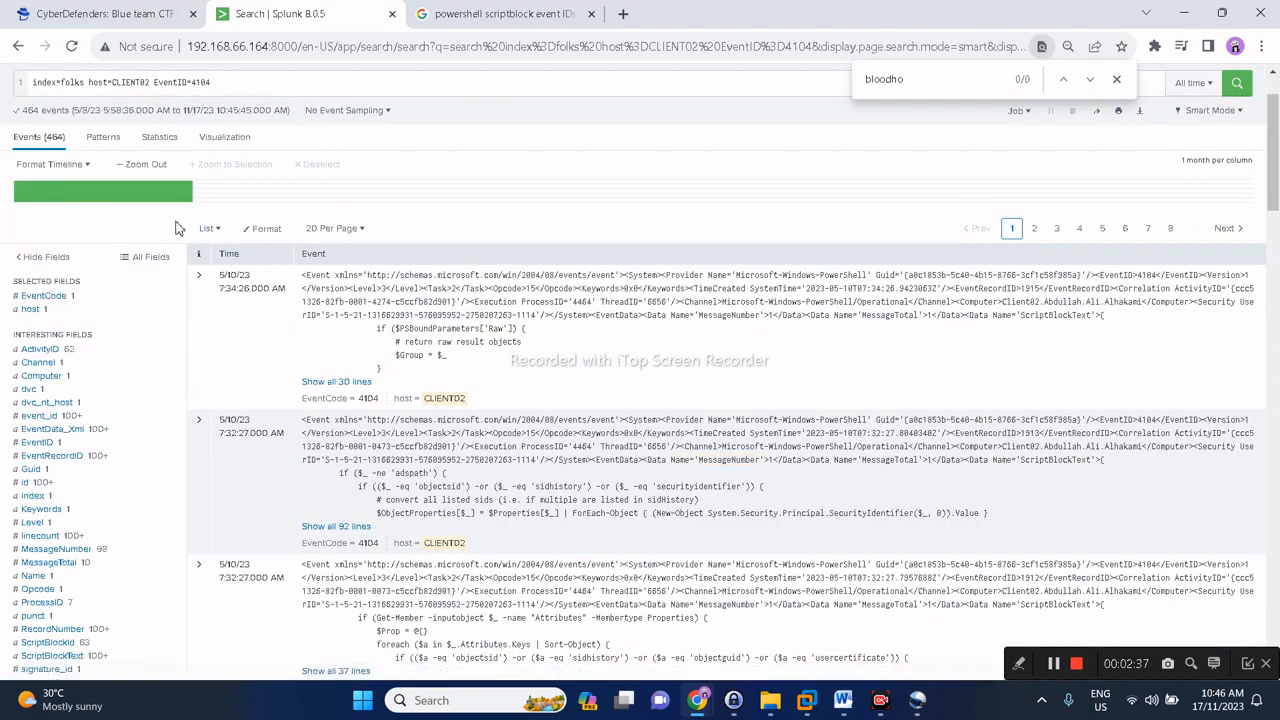
Show 50 events per page and switch the event display from List to Raw.
{"action": "left_click", "coordinate": [333, 228]}
{"action": "left_click", "coordinate": [332, 295]}
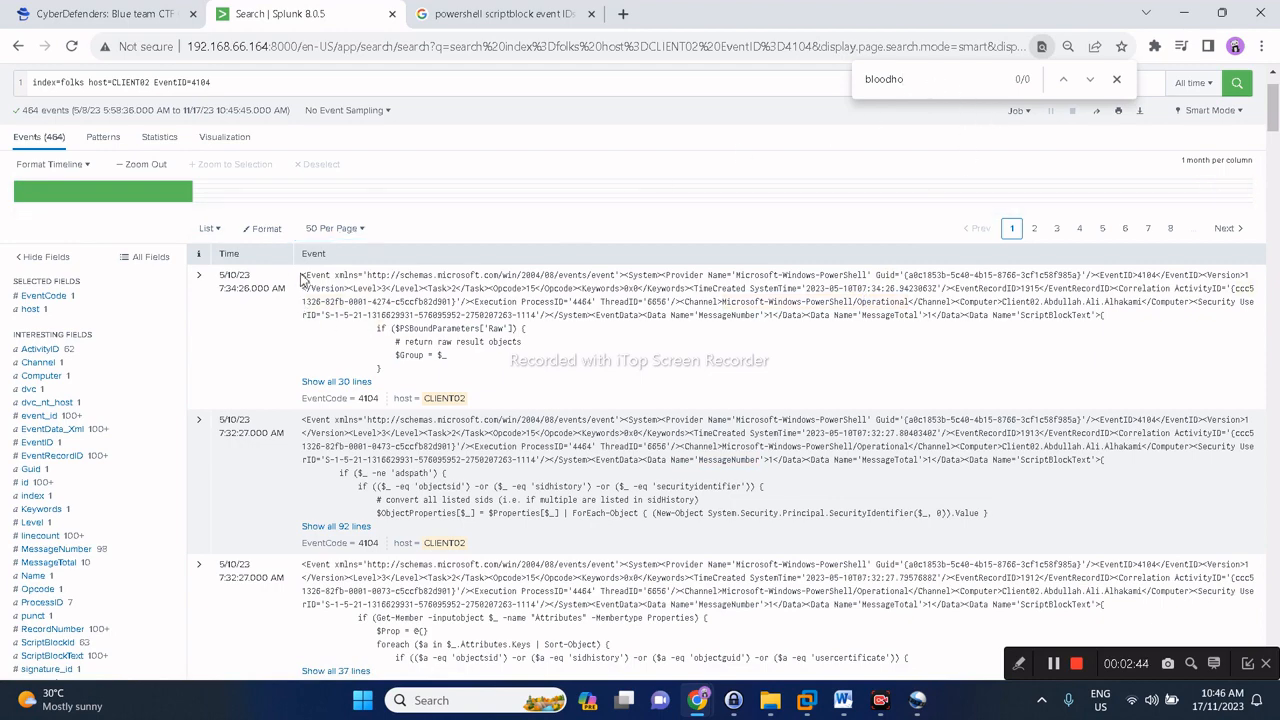
{"action": "left_click", "coordinate": [212, 230]}
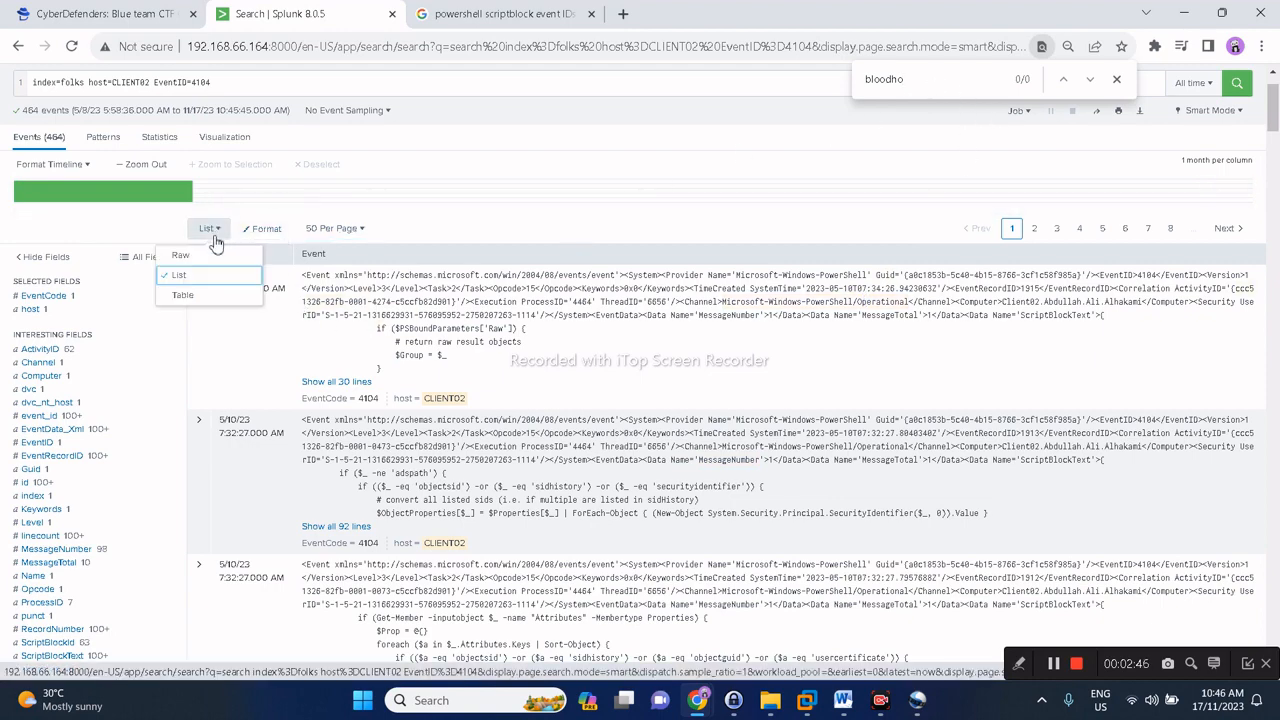
{"action": "key", "text": "Return"}
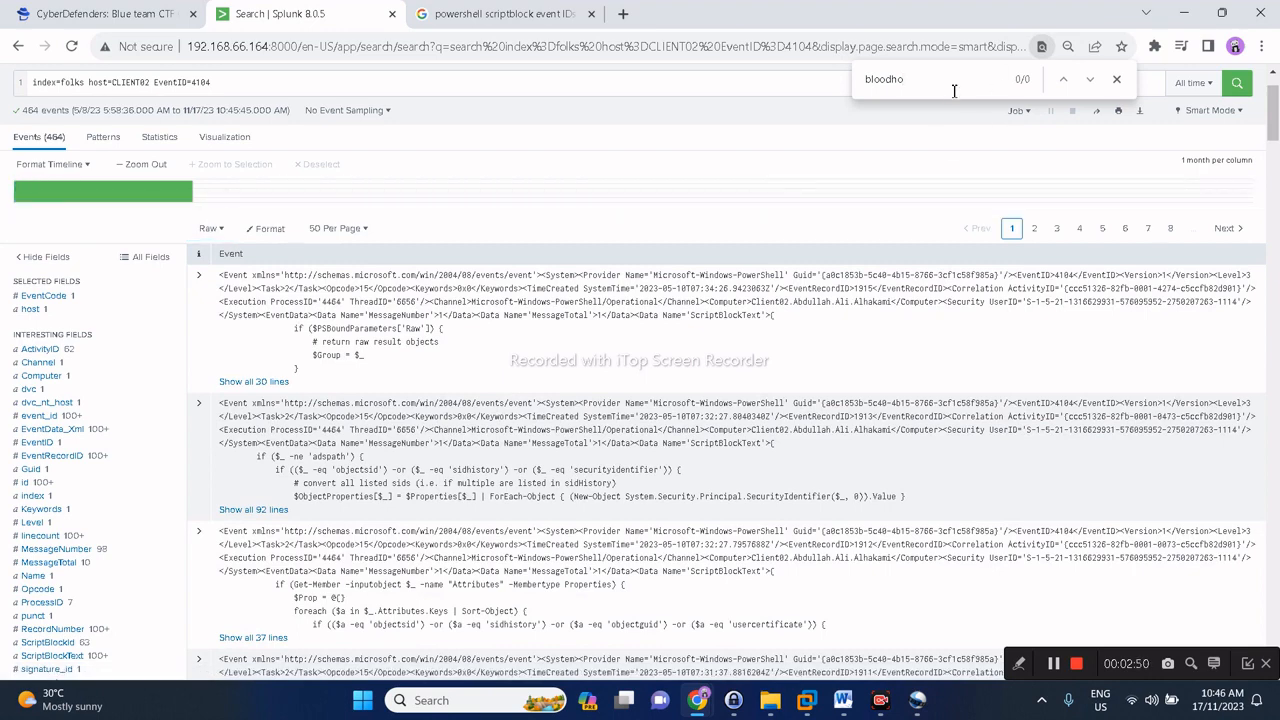
Look over the raw events and review the top values of the ScriptBlockText field.
{"action": "scroll", "coordinate": [701, 343], "scroll_direction": "up", "scroll_amount": 1}
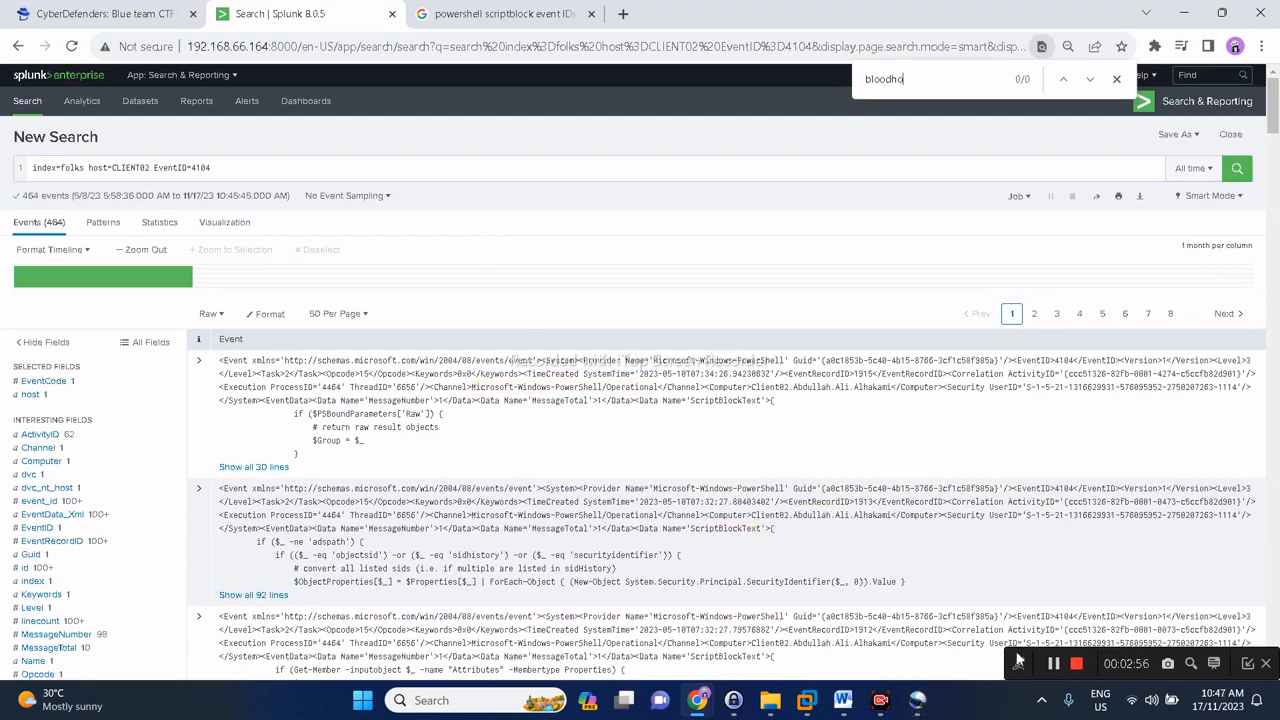
{"action": "scroll", "coordinate": [905, 300], "scroll_direction": "down", "scroll_amount": 3}
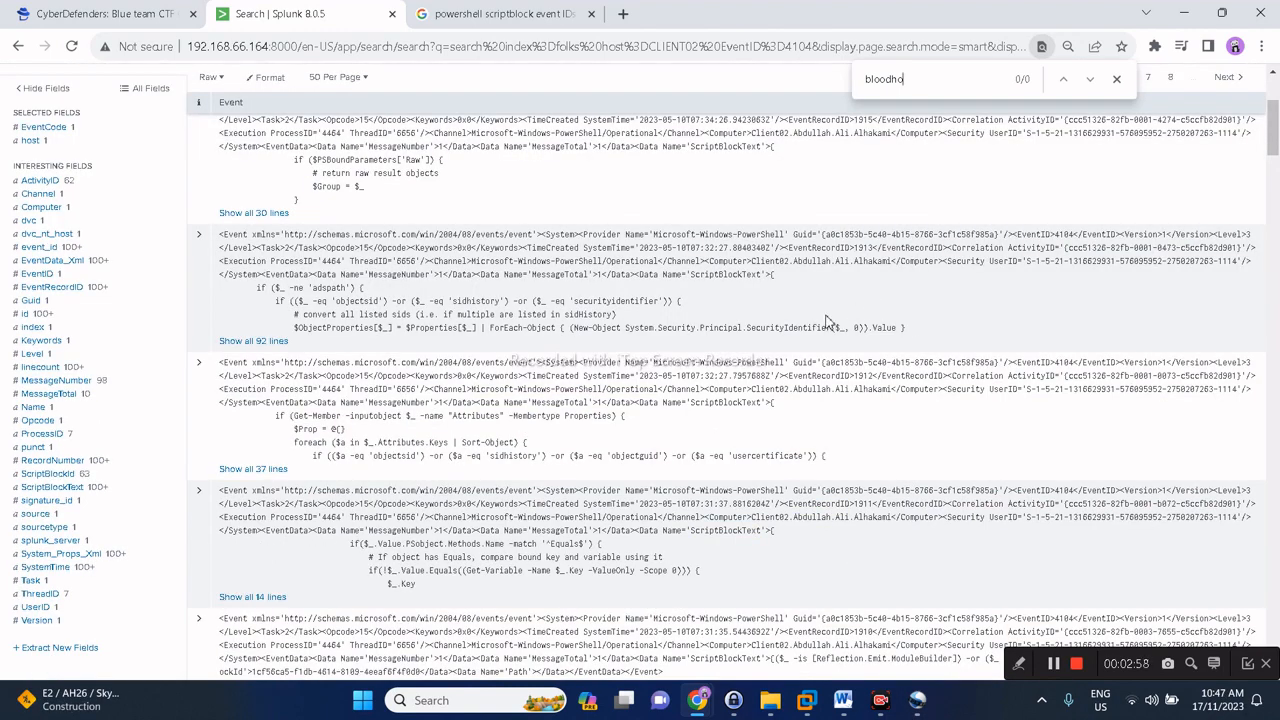
{"action": "scroll", "coordinate": [268, 441], "scroll_direction": "up", "scroll_amount": 3}
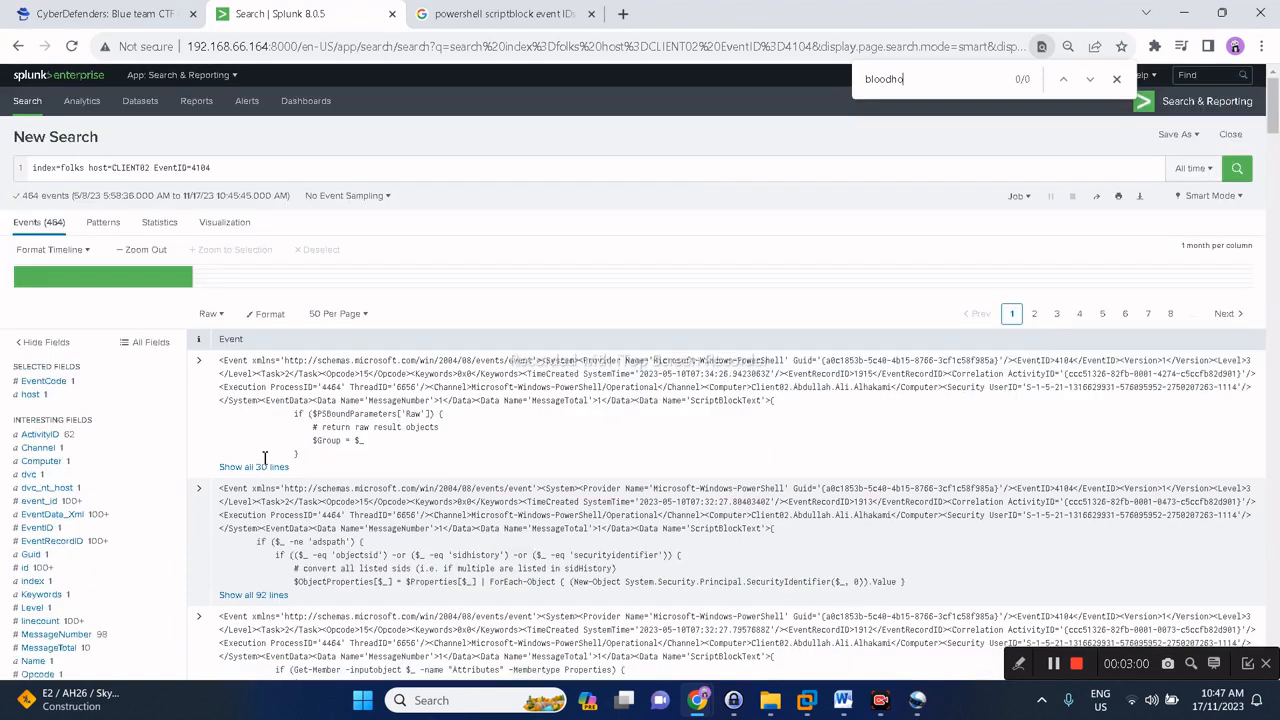
{"action": "scroll", "coordinate": [314, 377], "scroll_direction": "down", "scroll_amount": 3}
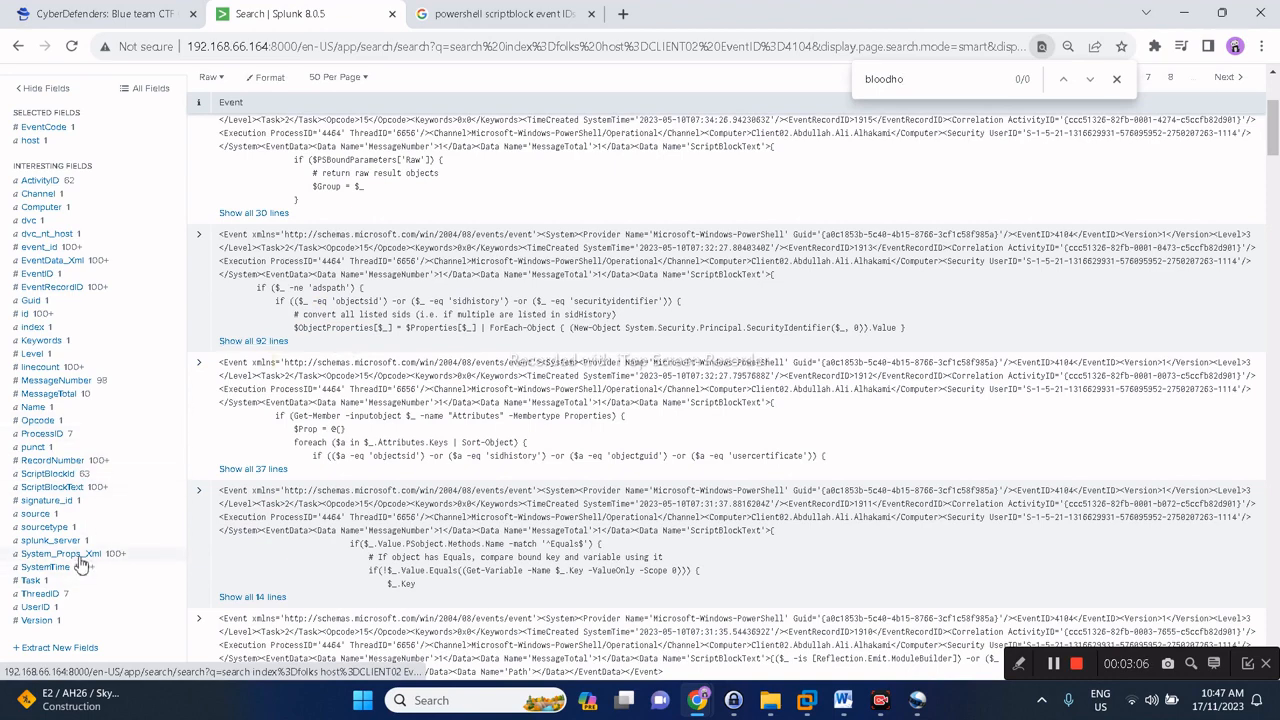
{"action": "left_click", "coordinate": [70, 490]}
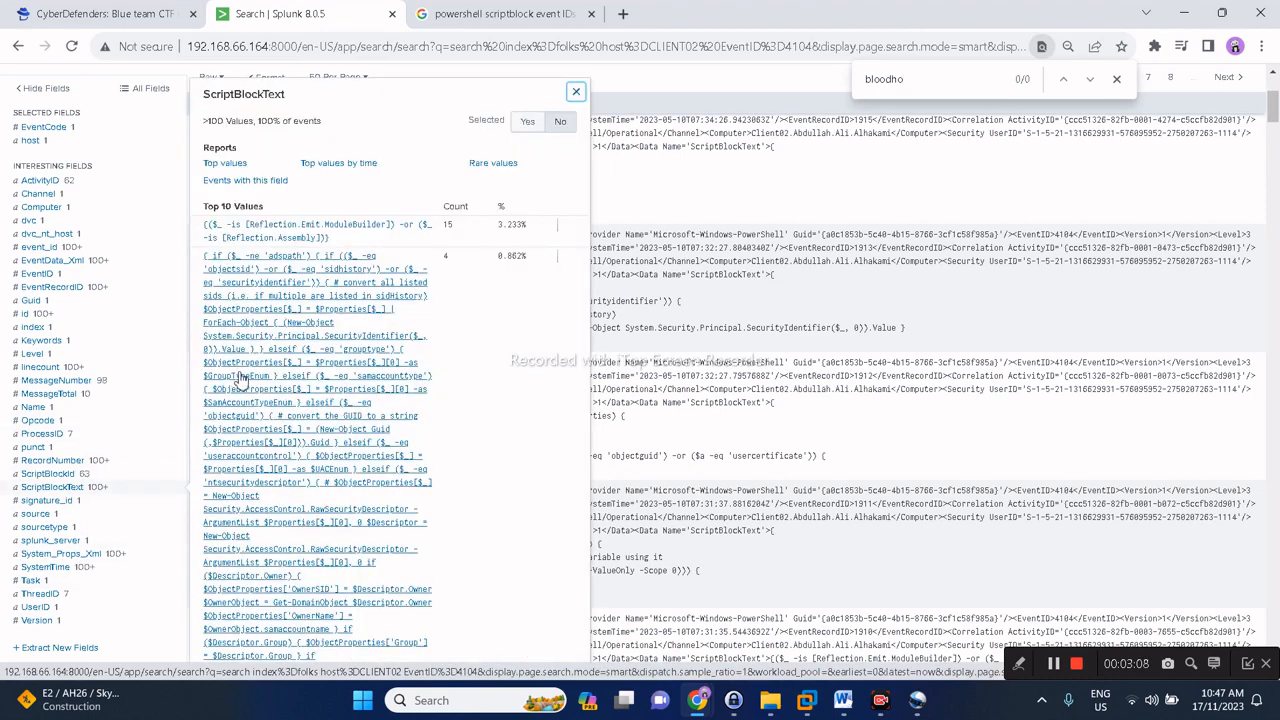
{"action": "scroll", "coordinate": [781, 449], "scroll_direction": "up", "scroll_amount": 3}
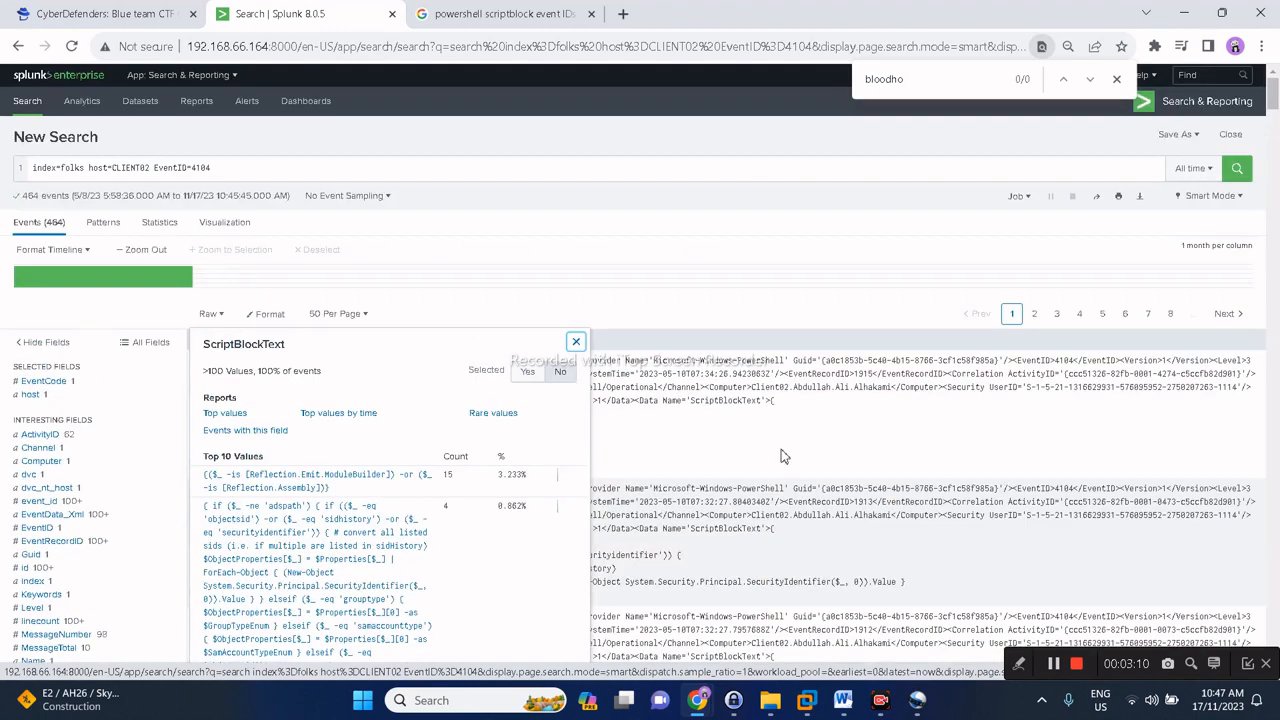
Append | stats count by ScriptBlockText, MessageTotal to the index=folks host=CLIENT02 EventID=4104 query and run the search.
{"action": "left_click", "coordinate": [402, 172]}
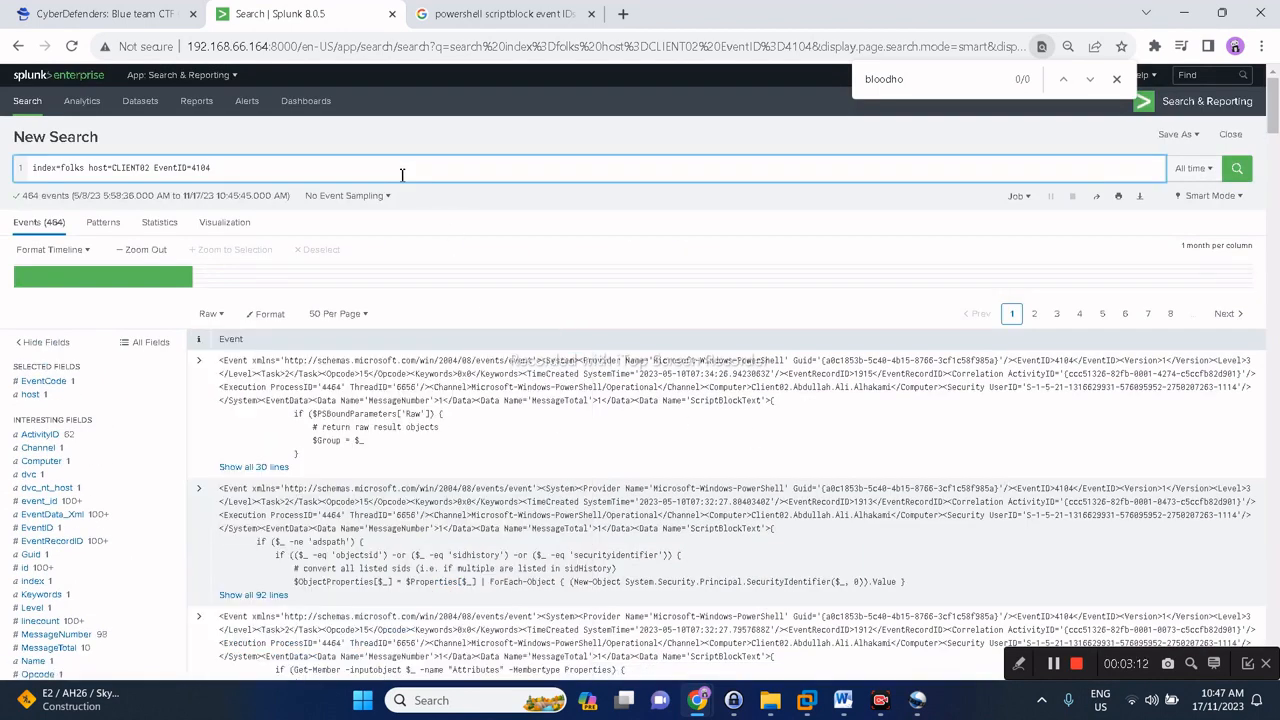
{"action": "key", "text": "shift+Return"}
{"action": "type", "text": "| "}
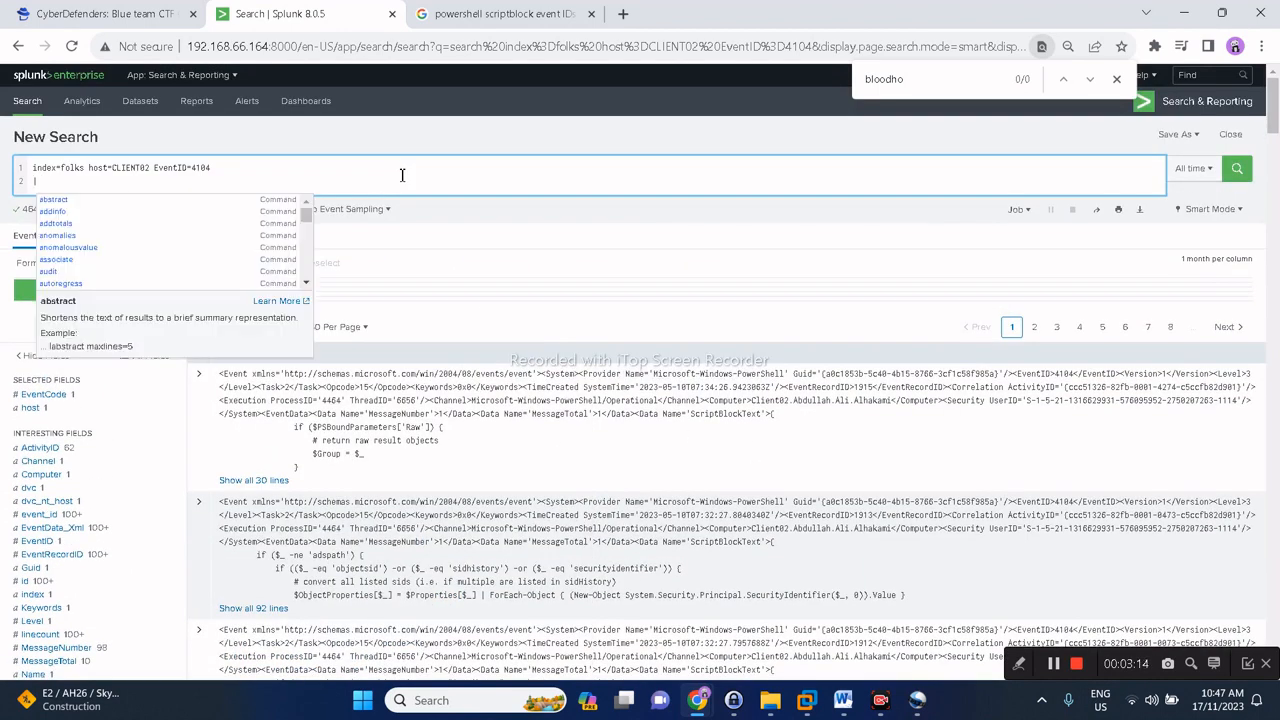
{"action": "type", "text": " stats co"}
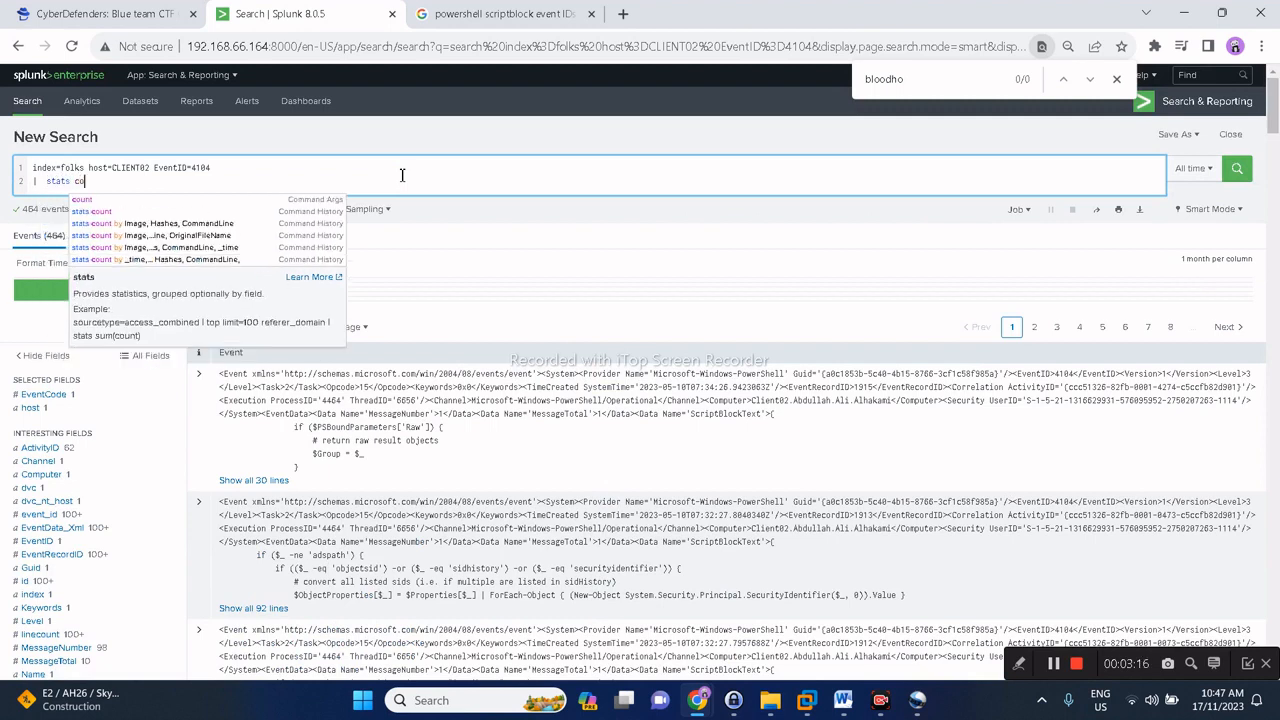
{"action": "type", "text": "unt by "}
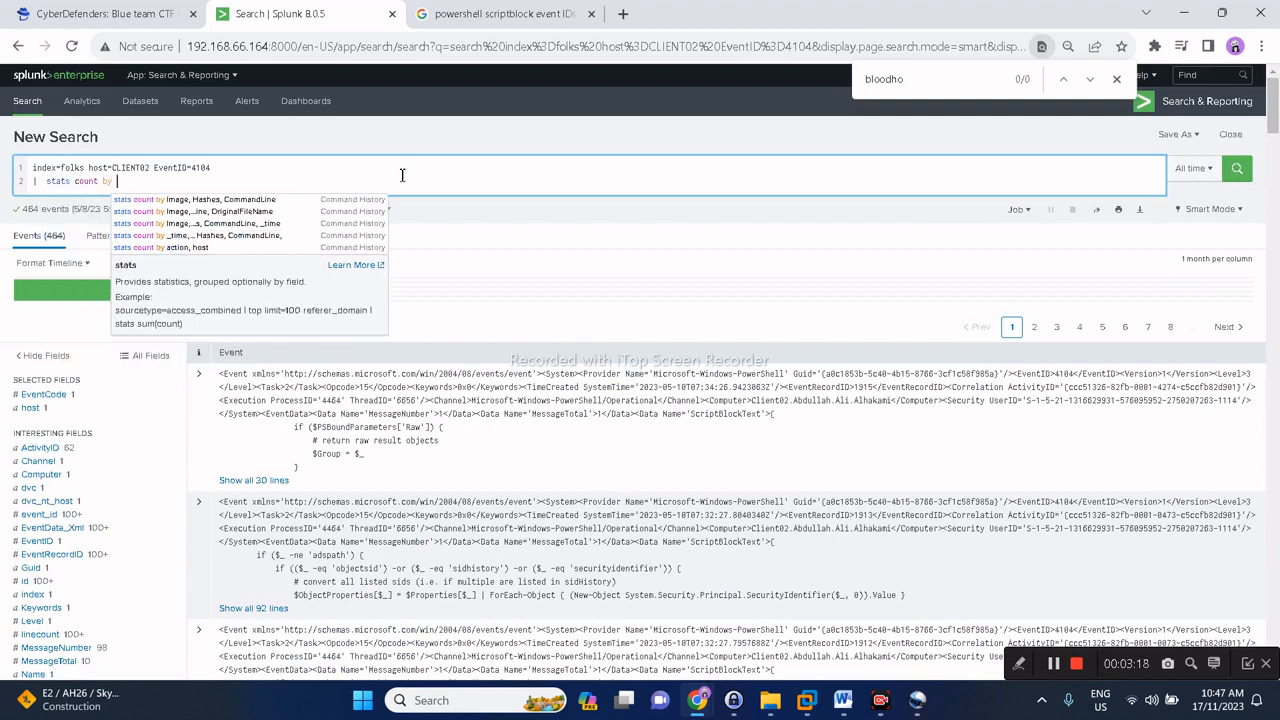
{"action": "type", "text": "Scri"}
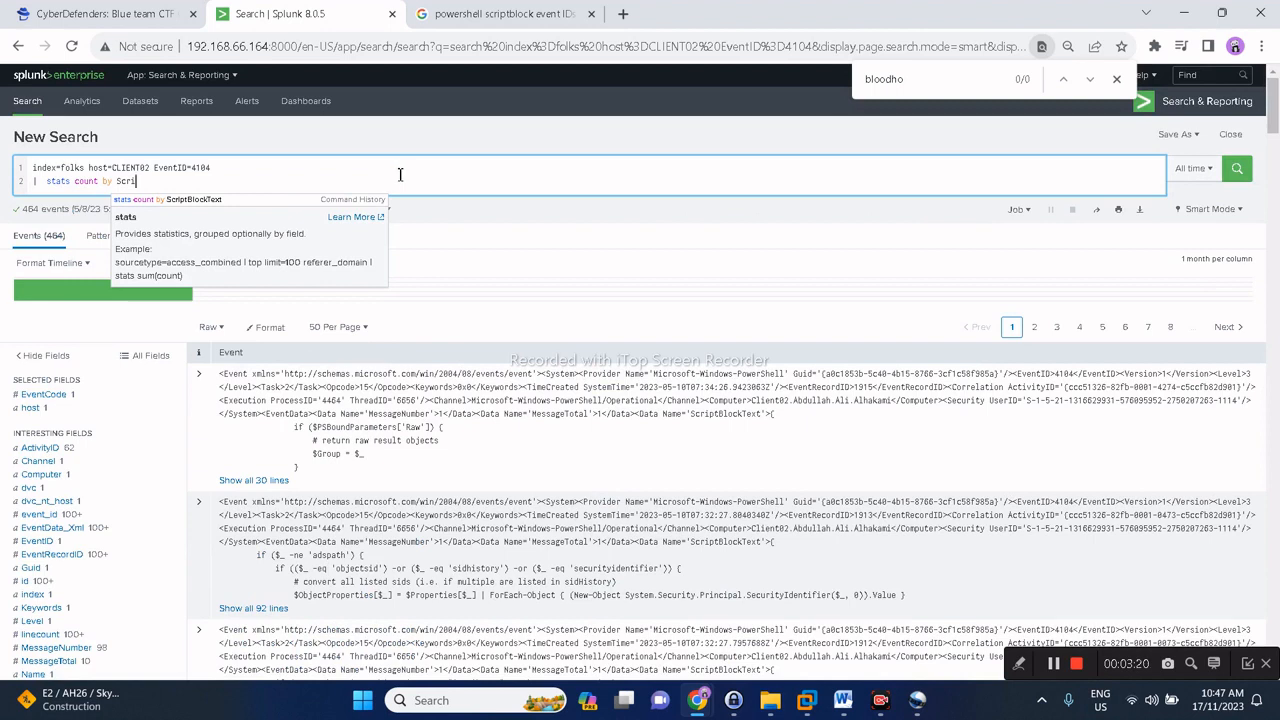
{"action": "left_click", "coordinate": [214, 200]}
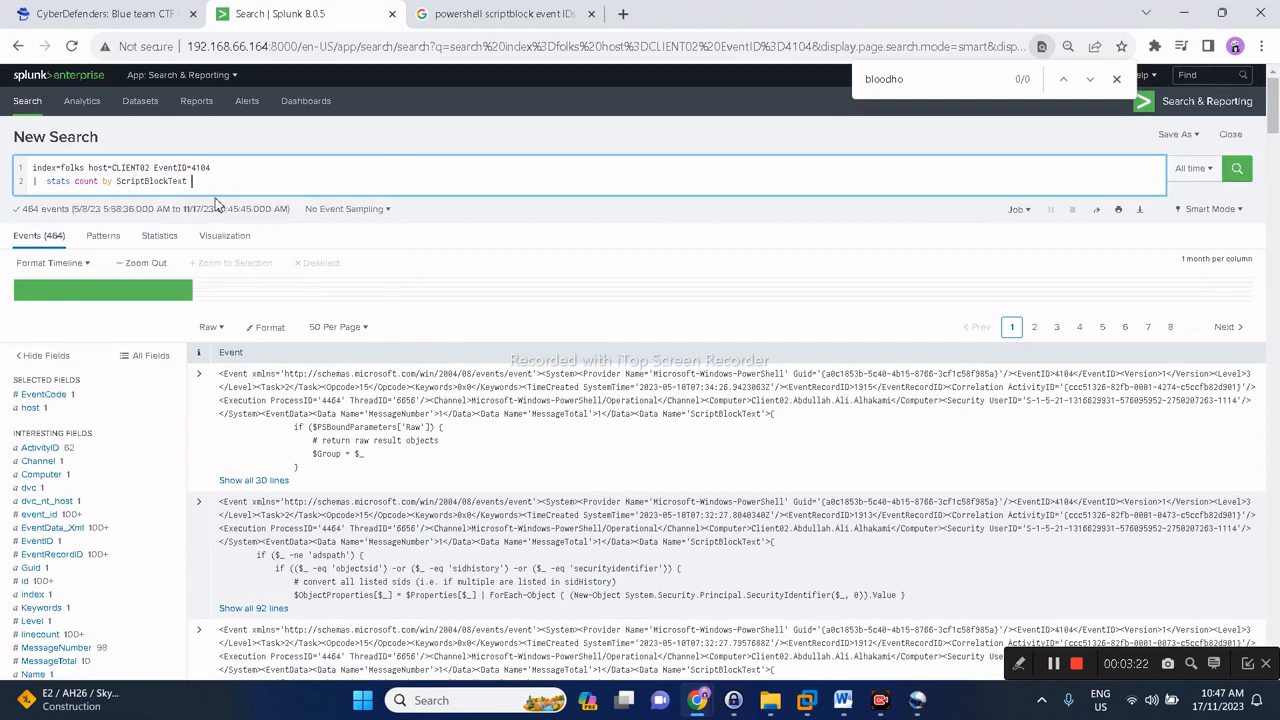
{"action": "type", "text": "Mess"}
{"action": "scroll", "coordinate": [150, 585], "scroll_direction": "down", "scroll_amount": 1}
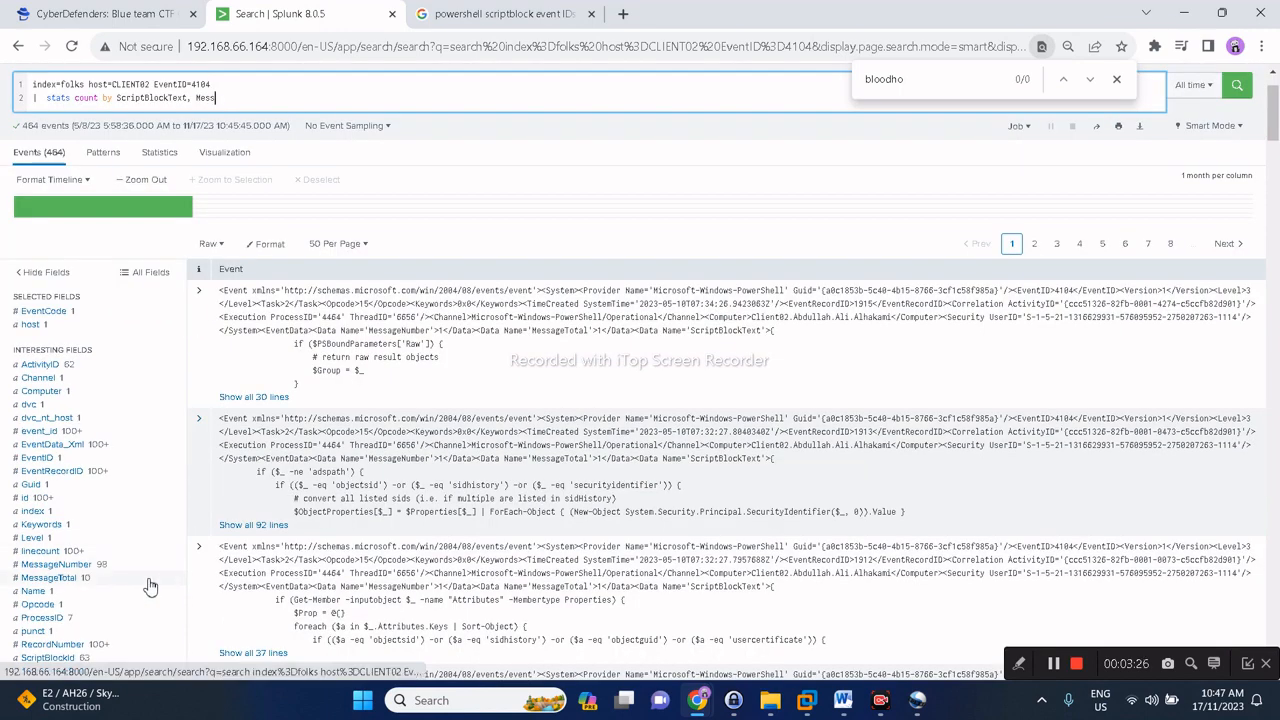
{"action": "type", "text": "age"}
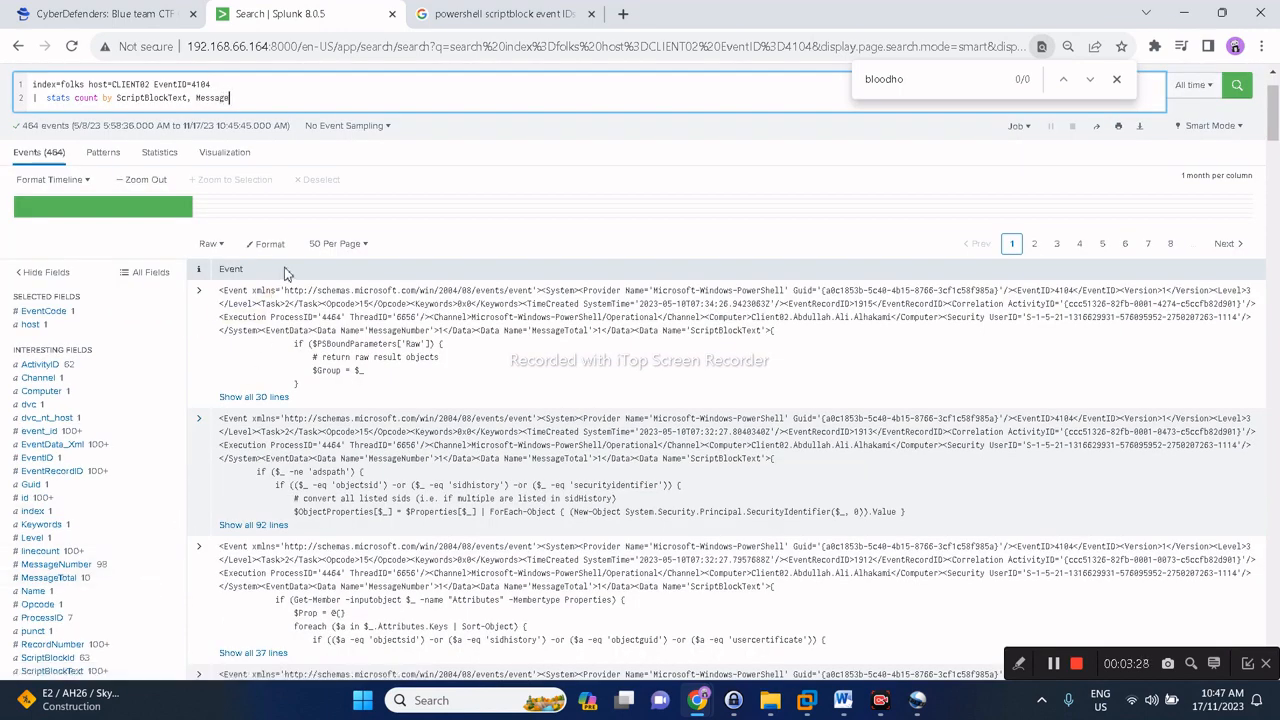
{"action": "type", "text": "Total"}
{"action": "key", "text": "Return"}
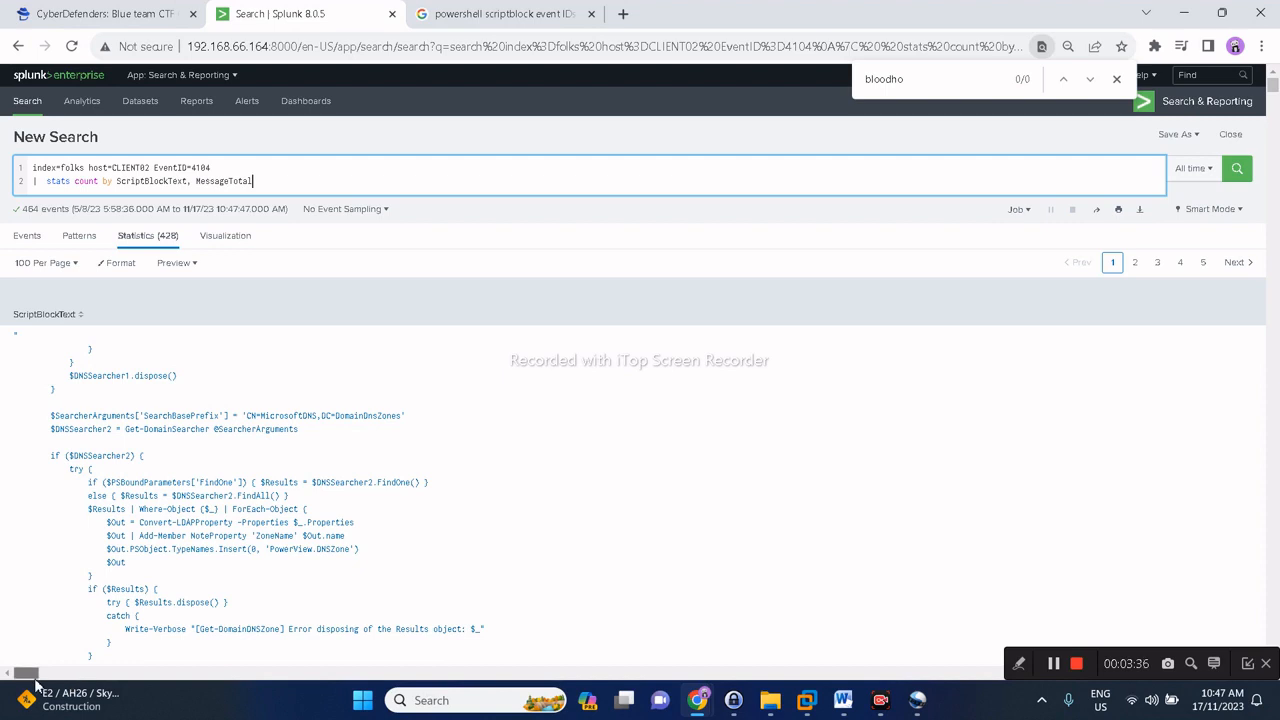
Sort the statistics table by MessageTotal in descending order and check the order of the rows.
{"action": "left_click_drag", "start_coordinate": [25, 672], "coordinate": [1150, 675]}
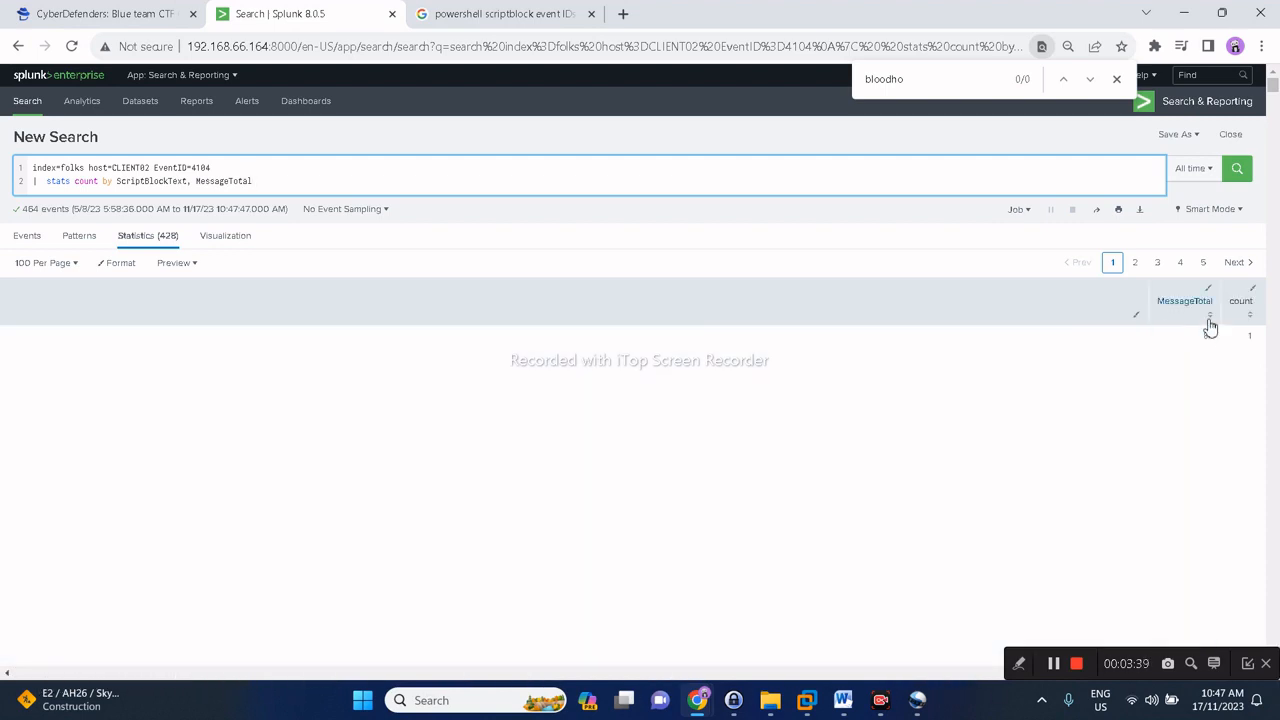
{"action": "left_click", "coordinate": [1207, 316]}
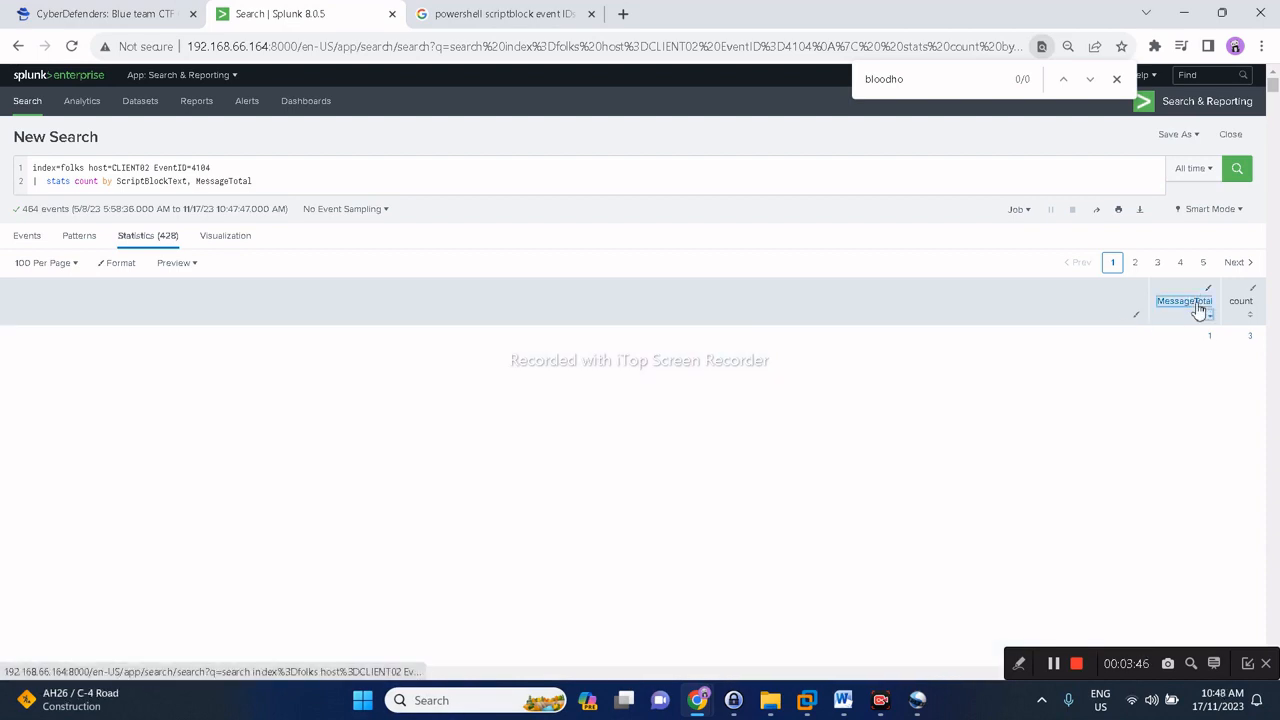
{"action": "left_click", "coordinate": [1196, 304]}
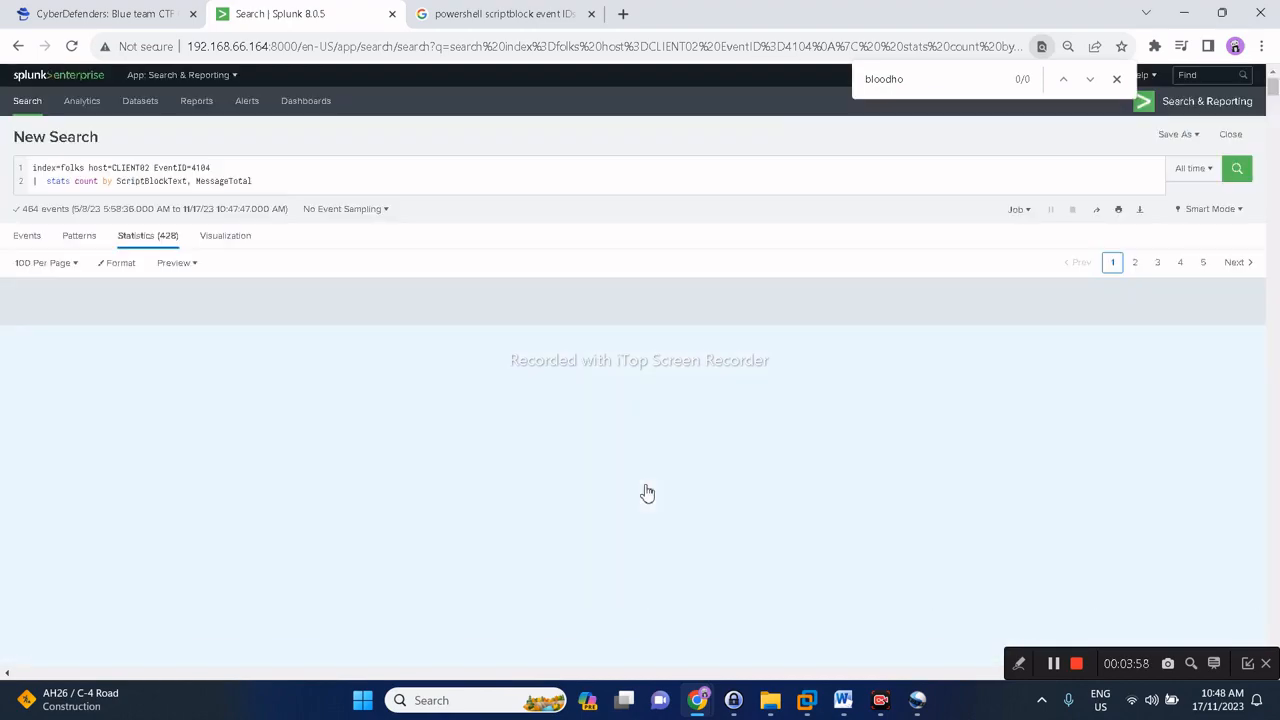
{"action": "scroll", "coordinate": [505, 678], "scroll_direction": "right", "scroll_amount": 10}
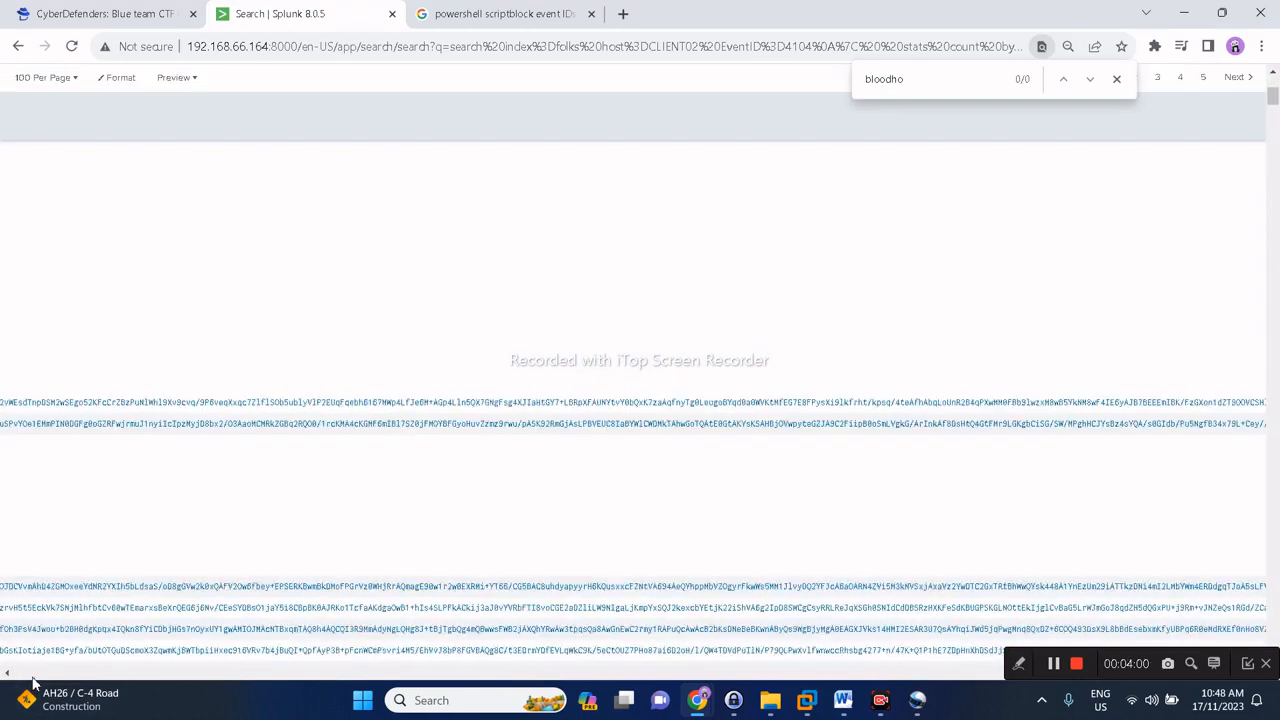
{"action": "left_click_drag", "start_coordinate": [690, 673], "coordinate": [1150, 674]}
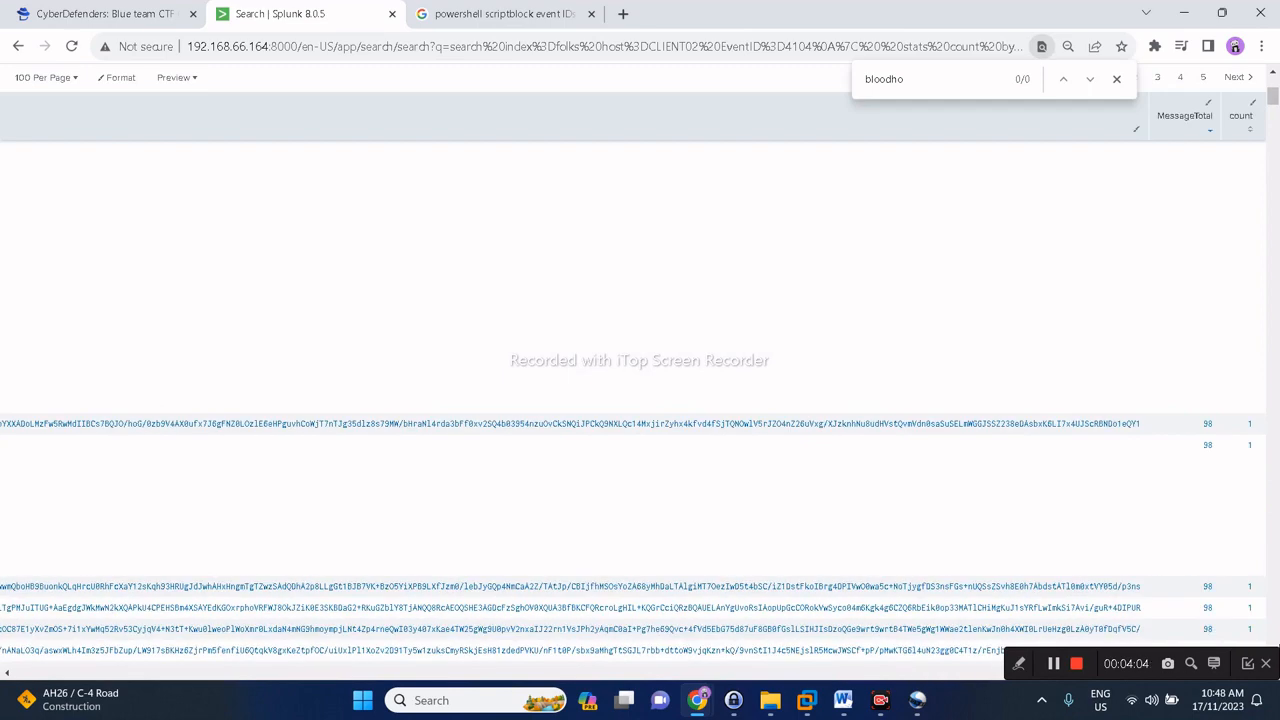
{"action": "scroll", "coordinate": [1117, 440], "scroll_direction": "up", "scroll_amount": 5}
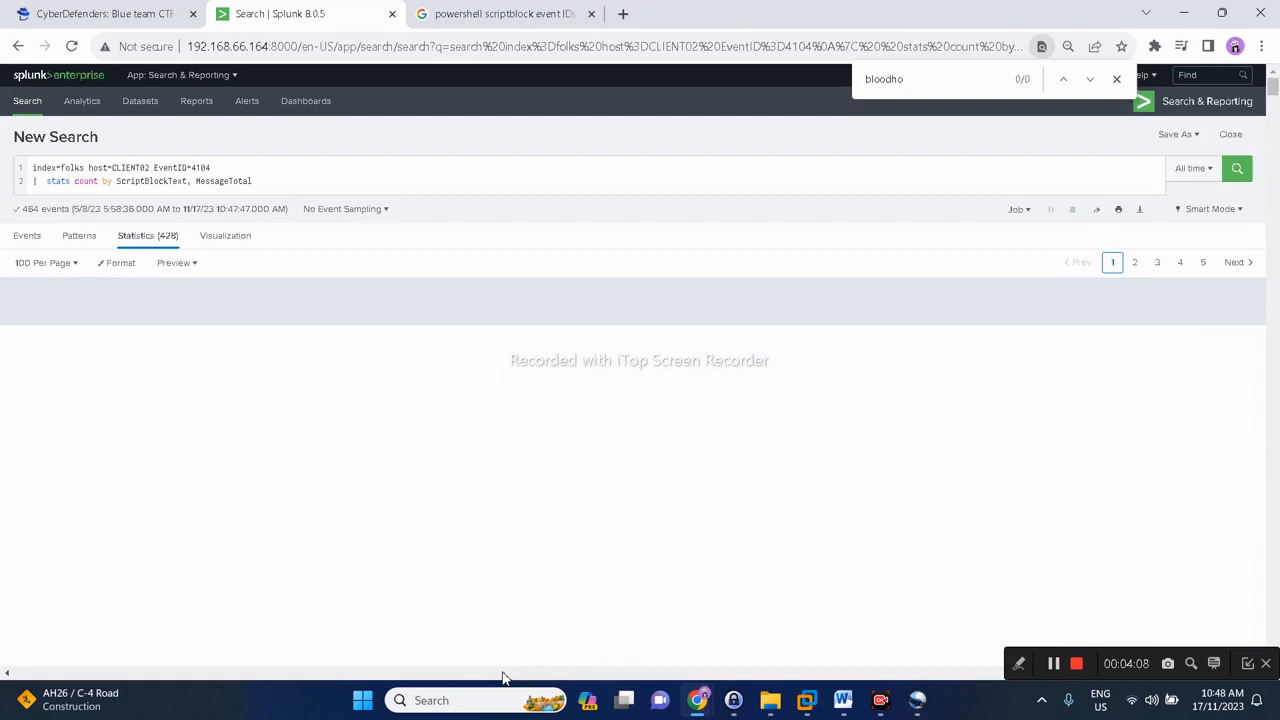
Go back to the ScriptBlockText column and find the text bloodho in the sorted script blocks.
{"action": "left_click_drag", "start_coordinate": [815, 674], "coordinate": [8, 698]}
{"action": "scroll", "coordinate": [429, 449], "scroll_direction": "down", "scroll_amount": 2}
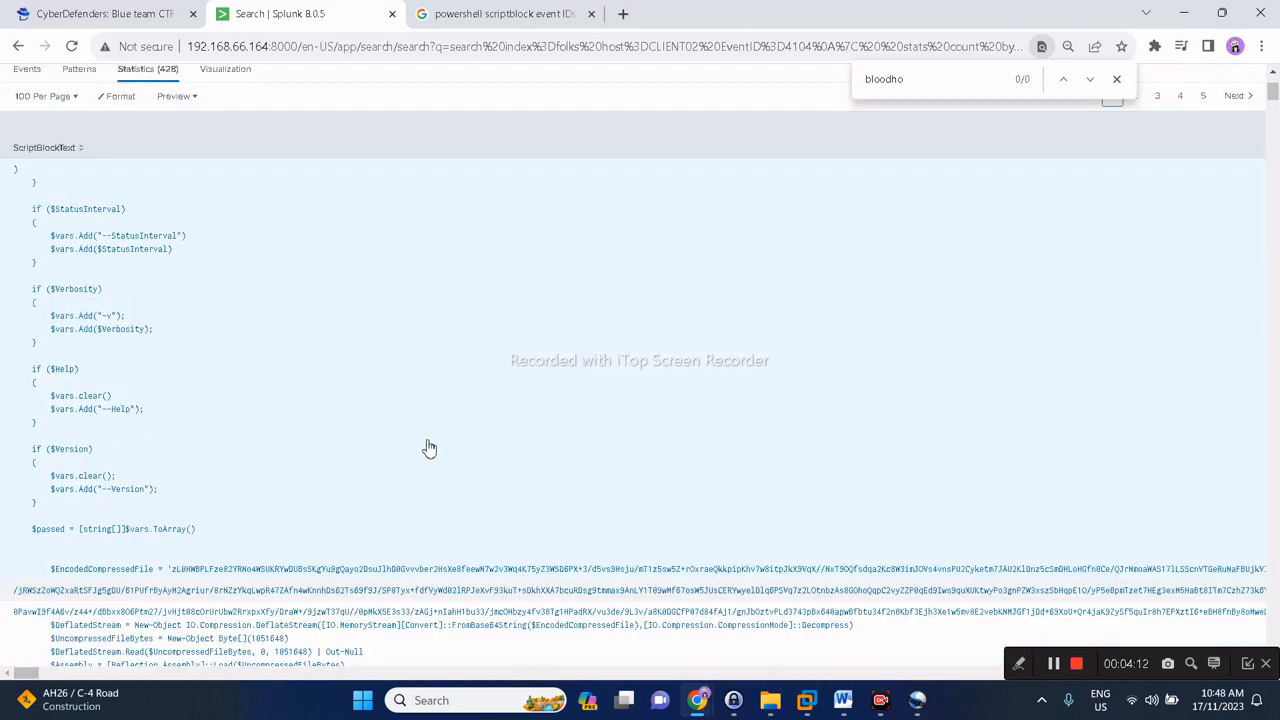
{"action": "scroll", "coordinate": [430, 455], "scroll_direction": "down", "scroll_amount": 1}
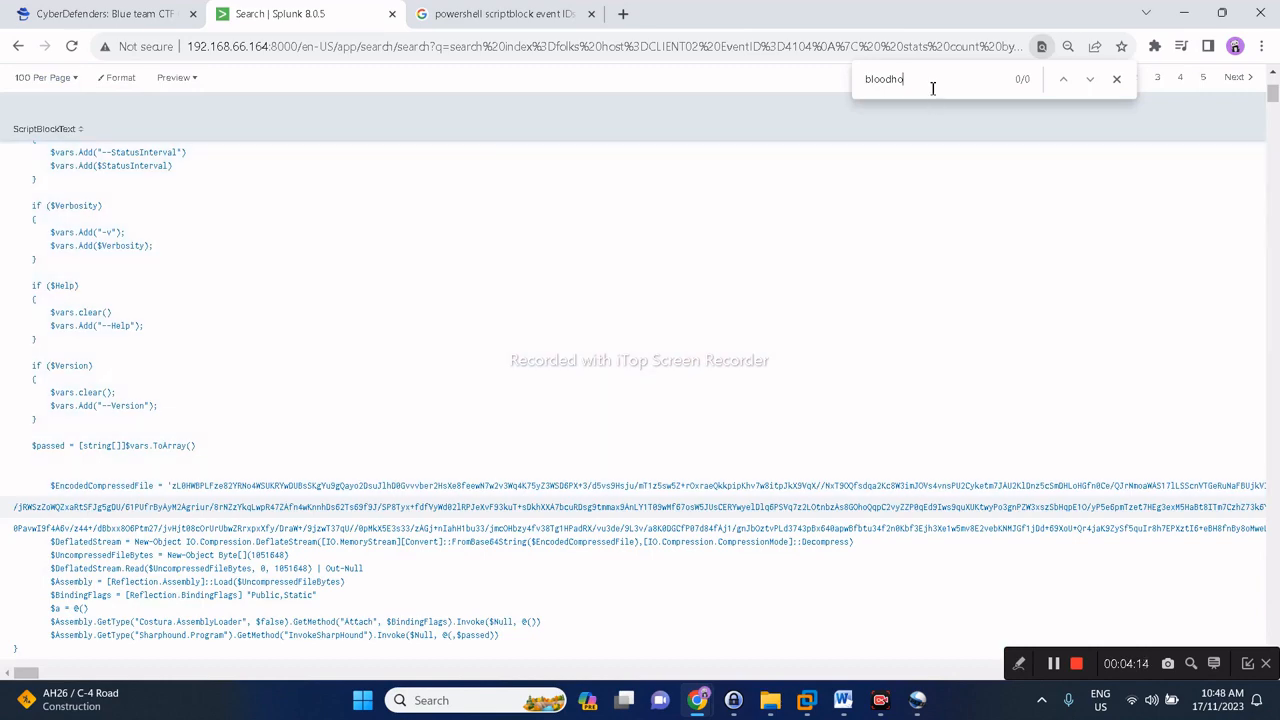
{"action": "key", "text": "Return"}
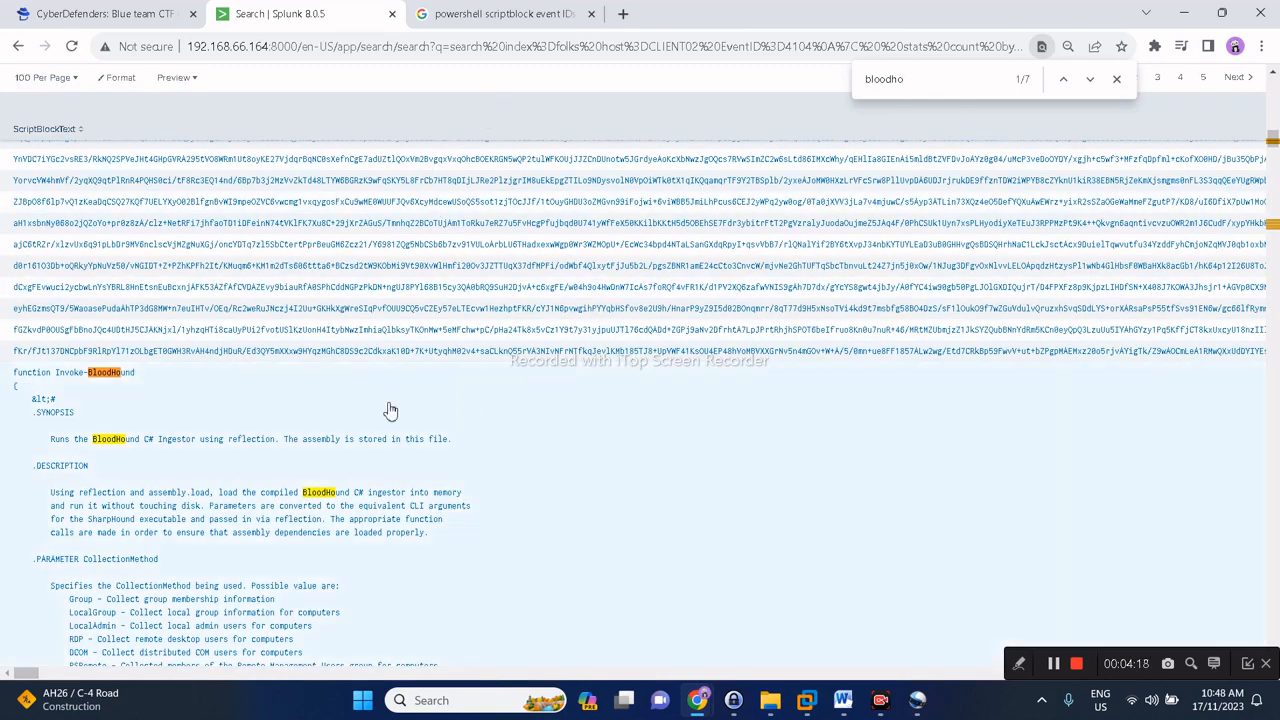
Examine the Invoke-BloodHound script block, reading its synopsis, description and CollectionMethod parameter options.
{"action": "scroll", "coordinate": [358, 418], "scroll_direction": "down", "scroll_amount": 2}
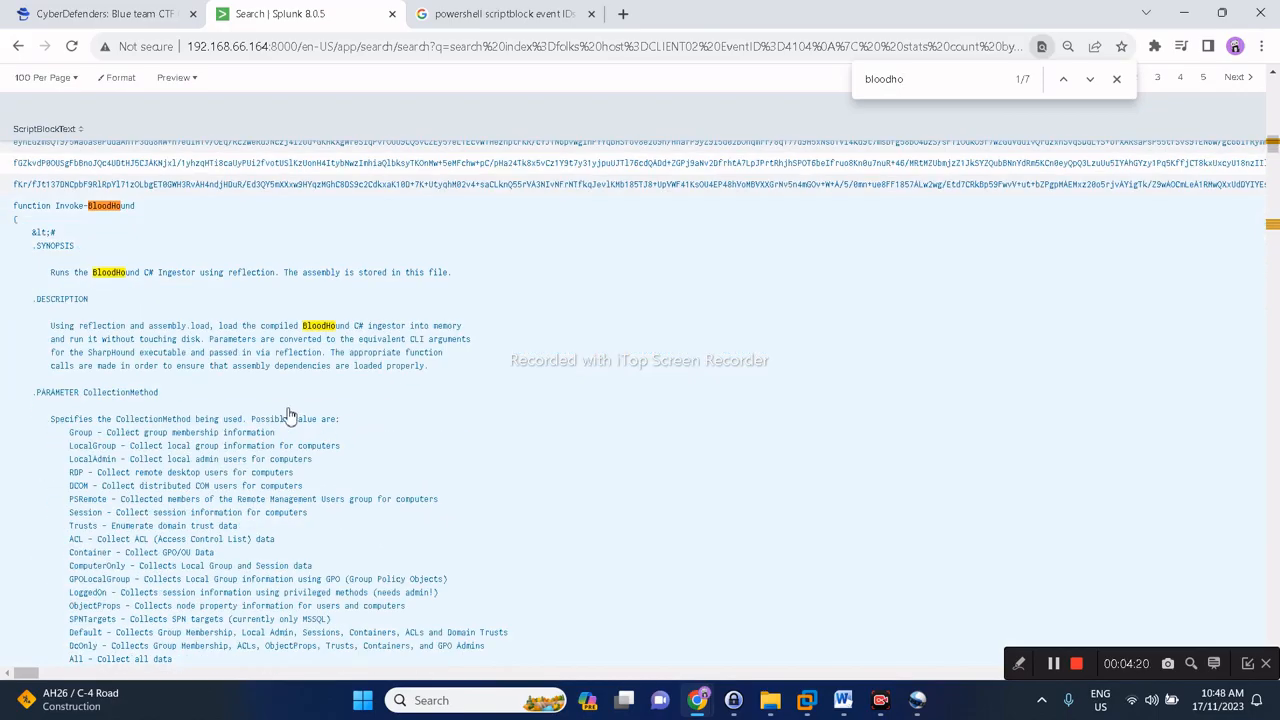
{"action": "scroll", "coordinate": [245, 410], "scroll_direction": "up", "scroll_amount": 8}
{"action": "scroll", "coordinate": [245, 410], "scroll_direction": "down", "scroll_amount": 6}
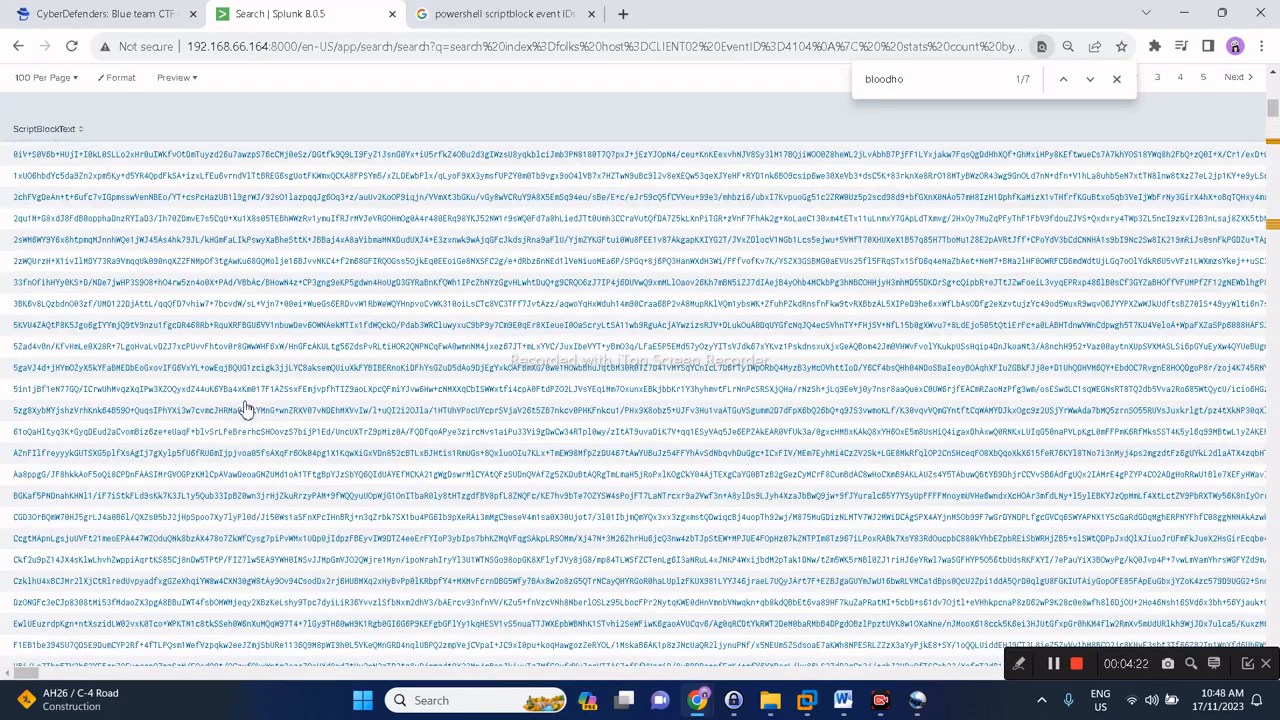
{"action": "scroll", "coordinate": [206, 349], "scroll_direction": "up", "scroll_amount": 10}
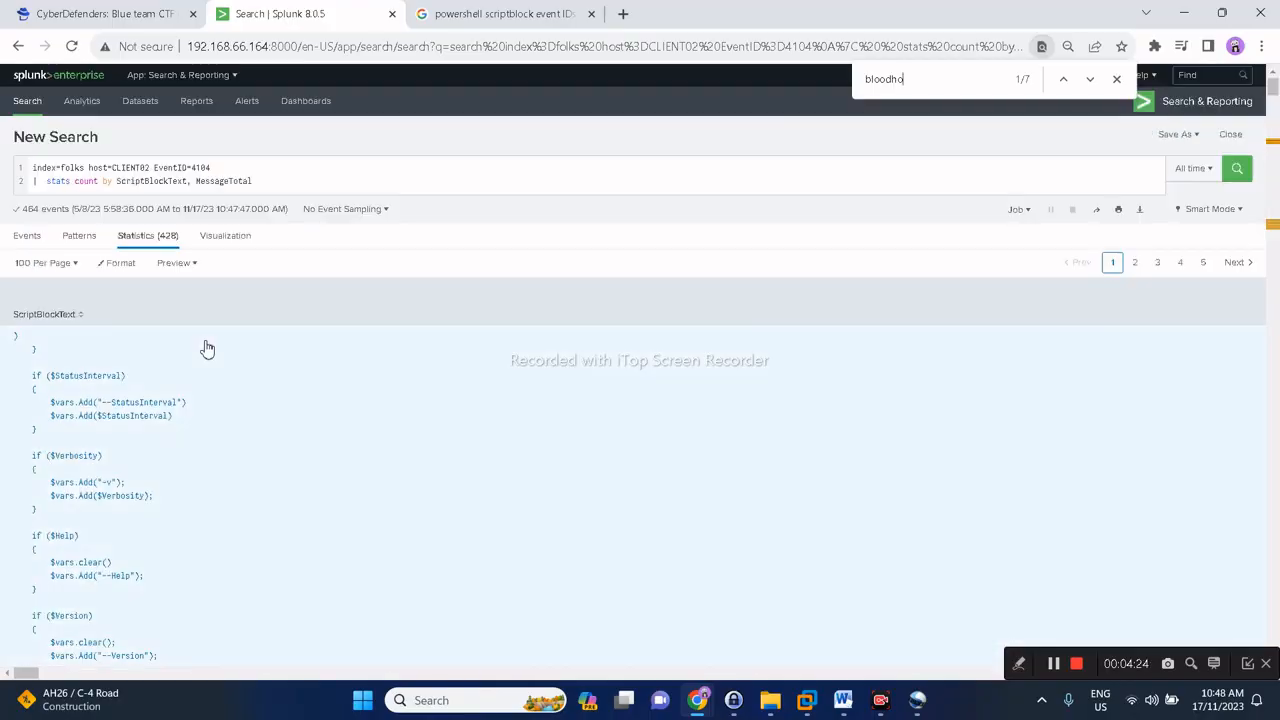
{"action": "scroll", "coordinate": [203, 445], "scroll_direction": "down", "scroll_amount": 10}
{"action": "scroll", "coordinate": [205, 455], "scroll_direction": "down", "scroll_amount": 6}
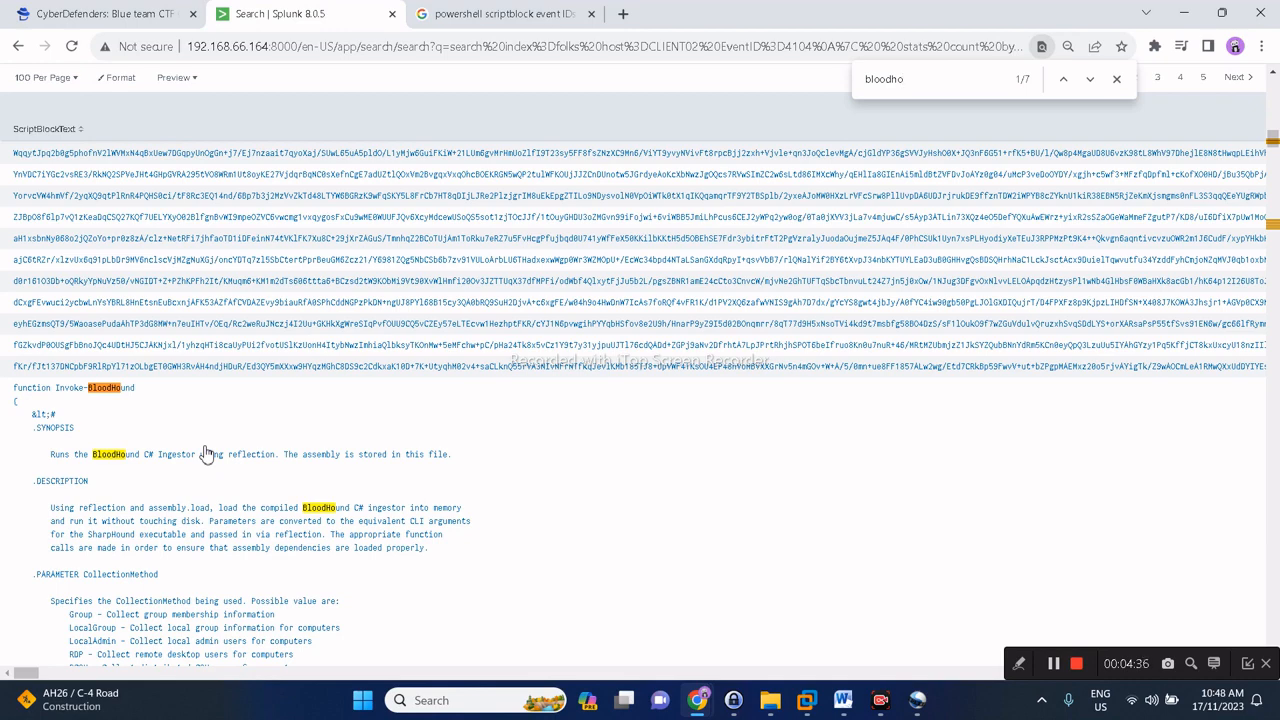
{"action": "scroll", "coordinate": [205, 454], "scroll_direction": "down", "scroll_amount": 1}
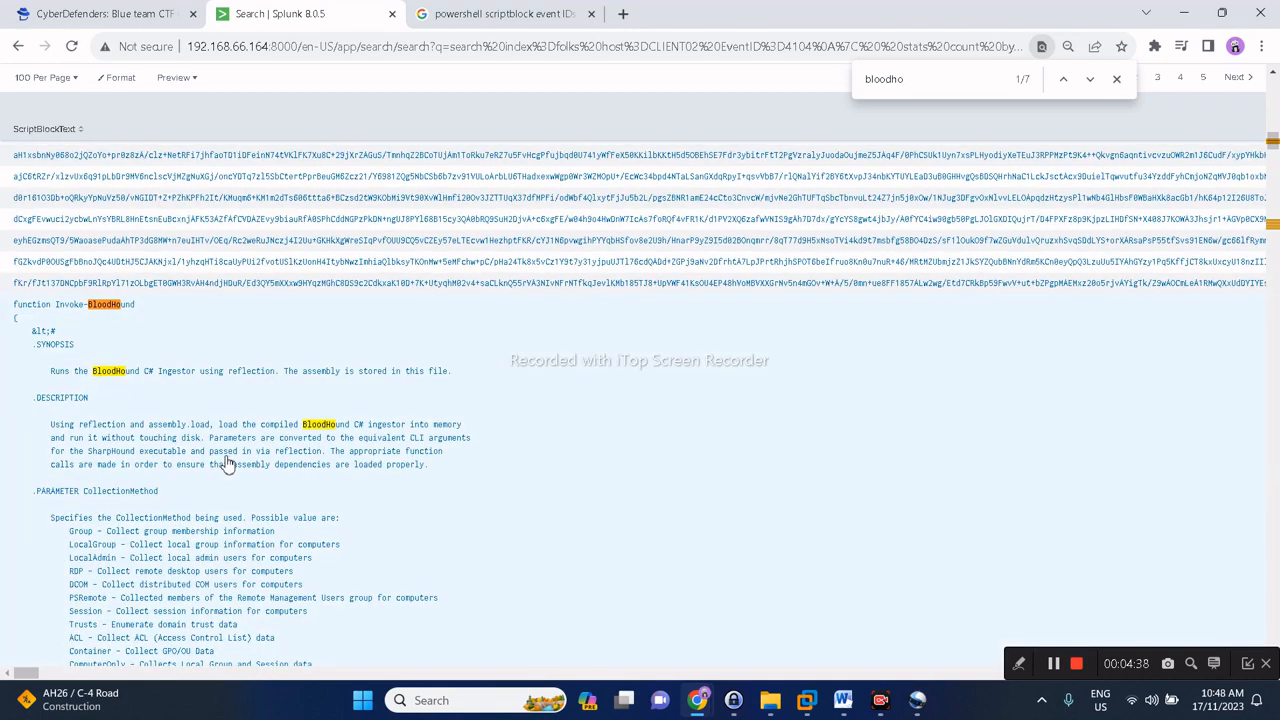
{"action": "scroll", "coordinate": [223, 480], "scroll_direction": "down", "scroll_amount": 2}
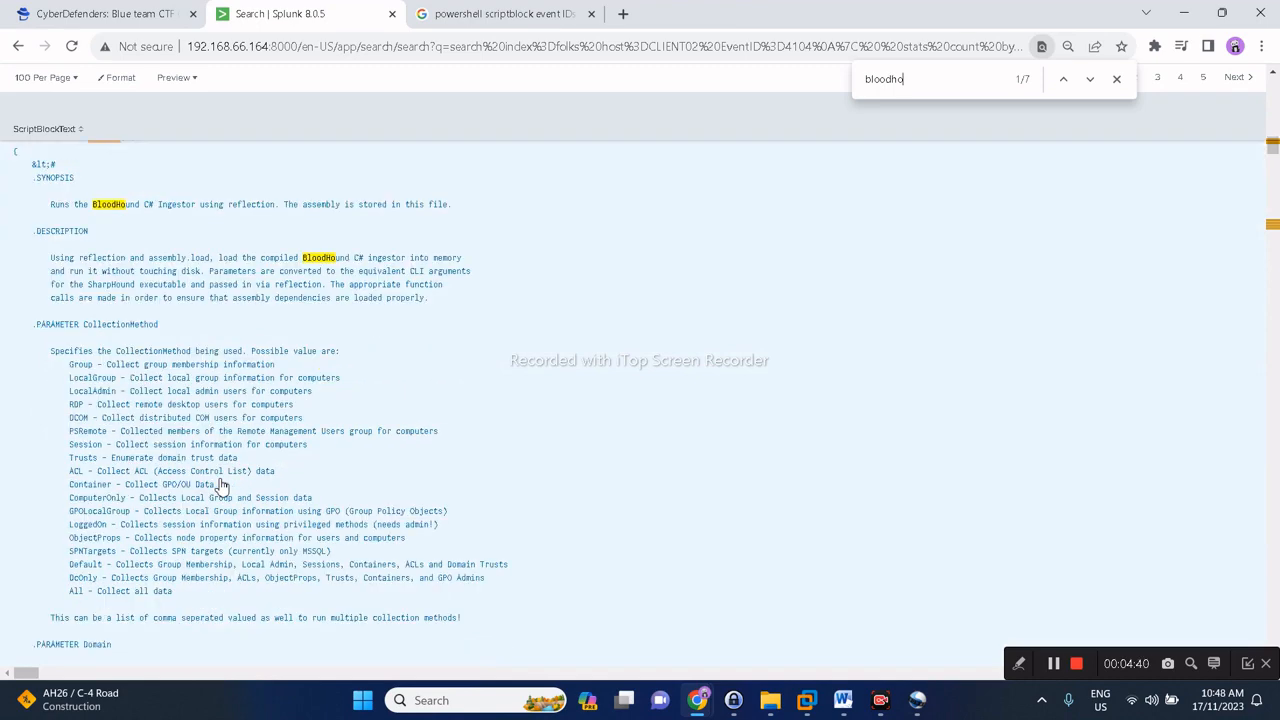
{"action": "scroll", "coordinate": [222, 485], "scroll_direction": "down", "scroll_amount": 2}
{"action": "scroll", "coordinate": [222, 485], "scroll_direction": "down", "scroll_amount": 2}
{"action": "scroll", "coordinate": [222, 485], "scroll_direction": "up", "scroll_amount": 2}
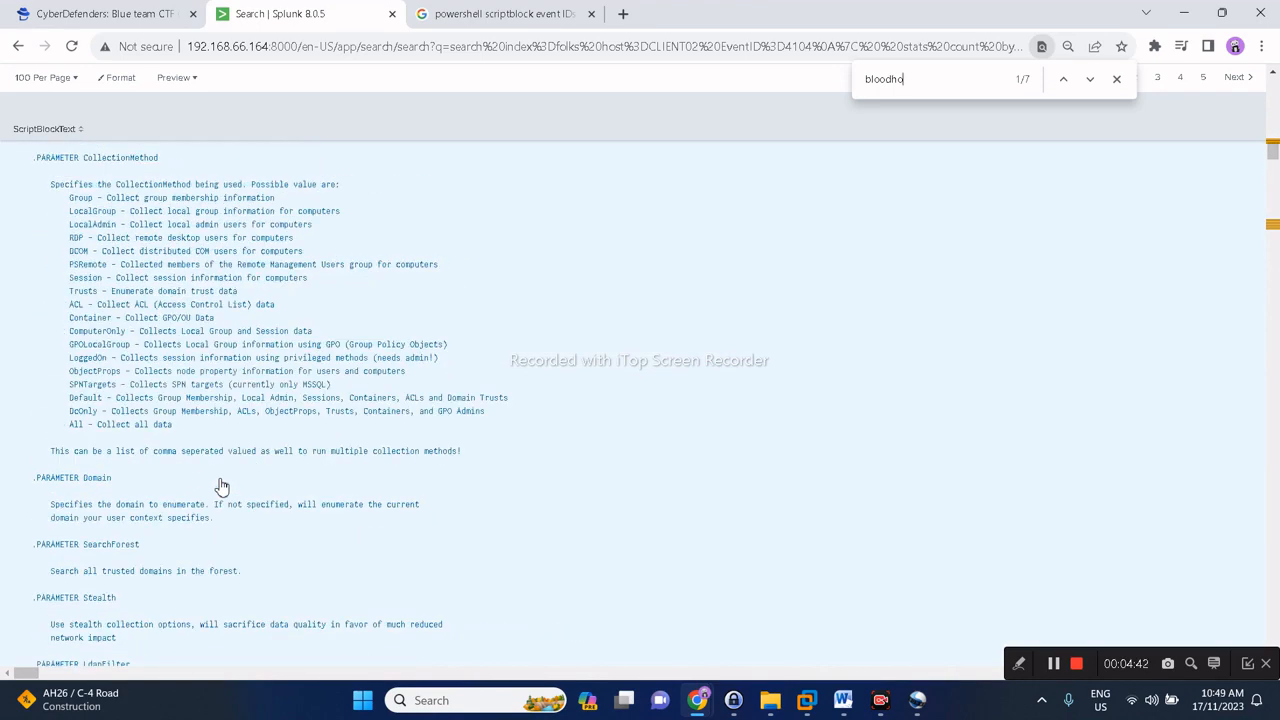
Switch to the CyberDefenders challenge page and expand question Q3 about the attacker's enumeration tool.
{"action": "left_click", "coordinate": [150, 14]}
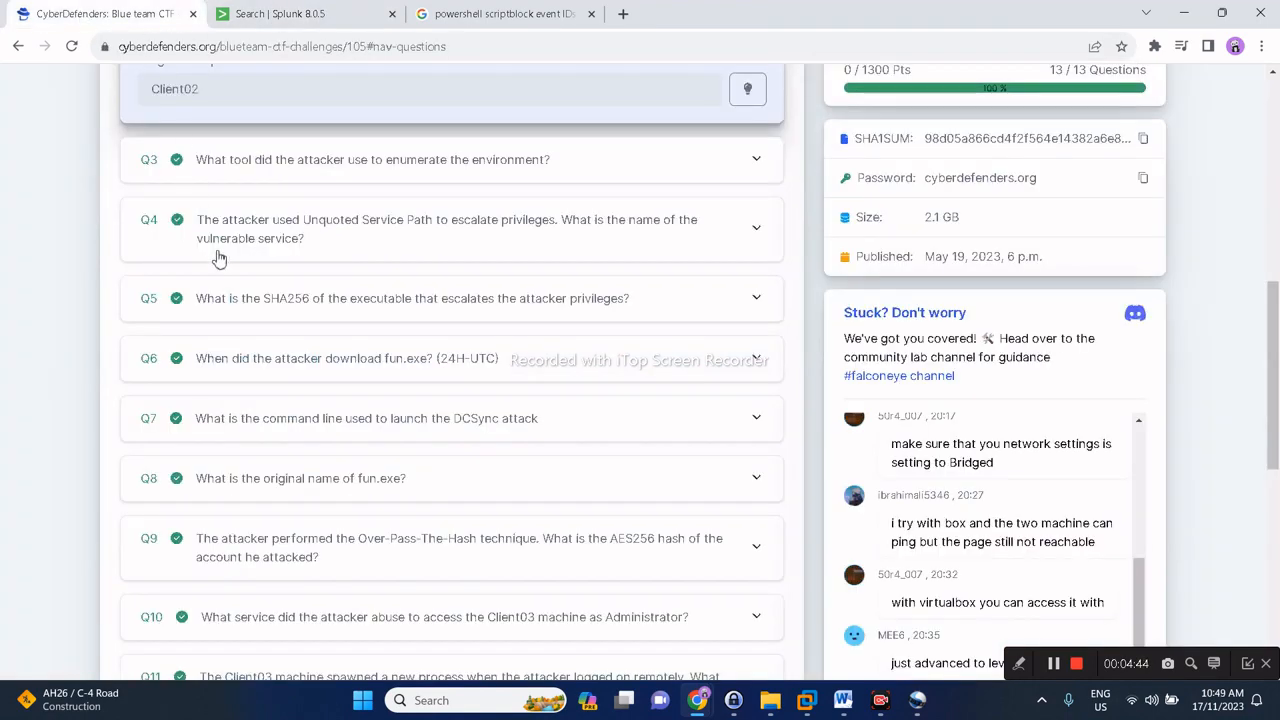
{"action": "left_click", "coordinate": [313, 166]}
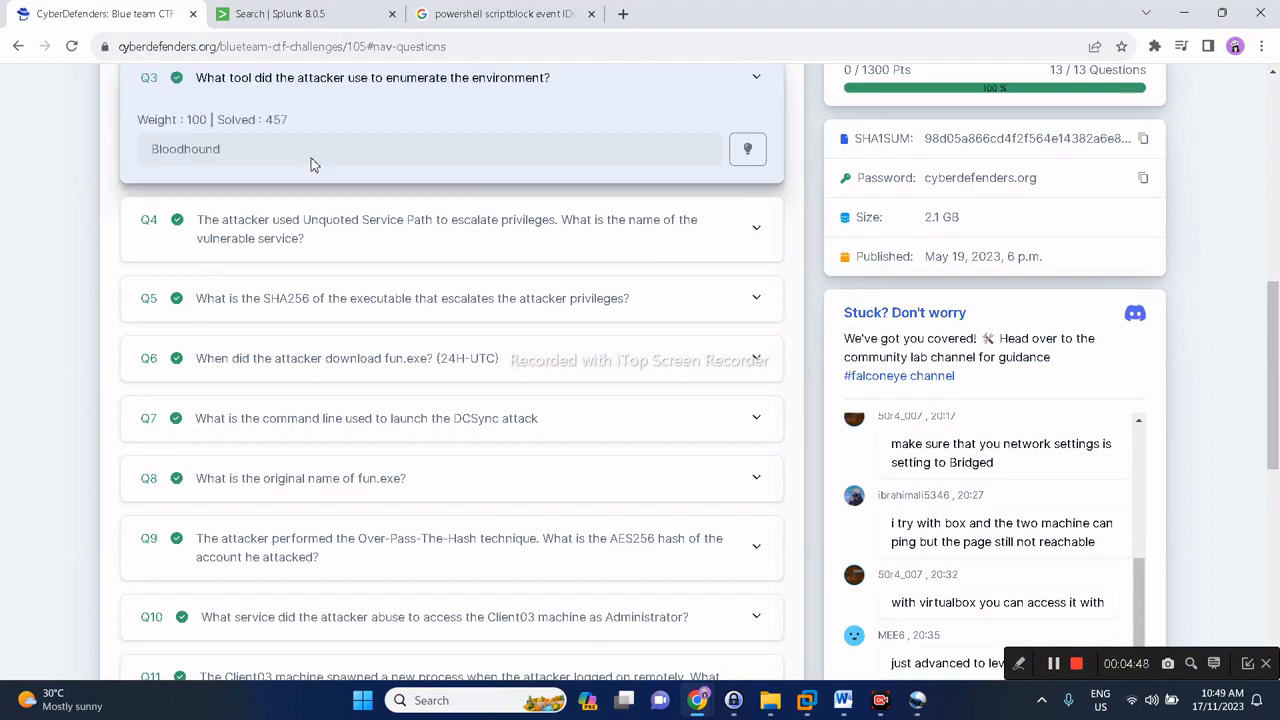
{"action": "left_click", "coordinate": [1075, 664]}
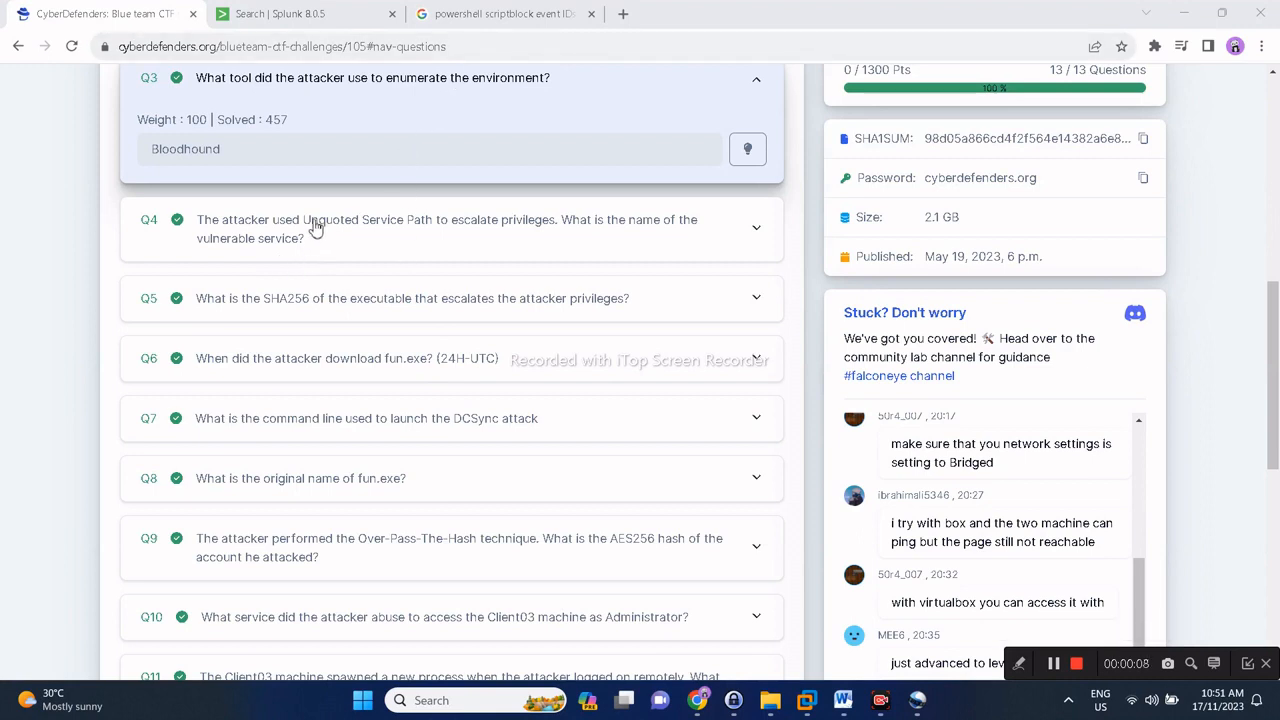
Copy the phrase Unquoted Service Path from question Q4, search Google for it and skim the results.
{"action": "left_click_drag", "start_coordinate": [304, 225], "coordinate": [435, 226]}
{"action": "key", "text": "ctrl+c"}
{"action": "left_click", "coordinate": [490, 14]}
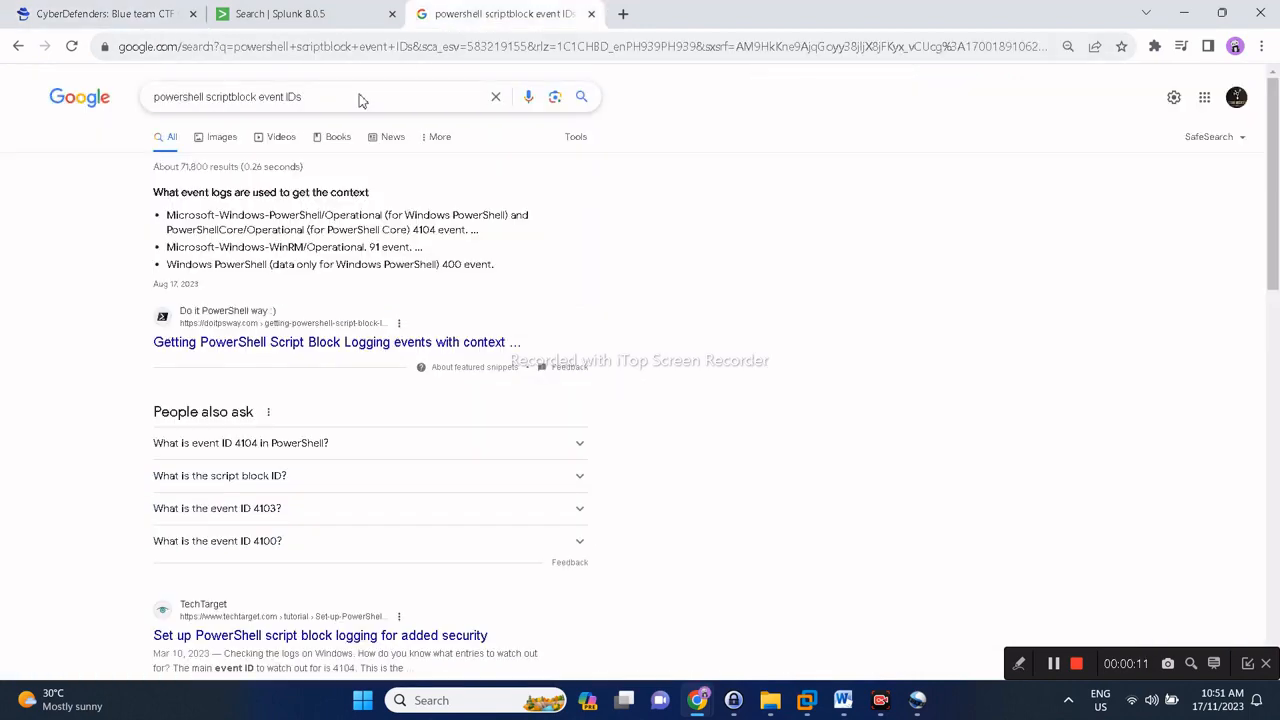
{"action": "triple_click", "coordinate": [302, 97]}
{"action": "key", "text": "ctrl+v"}
{"action": "key", "text": "Return"}
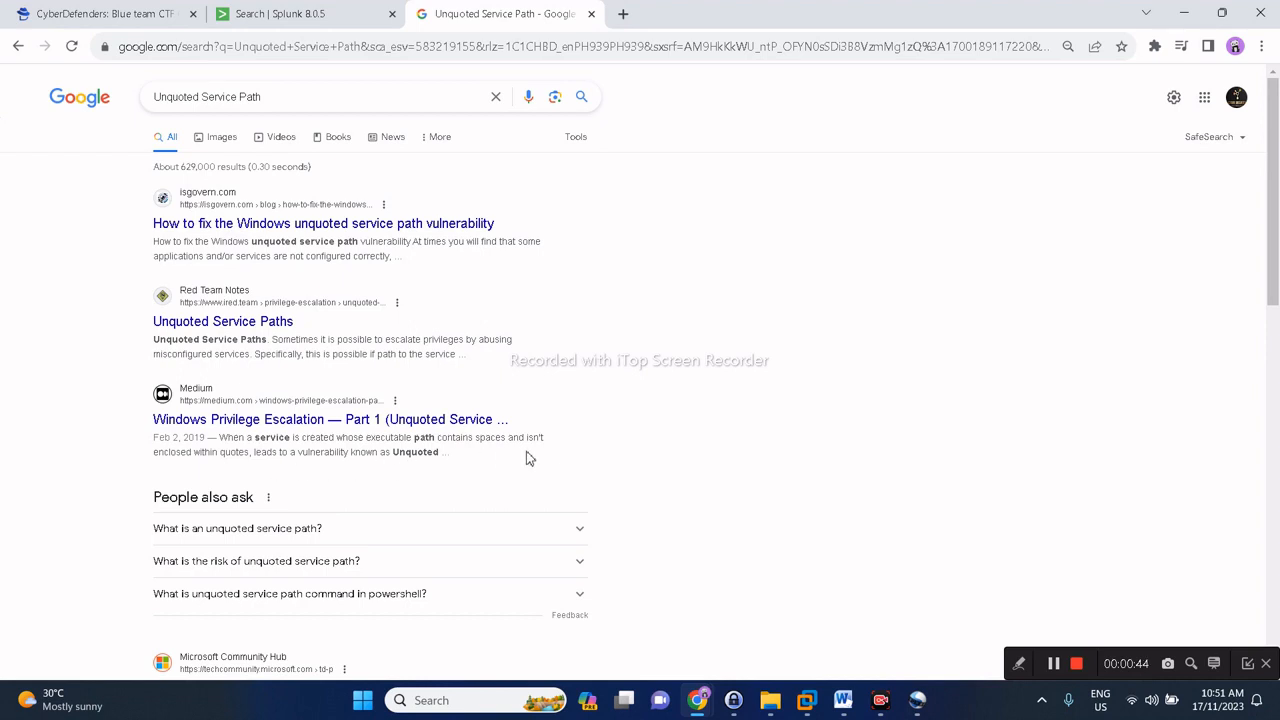
{"action": "scroll", "coordinate": [529, 458], "scroll_direction": "down", "scroll_amount": 1}
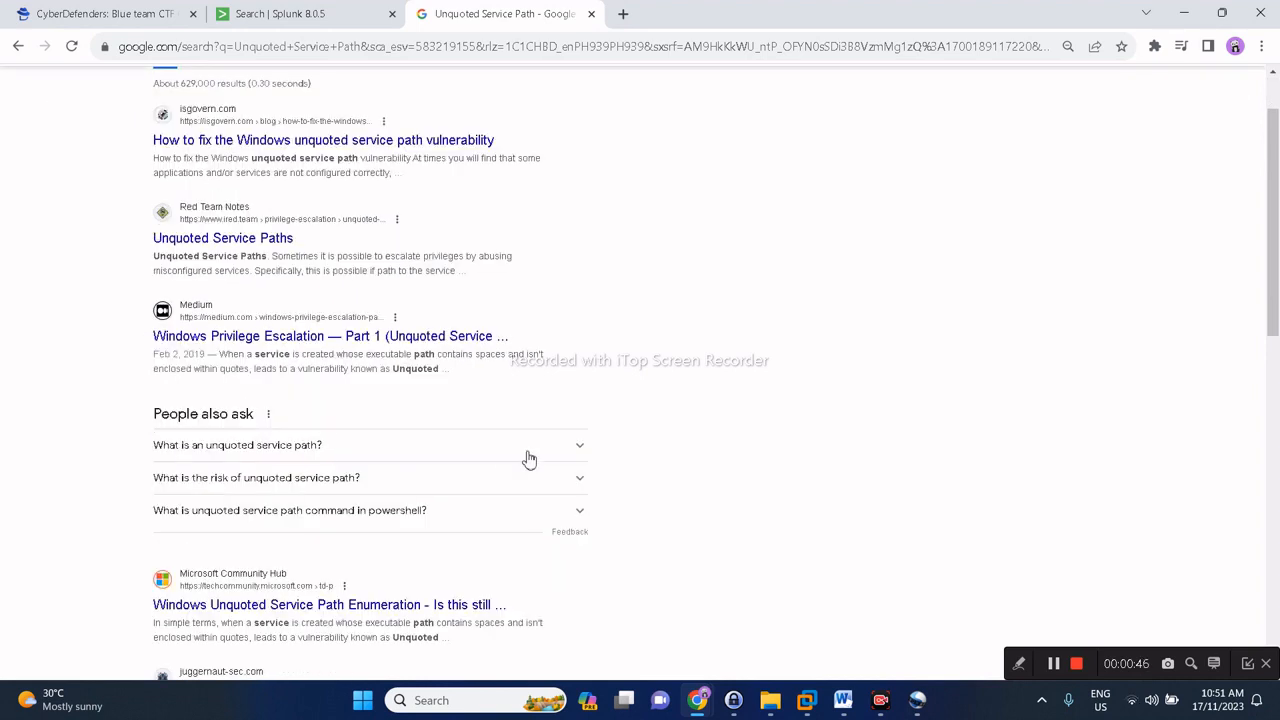
{"action": "scroll", "coordinate": [529, 458], "scroll_direction": "down", "scroll_amount": 2}
{"action": "scroll", "coordinate": [528, 462], "scroll_direction": "up", "scroll_amount": 3}
In the Splunk query, replace the EventID=4104 filter with Image="*.exe" CommandLine=*.exe for host CLIENT02.
{"action": "left_click", "coordinate": [305, 15]}
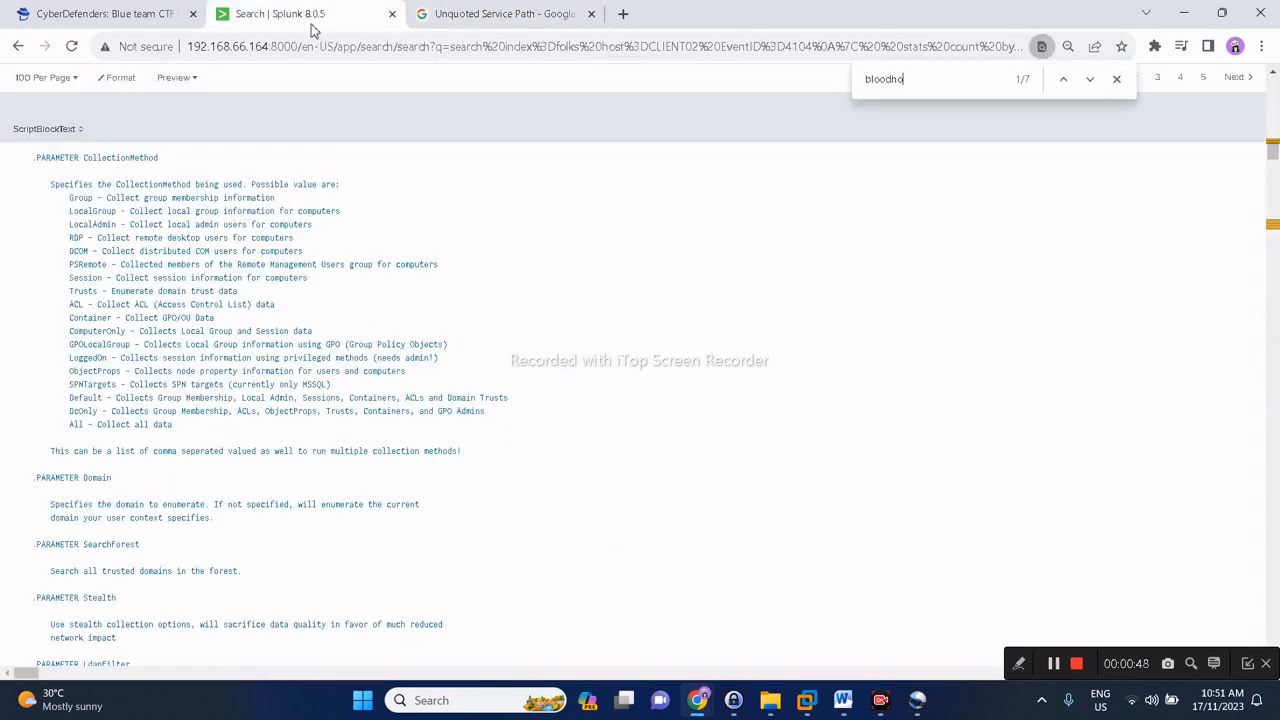
{"action": "scroll", "coordinate": [437, 355], "scroll_direction": "up", "scroll_amount": 10}
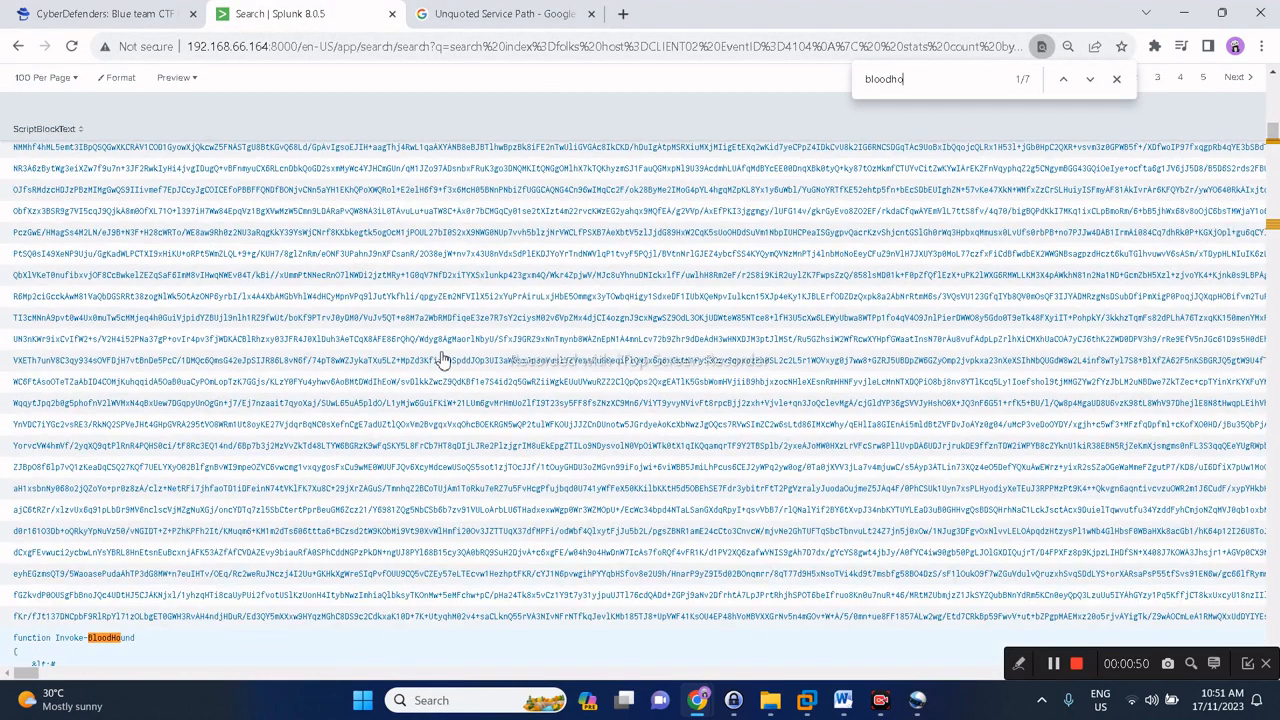
{"action": "scroll", "coordinate": [440, 360], "scroll_direction": "up", "scroll_amount": 1}
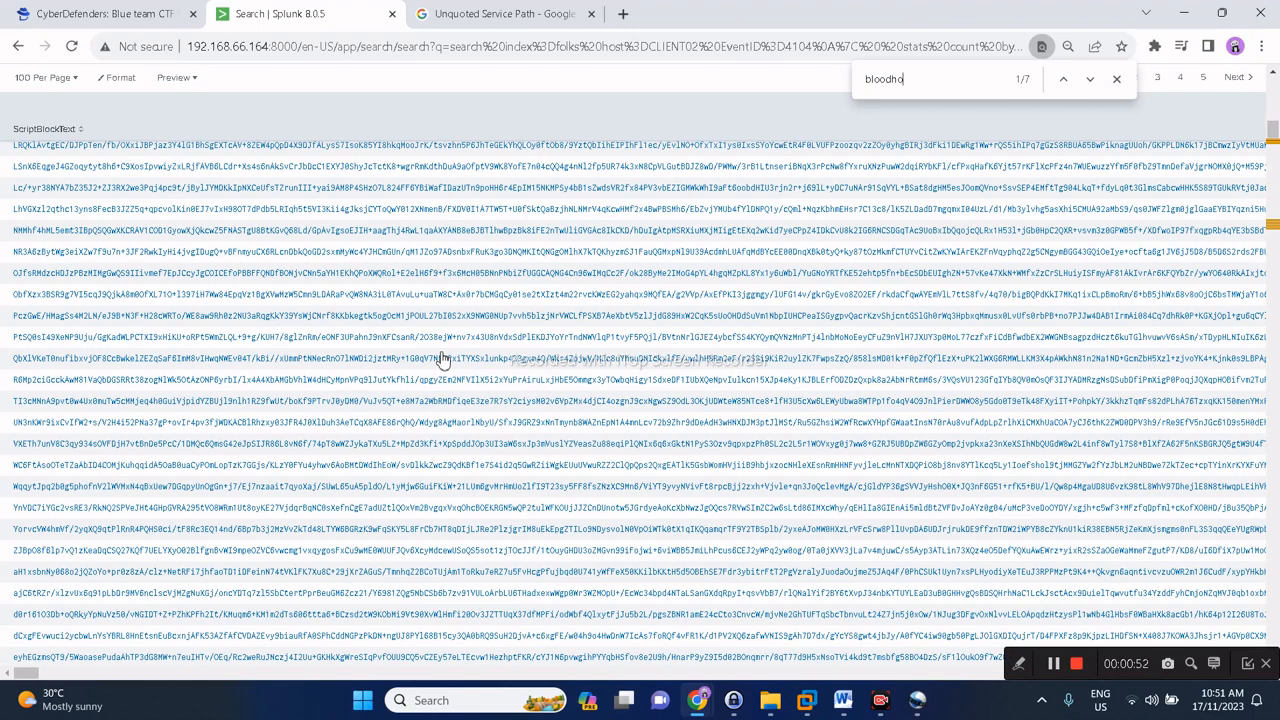
{"action": "scroll", "coordinate": [441, 360], "scroll_direction": "up", "scroll_amount": 10}
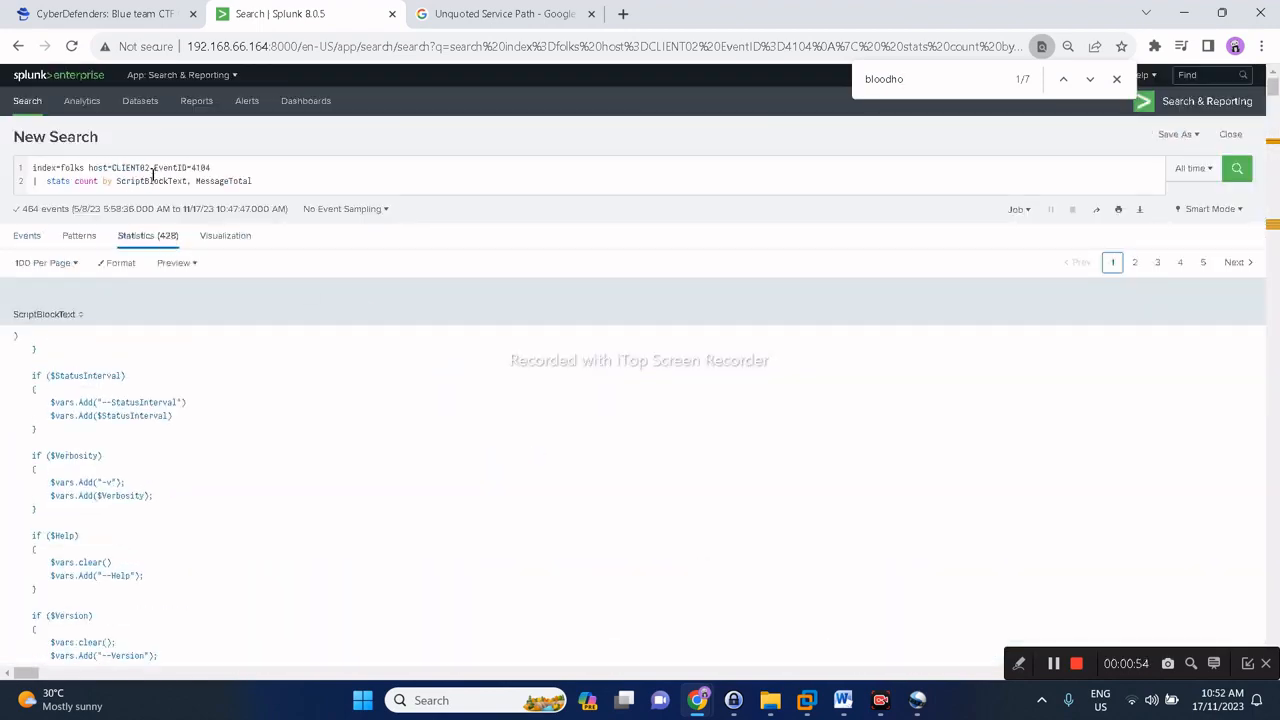
{"action": "left_click_drag", "start_coordinate": [155, 169], "coordinate": [270, 169]}
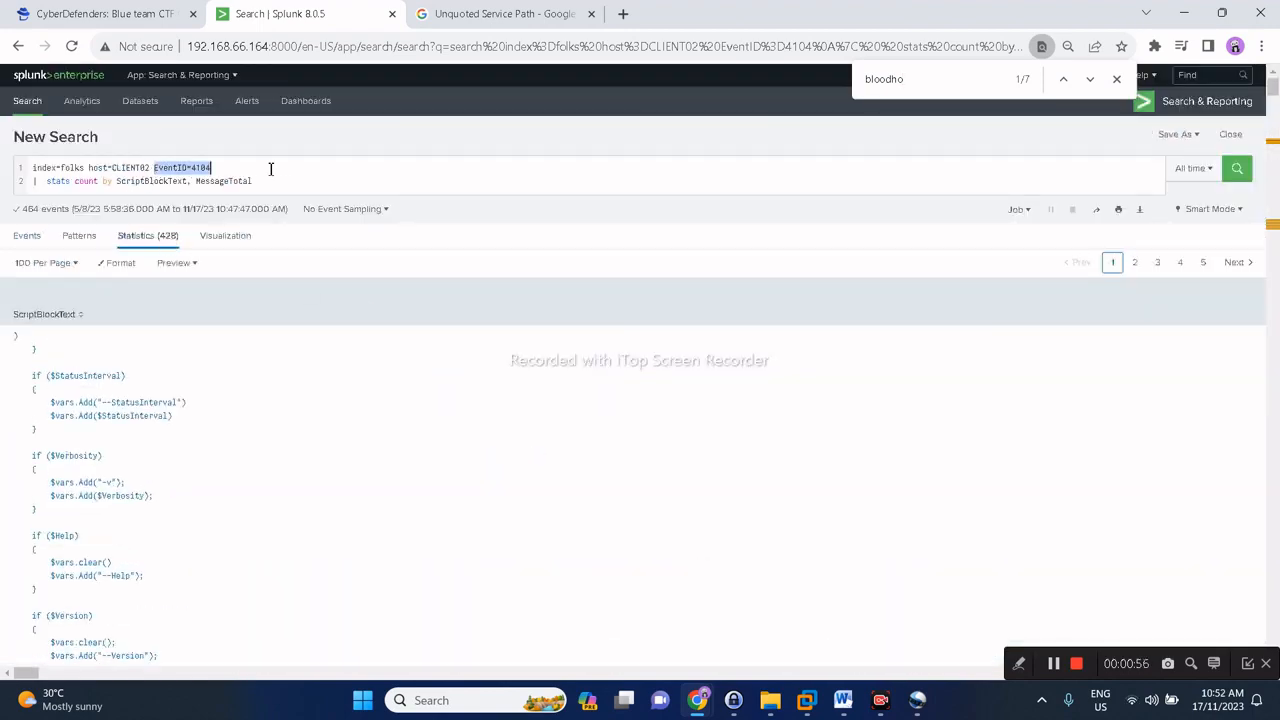
{"action": "key", "text": "BackSpace"}
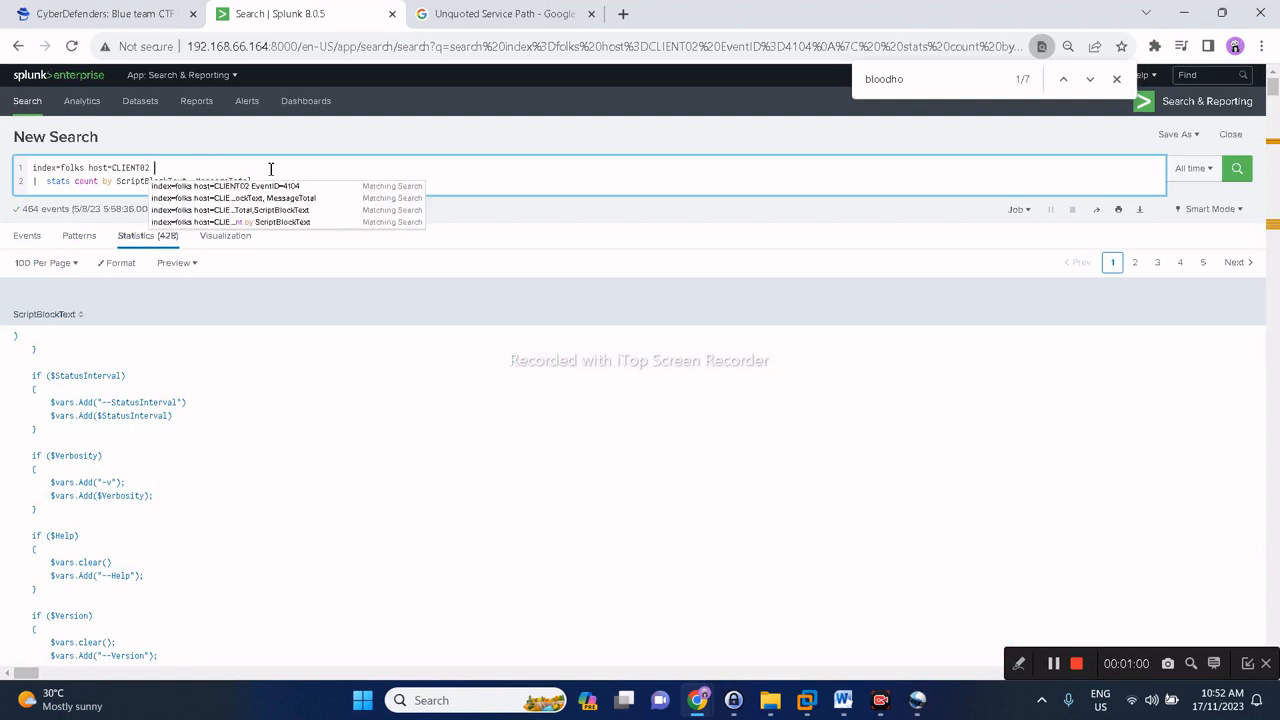
{"action": "type", "text": "mage=\"*"}
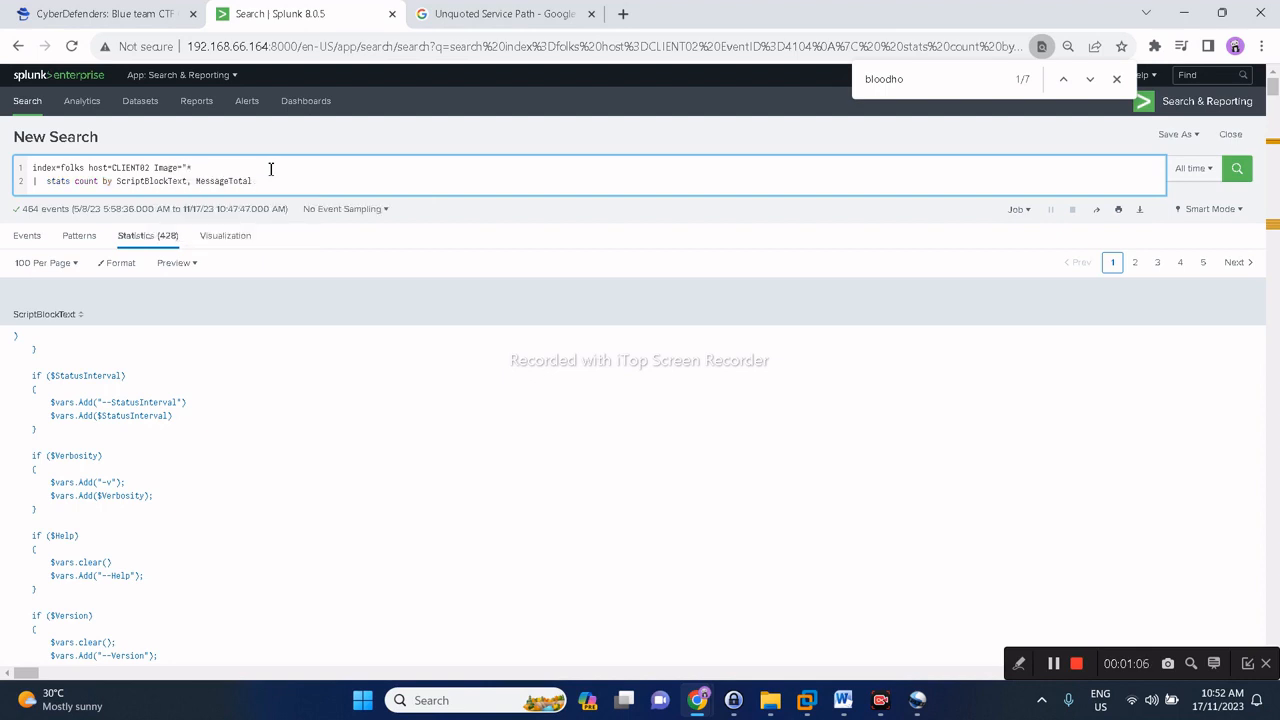
{"action": "type", "text": ".exe\" Cmd"}
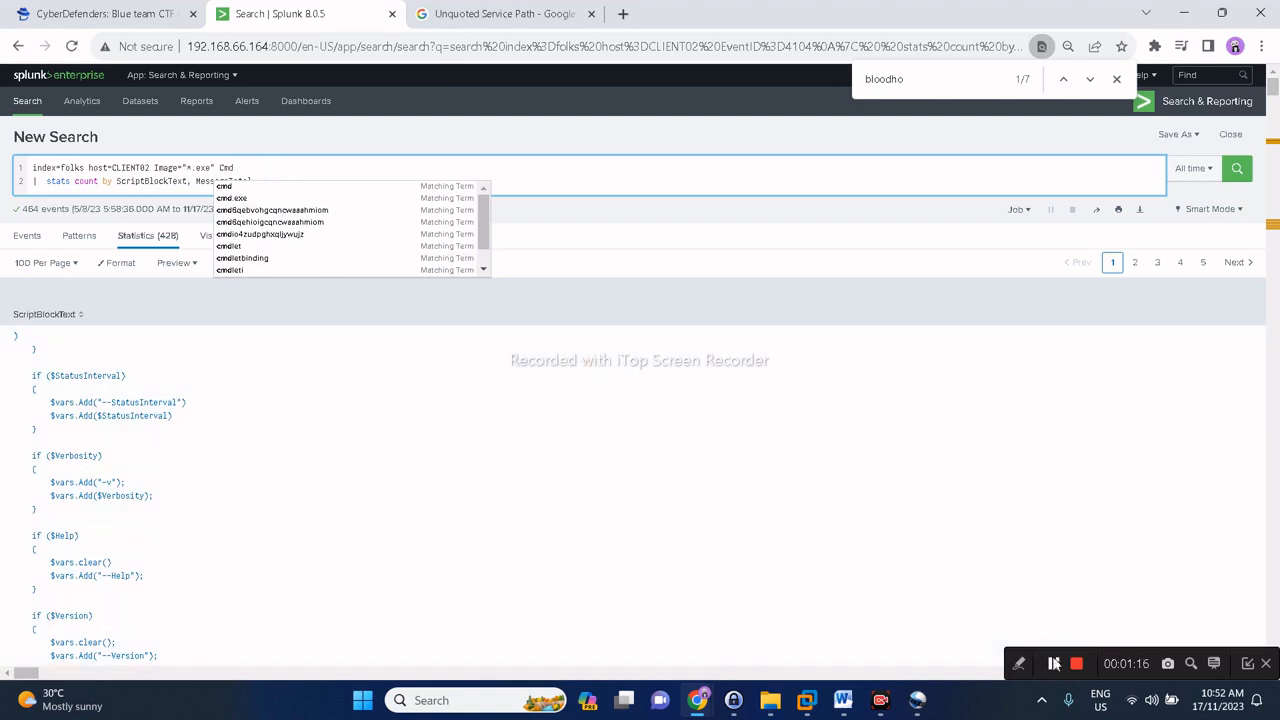
{"action": "key", "text": "BackSpace"}
{"action": "key", "text": "BackSpace"}
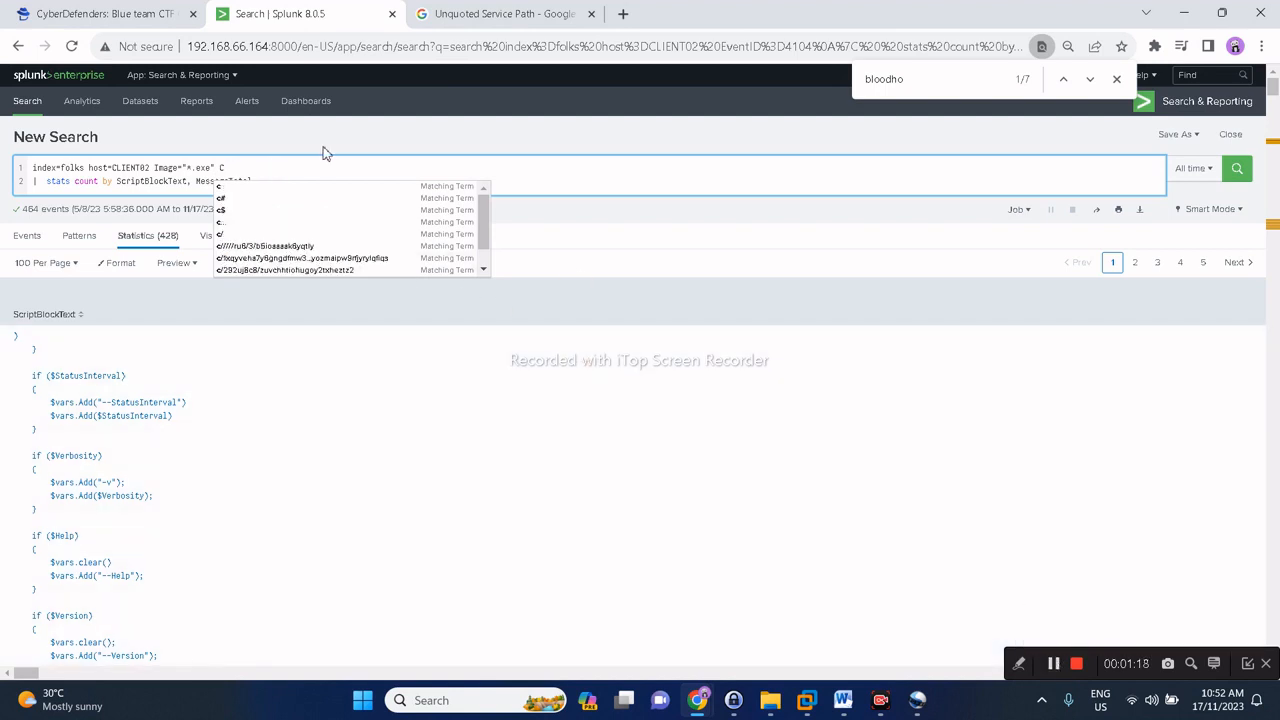
{"action": "type", "text": "ommandLine=*.exe"}
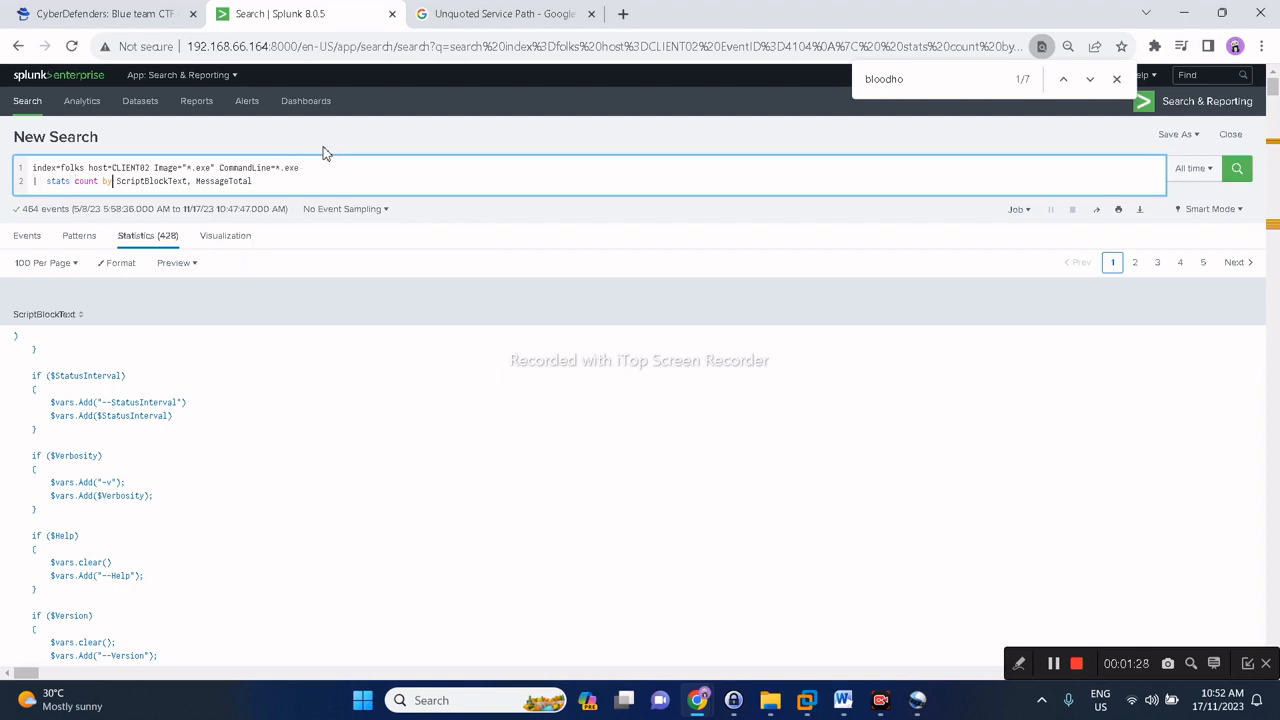
Change the stats grouping to Image, CommandLine, run the search and dismiss the page's text finder.
{"action": "key", "text": "ctrl+shift+Right"}
{"action": "key", "text": "ctrl+shift+Right"}
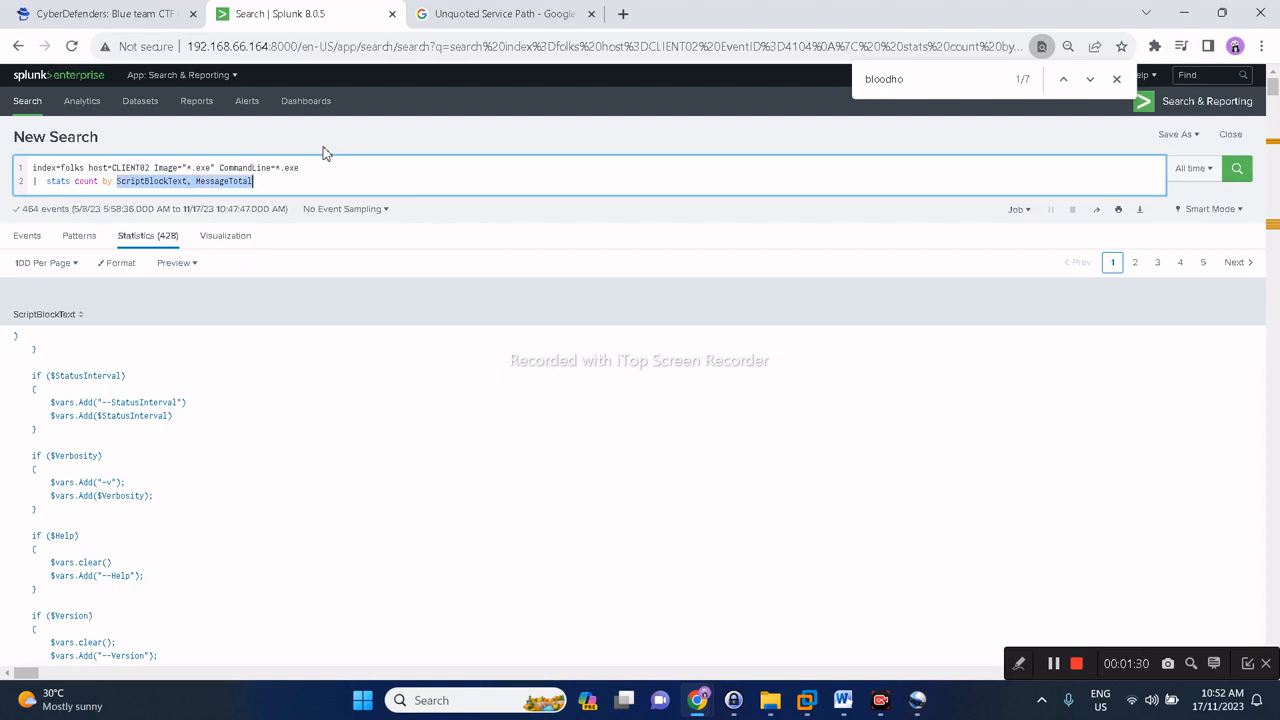
{"action": "type", "text": "Image,"}
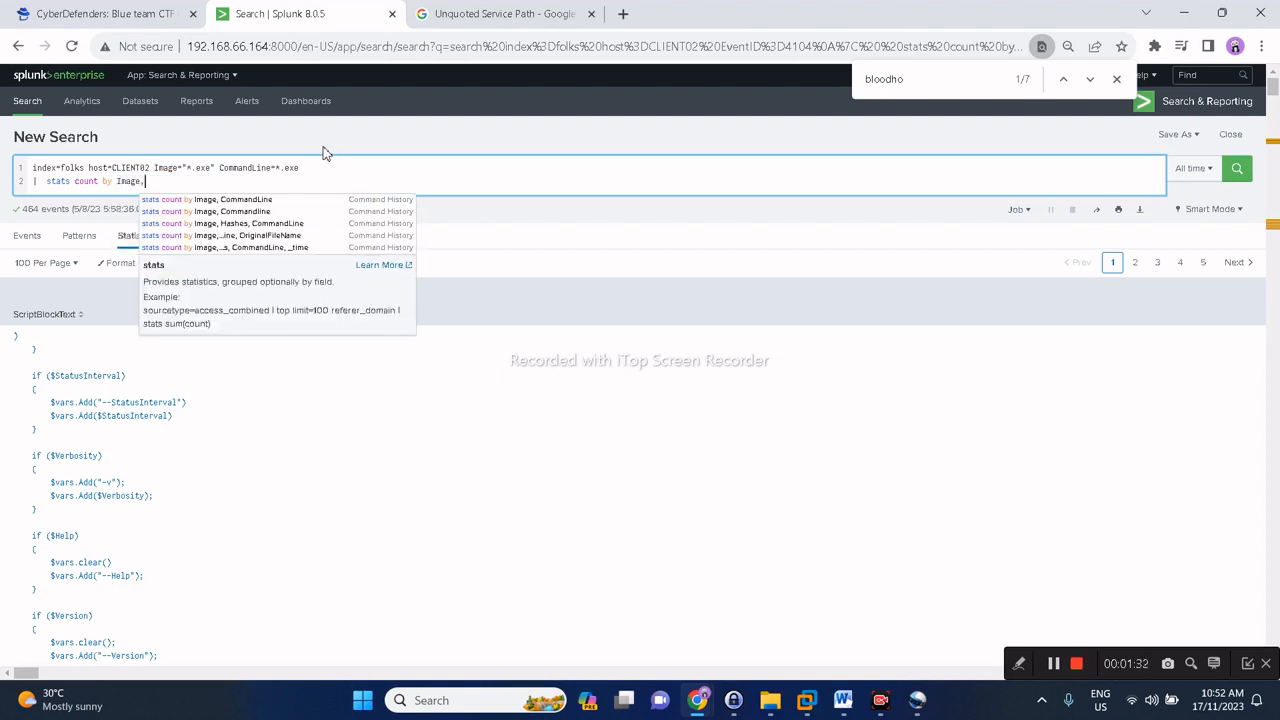
{"action": "left_click", "coordinate": [258, 200]}
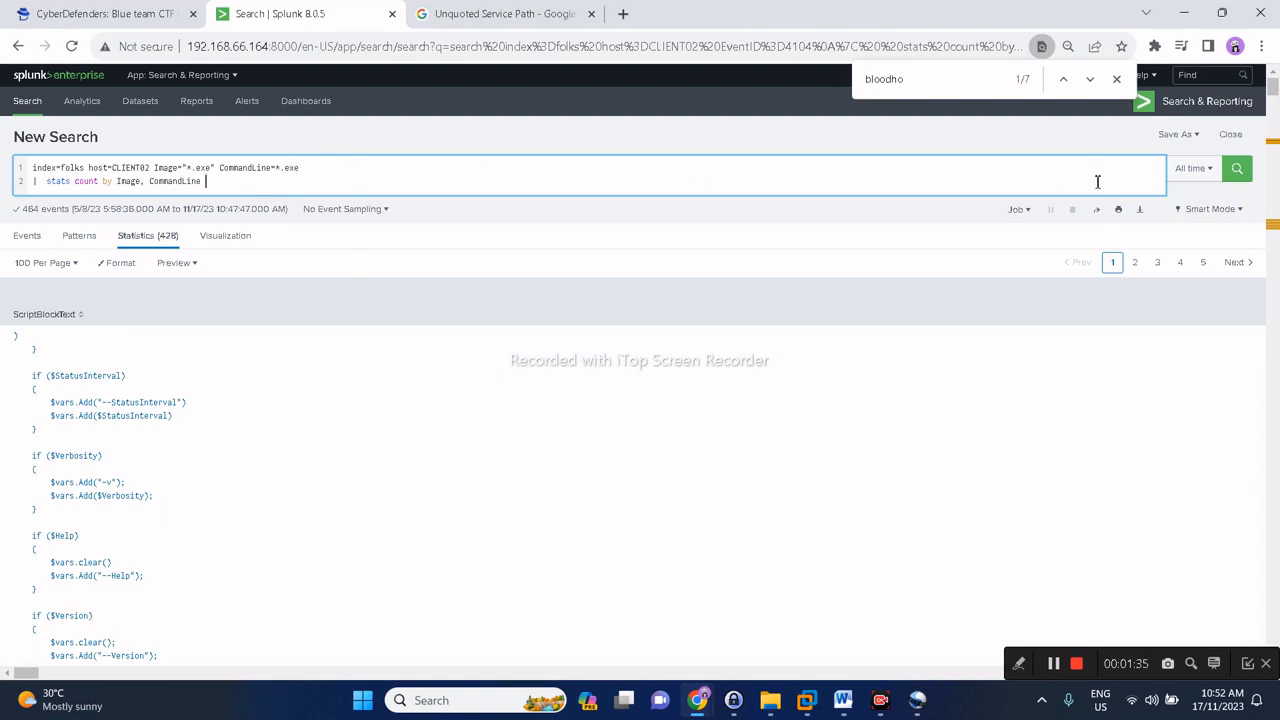
{"action": "left_click", "coordinate": [1237, 169]}
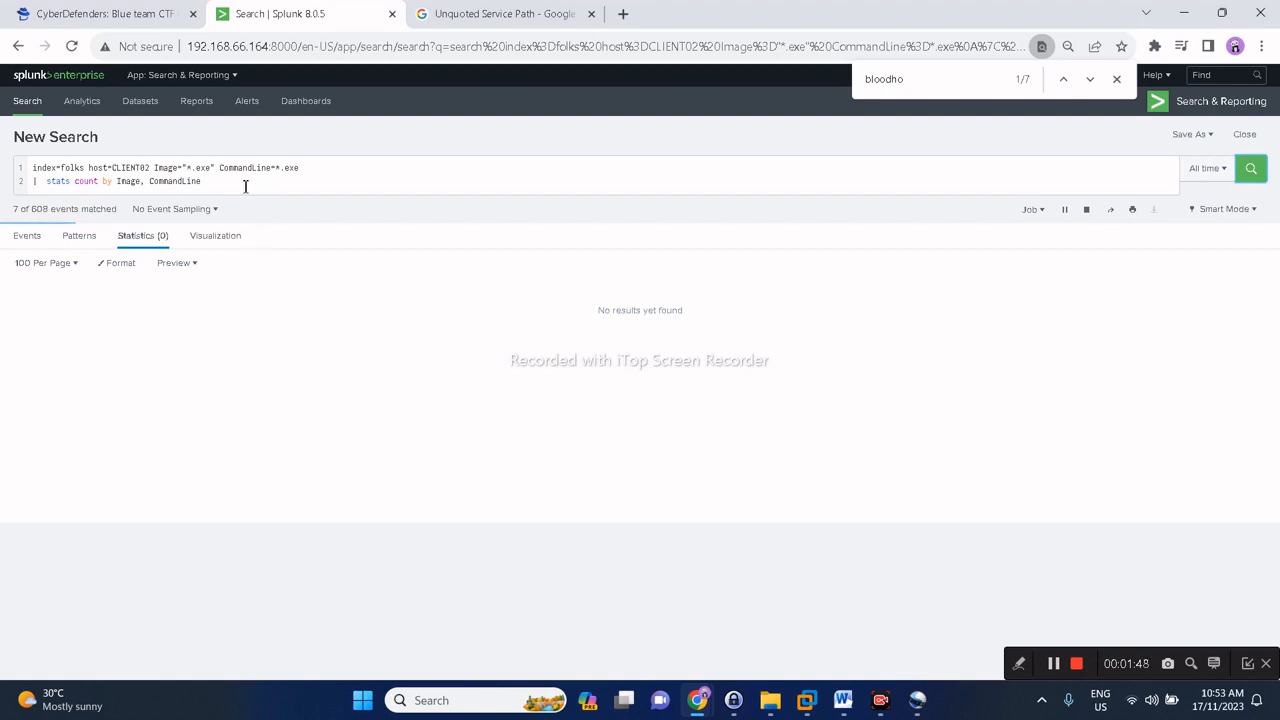
{"action": "left_click", "coordinate": [277, 169]}
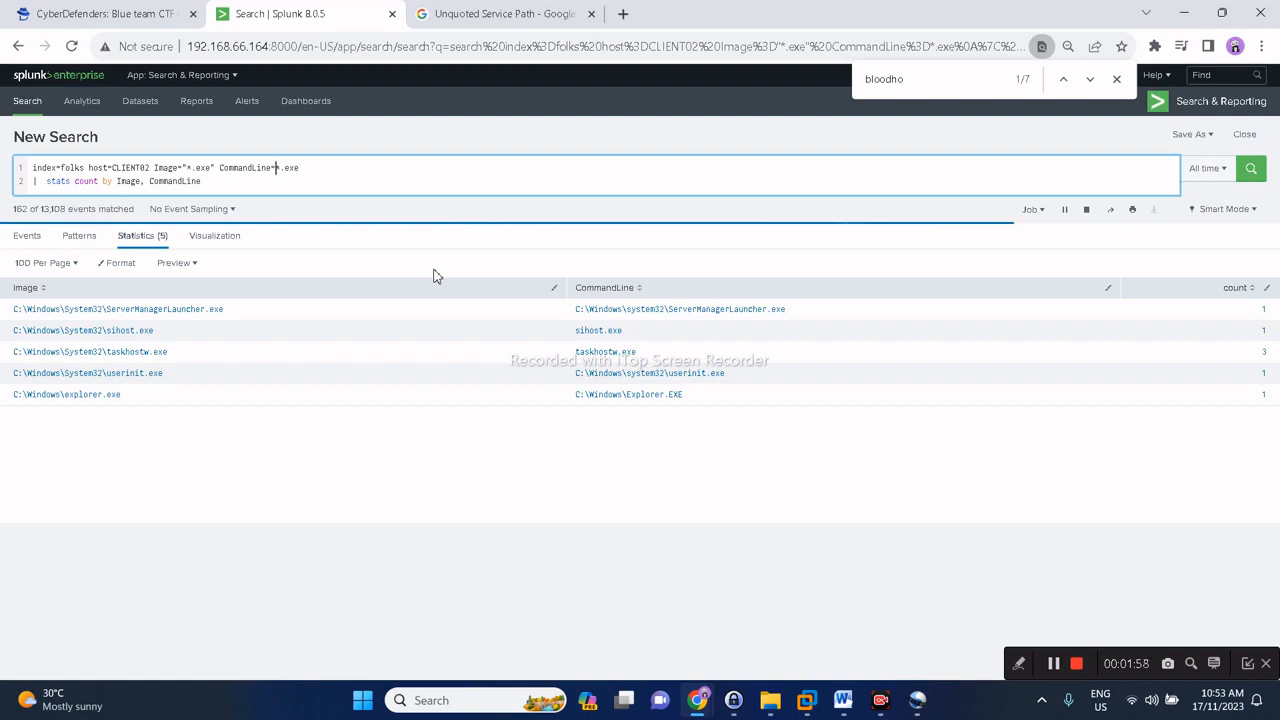
{"action": "left_click", "coordinate": [1116, 79]}
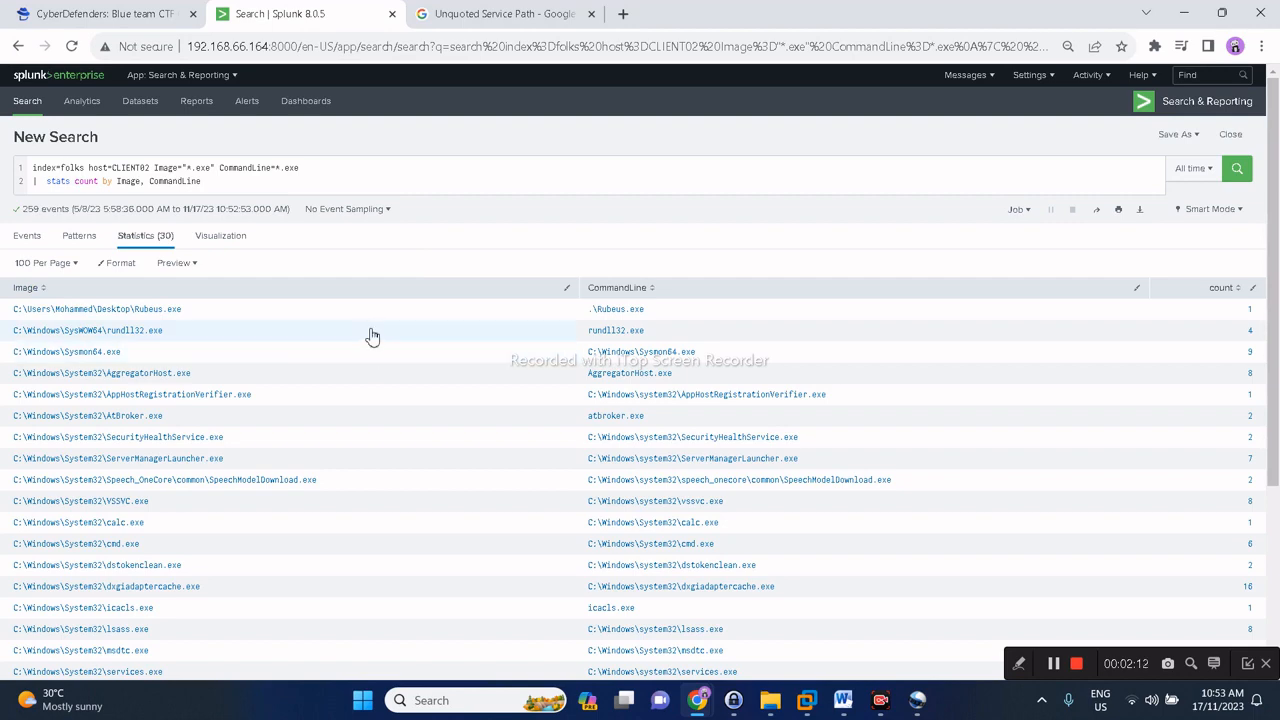
Review the Image and CommandLine pairs for an executable launched through an unquoted service path.
{"action": "scroll", "coordinate": [370, 338], "scroll_direction": "down", "scroll_amount": 1}
{"action": "scroll", "coordinate": [370, 338], "scroll_direction": "down", "scroll_amount": 2}
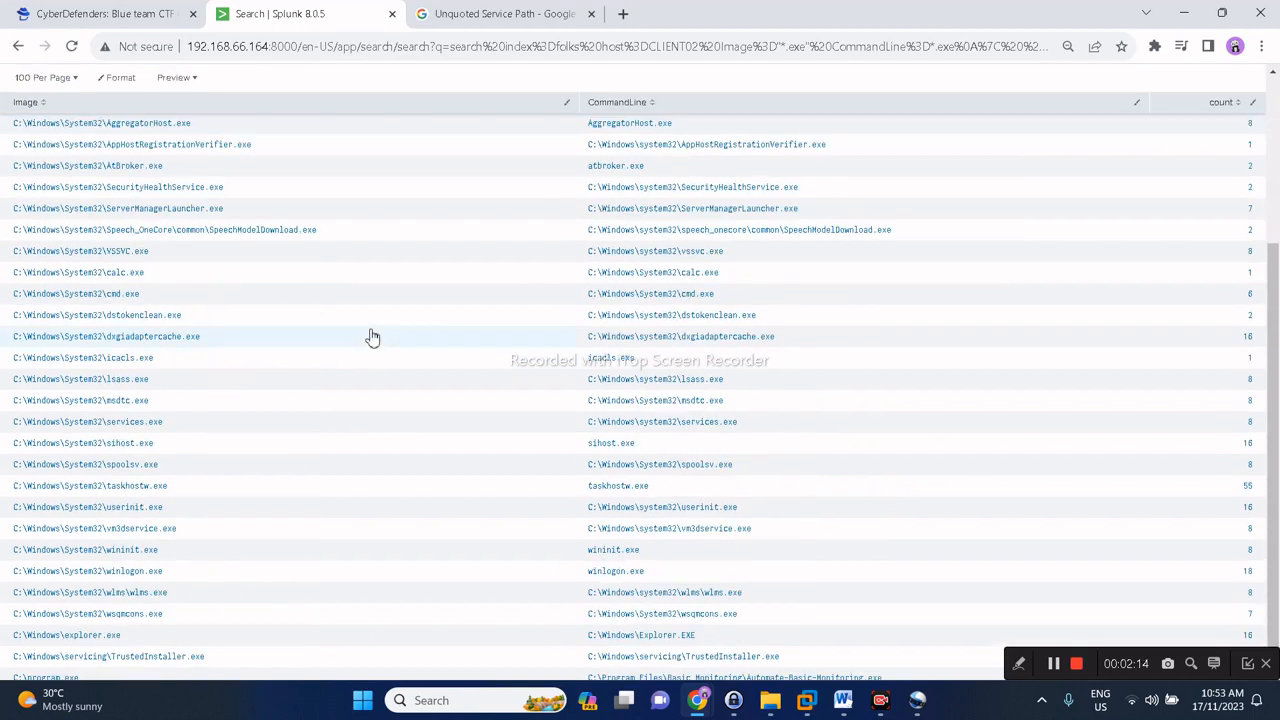
{"action": "scroll", "coordinate": [372, 338], "scroll_direction": "down", "scroll_amount": 1}
{"action": "scroll", "coordinate": [372, 338], "scroll_direction": "up", "scroll_amount": 2}
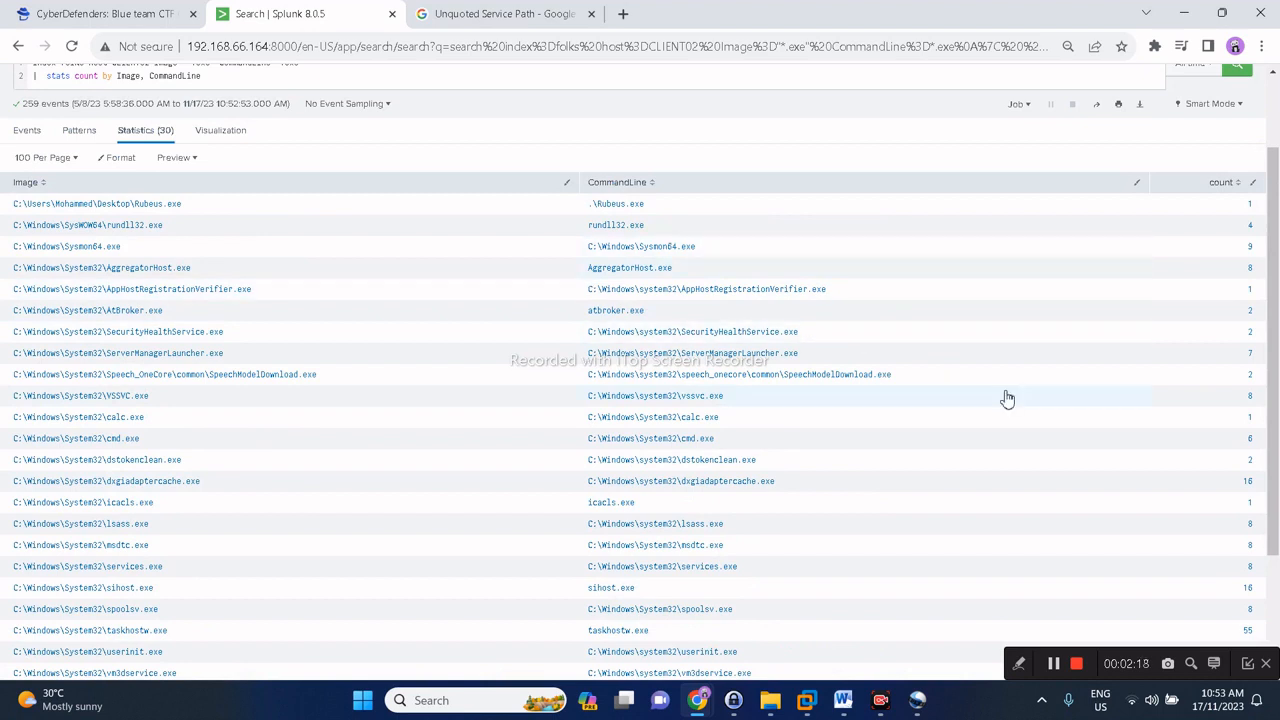
{"action": "scroll", "coordinate": [1117, 414], "scroll_direction": "down", "scroll_amount": 1}
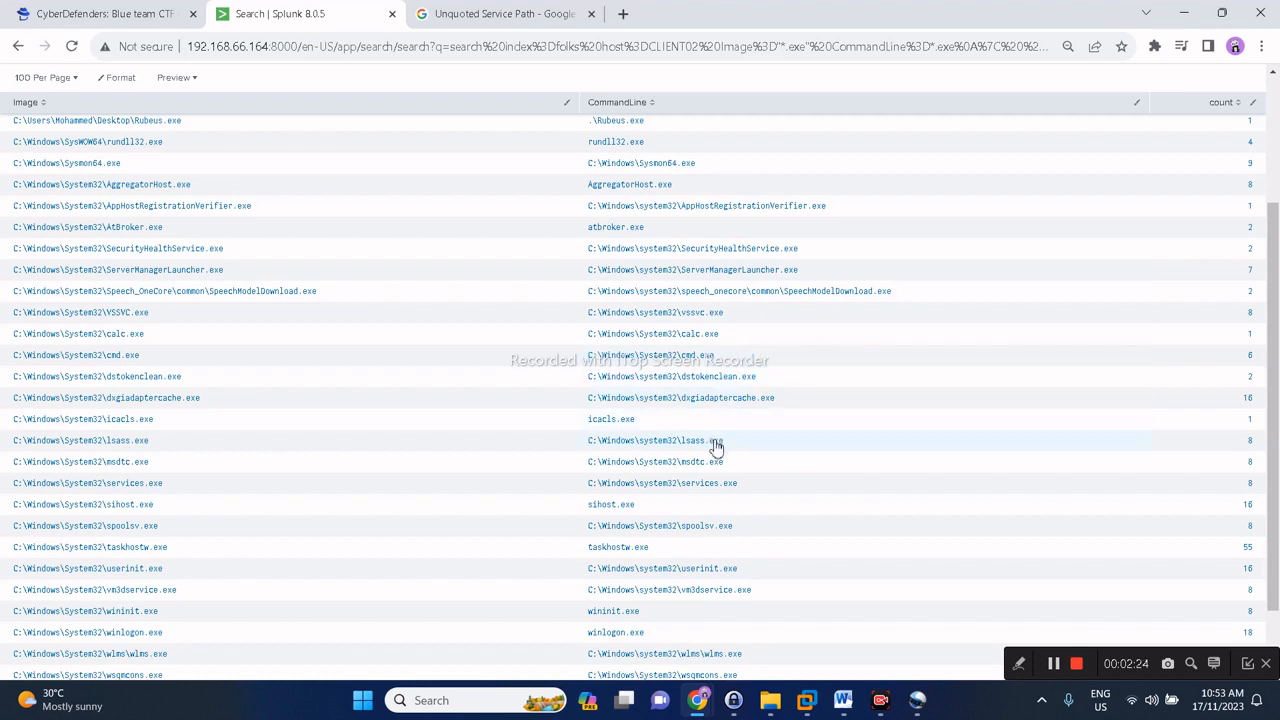
{"action": "scroll", "coordinate": [712, 485], "scroll_direction": "down", "scroll_amount": 1}
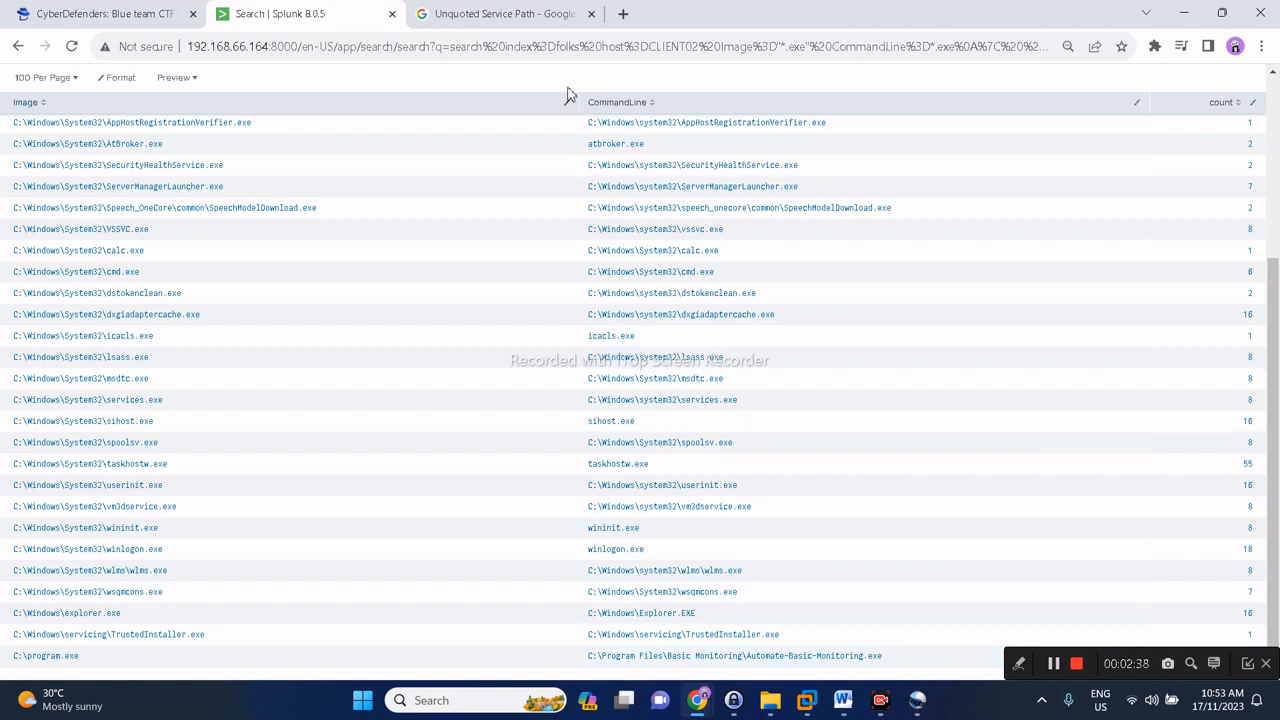
Return to the CyberDefenders questions and expand Q5 about the SHA256 of the executable that escalates privileges.
{"action": "left_click", "coordinate": [157, 22]}
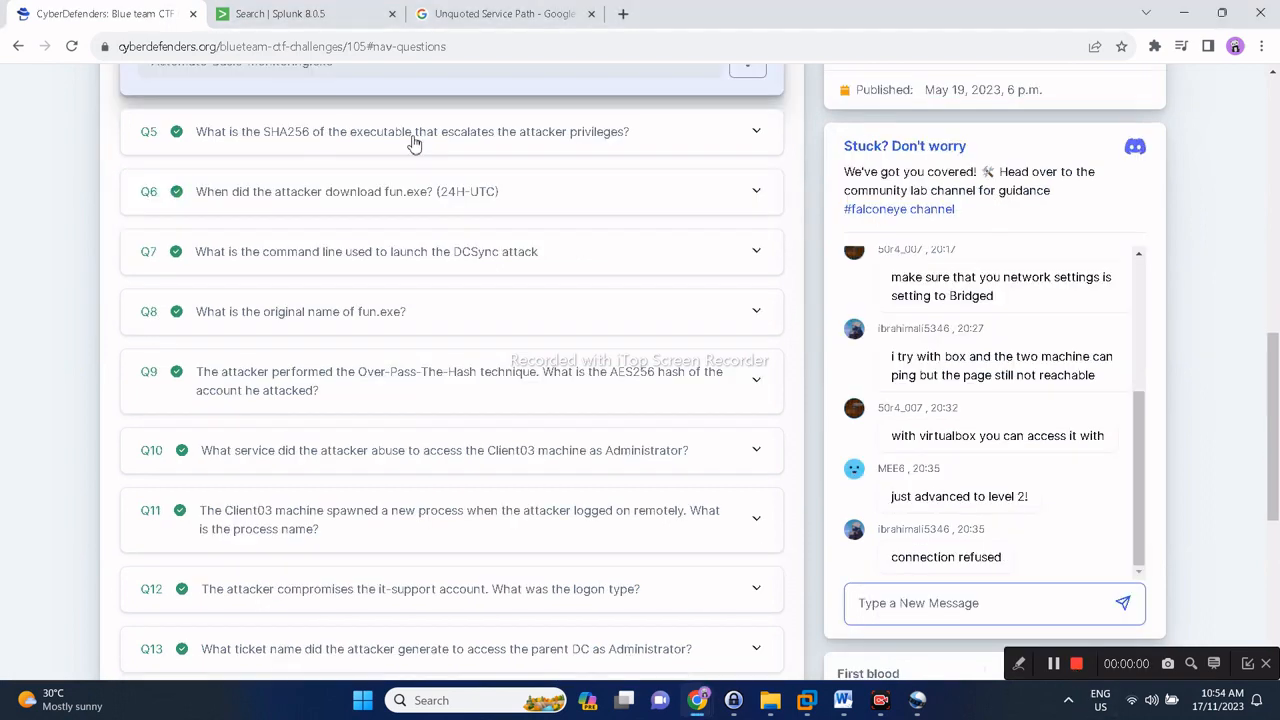
{"action": "left_click", "coordinate": [414, 137]}
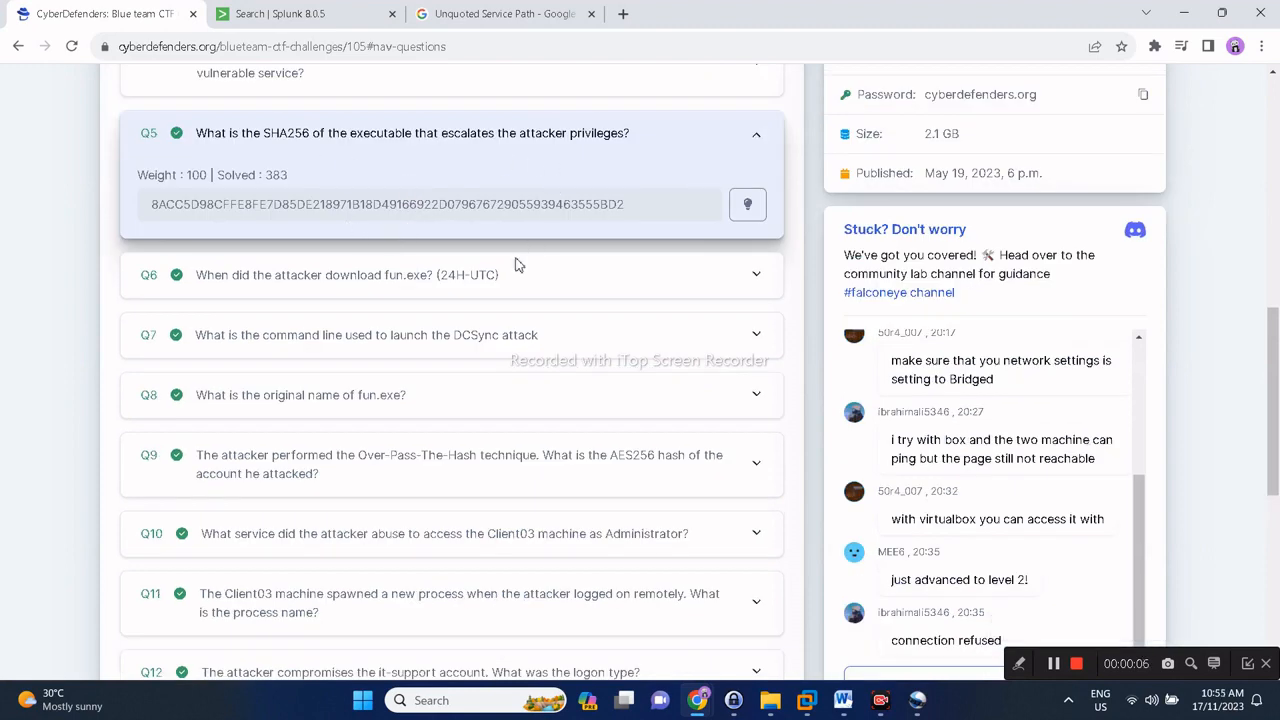
Recheck Q4's vulnerable service name and reopen Q5 about the SHA256 of the privilege-escalating executable.
{"action": "scroll", "coordinate": [362, 305], "scroll_direction": "up", "scroll_amount": 1}
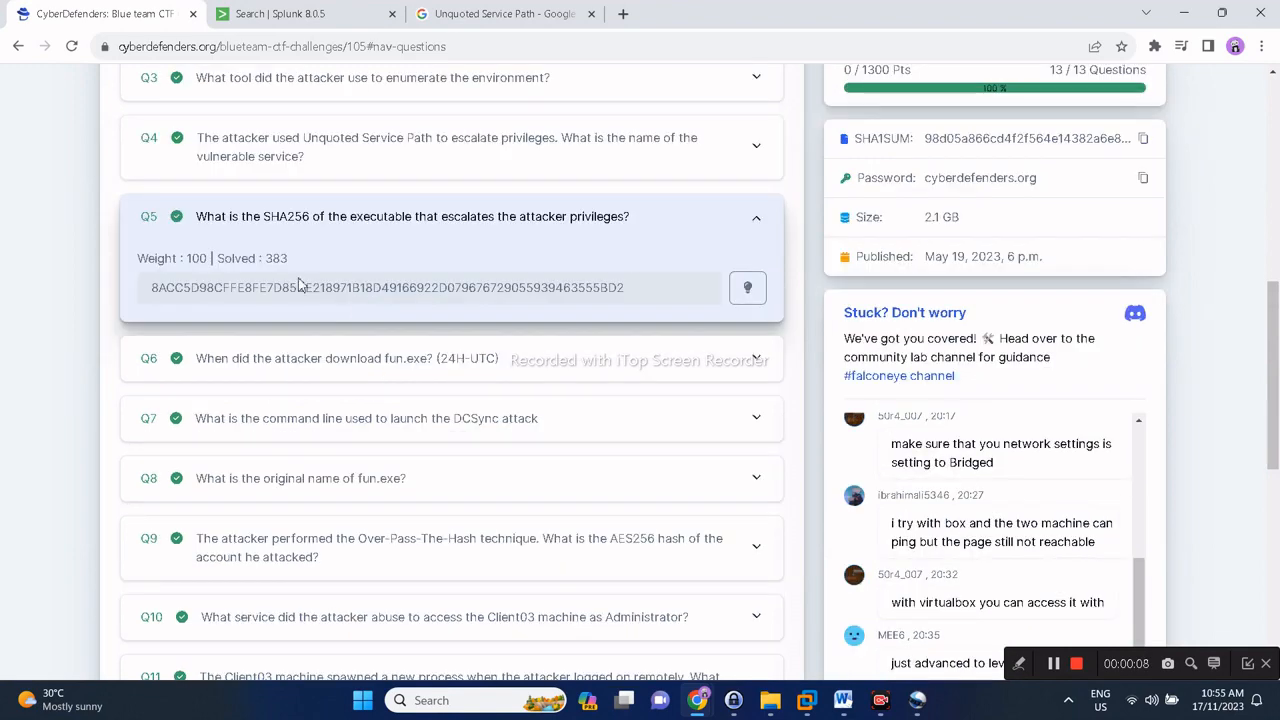
{"action": "left_click", "coordinate": [331, 172]}
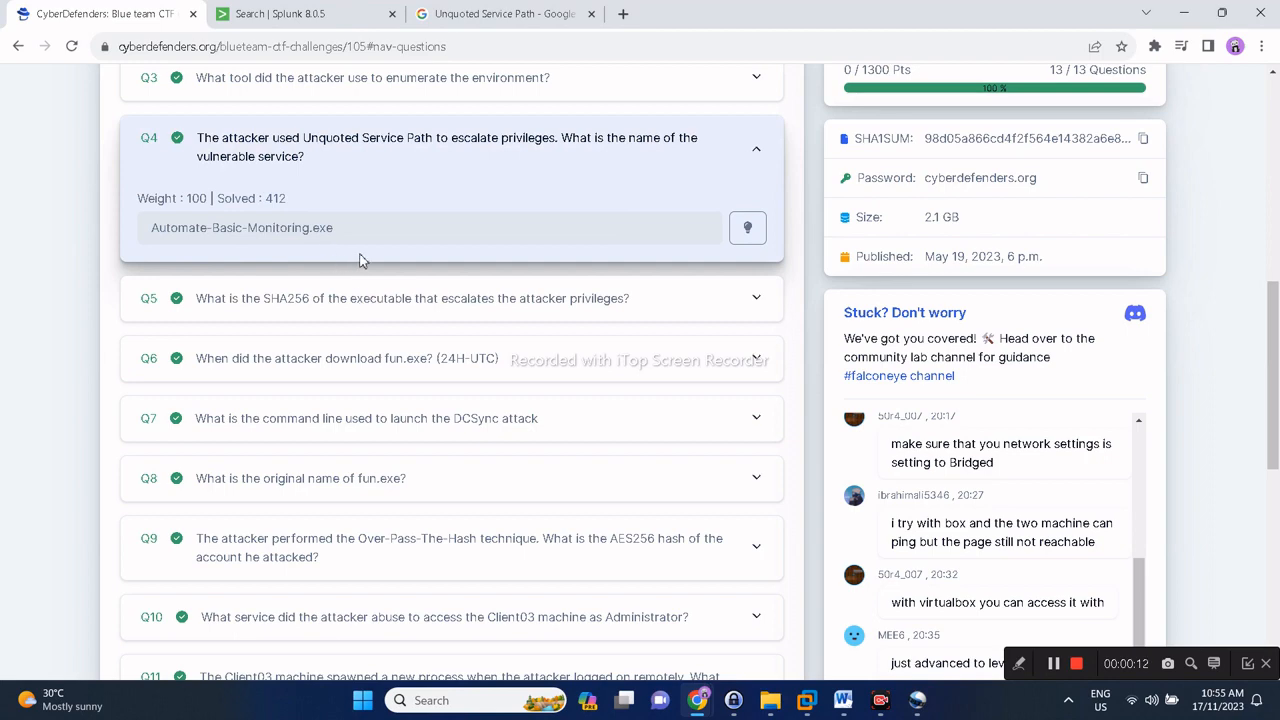
{"action": "left_click", "coordinate": [352, 300]}
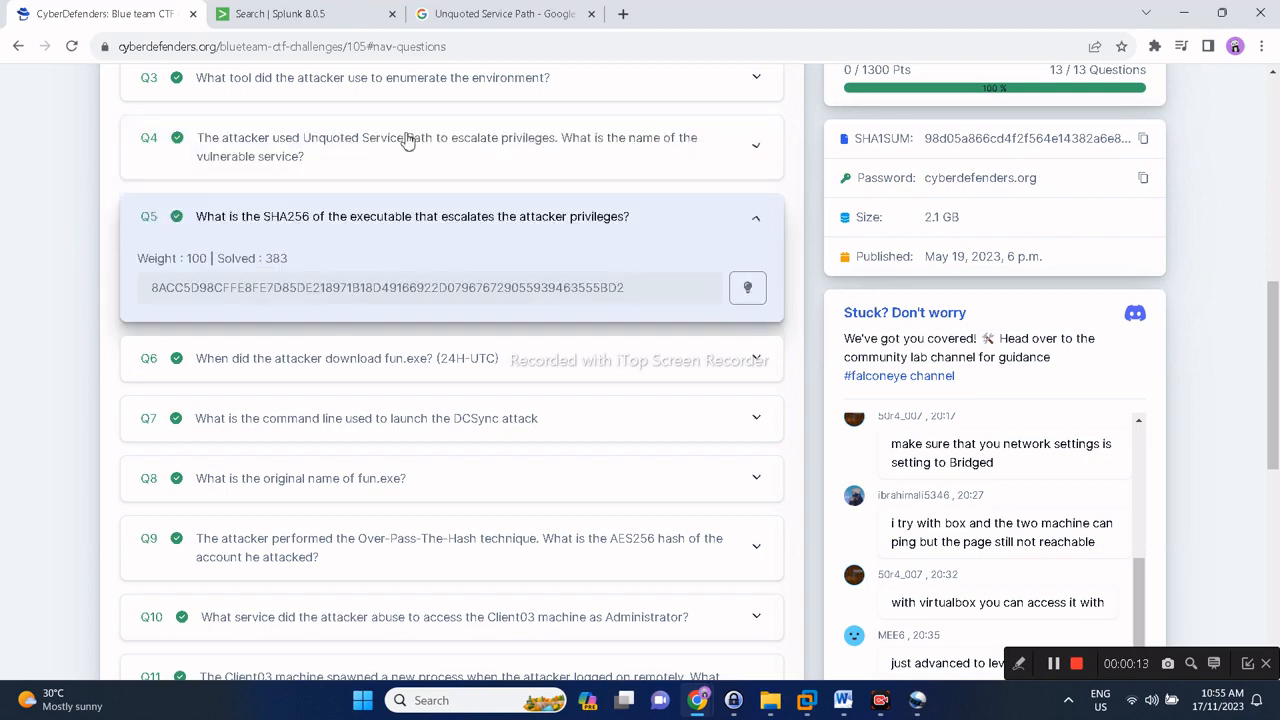
In the Splunk query for host CLIENT02, replace the Image and CommandLine filters with Automate-Basic-Monitoring.exe.
{"action": "left_click", "coordinate": [296, 20]}
{"action": "scroll", "coordinate": [380, 194], "scroll_direction": "up", "scroll_amount": 5}
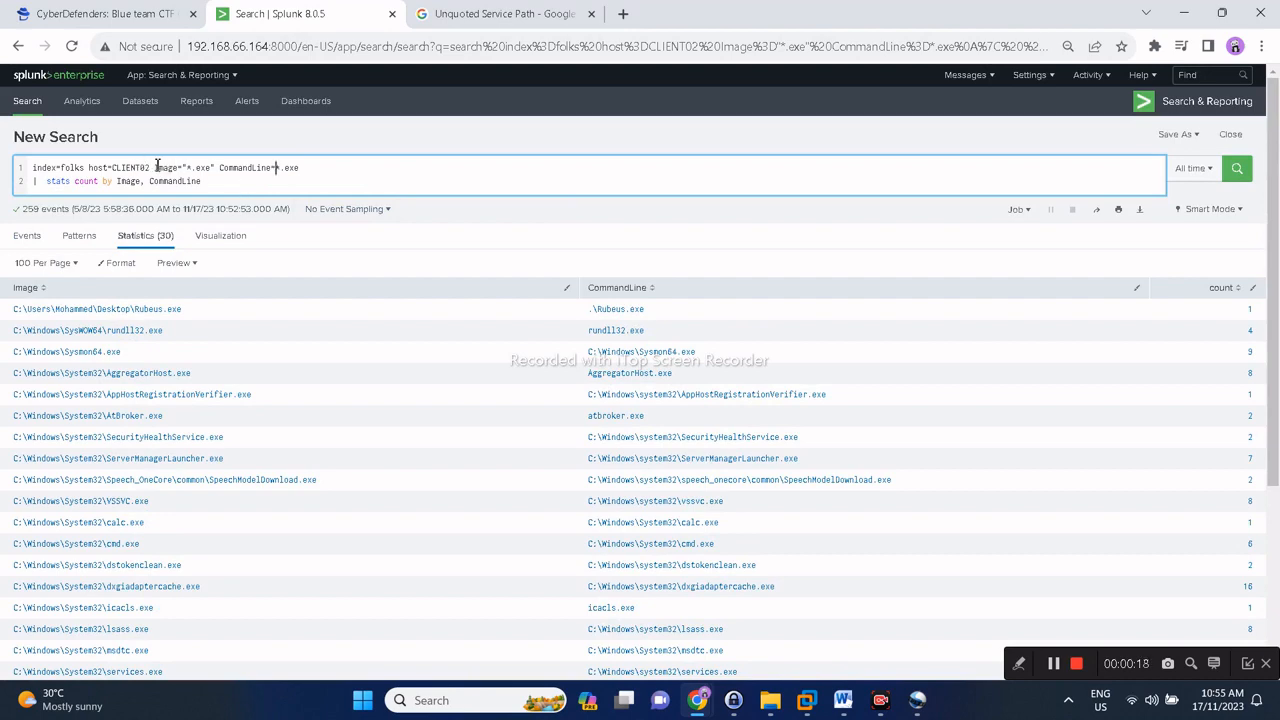
{"action": "left_click_drag", "start_coordinate": [157, 167], "coordinate": [357, 168]}
{"action": "key", "text": "BackSpace"}
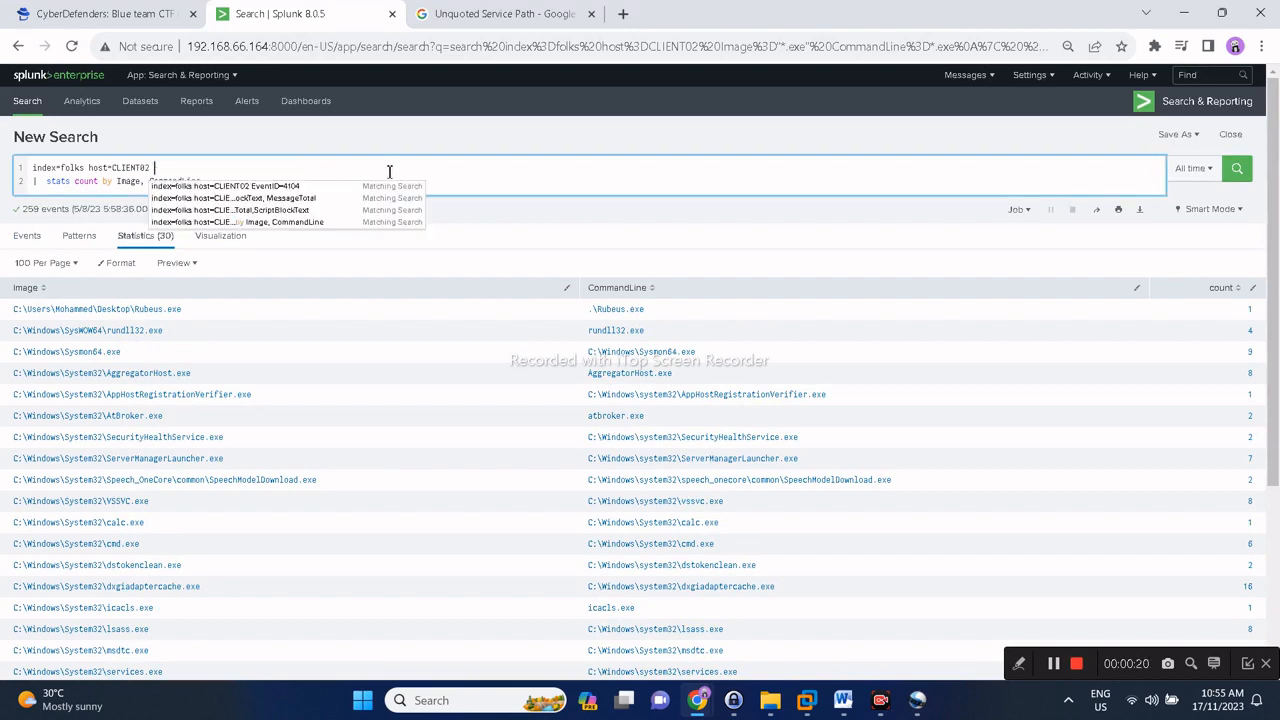
{"action": "scroll", "coordinate": [503, 429], "scroll_direction": "down", "scroll_amount": 5}
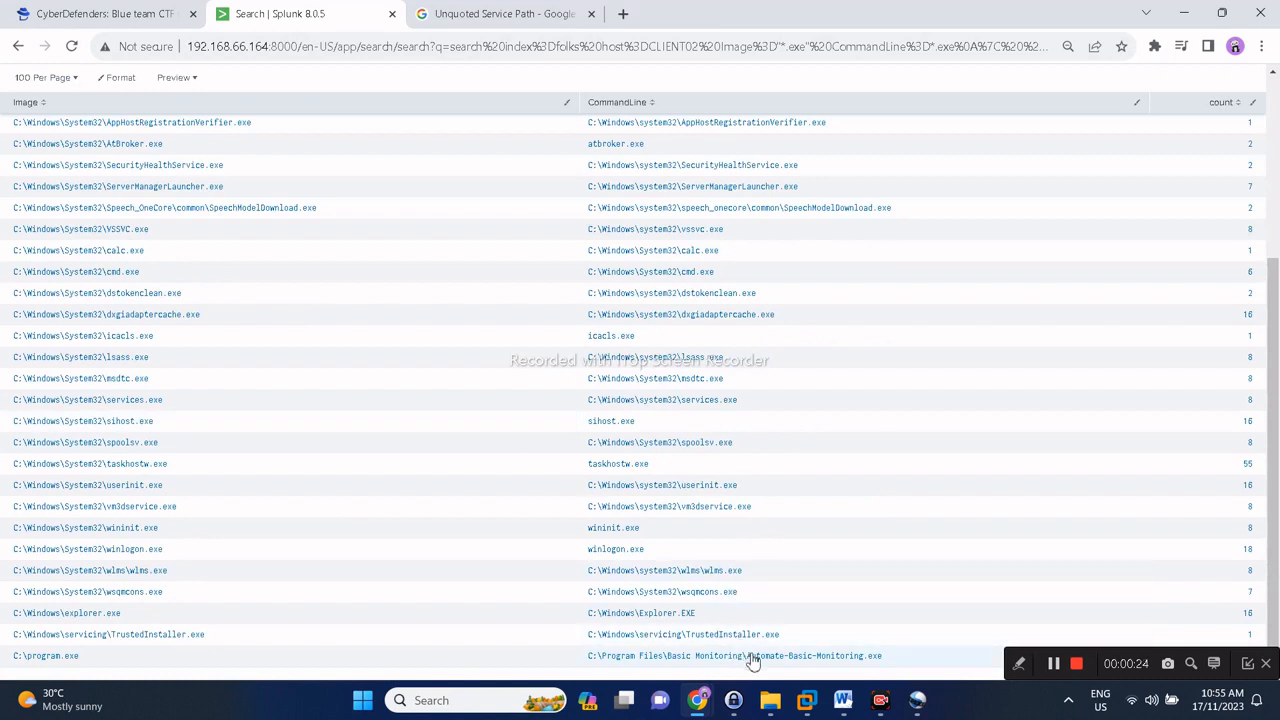
{"action": "left_click", "coordinate": [753, 657]}
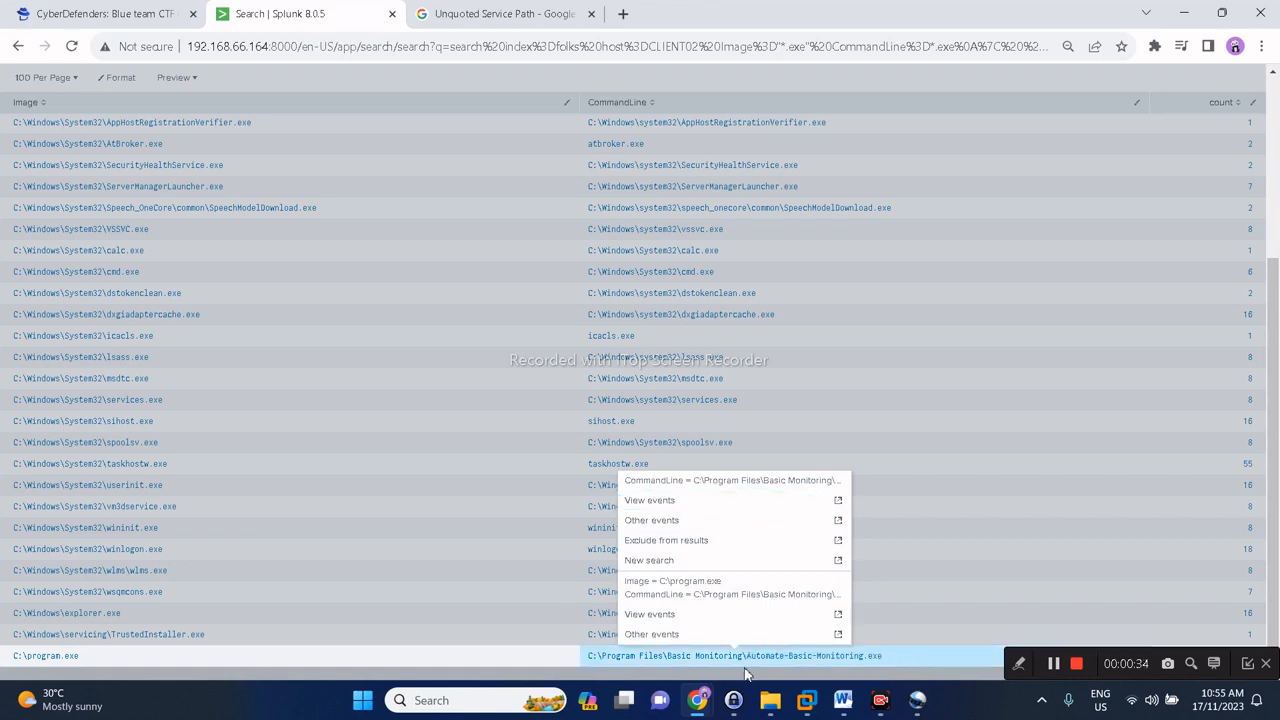
{"action": "scroll", "coordinate": [210, 415], "scroll_direction": "up", "scroll_amount": 3}
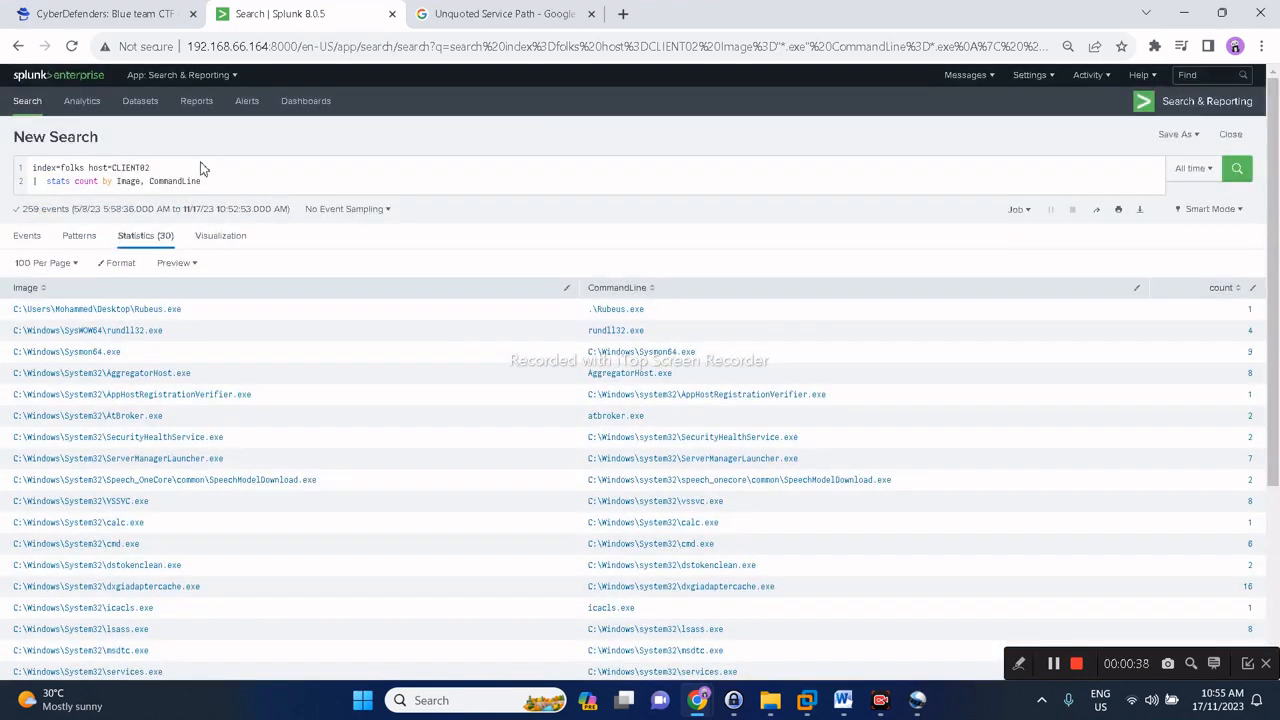
{"action": "left_click", "coordinate": [202, 168]}
{"action": "type", "text": "Automate-Basic-Monitoring.exe"}
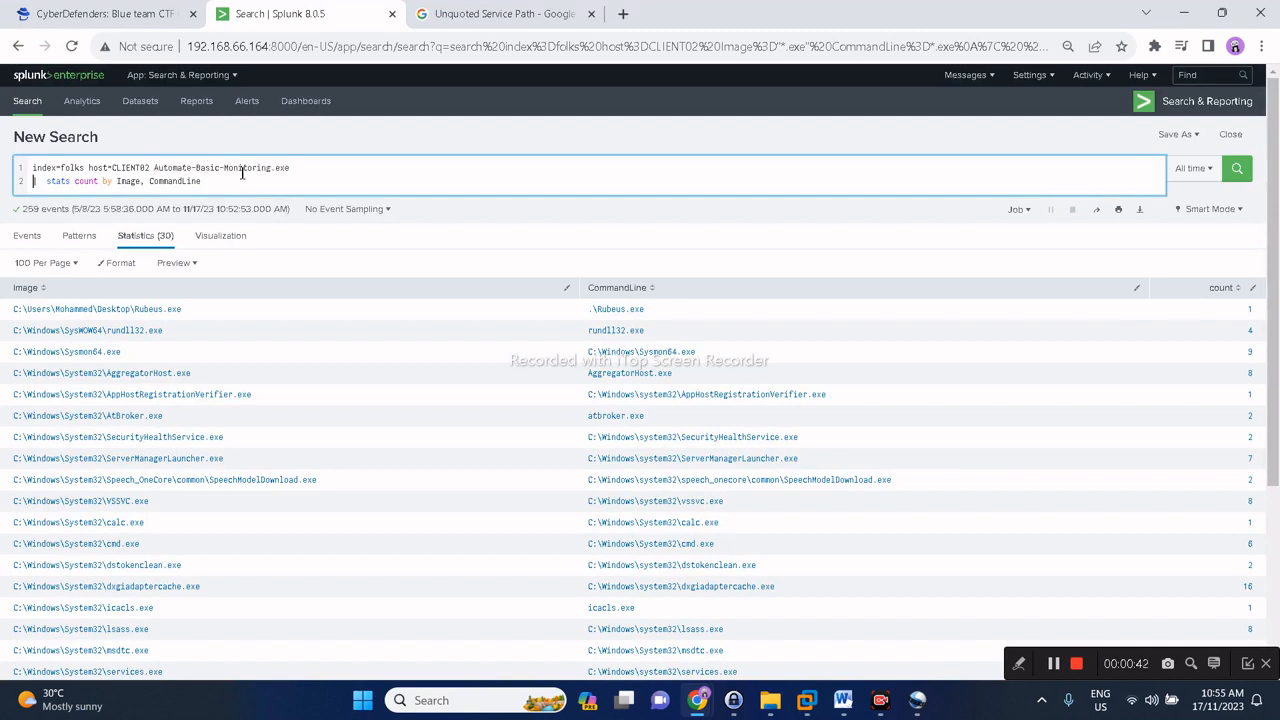
Cut the stats line from the query and run the search for raw Automate-Basic-Monitoring.exe events.
{"action": "key", "text": "shift+End"}
{"action": "key", "text": "ctrl+c"}
{"action": "key", "text": "BackSpace"}
{"action": "key", "text": "BackSpace"}
{"action": "key", "text": "Return"}
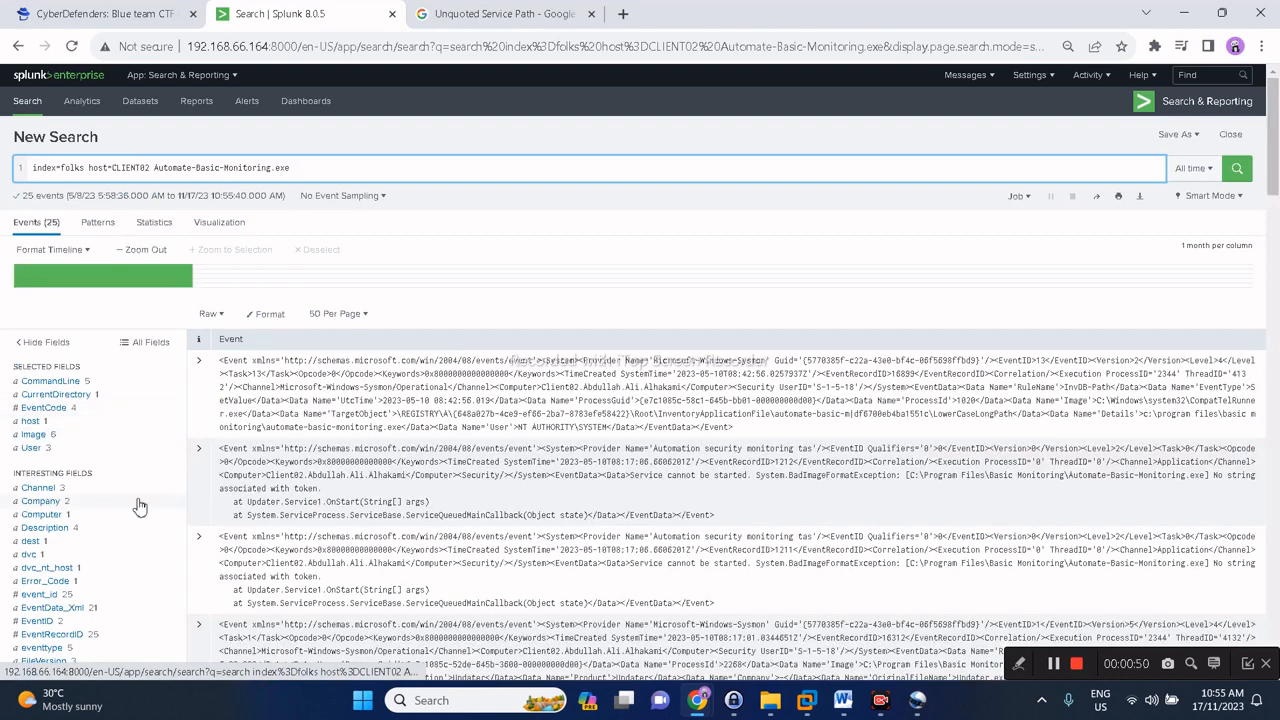
Examine the values of the Hashes field for the matching events.
{"action": "scroll", "coordinate": [127, 475], "scroll_direction": "down", "scroll_amount": 1}
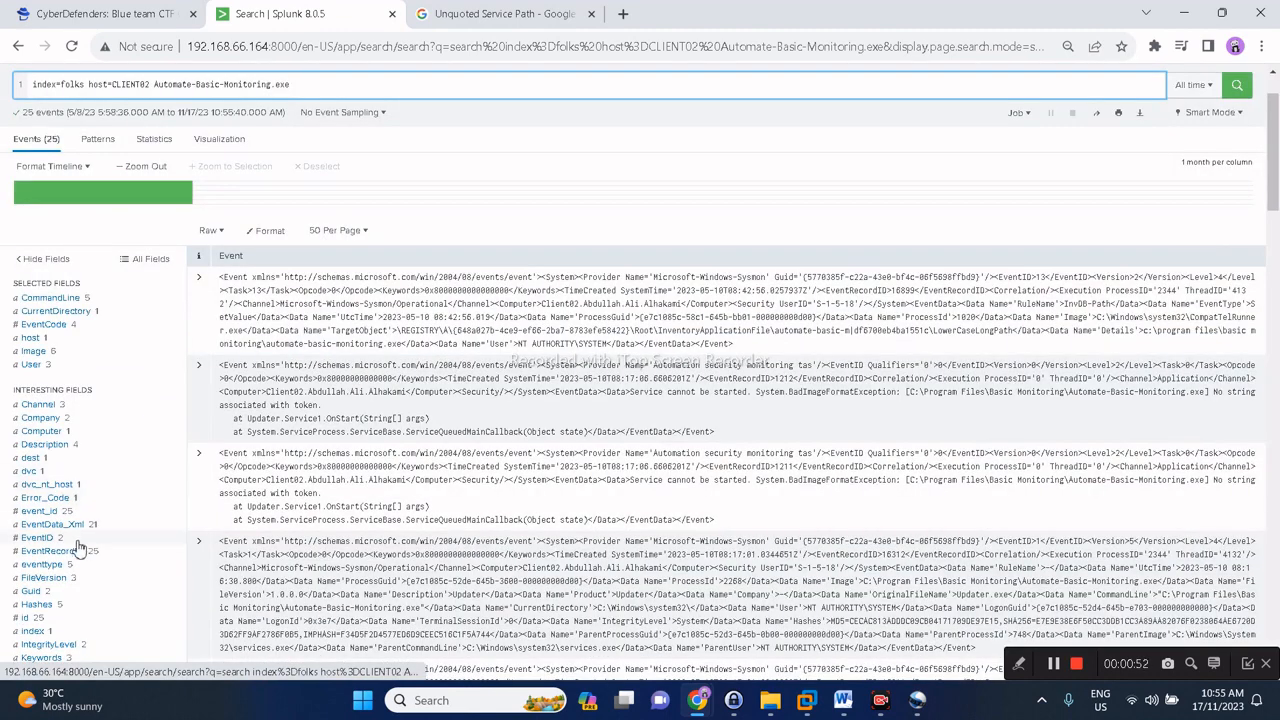
{"action": "scroll", "coordinate": [80, 550], "scroll_direction": "down", "scroll_amount": 1}
{"action": "left_click", "coordinate": [40, 521]}
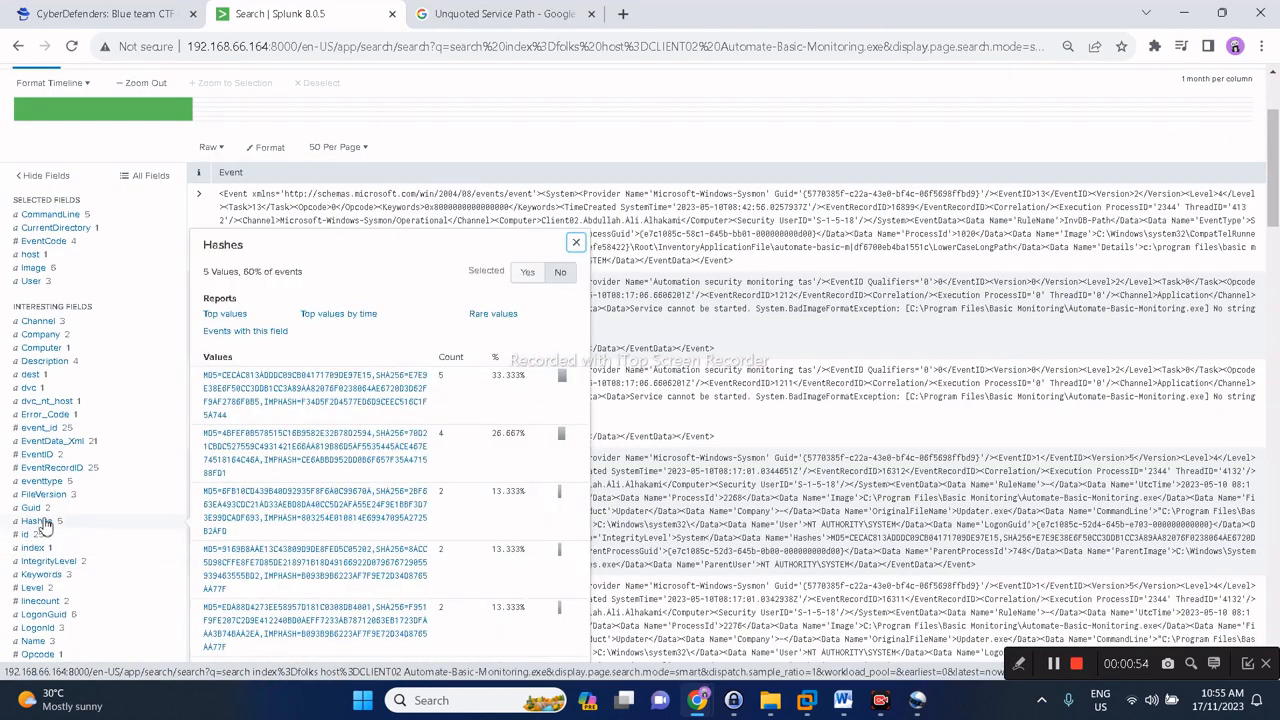
{"action": "scroll", "coordinate": [137, 391], "scroll_direction": "up", "scroll_amount": 2}
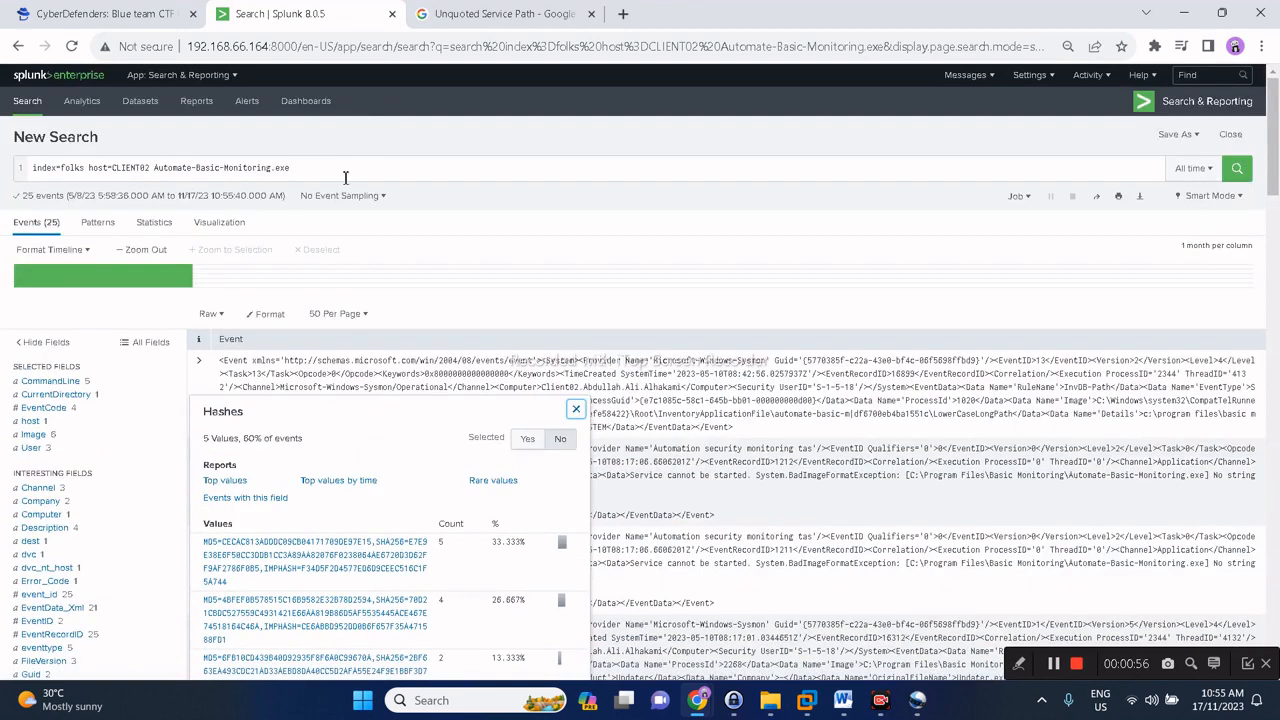
Restore the stats count by Image, CommandLine line, add Hashes to its grouping and run the search.
{"action": "left_click", "coordinate": [345, 177]}
{"action": "key", "text": "ctrl+v"}
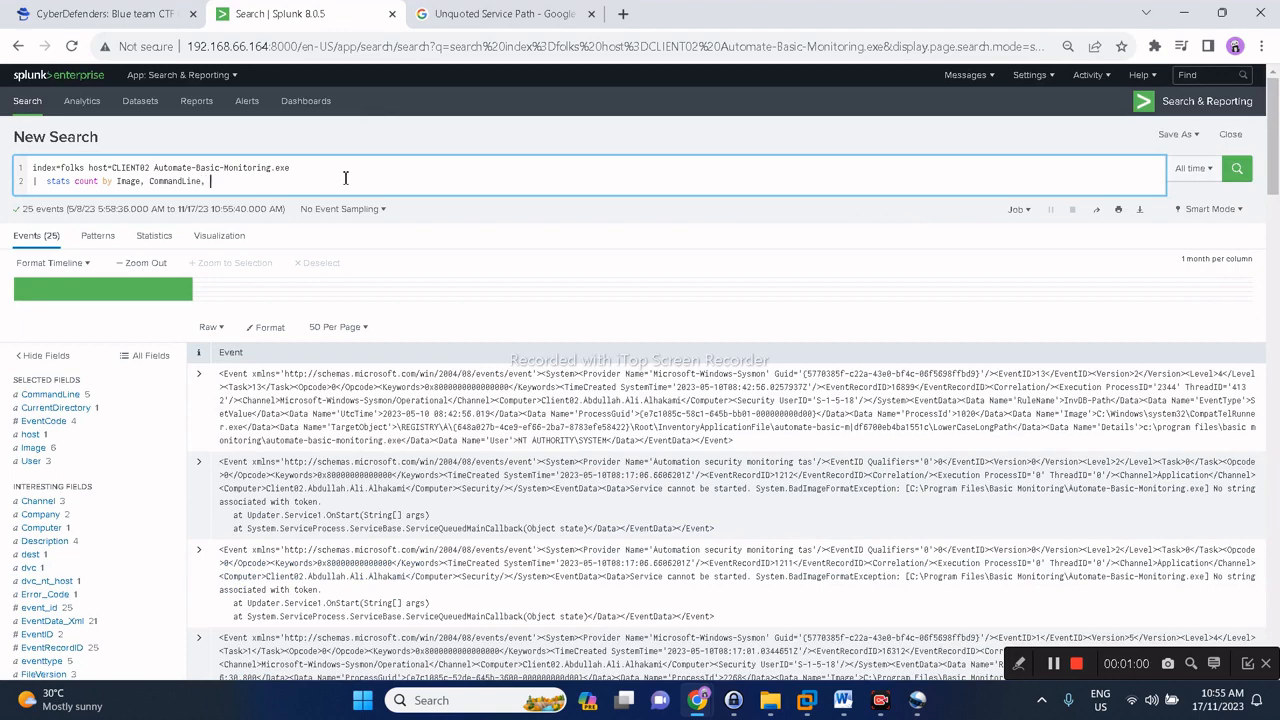
{"action": "type", "text": ", Hashes"}
{"action": "key", "text": "Return"}
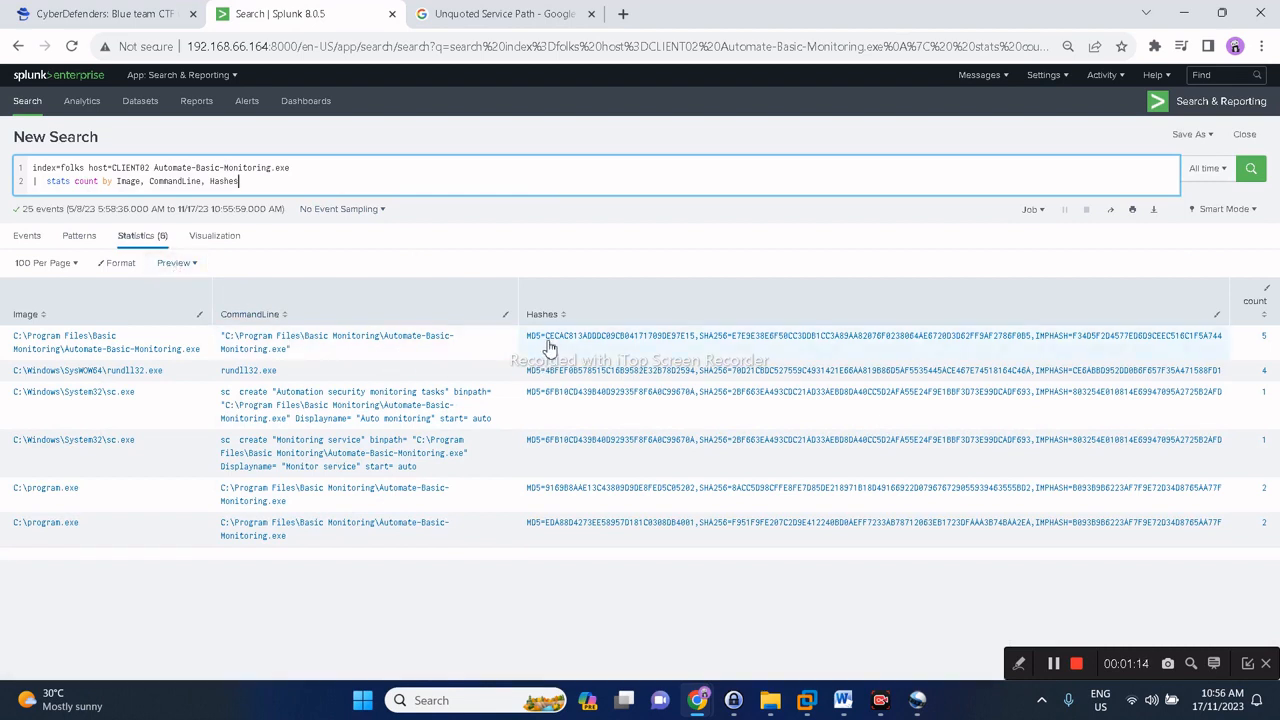
Compare the Q5 SHA256 with the hashes in the Splunk results, and expand Q6 about when fun.exe was downloaded.
{"action": "left_click", "coordinate": [110, 24]}
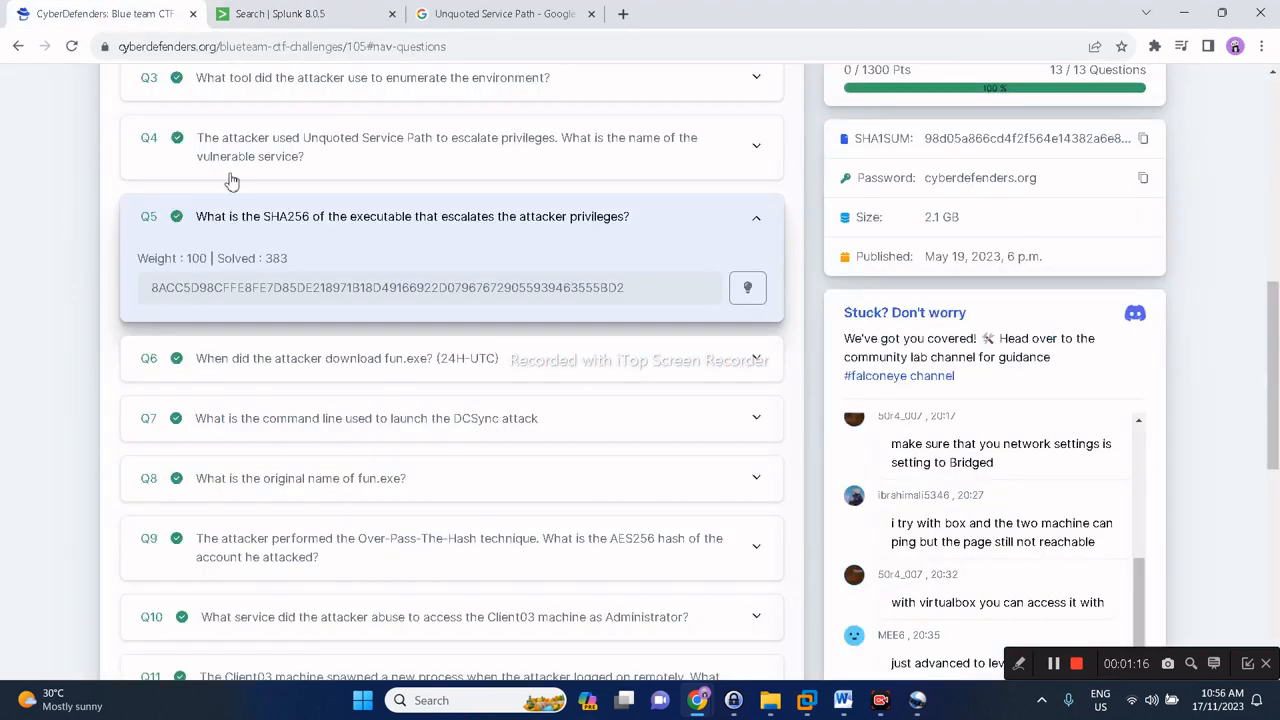
{"action": "left_click", "coordinate": [280, 14]}
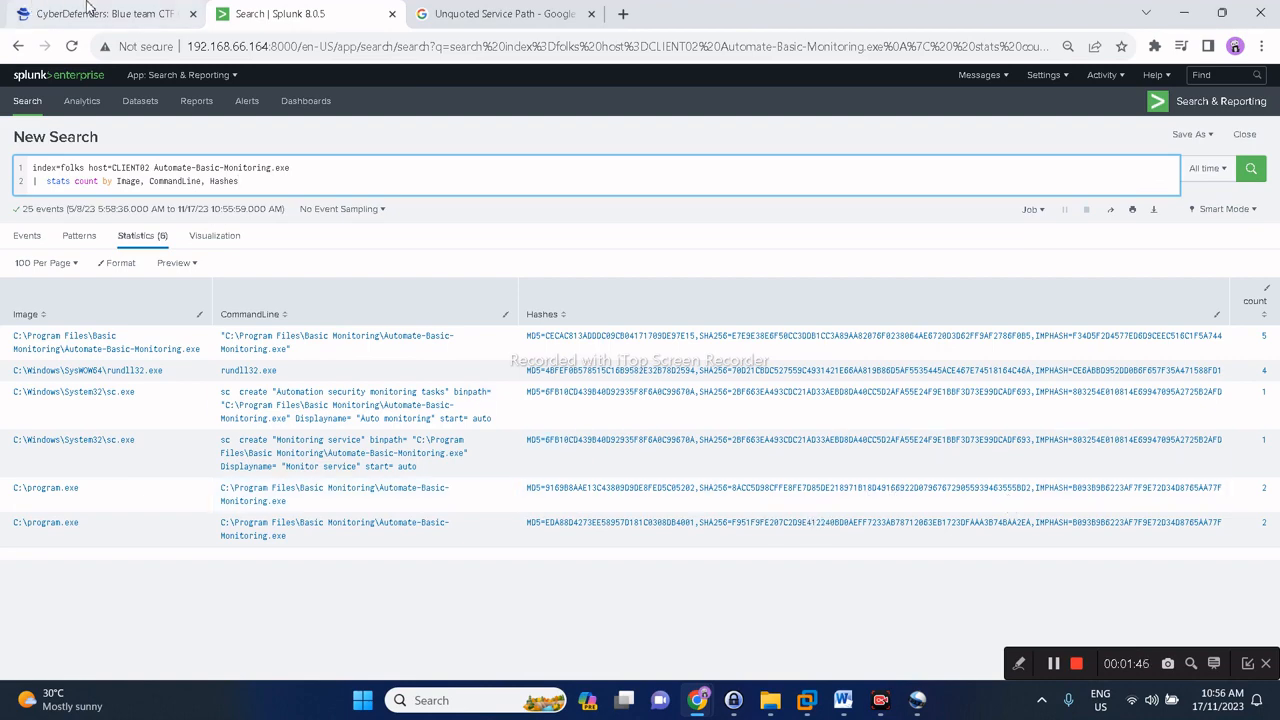
{"action": "left_click", "coordinate": [88, 8]}
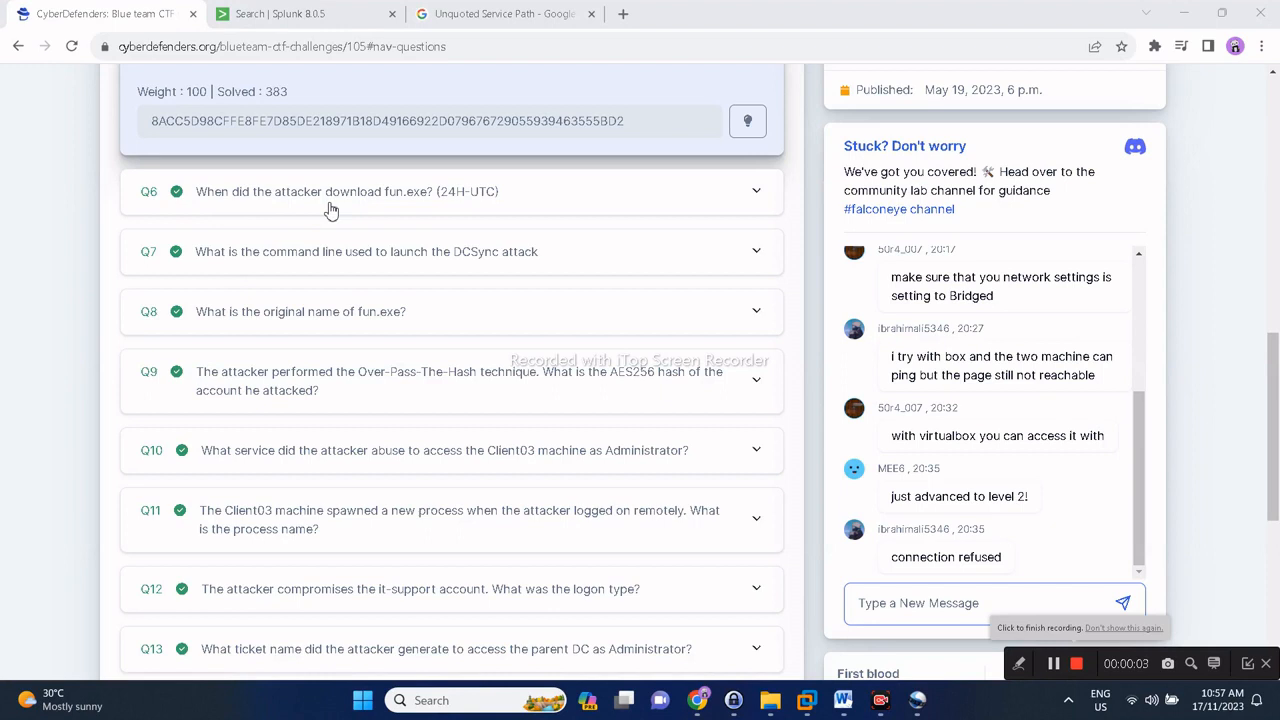
{"action": "left_click", "coordinate": [395, 200]}
{"action": "scroll", "coordinate": [393, 203], "scroll_direction": "up", "scroll_amount": 1}
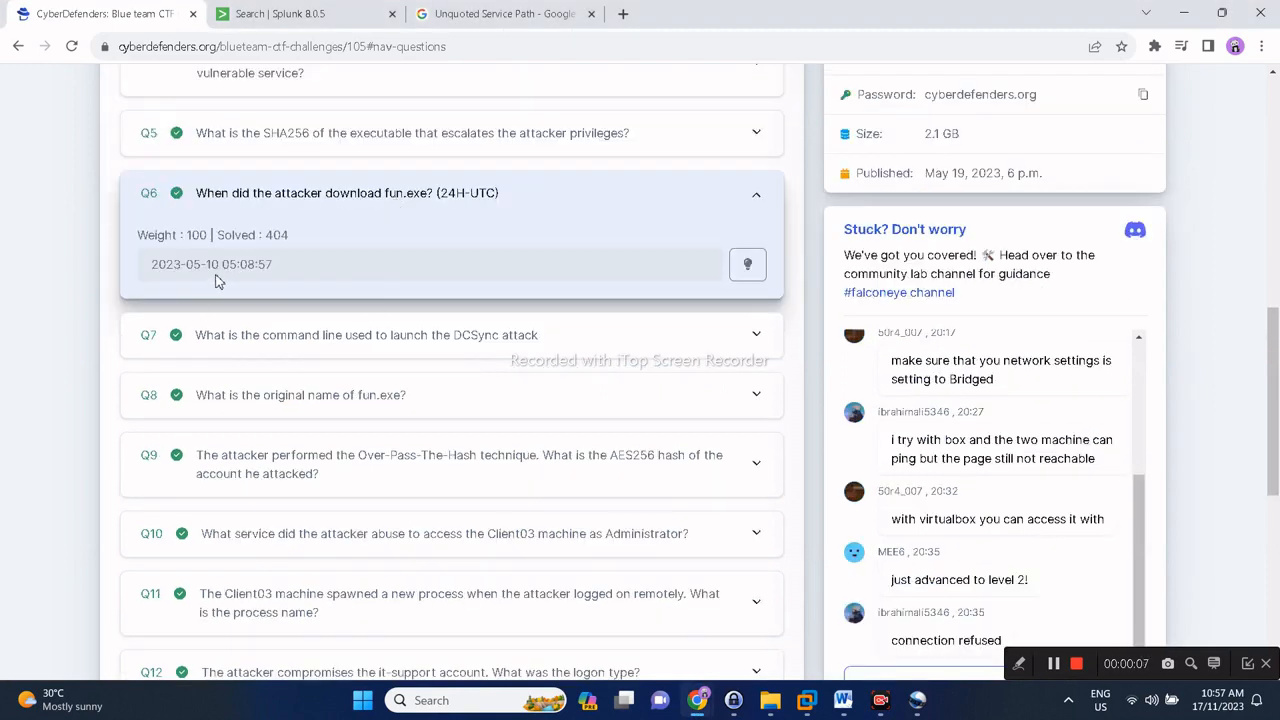
Replace the executable filter and stats line in the Splunk query with fun.exe and | reverse, and run the search.
{"action": "left_click", "coordinate": [281, 10]}
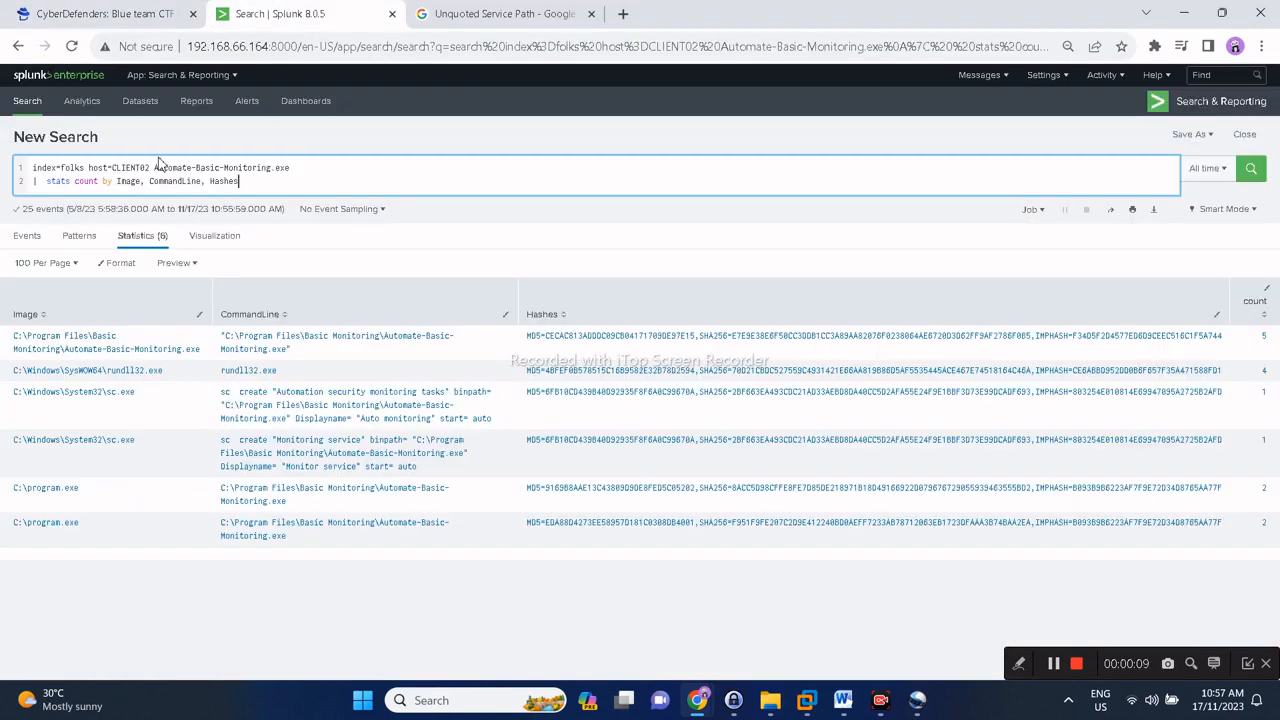
{"action": "left_click_drag", "start_coordinate": [155, 167], "coordinate": [346, 206]}
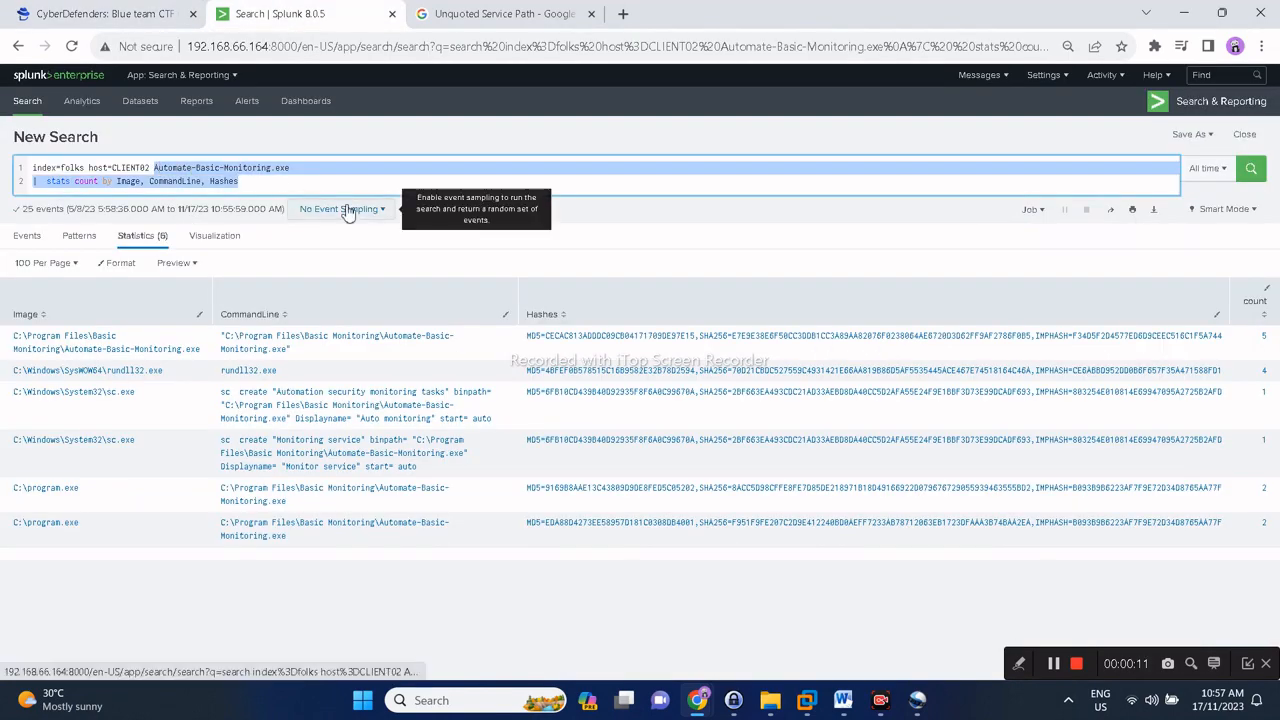
{"action": "key", "text": "BackSpace"}
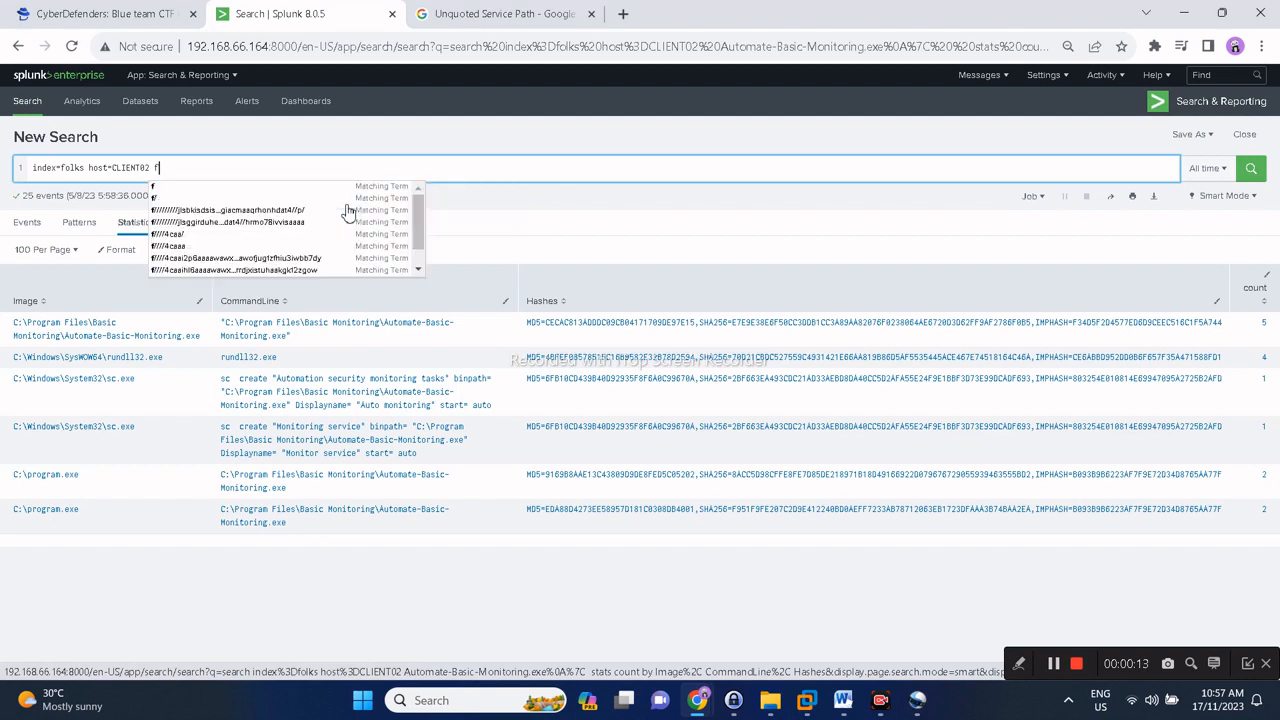
{"action": "type", "text": "f"}
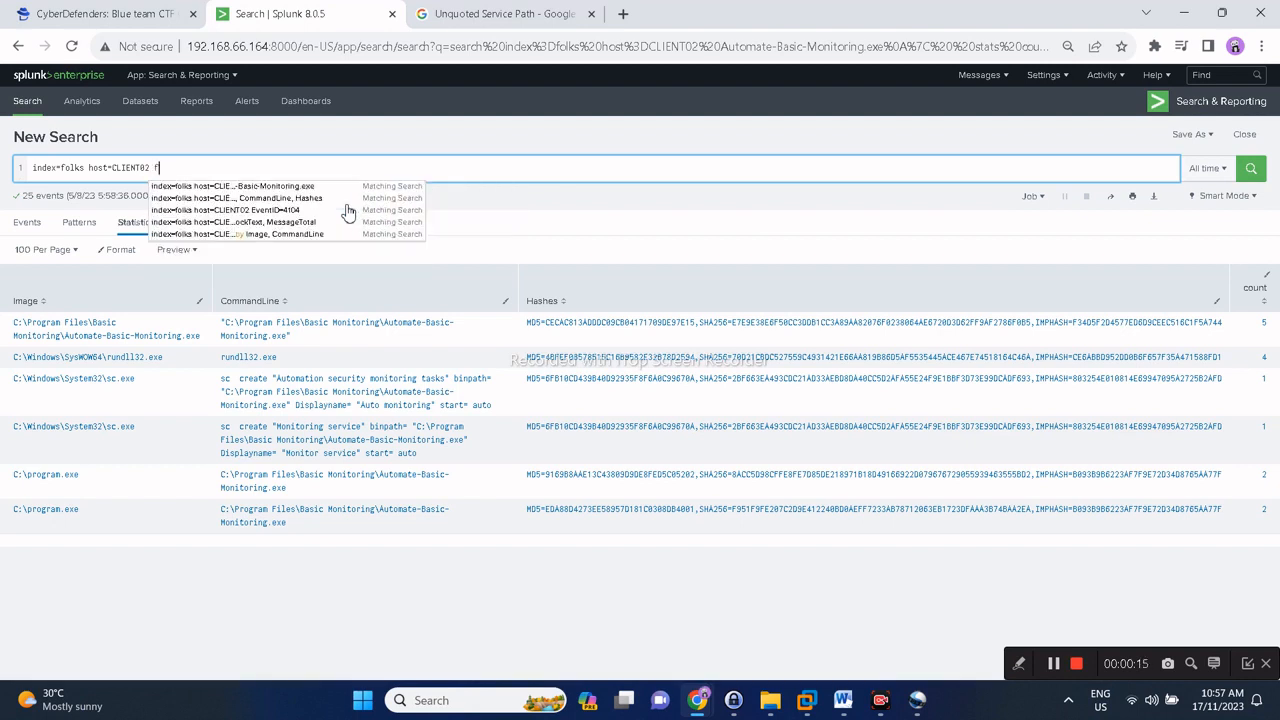
{"action": "type", "text": "un.exe"}
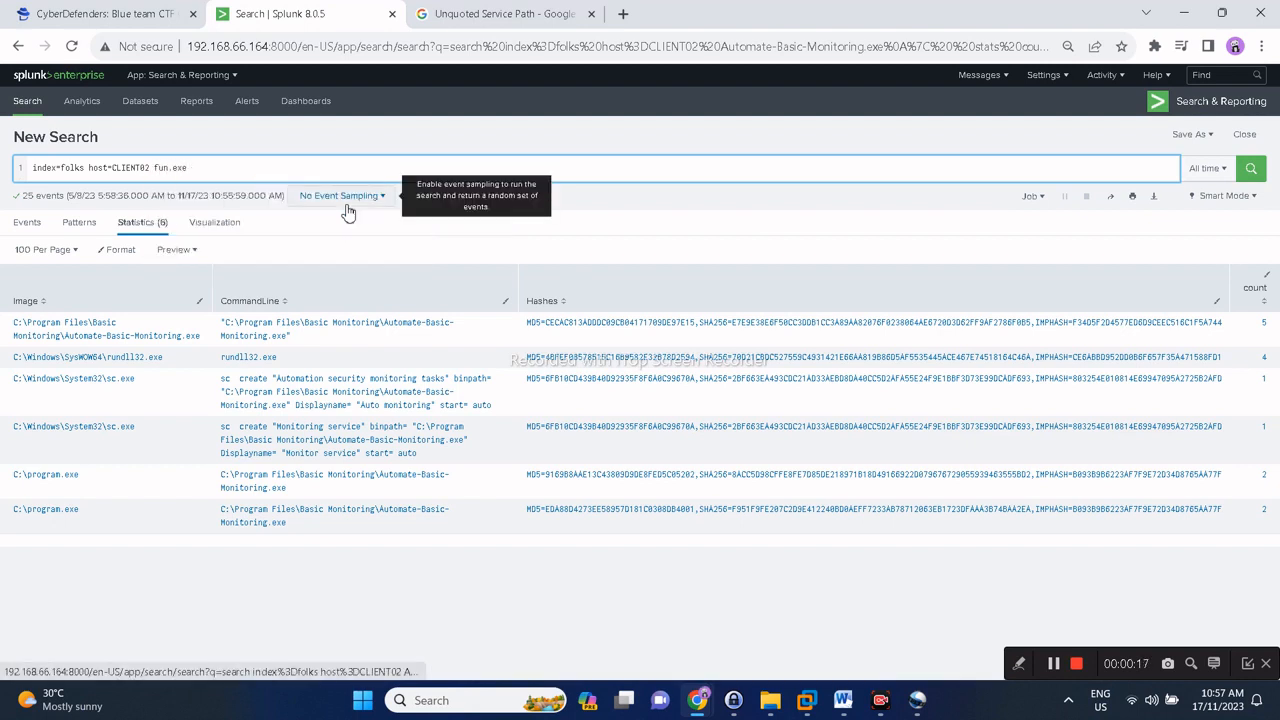
{"action": "key", "text": "shift+Return"}
{"action": "type", "text": "| reve"}
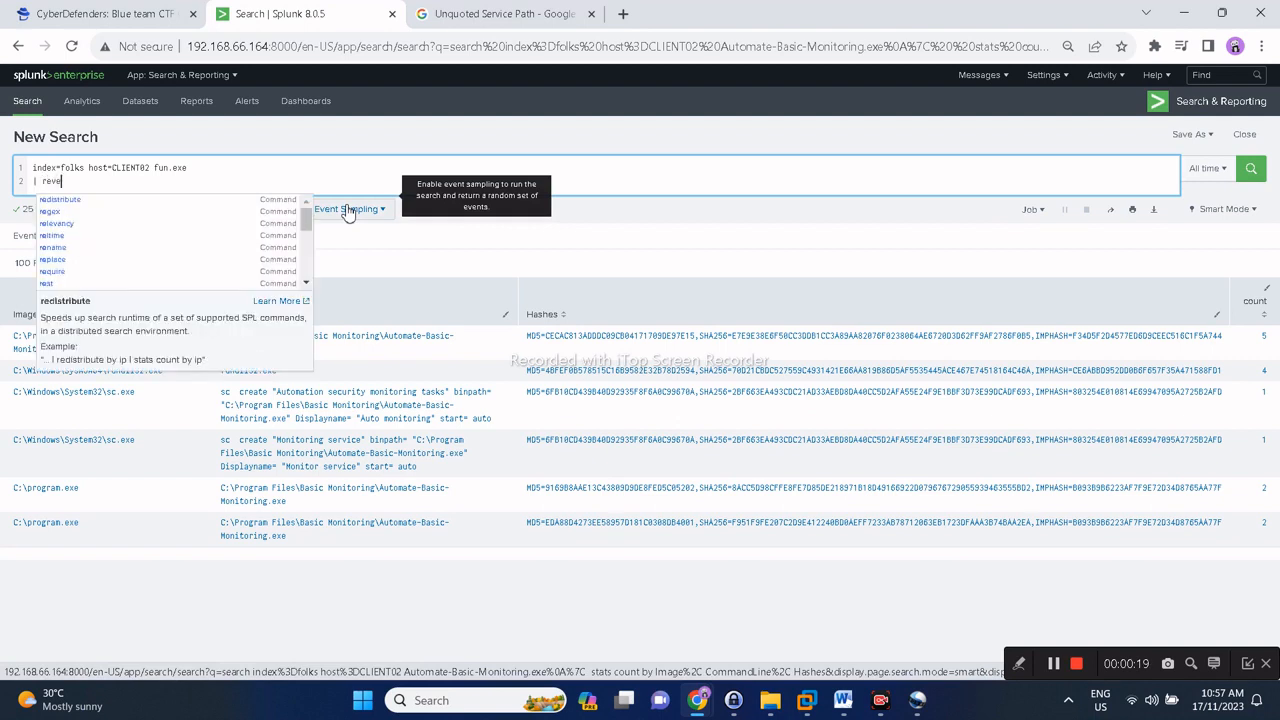
{"action": "type", "text": "rse"}
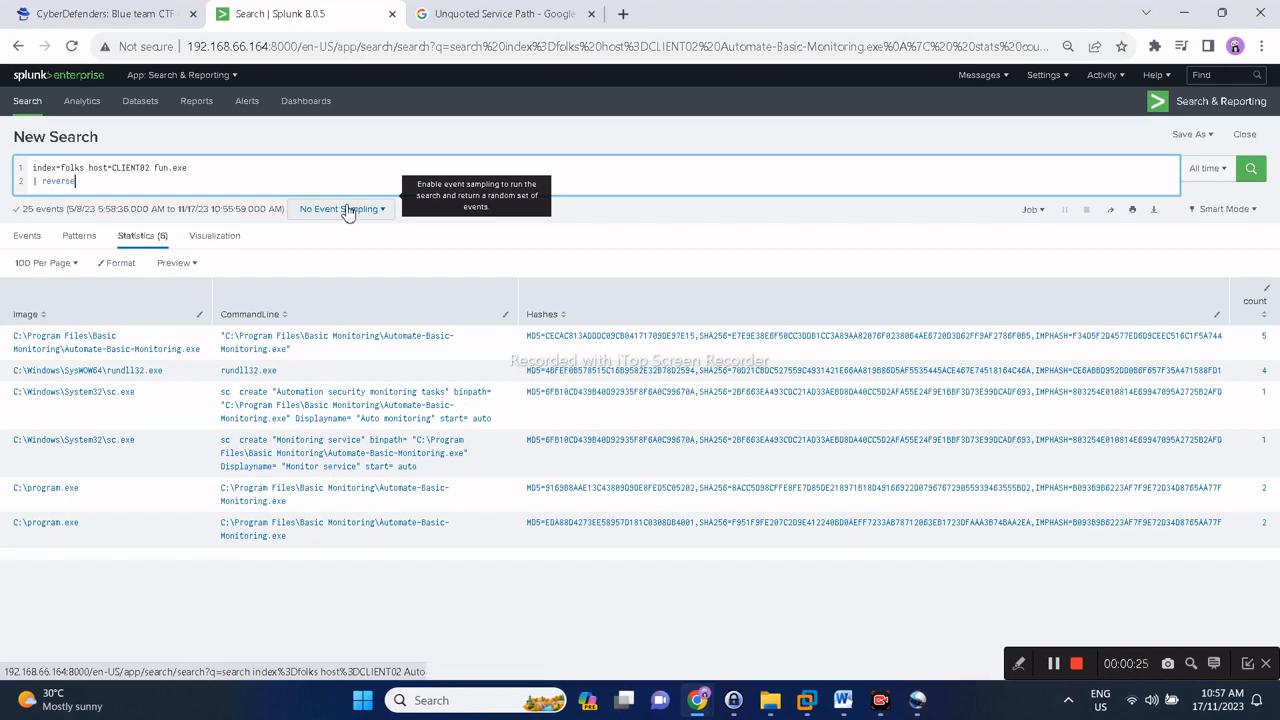
{"action": "key", "text": "Return"}
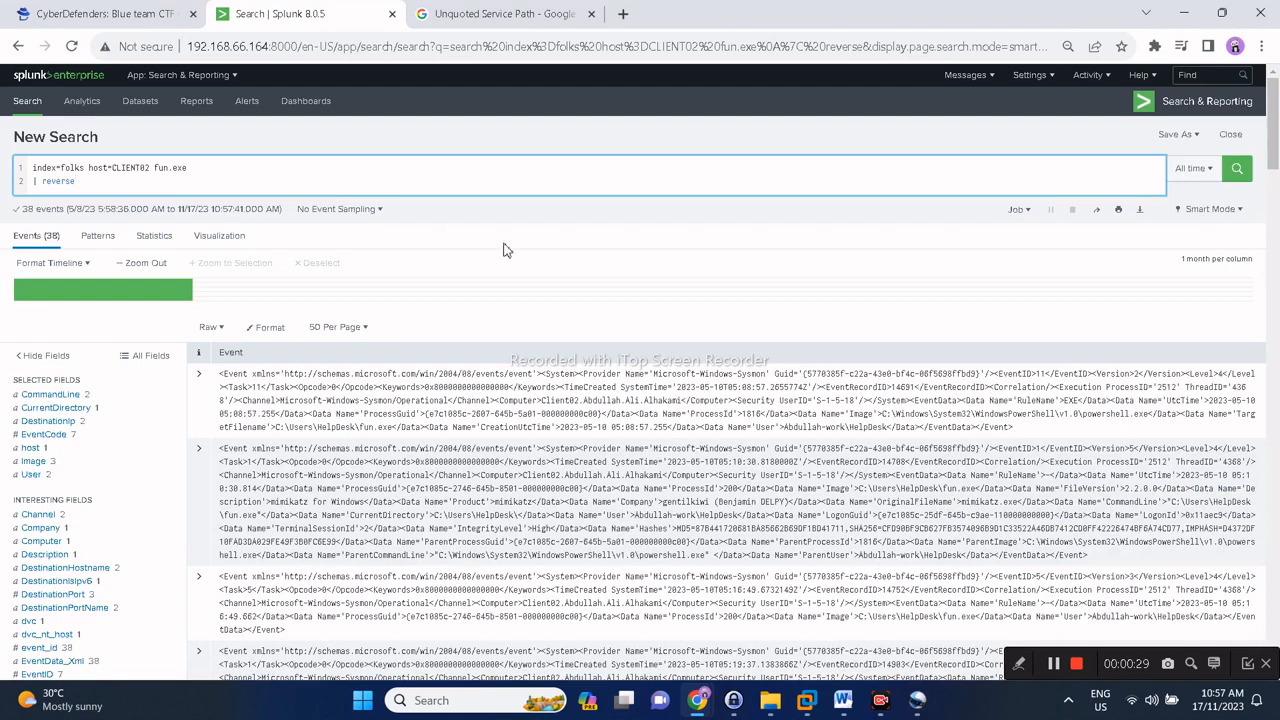
Display the fun.exe events as a list with timestamps and compare the earliest one with the Q6 answer.
{"action": "left_click", "coordinate": [221, 329]}
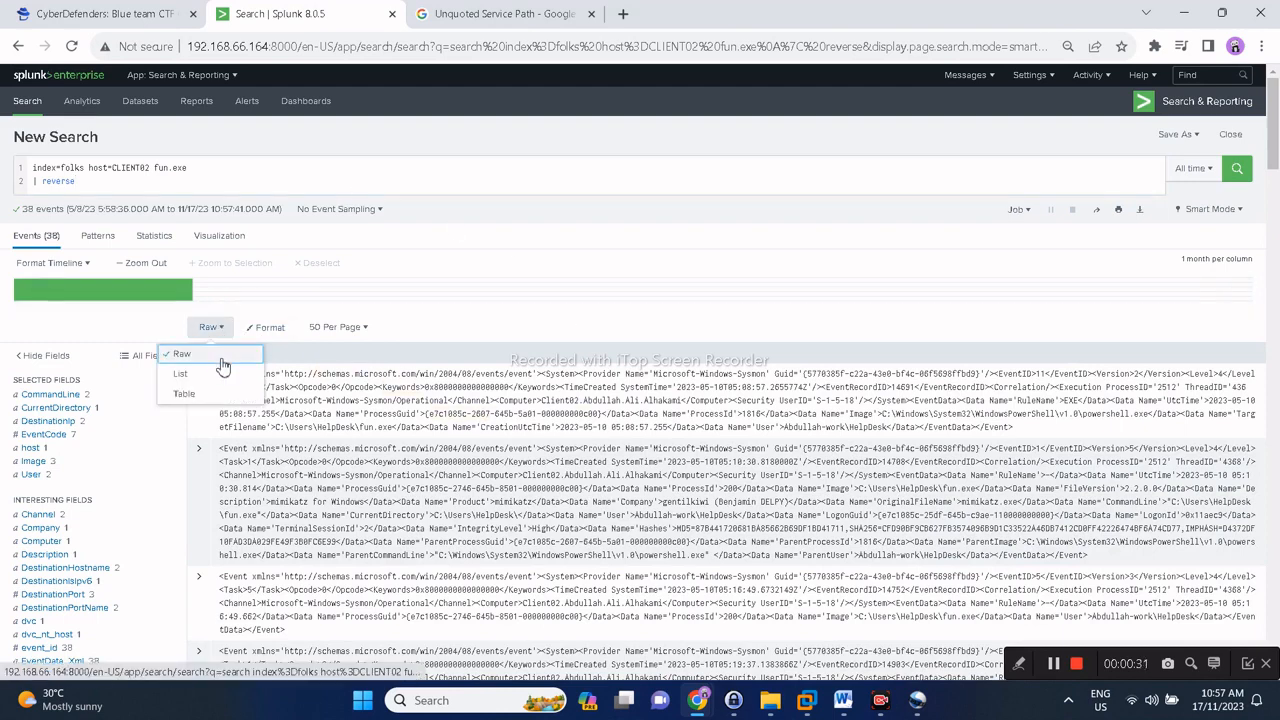
{"action": "key", "text": "Down"}
{"action": "key", "text": "Return"}
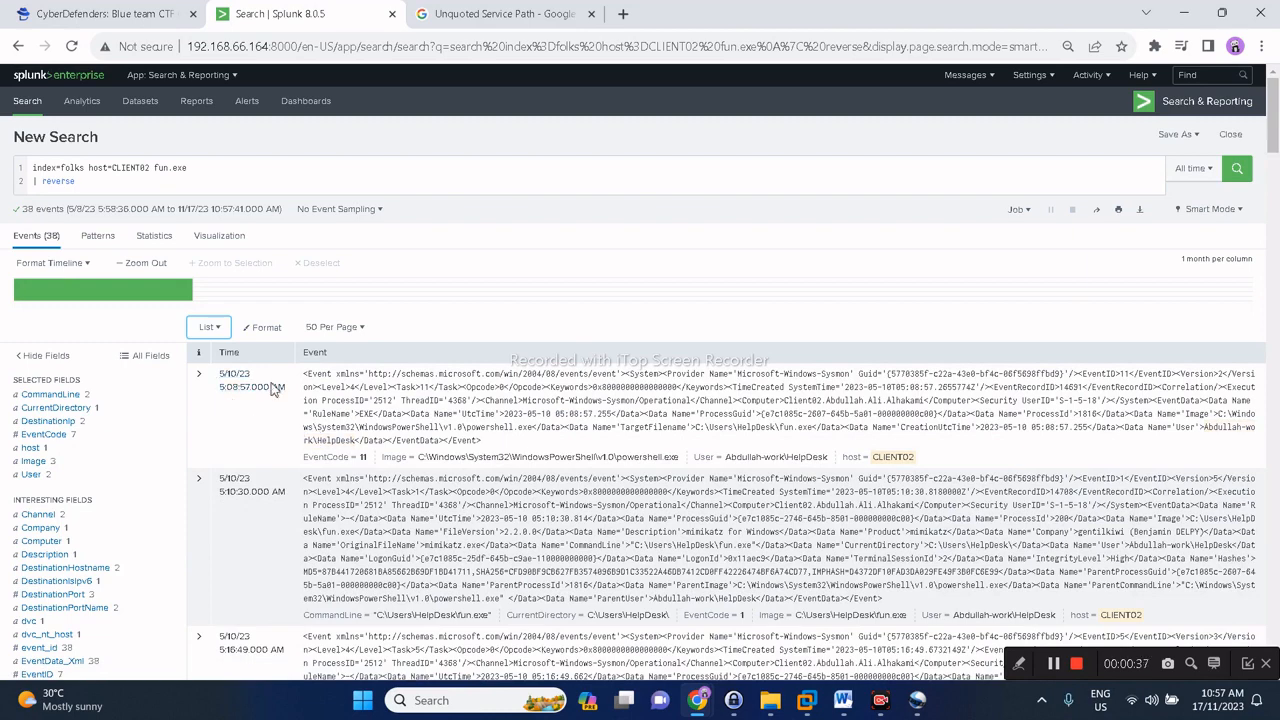
{"action": "left_click", "coordinate": [100, 18]}
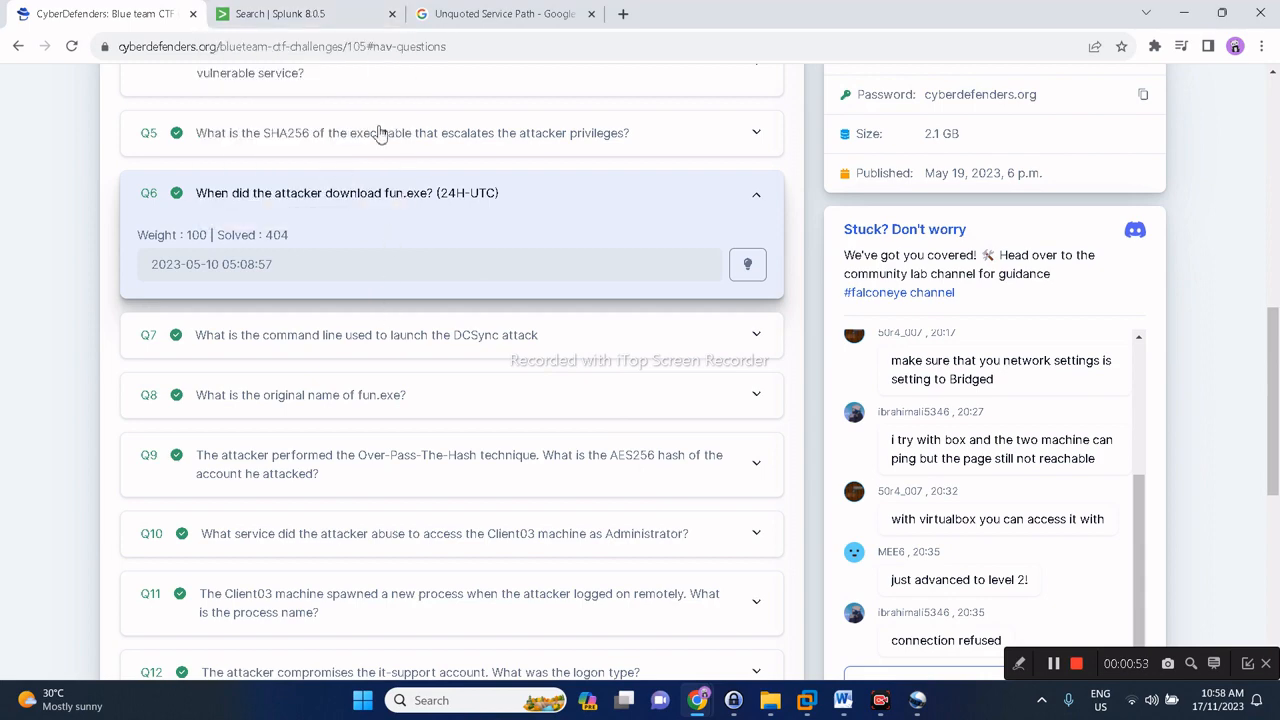
In the Splunk query, replace fun.exe with dcsync and the reverse command with stats Image, Commandline, and run the search.
{"action": "left_click", "coordinate": [350, 18]}
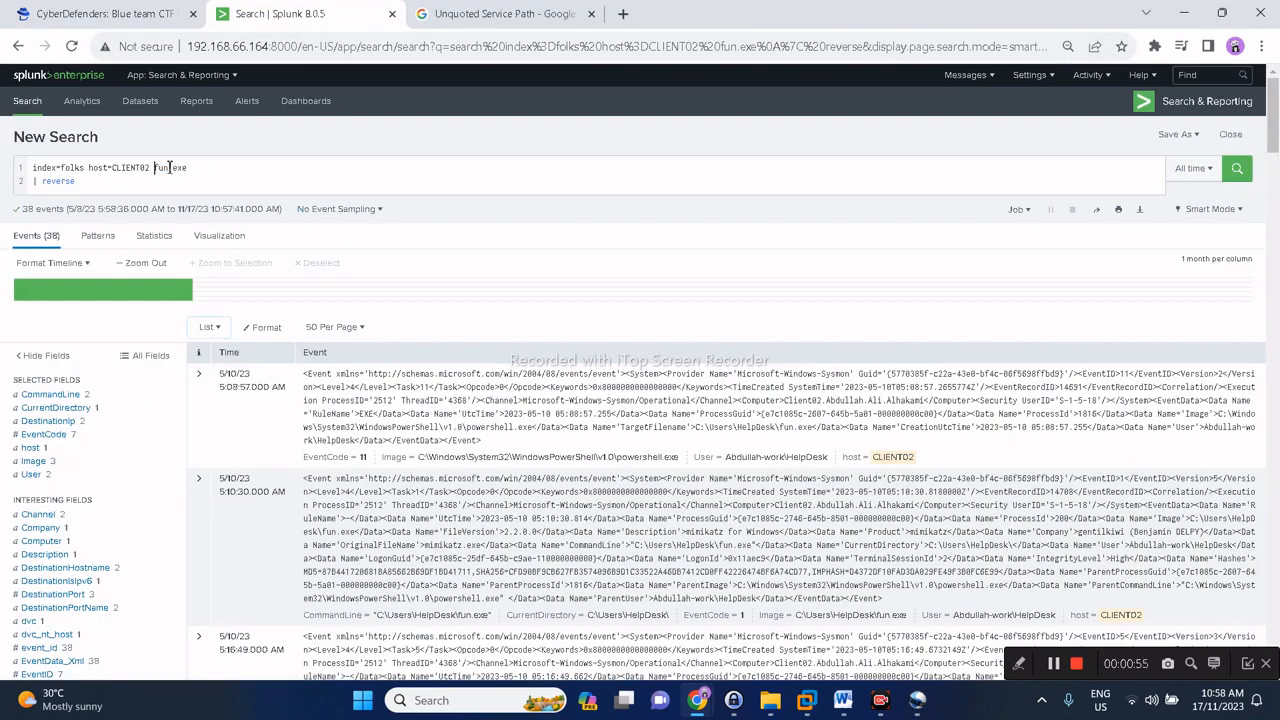
{"action": "left_click_drag", "start_coordinate": [155, 169], "coordinate": [235, 168]}
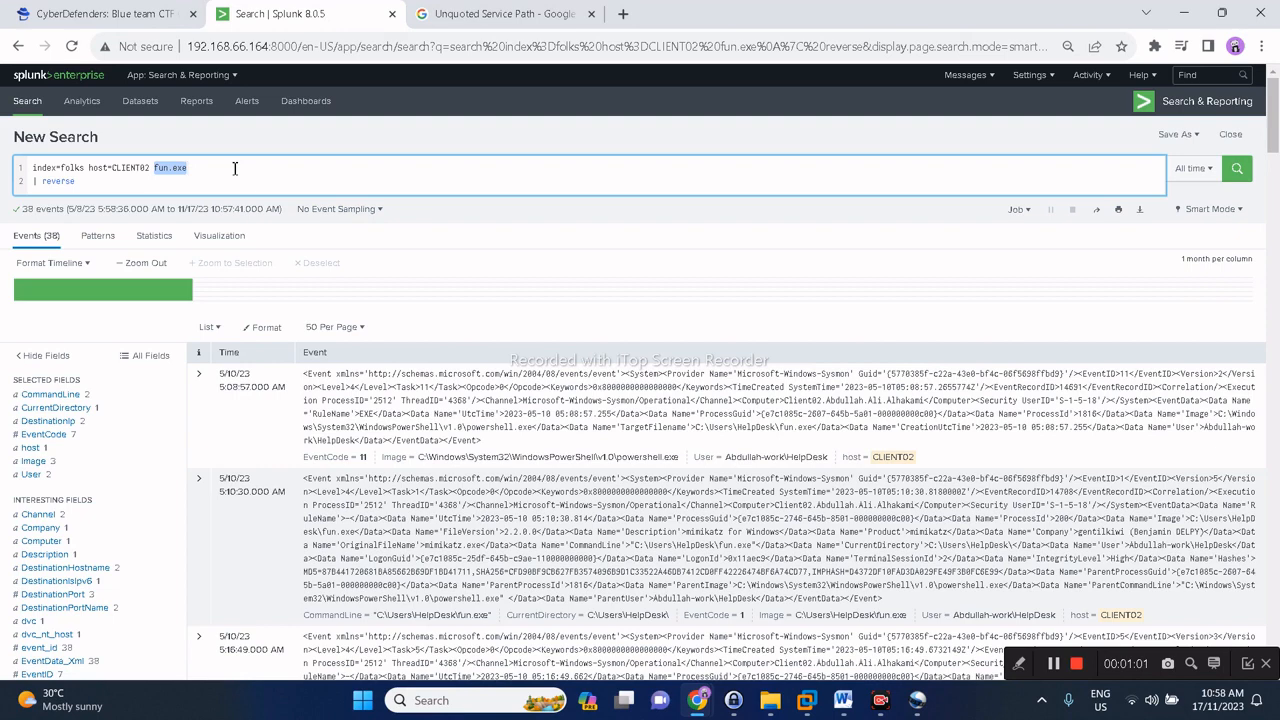
{"action": "type", "text": "dcsync"}
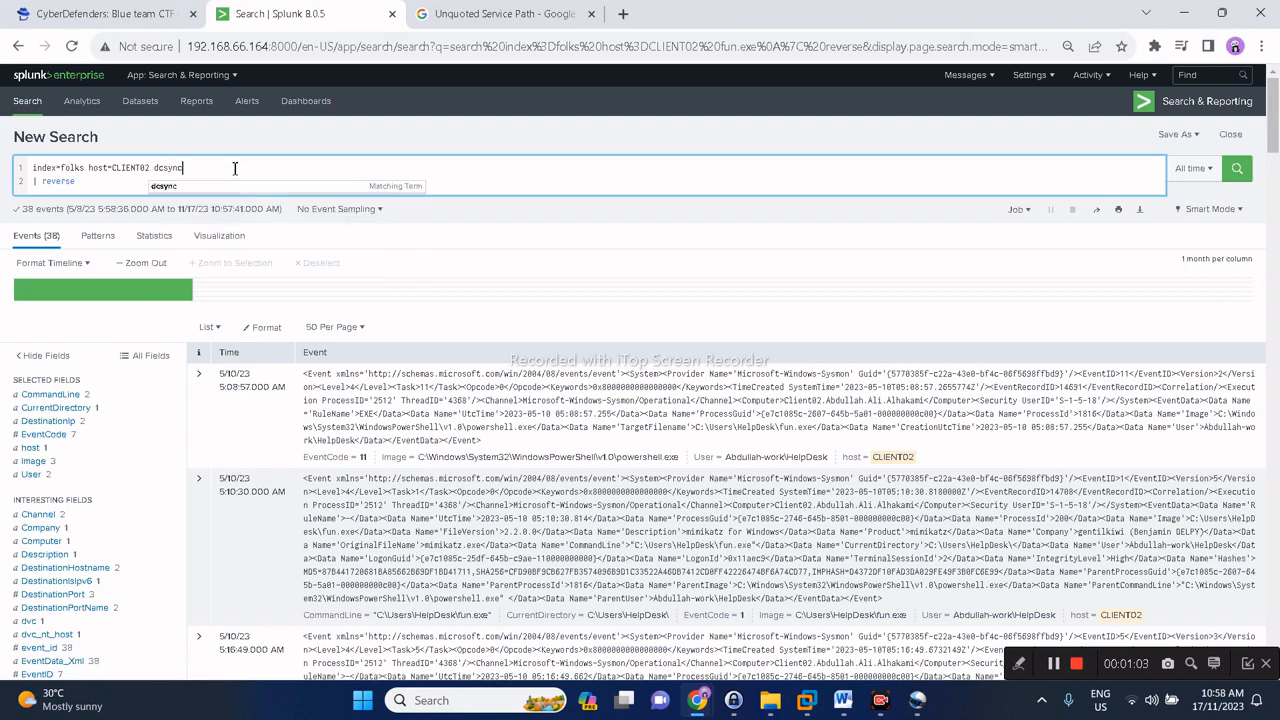
{"action": "key", "text": "Return"}
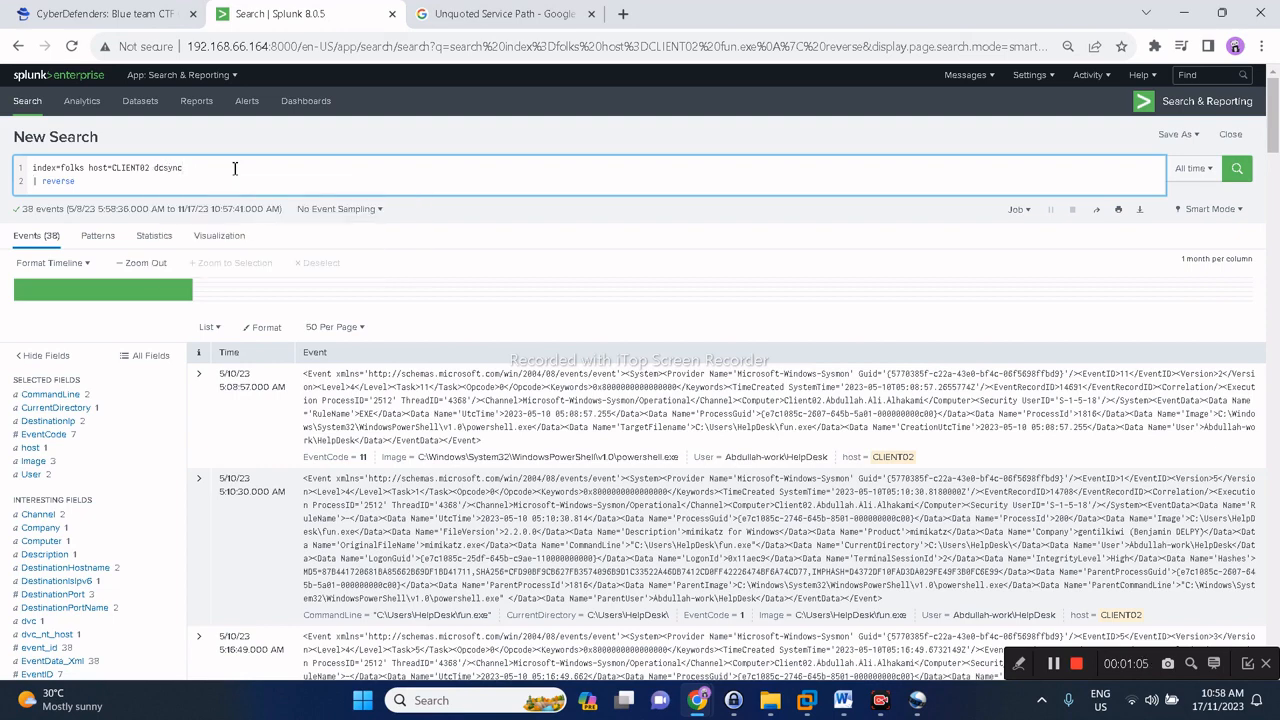
{"action": "key", "text": "shift+End"}
{"action": "type", "text": "sta"}
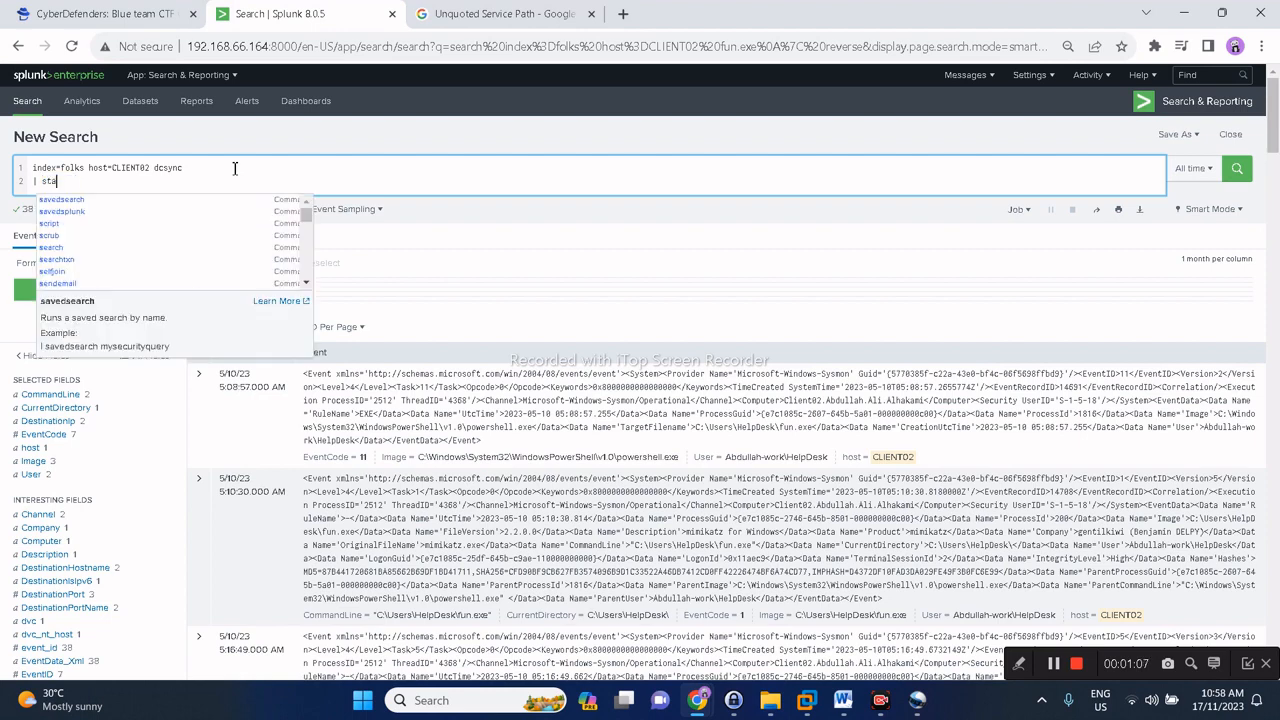
{"action": "type", "text": "ts Image,"}
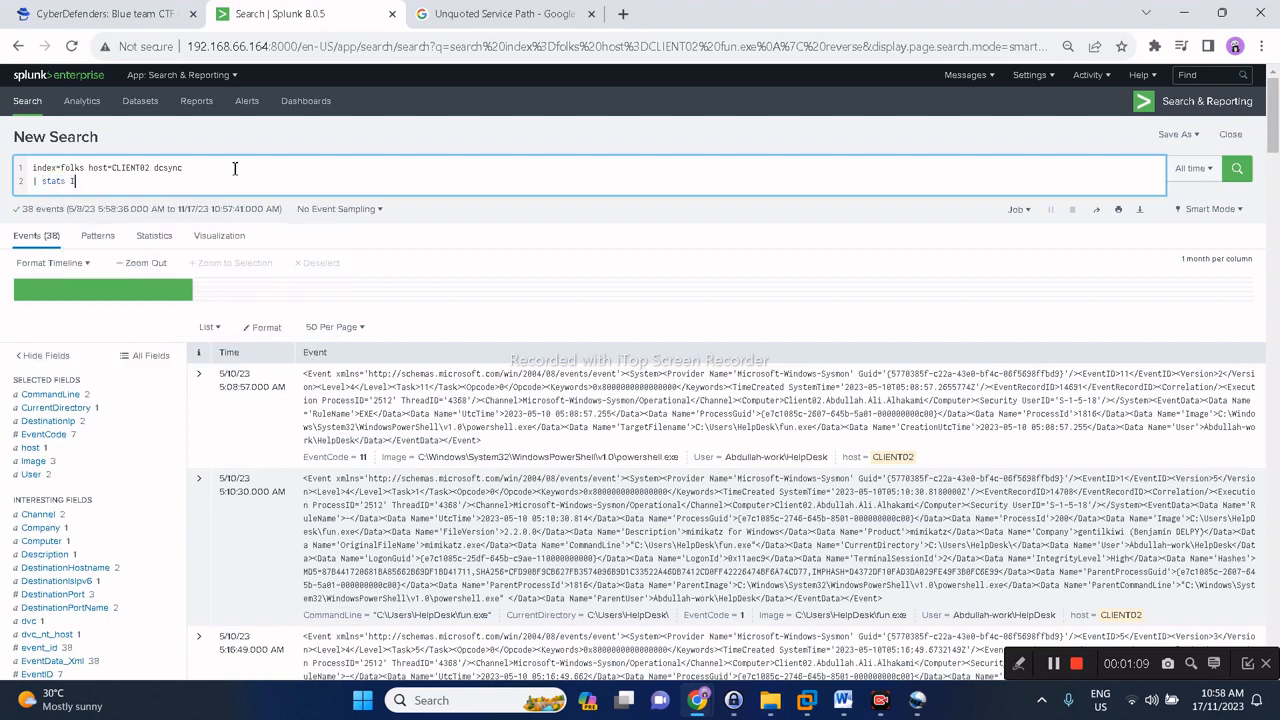
{"action": "type", "text": " Commandline"}
{"action": "key", "text": "Return"}
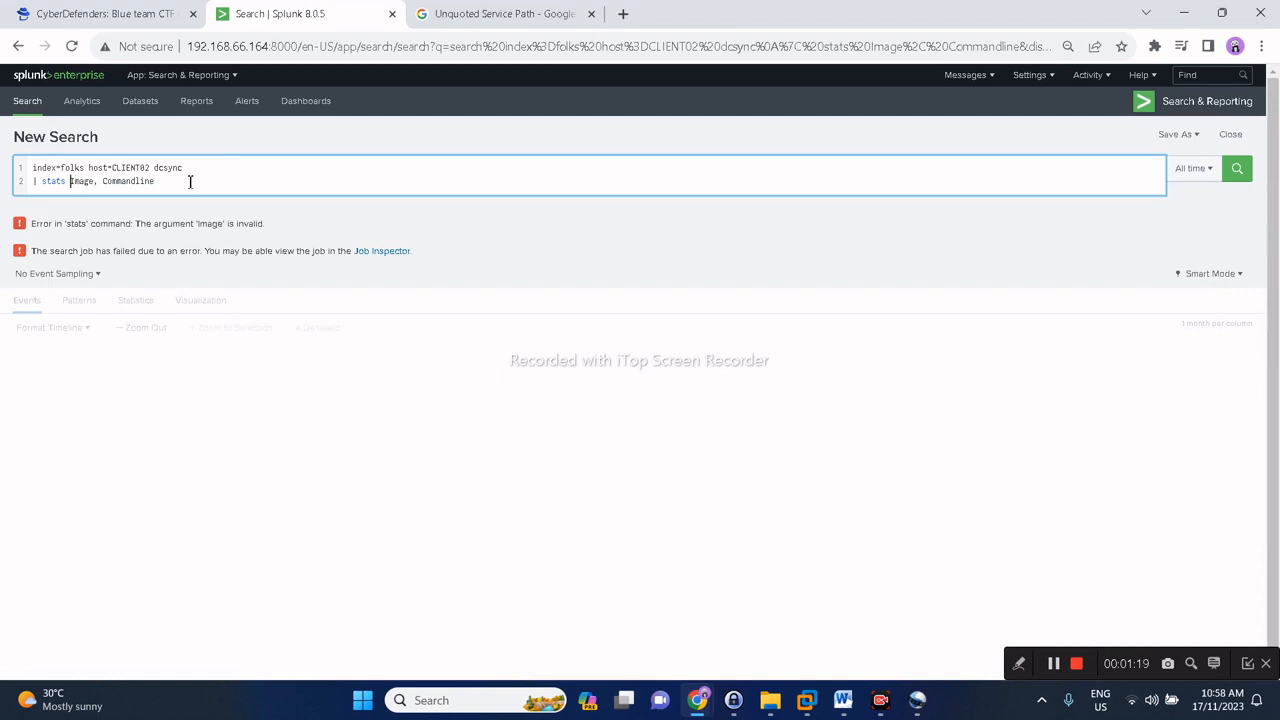
Insert count by after stats, correct the field name to CommandLine, and rerun the dcsync search.
{"action": "type", "text": "count by"}
{"action": "key", "text": "Return"}
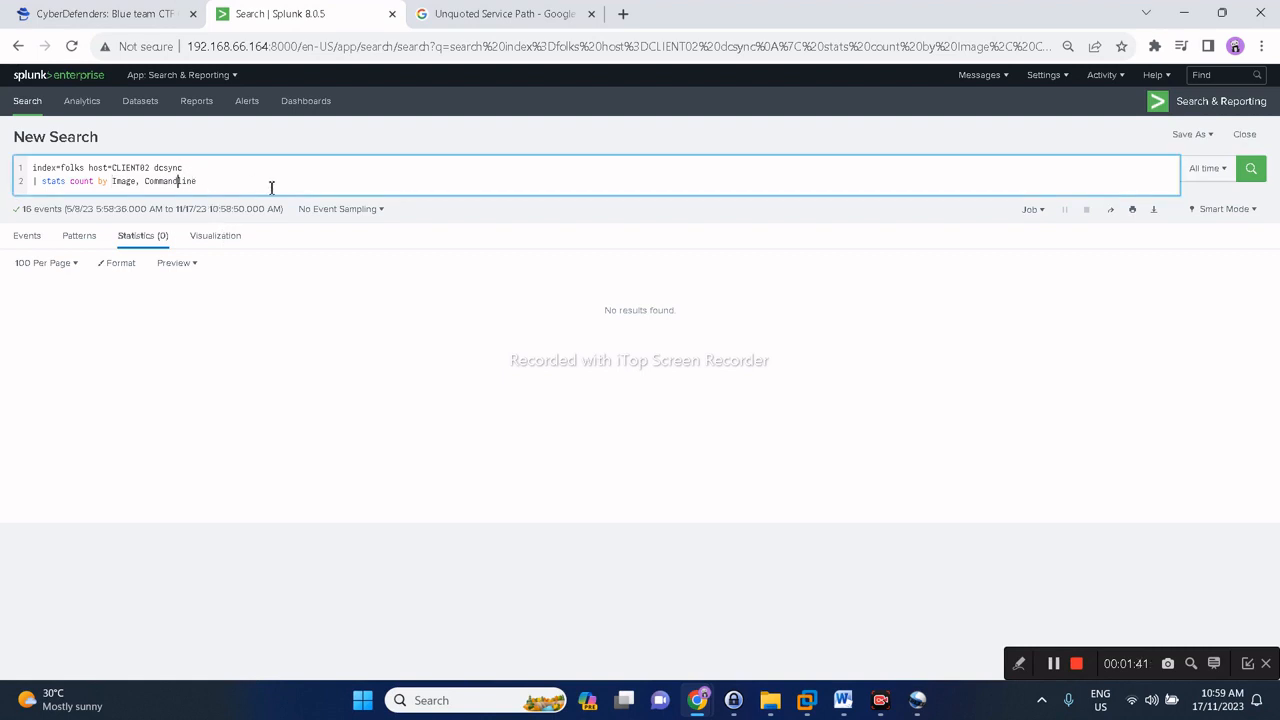
{"action": "key", "text": "BackSpace"}
{"action": "type", "text": "L"}
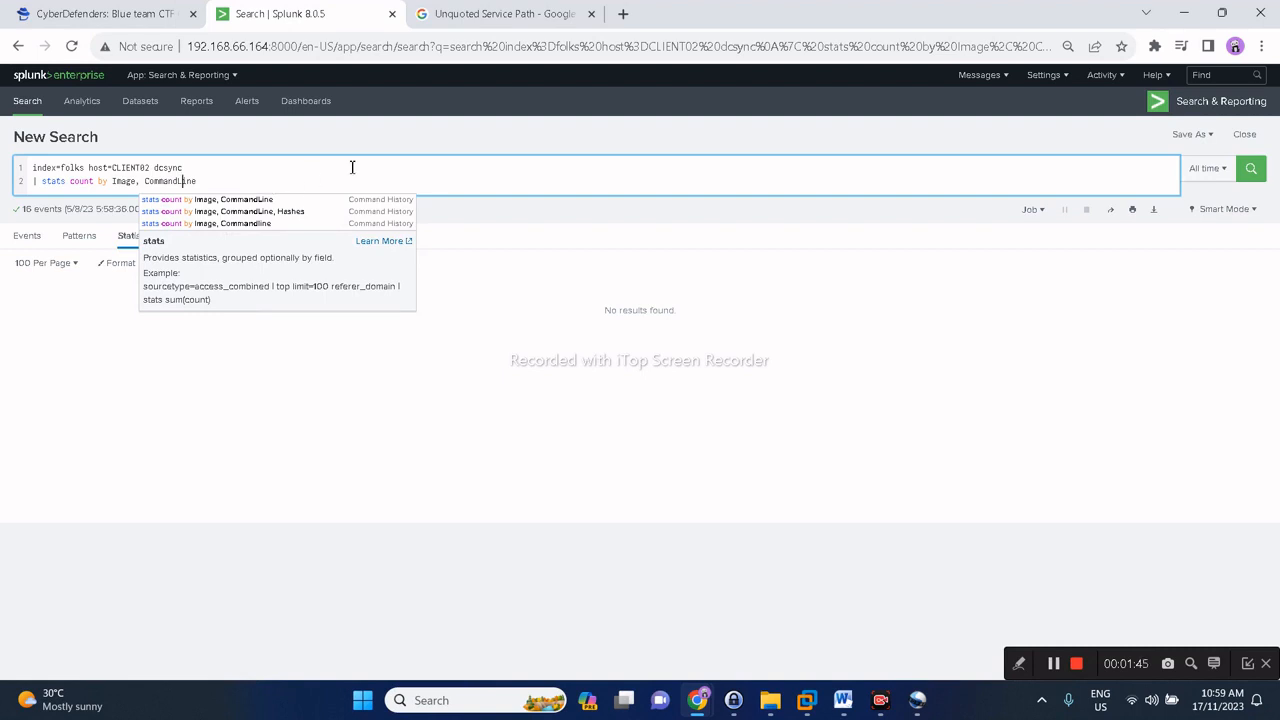
{"action": "left_click", "coordinate": [1250, 172]}
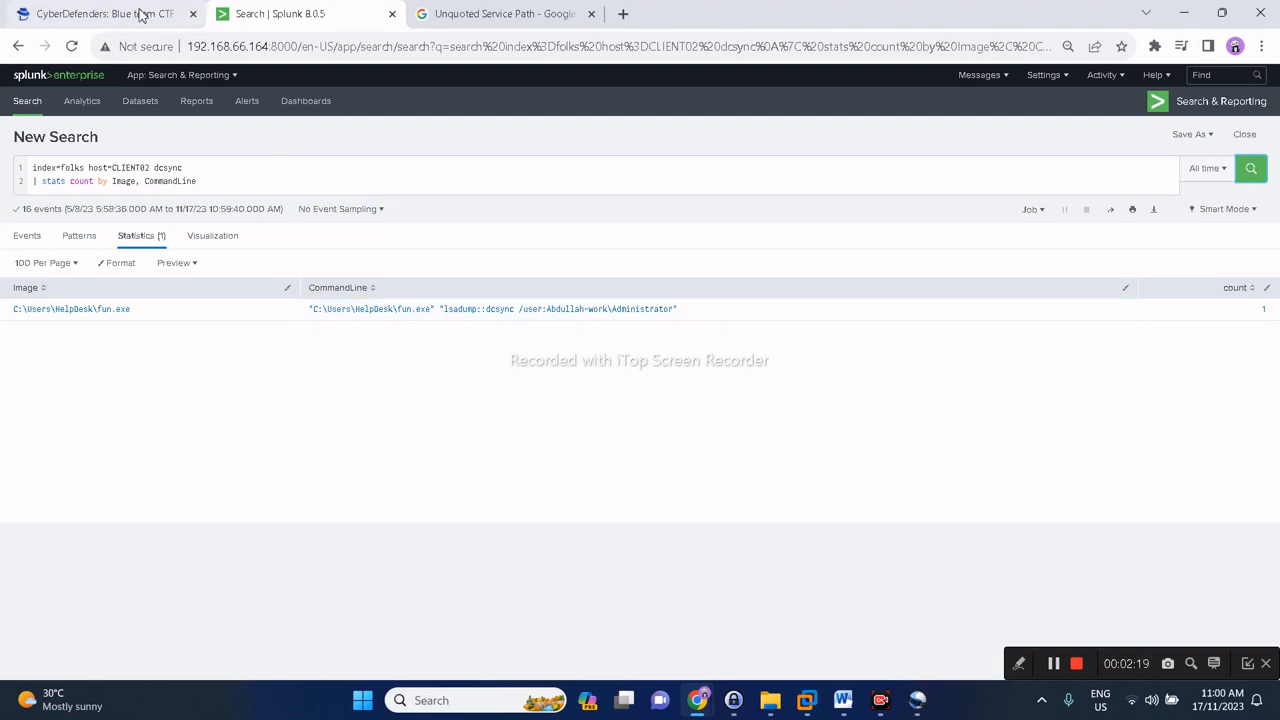
Compare the DCSync command line with the Q7 answer on CyberDefenders, and expand Q8 about the original name of fun.exe.
{"action": "left_click", "coordinate": [140, 14]}
{"action": "left_click", "coordinate": [345, 338]}
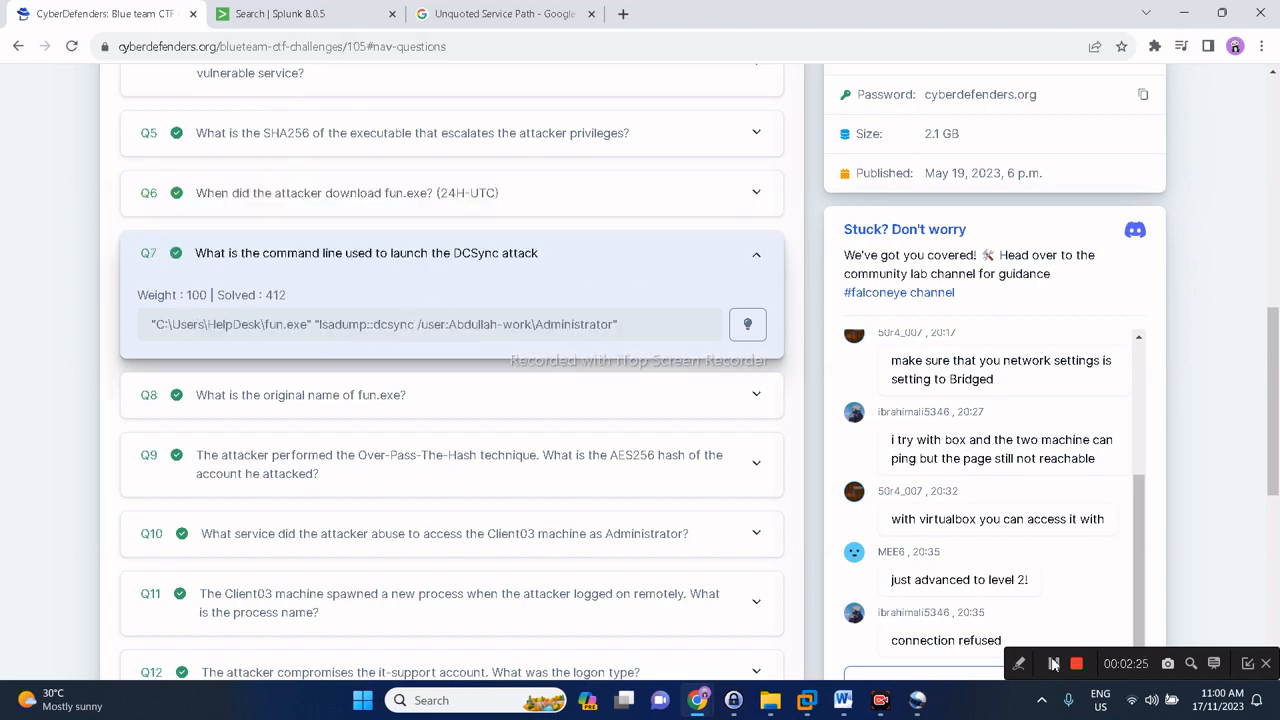
{"action": "scroll", "coordinate": [566, 340], "scroll_direction": "down", "scroll_amount": 1}
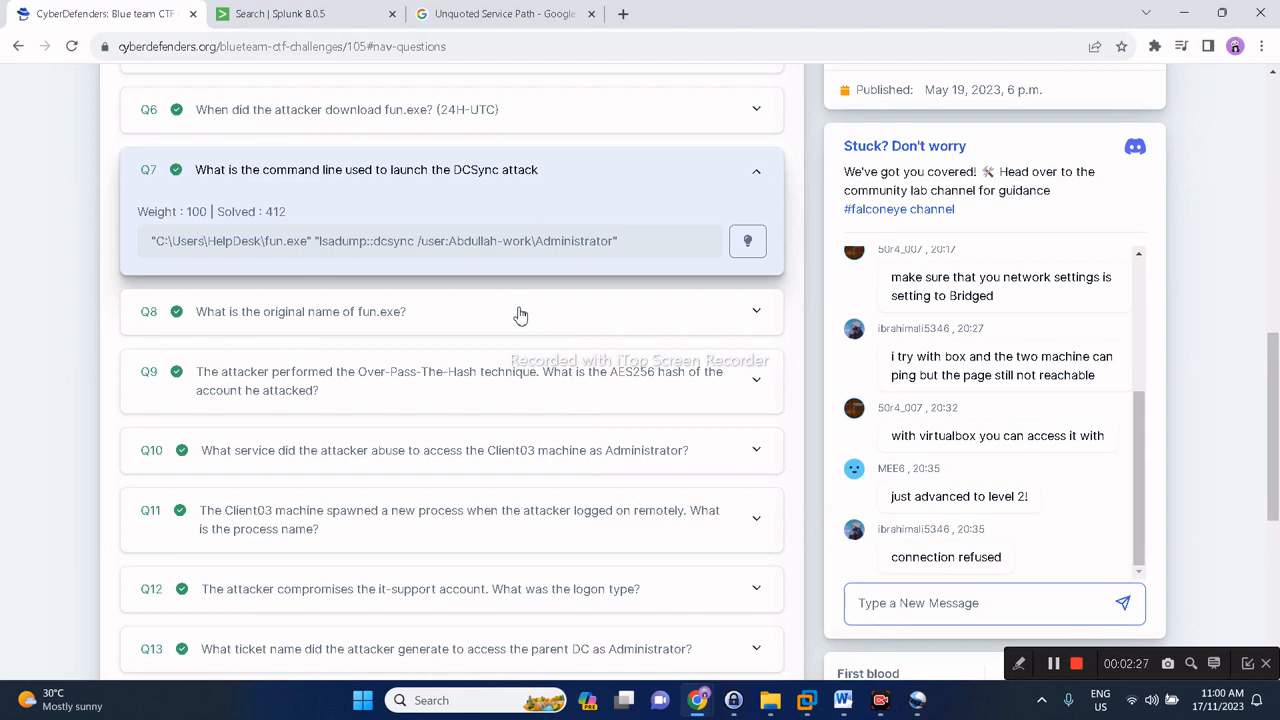
{"action": "scroll", "coordinate": [452, 327], "scroll_direction": "down", "scroll_amount": 1}
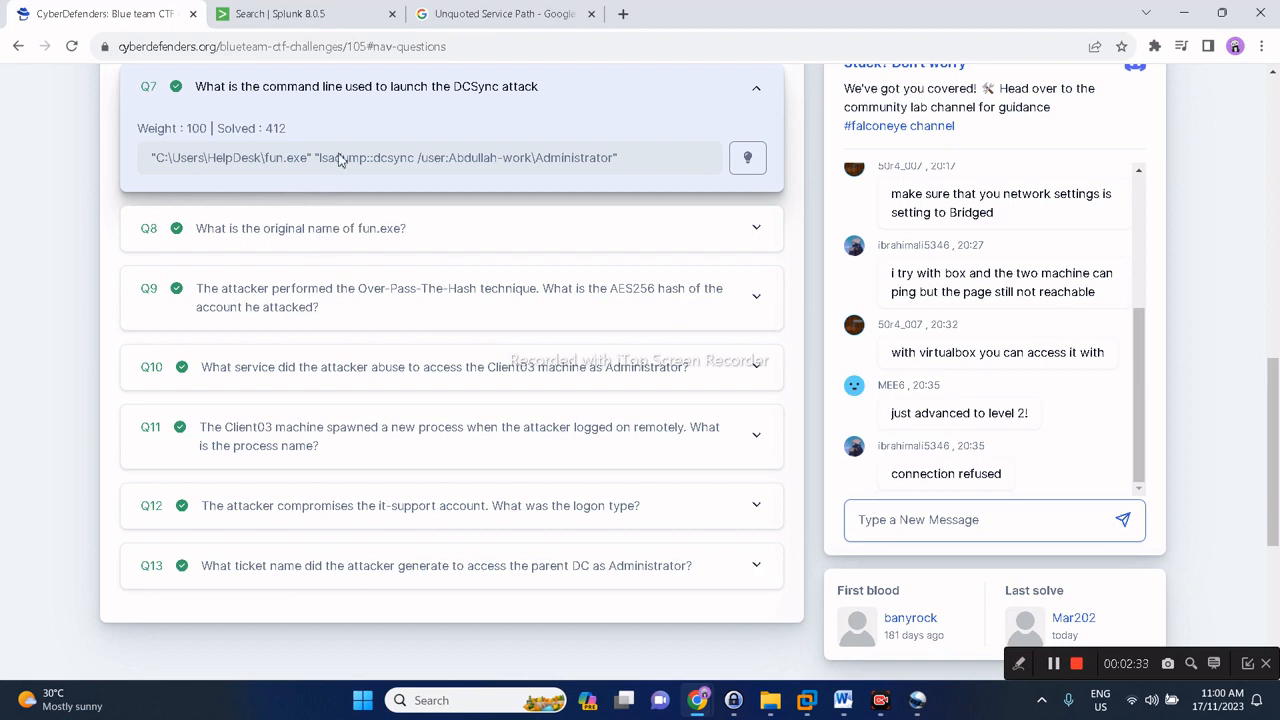
{"action": "left_click", "coordinate": [427, 230]}
{"action": "left_click", "coordinate": [450, 172]}
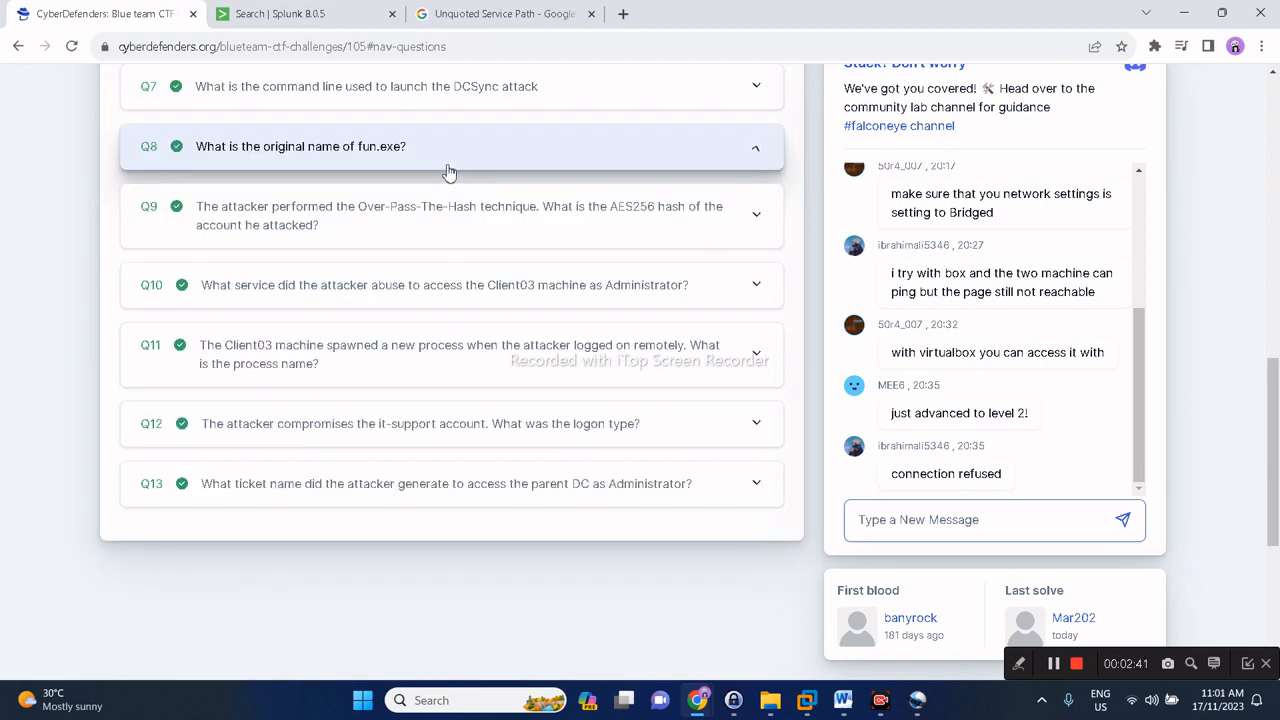
{"action": "left_click", "coordinate": [461, 150]}
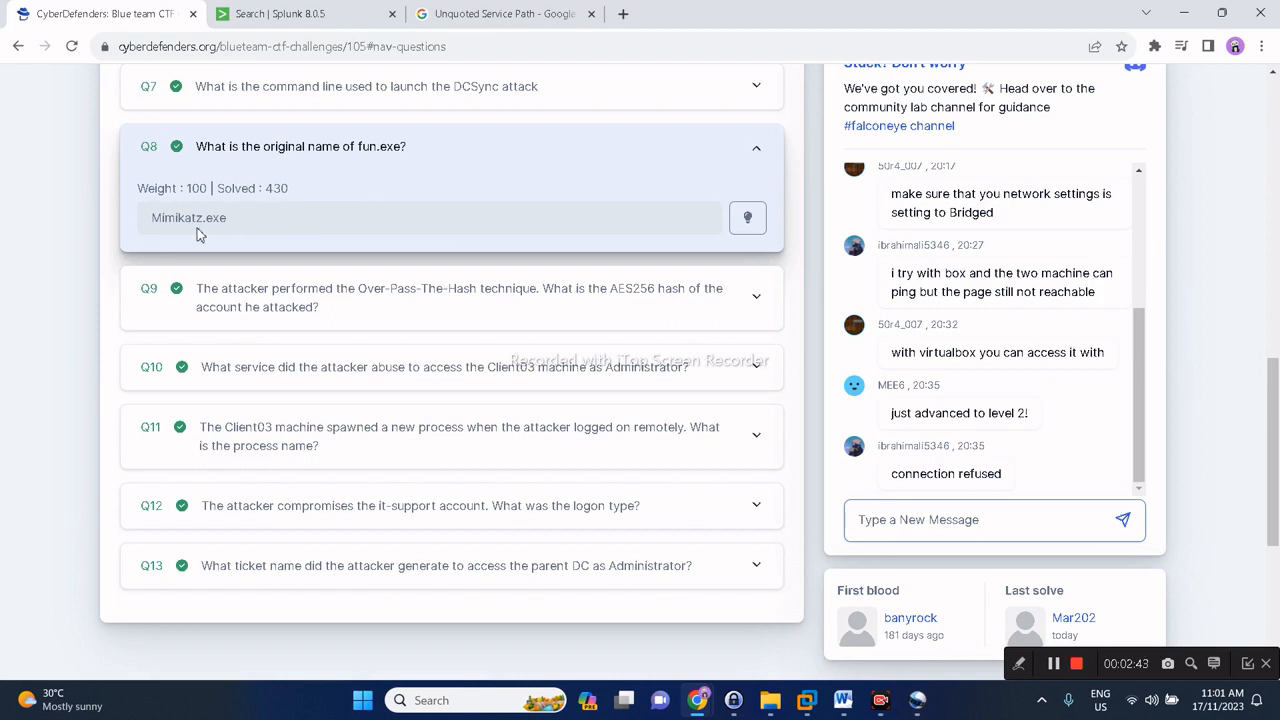
Remove dcsync from the Splunk query, copy and delete the stats line, and search index=folks host=CLIENT02 alone.
{"action": "left_click", "coordinate": [247, 8]}
{"action": "left_click", "coordinate": [216, 166]}
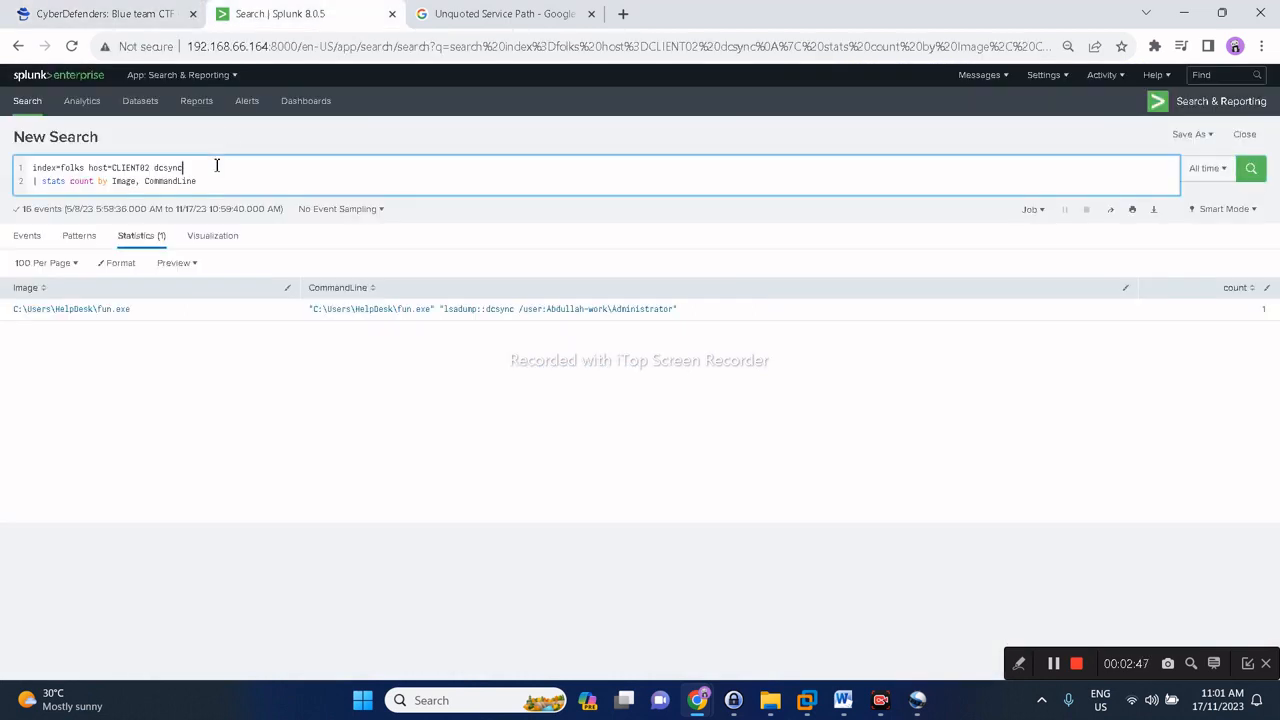
{"action": "double_click", "coordinate": [216, 166]}
{"action": "key", "text": "BackSpace"}
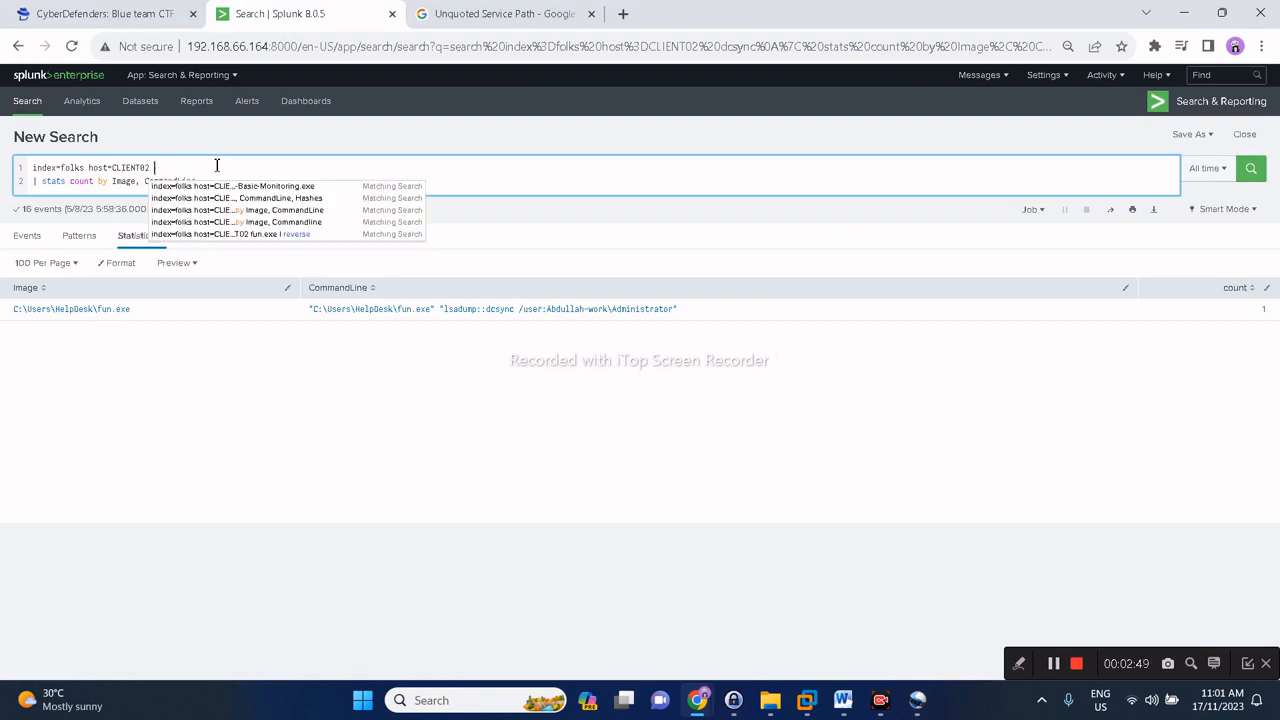
{"action": "key", "text": "Down"}
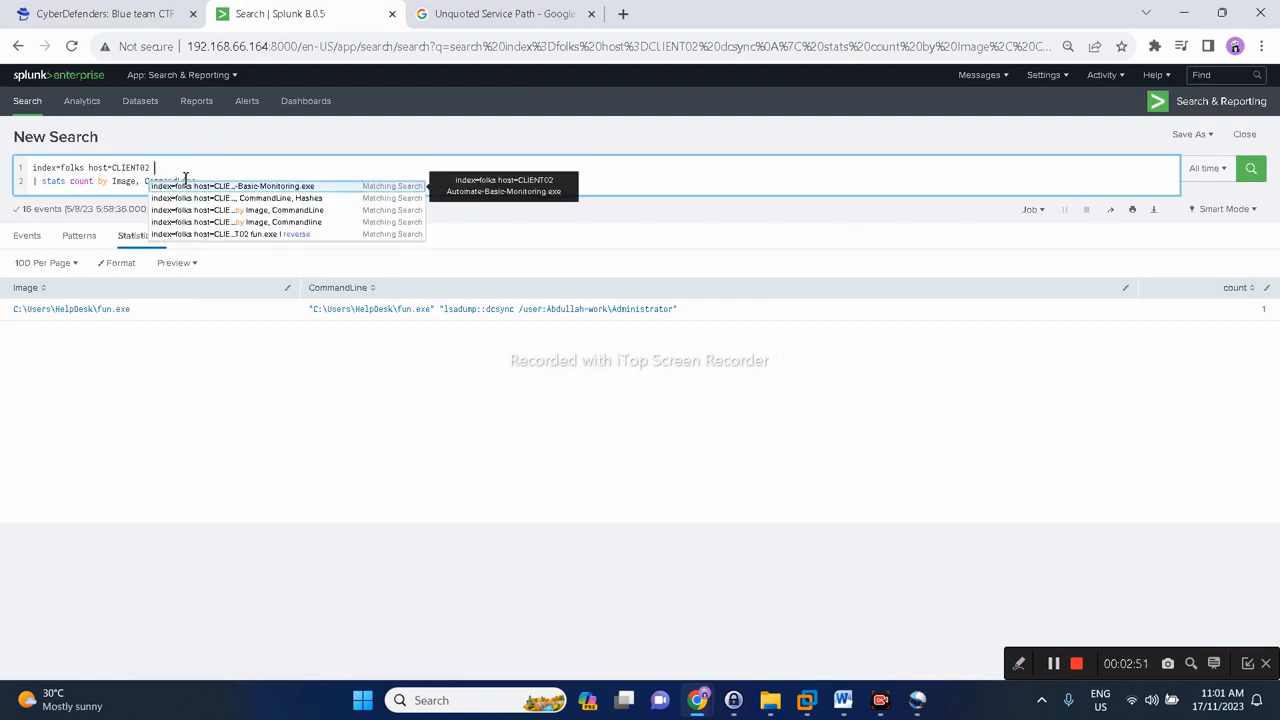
{"action": "left_click", "coordinate": [204, 172]}
{"action": "left_click", "coordinate": [249, 193]}
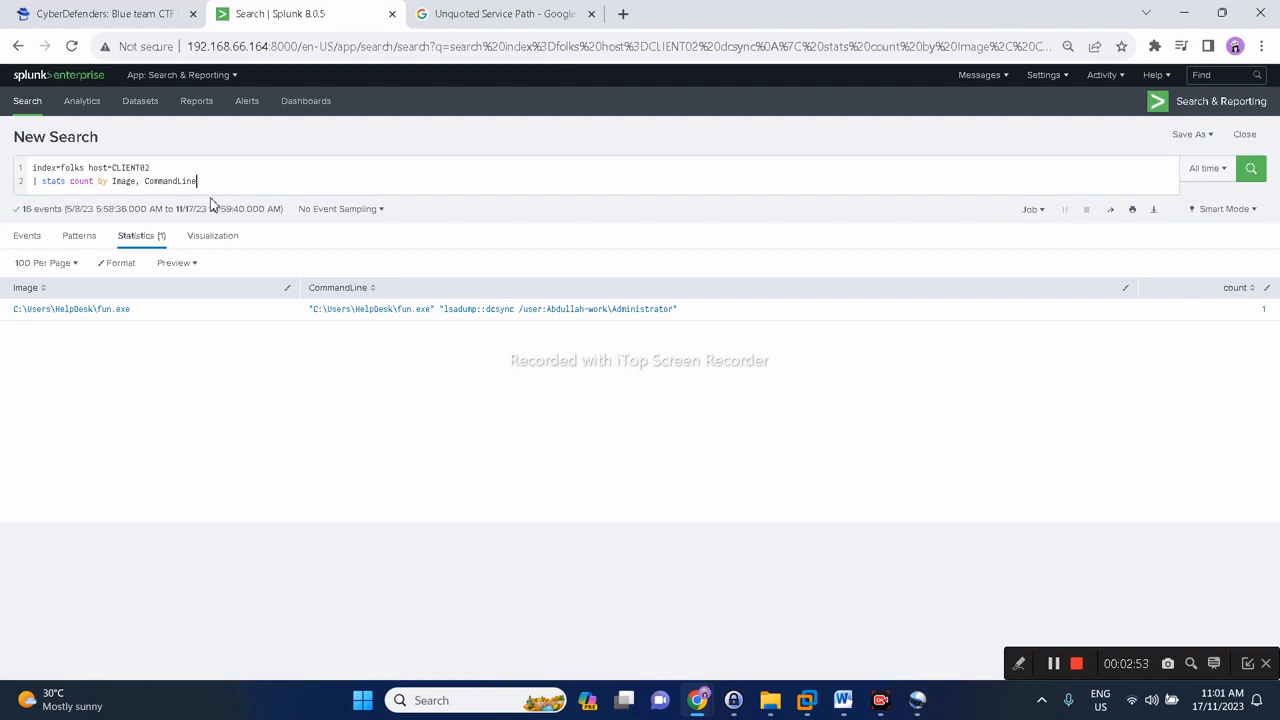
{"action": "left_click_drag", "start_coordinate": [6, 186], "coordinate": [6, 181]}
{"action": "key", "text": "ctrl+c"}
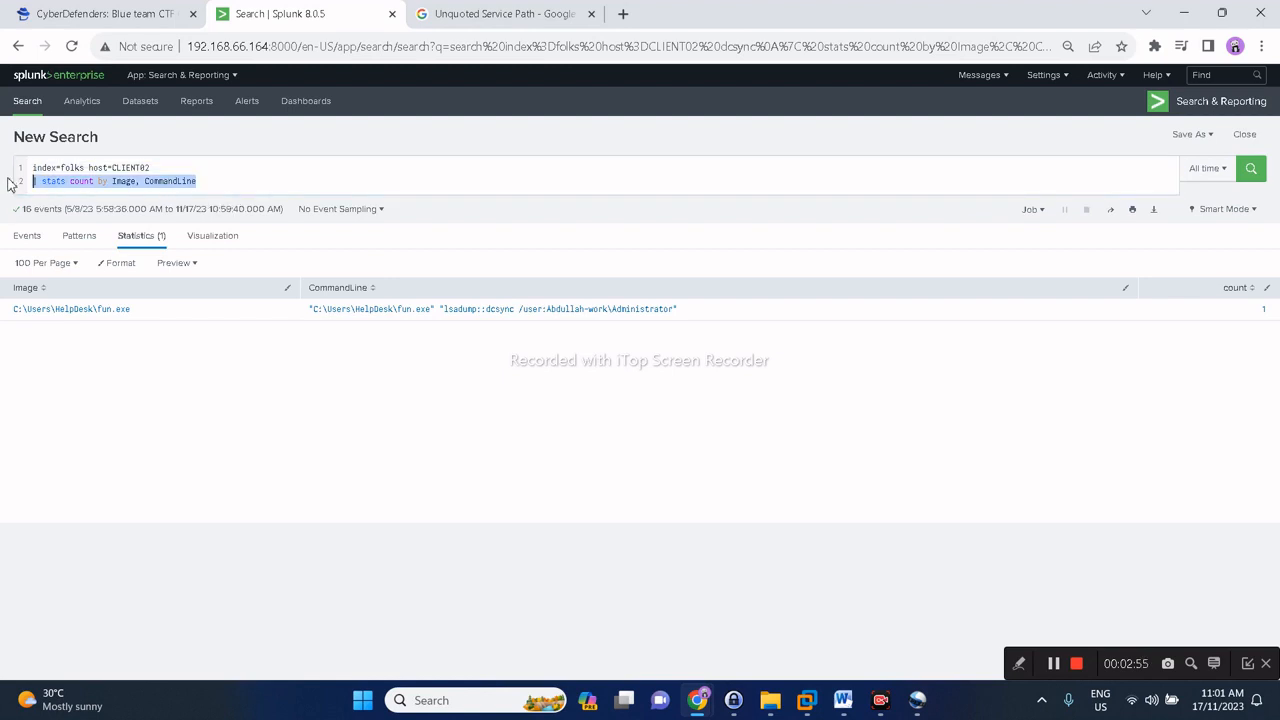
{"action": "key", "text": "BackSpace"}
{"action": "key", "text": "BackSpace"}
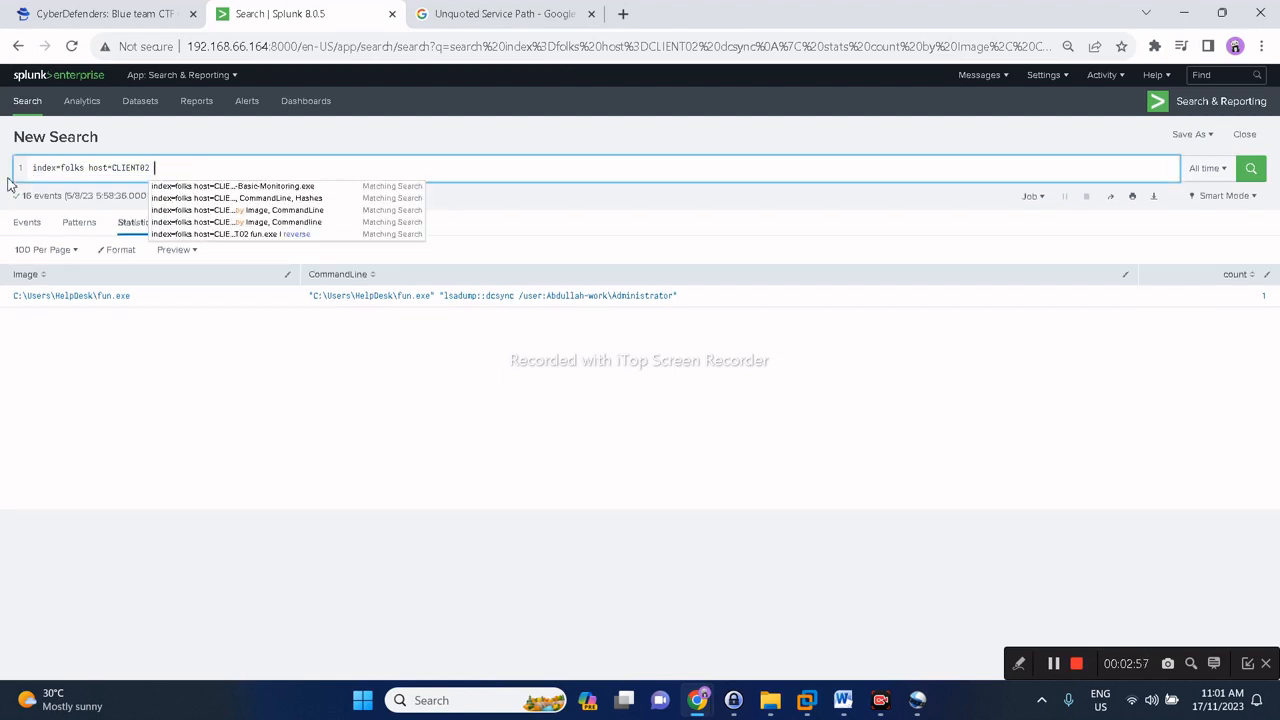
{"action": "left_click", "coordinate": [1250, 168]}
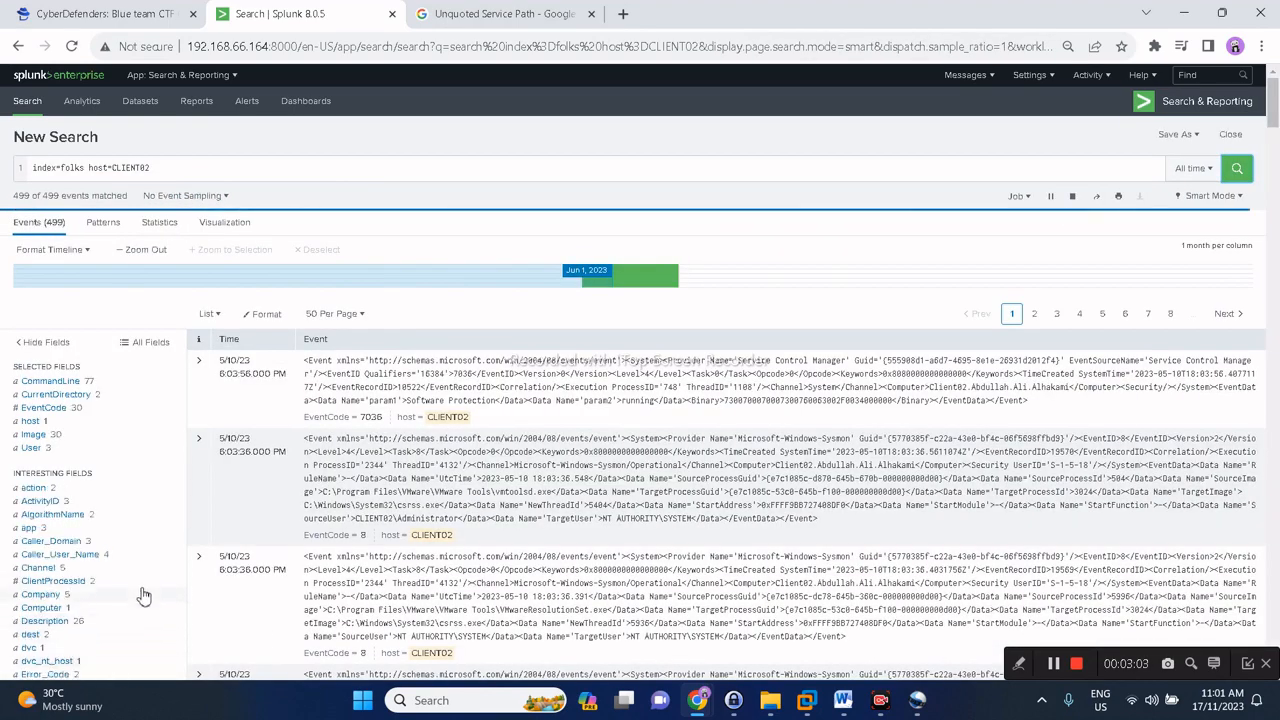
Find the original file name field, restore the stats line with OriginalFileName added, filter on fun.exe and run the search.
{"action": "scroll", "coordinate": [141, 576], "scroll_direction": "down", "scroll_amount": 2}
{"action": "scroll", "coordinate": [141, 576], "scroll_direction": "down", "scroll_amount": 4}
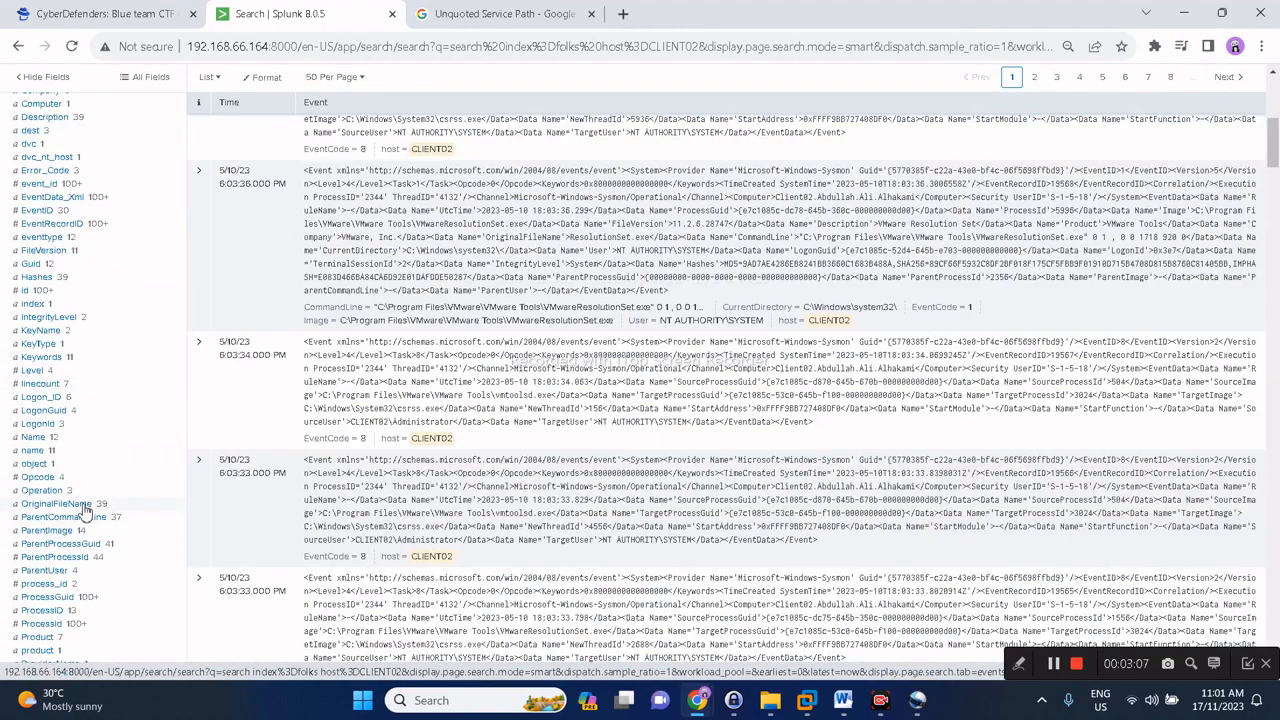
{"action": "scroll", "coordinate": [270, 480], "scroll_direction": "up", "scroll_amount": 7}
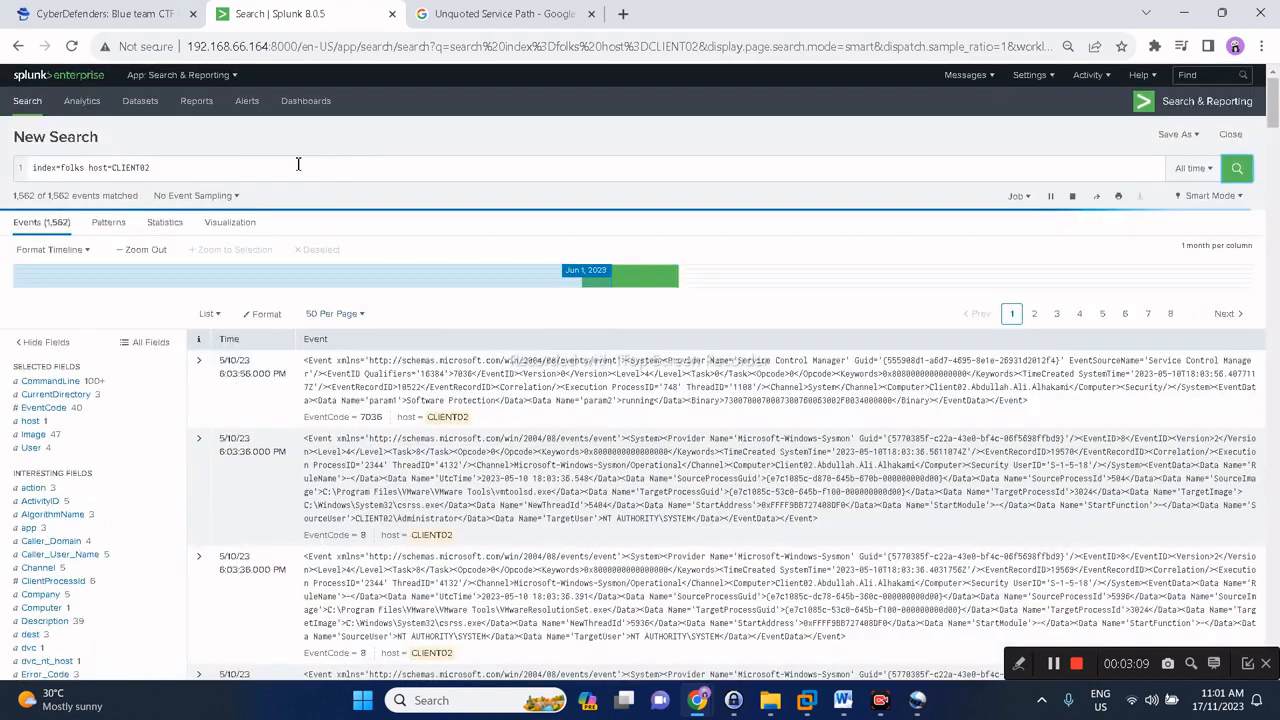
{"action": "key", "text": "ctrl+v"}
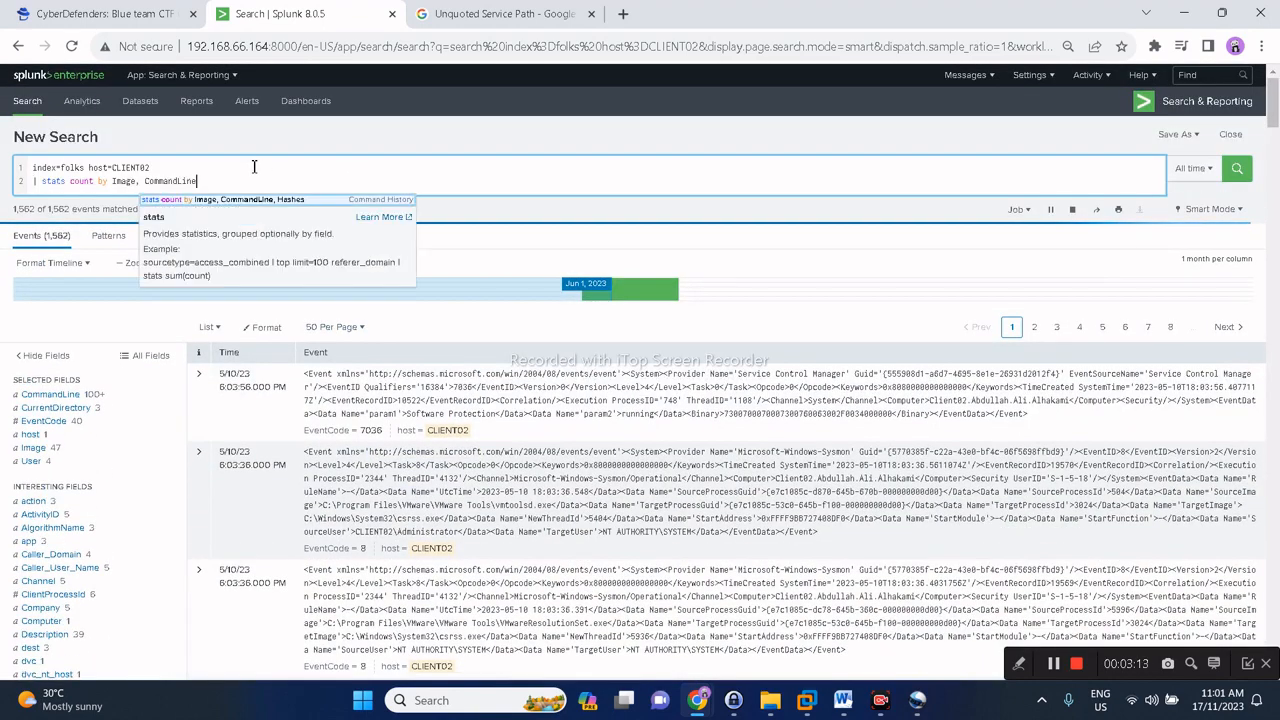
{"action": "type", "text": ", Origi"}
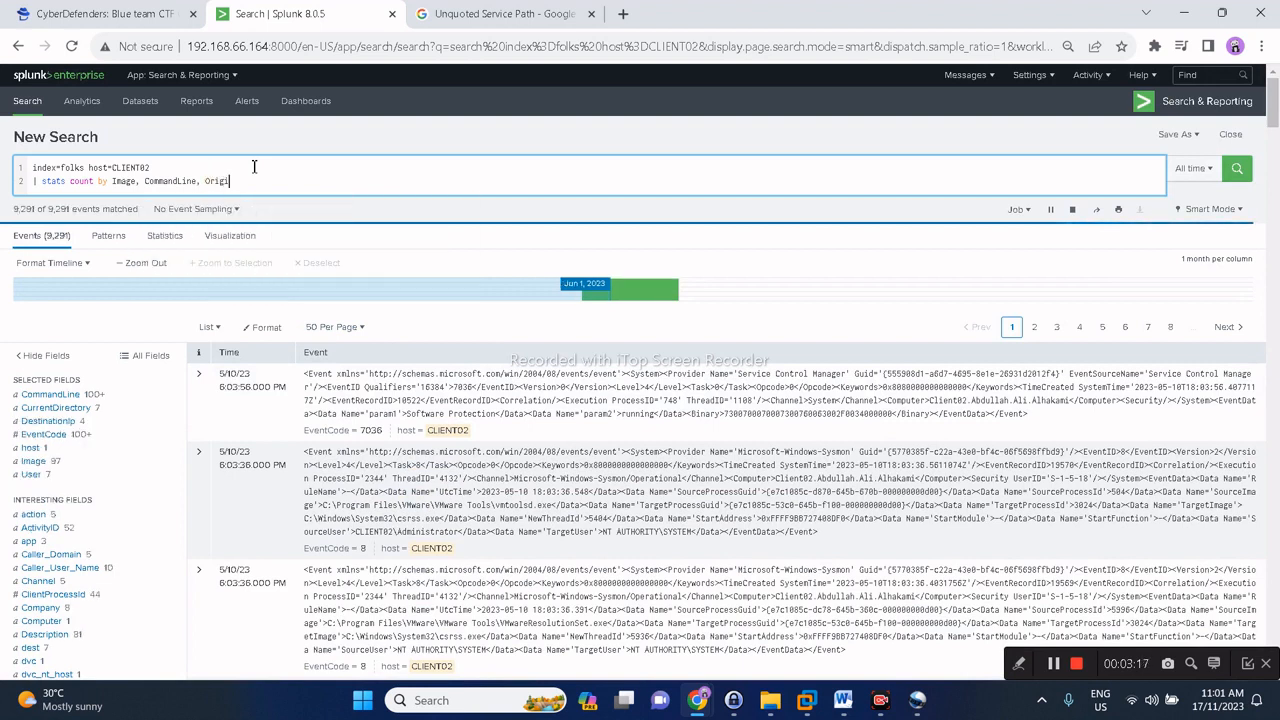
{"action": "type", "text": "nalFileName"}
{"action": "left_click", "coordinate": [254, 167]}
{"action": "type", "text": "fun.exe"}
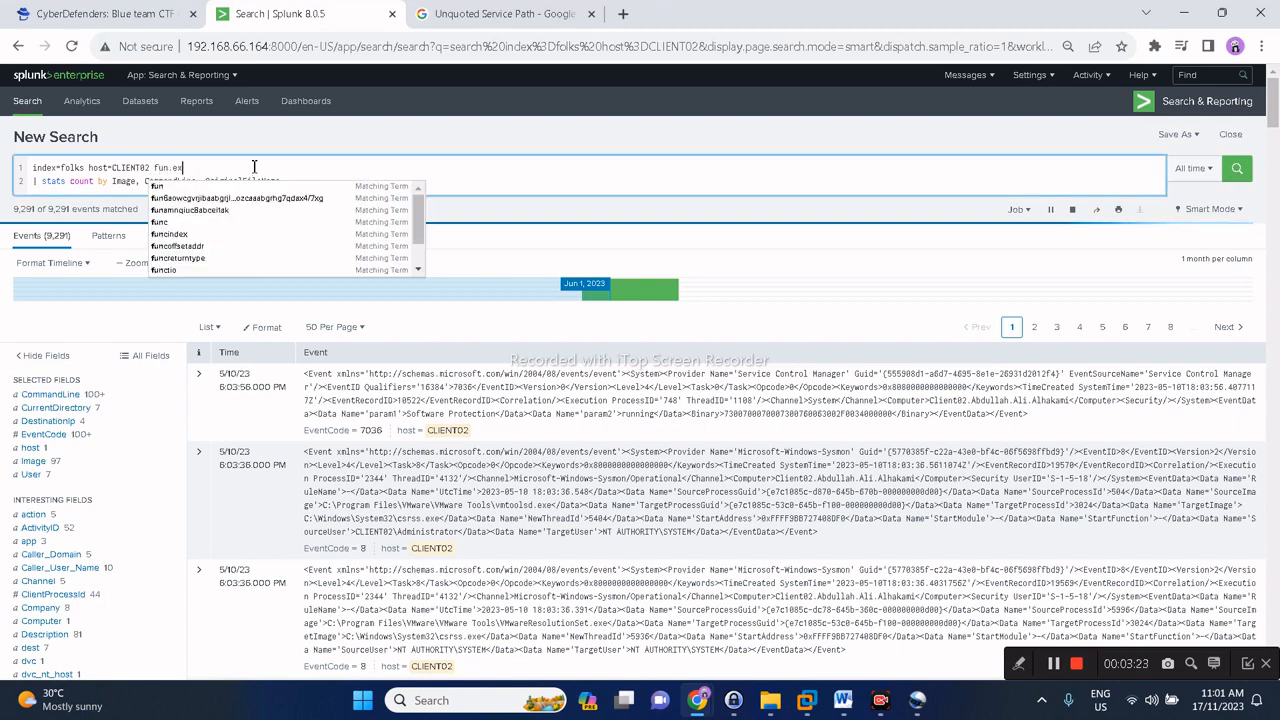
{"action": "key", "text": "Return"}
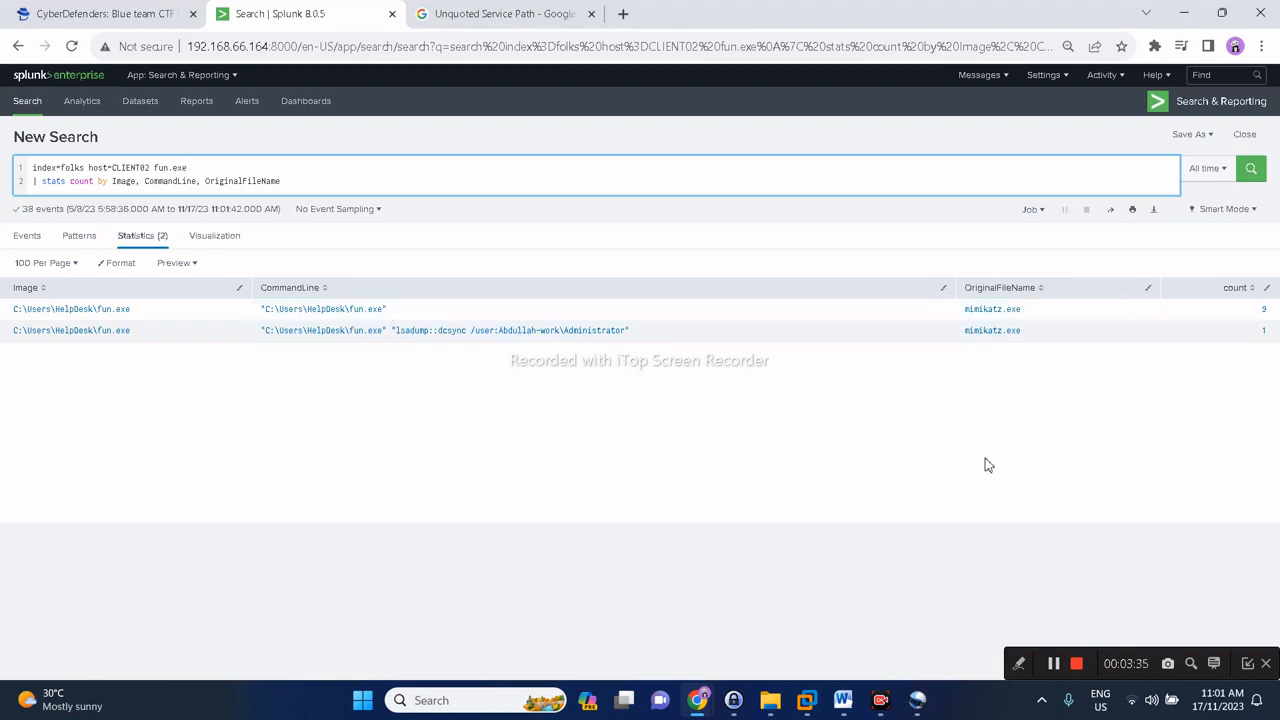
Review Q9 about the AES256 hash on CyberDefenders, replace fun.exe with aes256 in the Splunk query and run the search.
{"action": "left_click", "coordinate": [157, 14]}
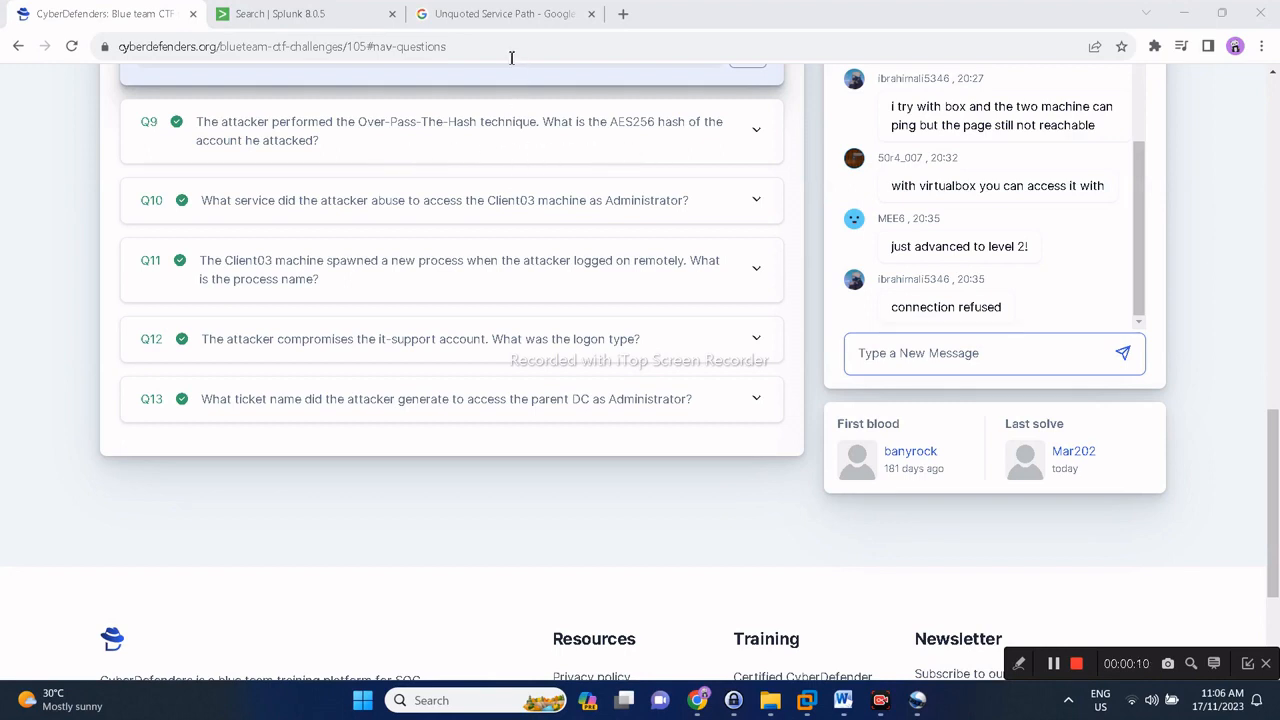
{"action": "left_click", "coordinate": [316, 18]}
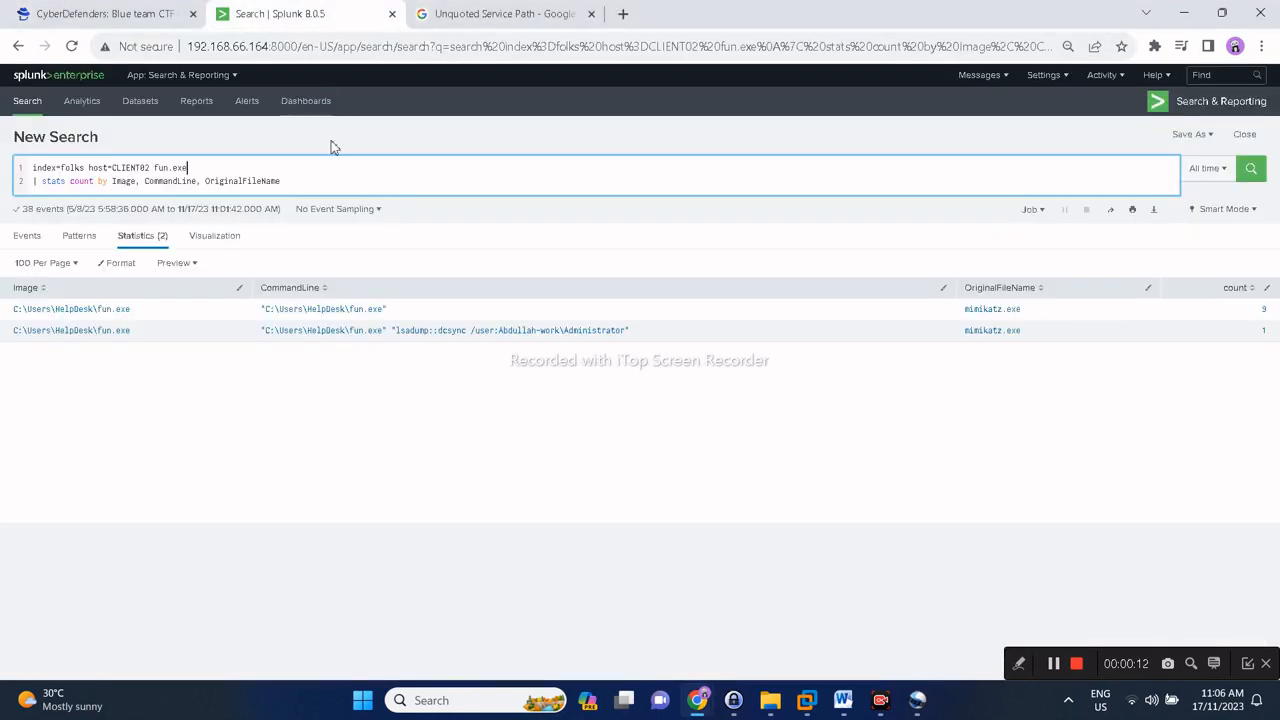
{"action": "left_click_drag", "start_coordinate": [155, 170], "coordinate": [217, 171]}
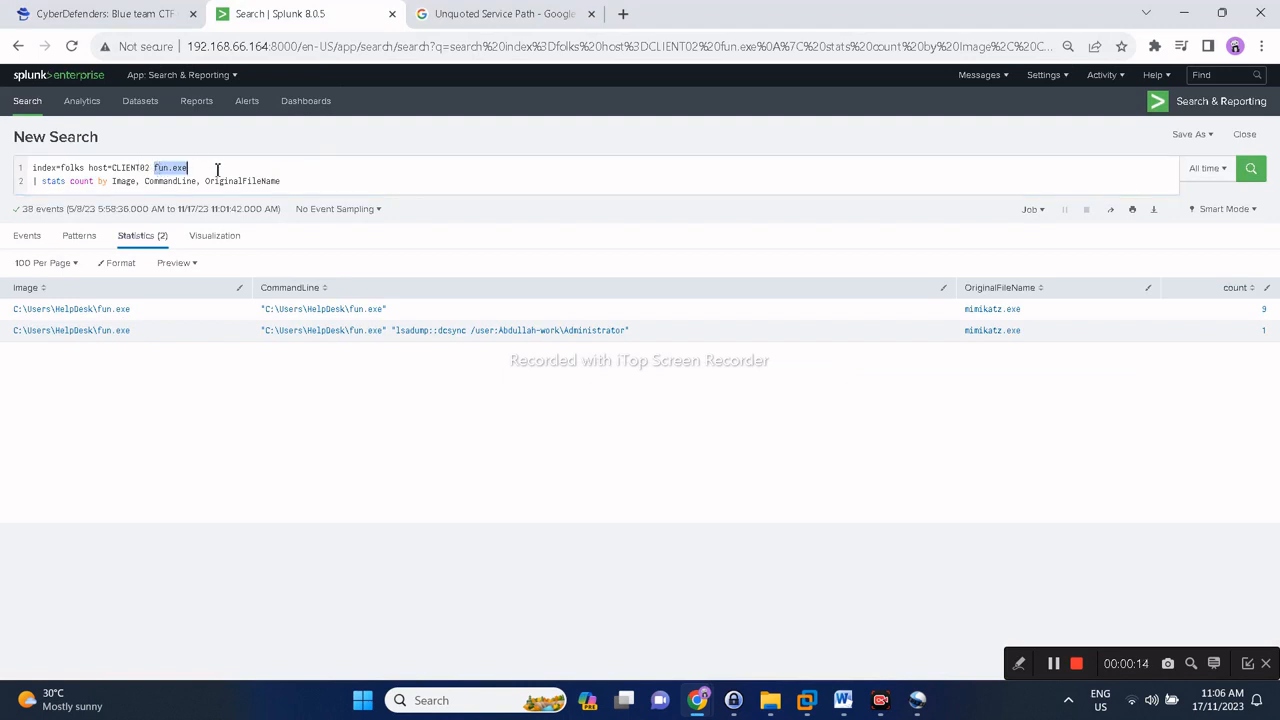
{"action": "type", "text": "ae"}
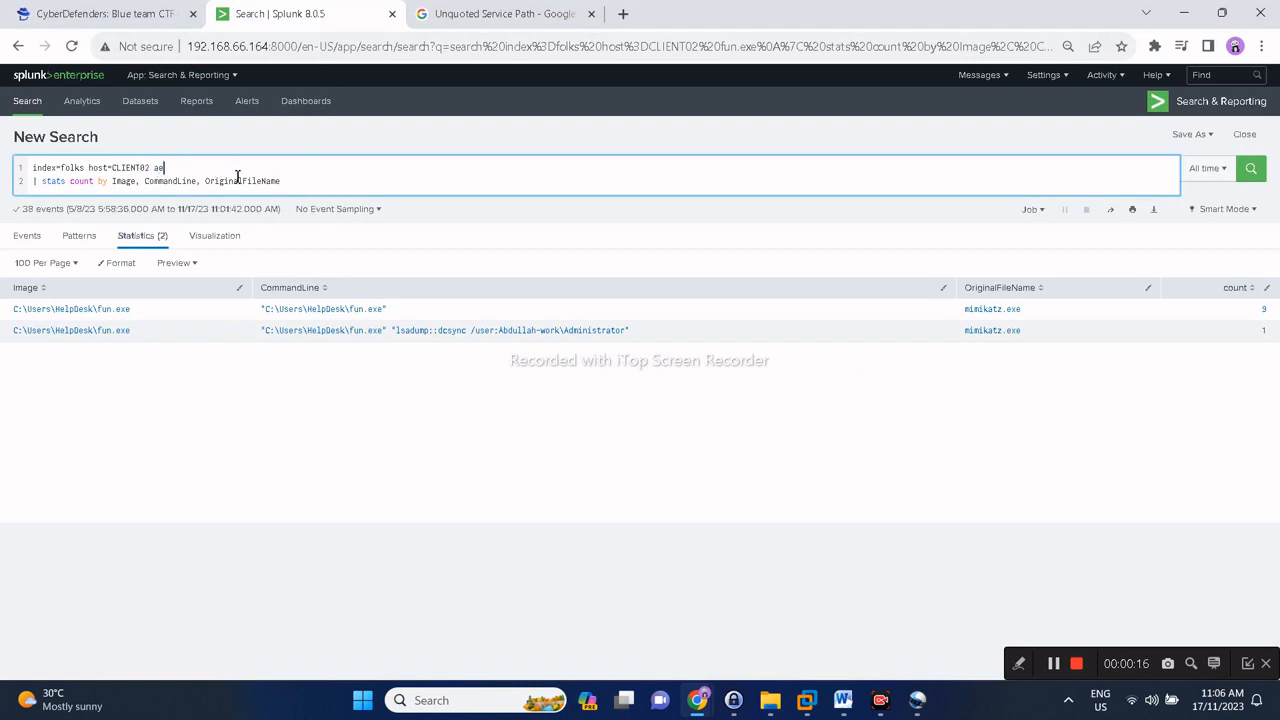
{"action": "type", "text": "s256"}
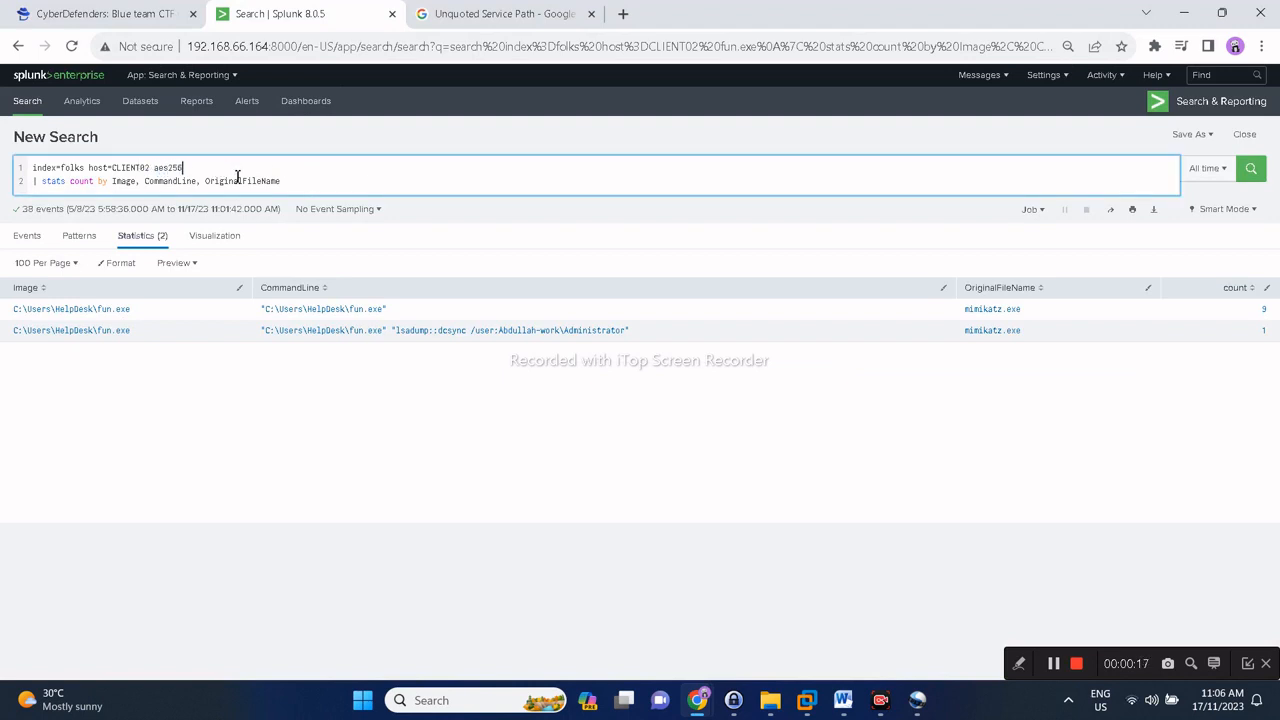
{"action": "left_click", "coordinate": [1250, 184]}
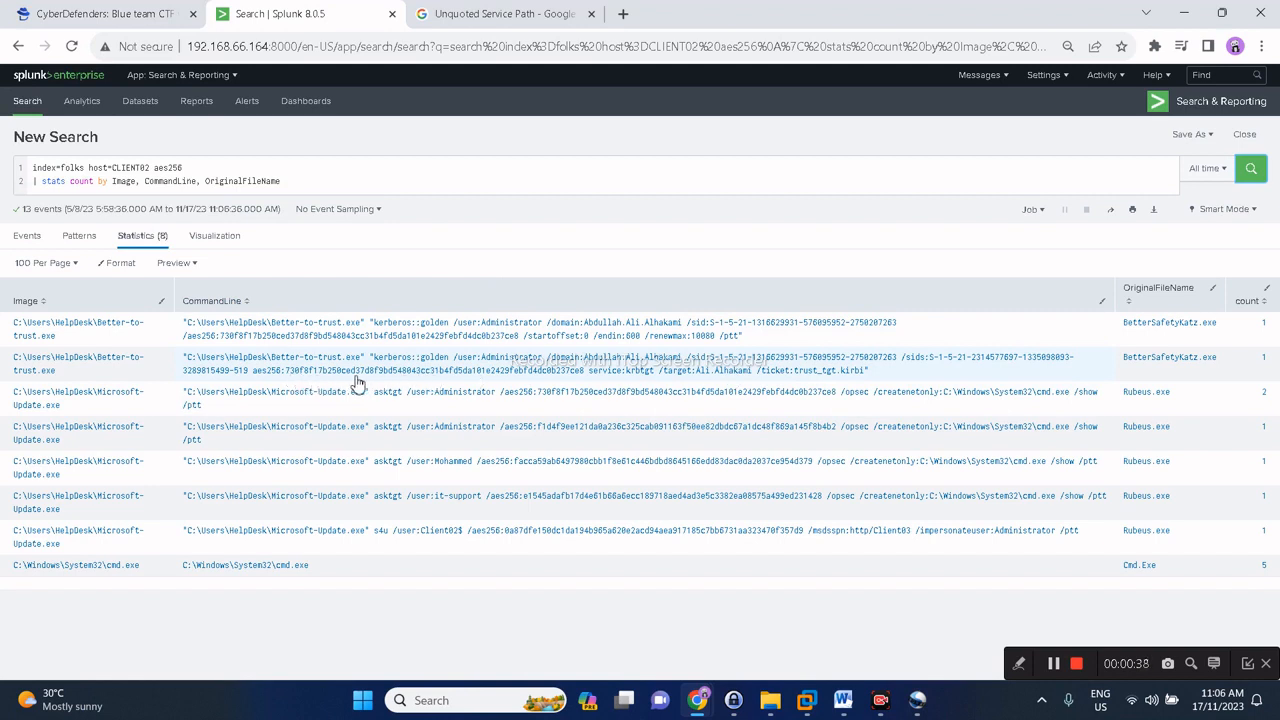
Reveal the Q9 answer on CyberDefenders, compare it with the aes256 command lines in Splunk, and read Q10 about the abused service.
{"action": "left_click", "coordinate": [127, 12]}
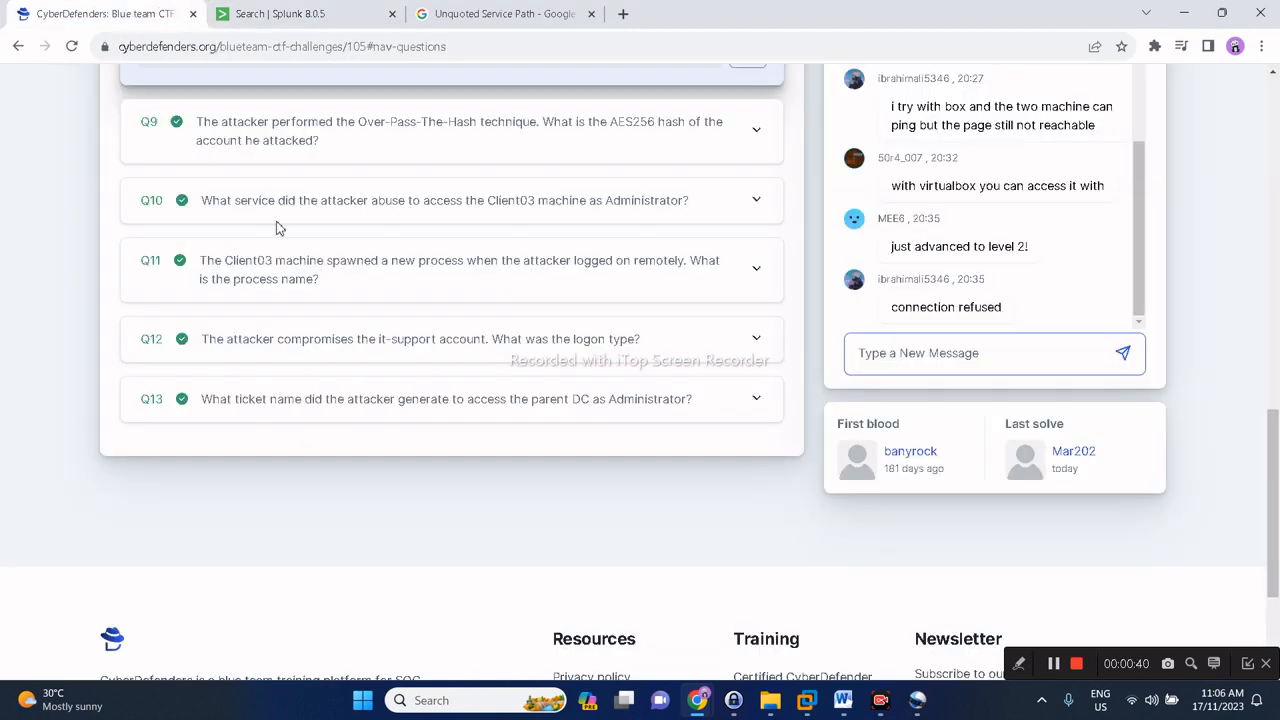
{"action": "left_click", "coordinate": [292, 142]}
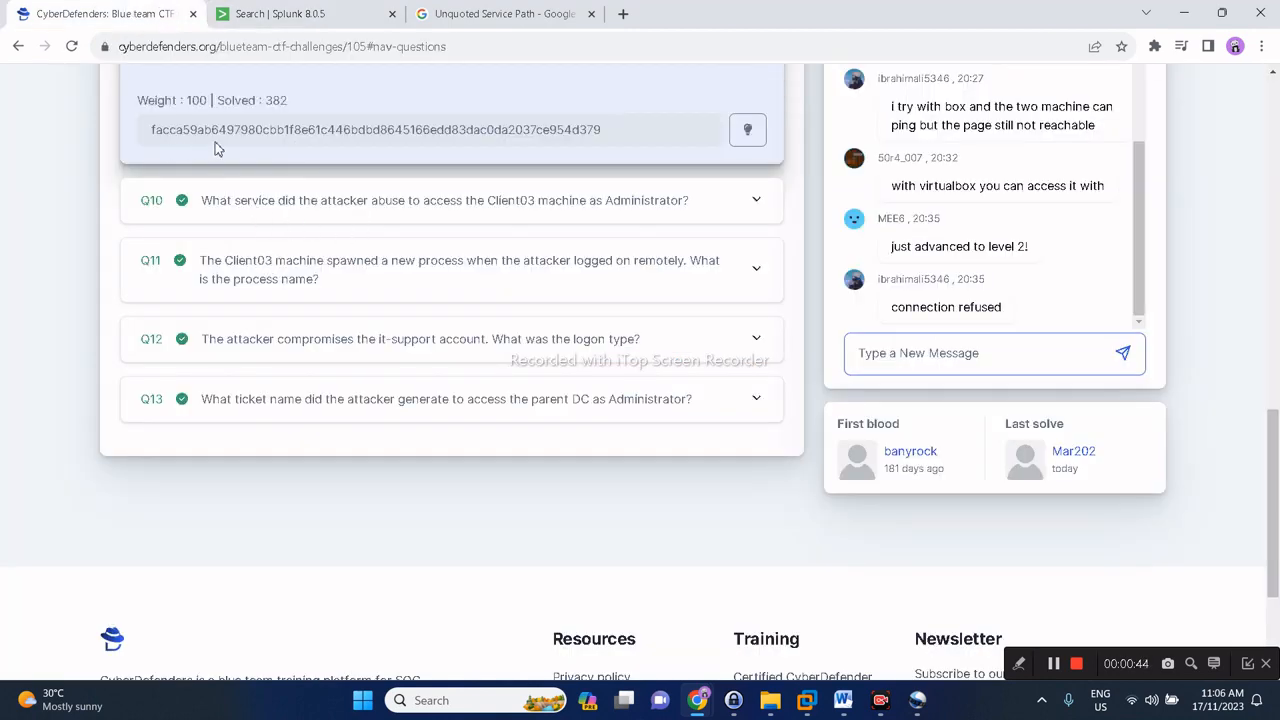
{"action": "left_click", "coordinate": [298, 12]}
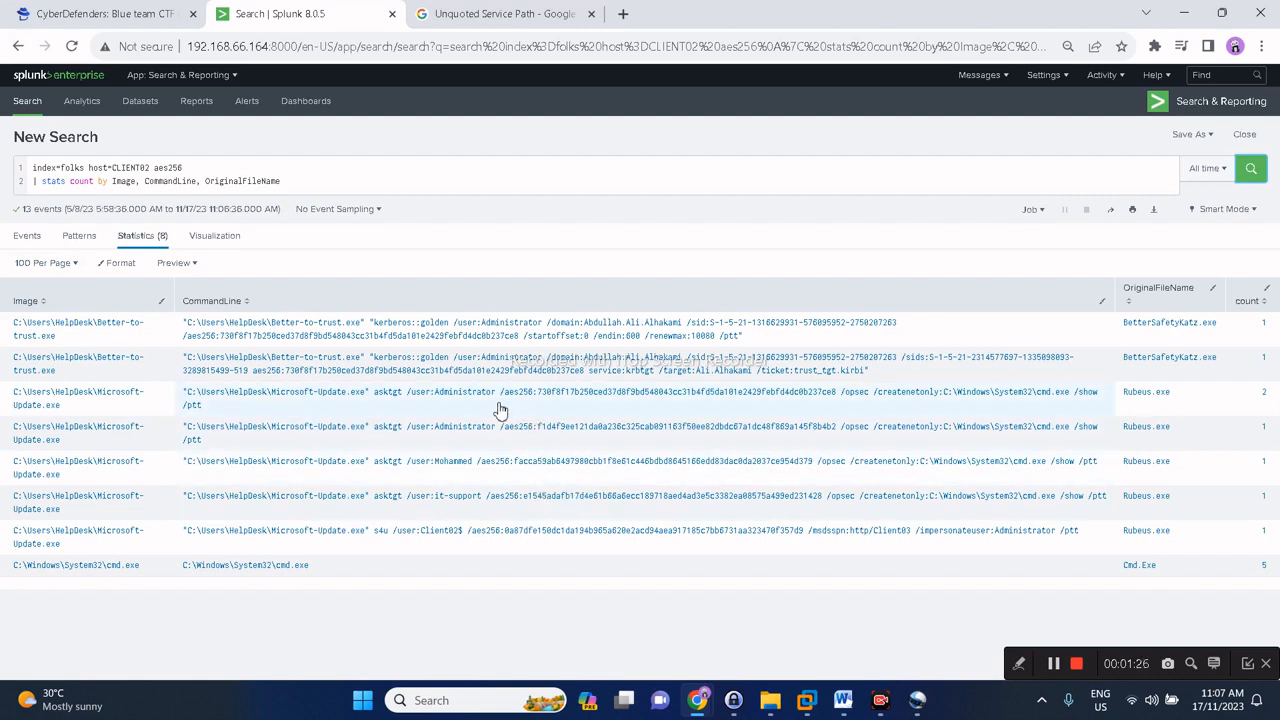
{"action": "left_click", "coordinate": [145, 14]}
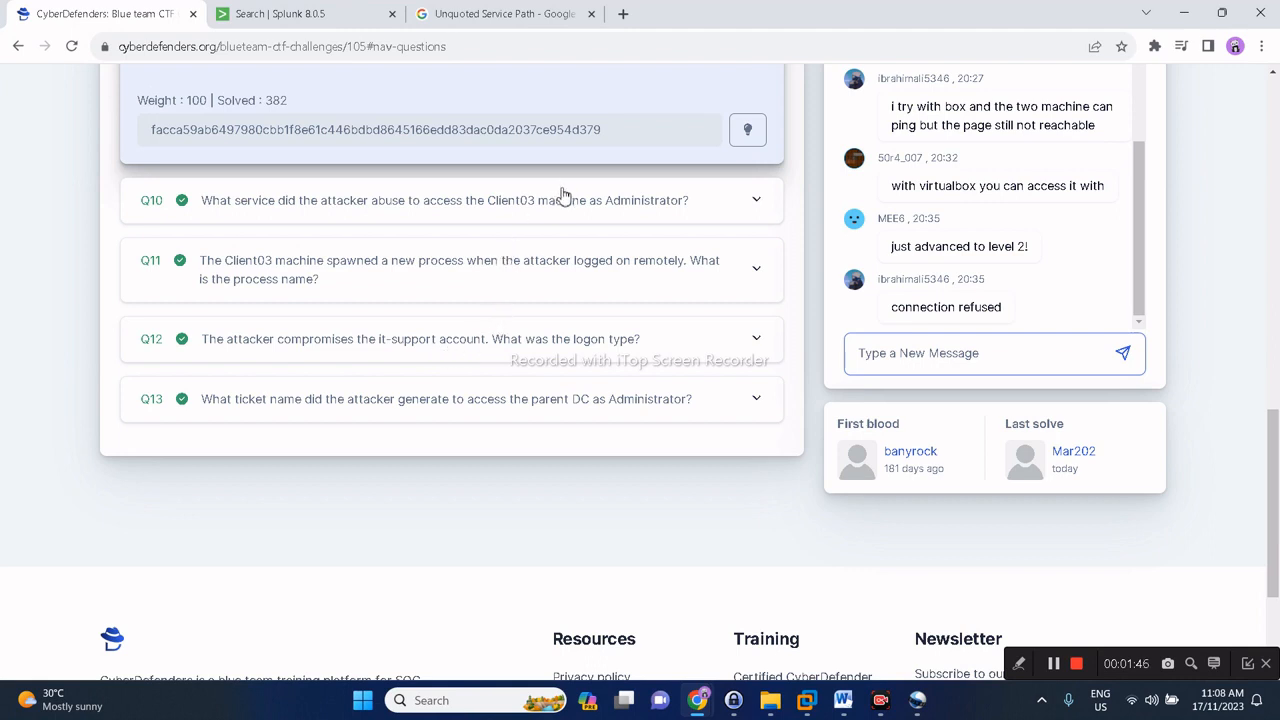
In the Splunk query, replace aes256 with CLIENT03 Administrator and OriginalFileName with _time, and run the search.
{"action": "left_click", "coordinate": [305, 13]}
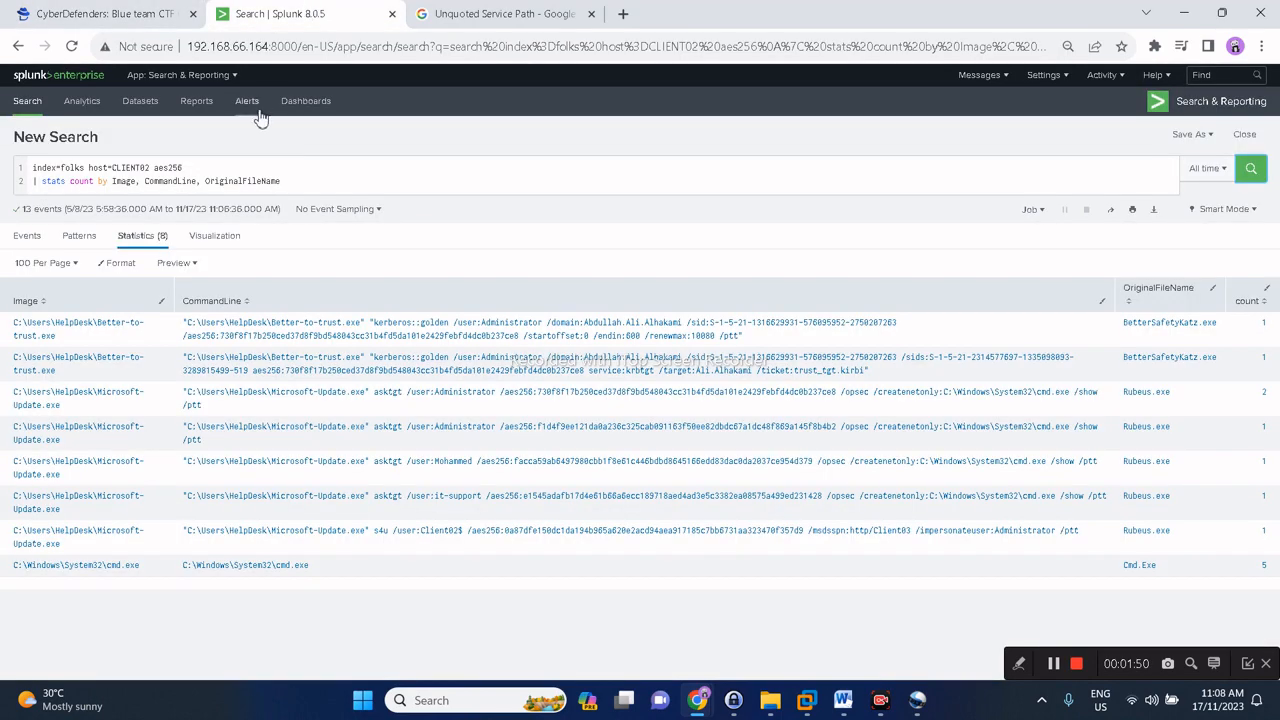
{"action": "double_click", "coordinate": [172, 167]}
{"action": "type", "text": "CLIENT"}
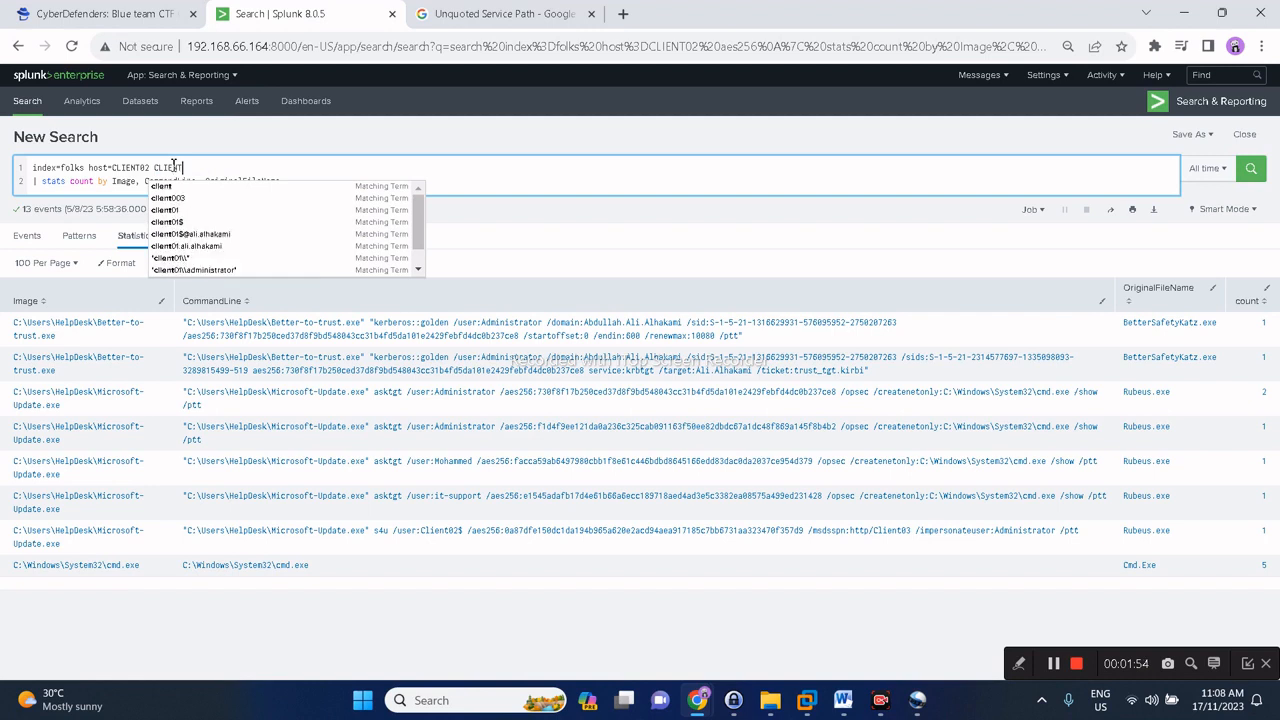
{"action": "type", "text": "03 Adm"}
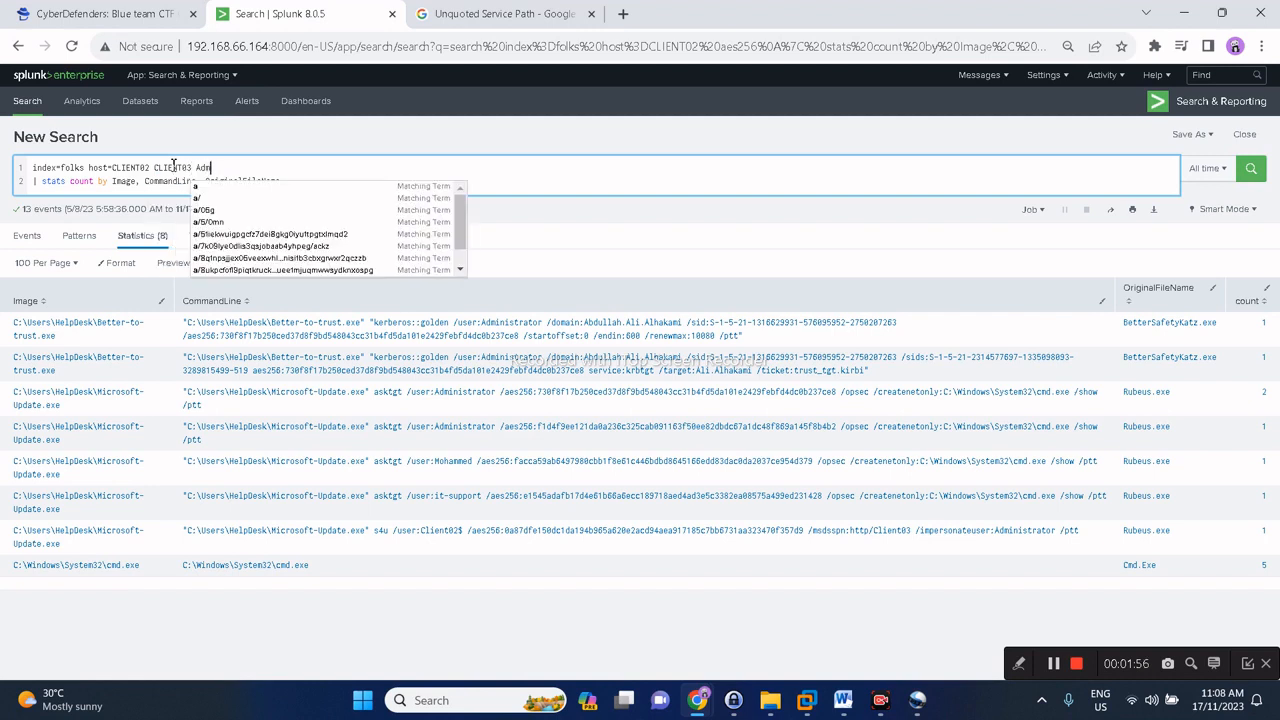
{"action": "type", "text": "inistrator"}
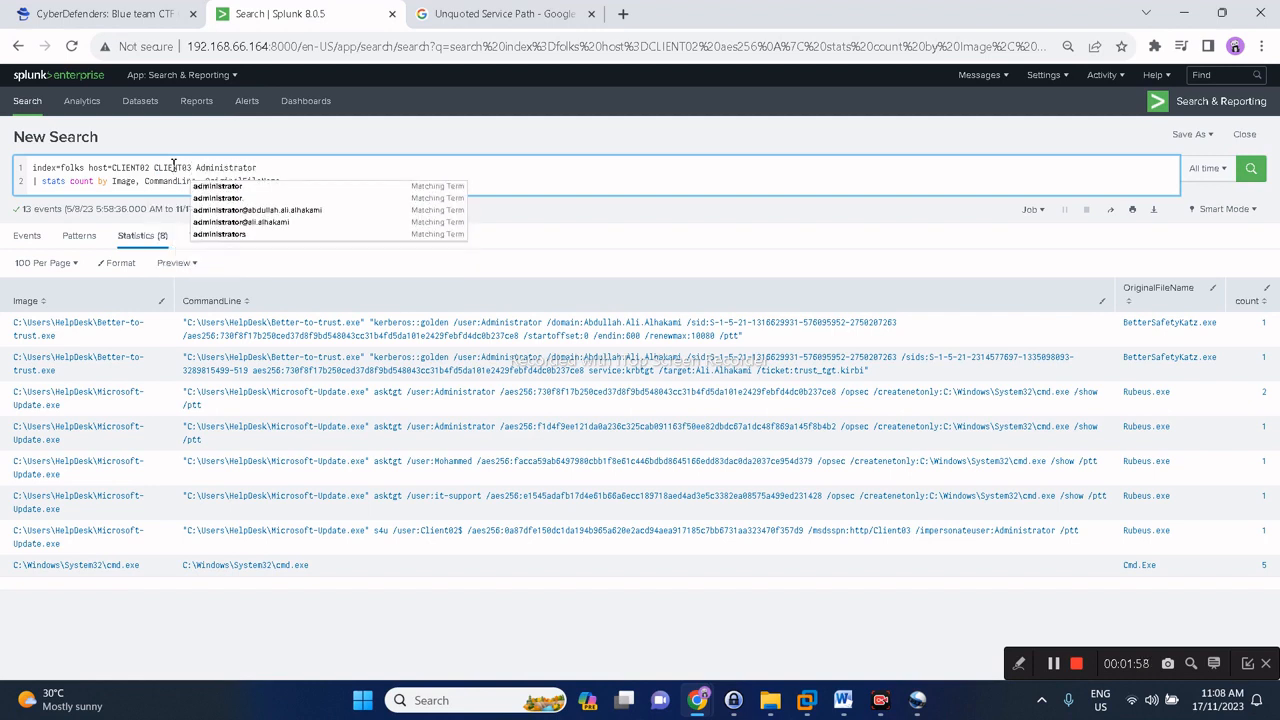
{"action": "key", "text": "Escape"}
{"action": "double_click", "coordinate": [212, 184]}
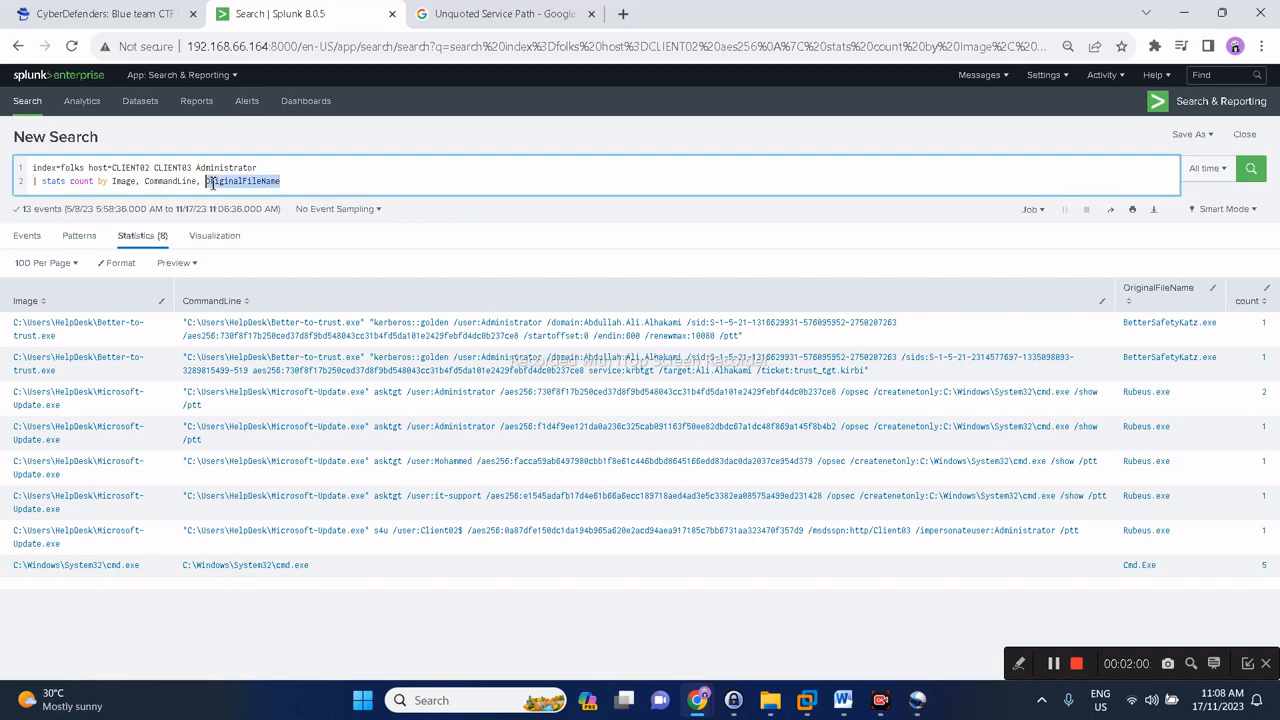
{"action": "type", "text": "_t"}
{"action": "key", "text": "Return"}
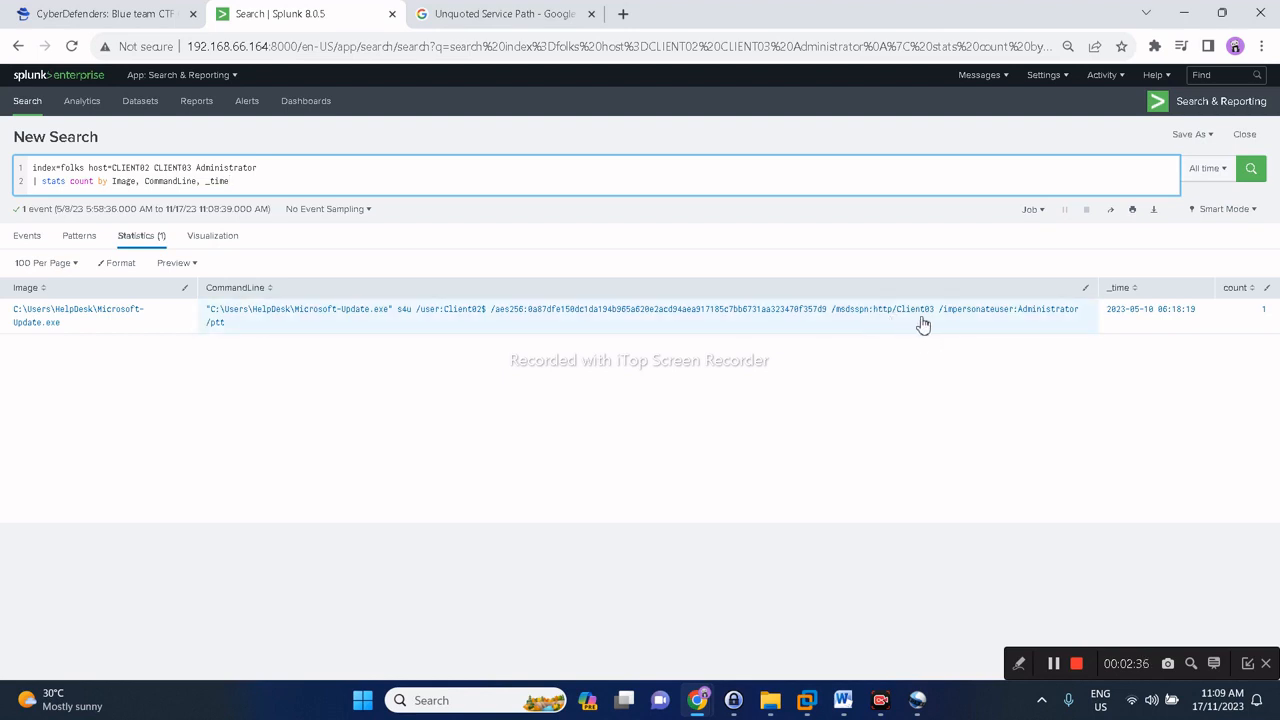
Check the Q10 answer on CyberDefenders and read Q11 about the process spawned on Client03.
{"action": "left_click", "coordinate": [50, 12]}
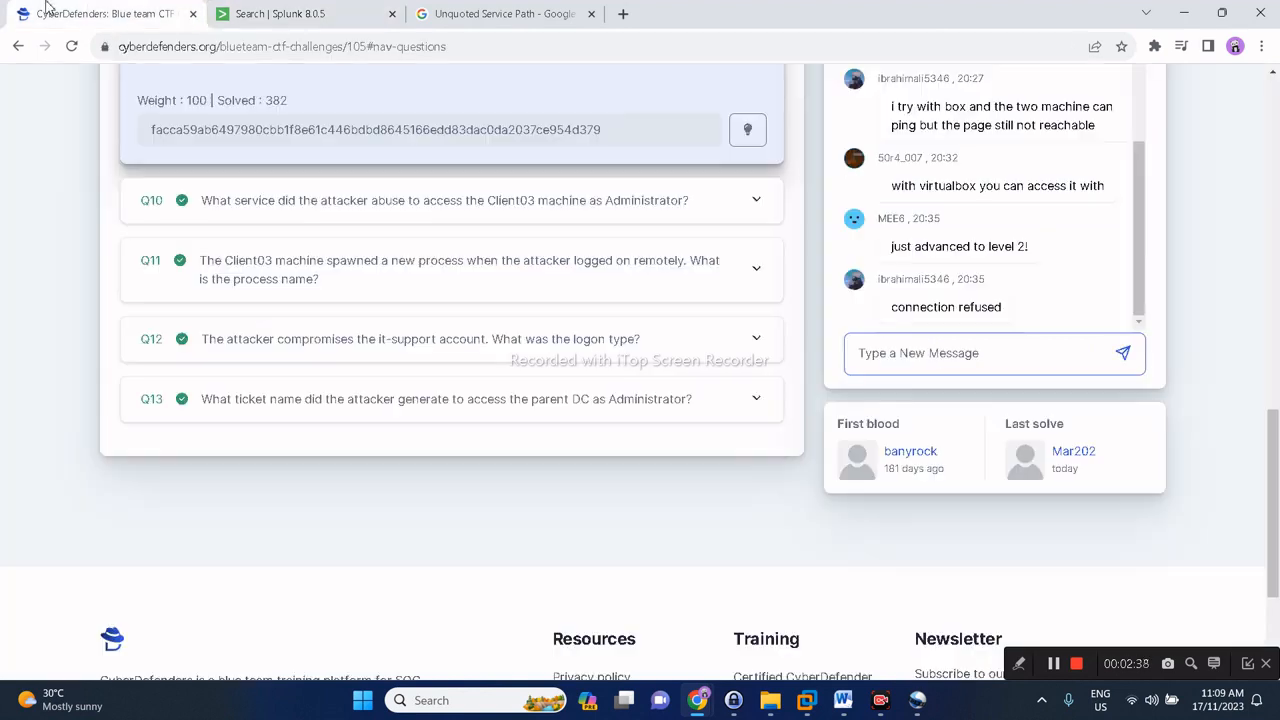
{"action": "left_click", "coordinate": [436, 214]}
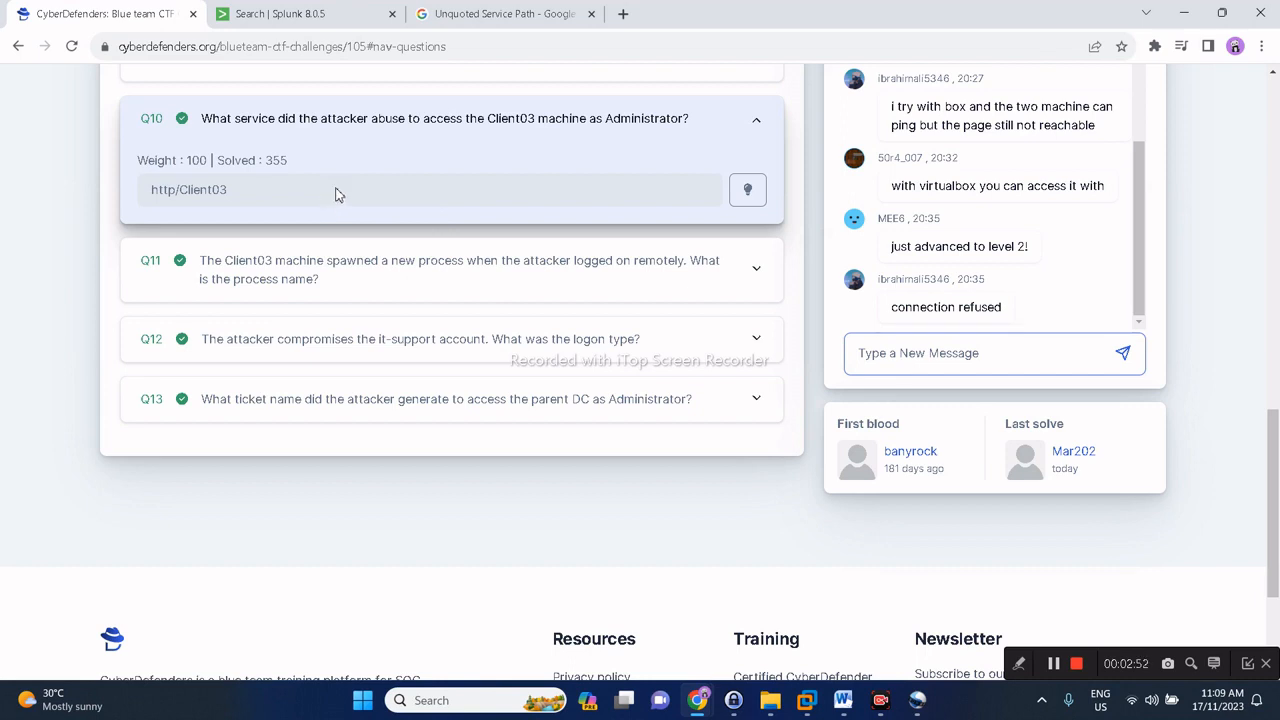
{"action": "scroll", "coordinate": [336, 303], "scroll_direction": "down", "scroll_amount": 1}
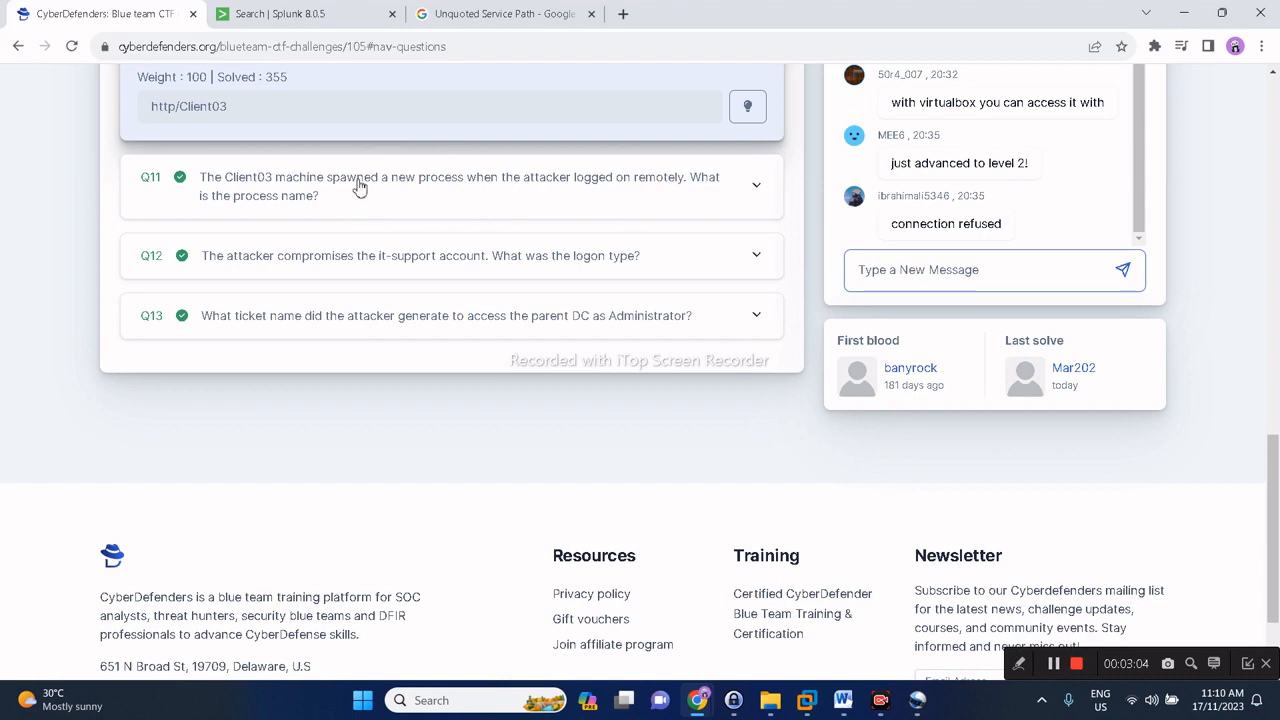
Remove the host=CLIENT02 filter and Administrator from the Splunk query, leaving index=folks CLIENT03 above the stats line.
{"action": "left_click", "coordinate": [325, 12]}
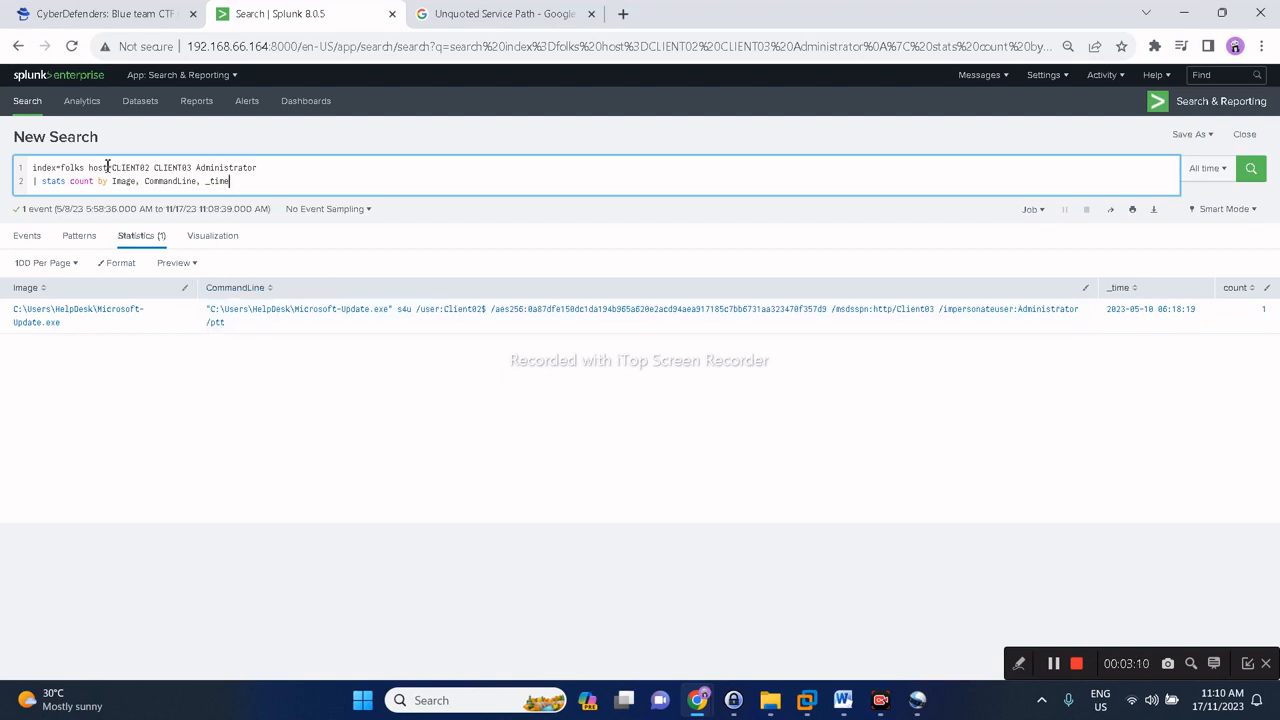
{"action": "left_click_drag", "start_coordinate": [91, 167], "coordinate": [155, 167]}
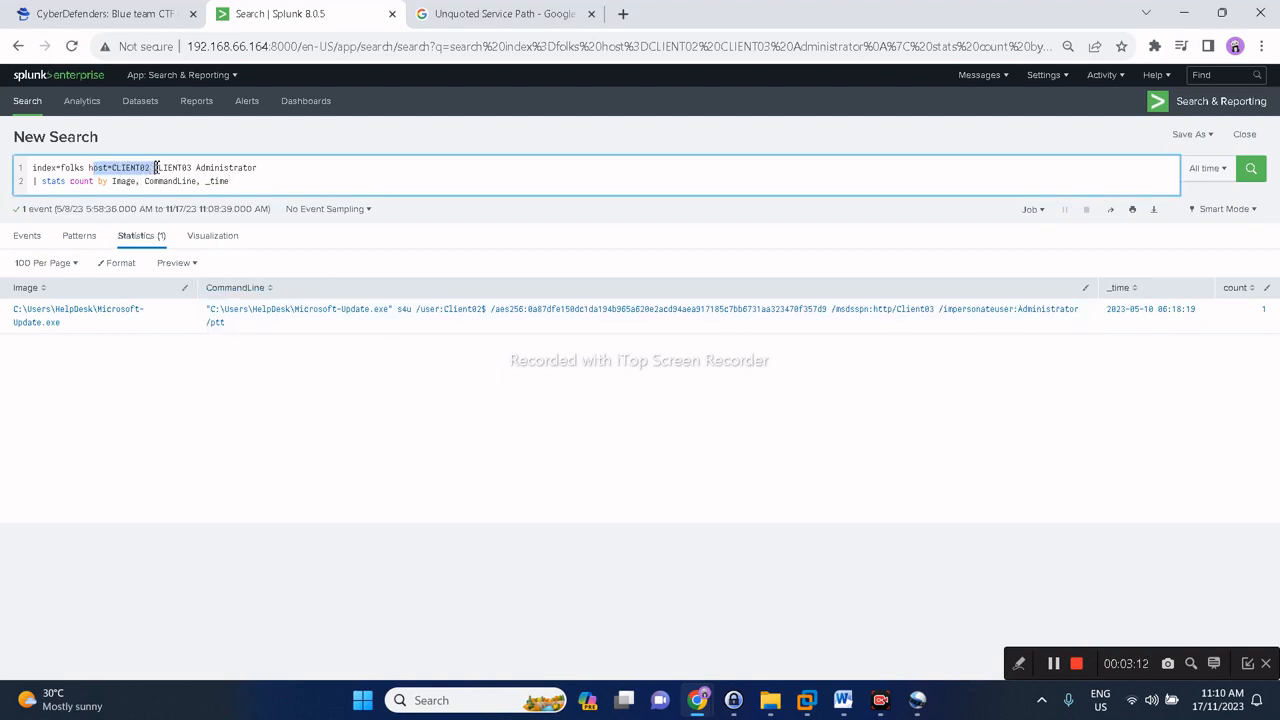
{"action": "key", "text": "BackSpace"}
{"action": "key", "text": "BackSpace"}
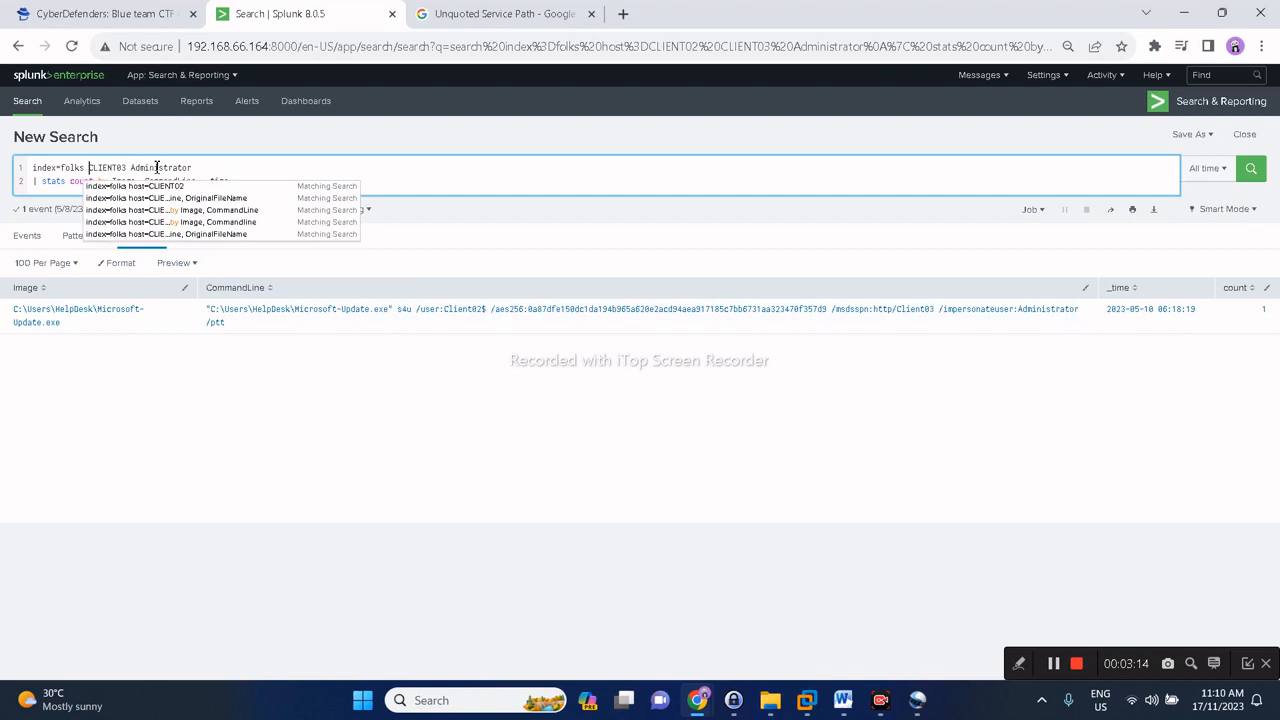
{"action": "left_click", "coordinate": [157, 167]}
{"action": "double_click", "coordinate": [157, 167]}
{"action": "key", "text": "BackSpace"}
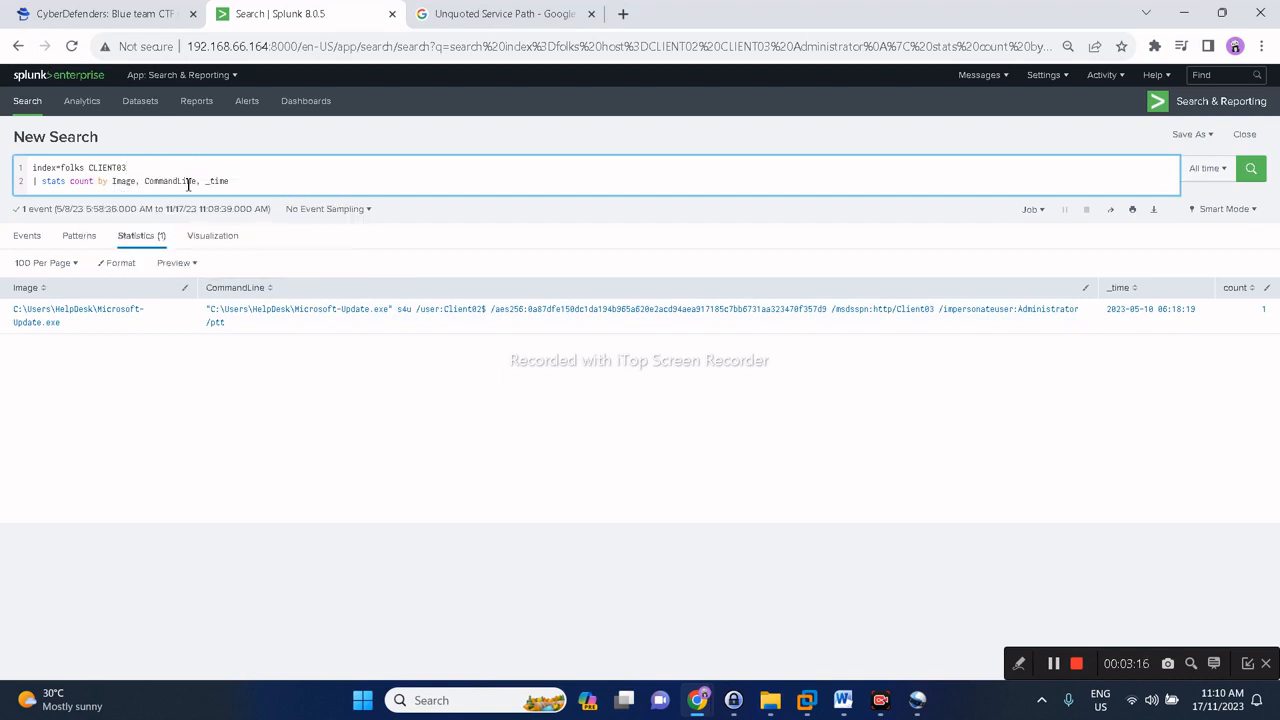
Open the search's date and time range settings and set the range type to Between.
{"action": "left_click", "coordinate": [1217, 174]}
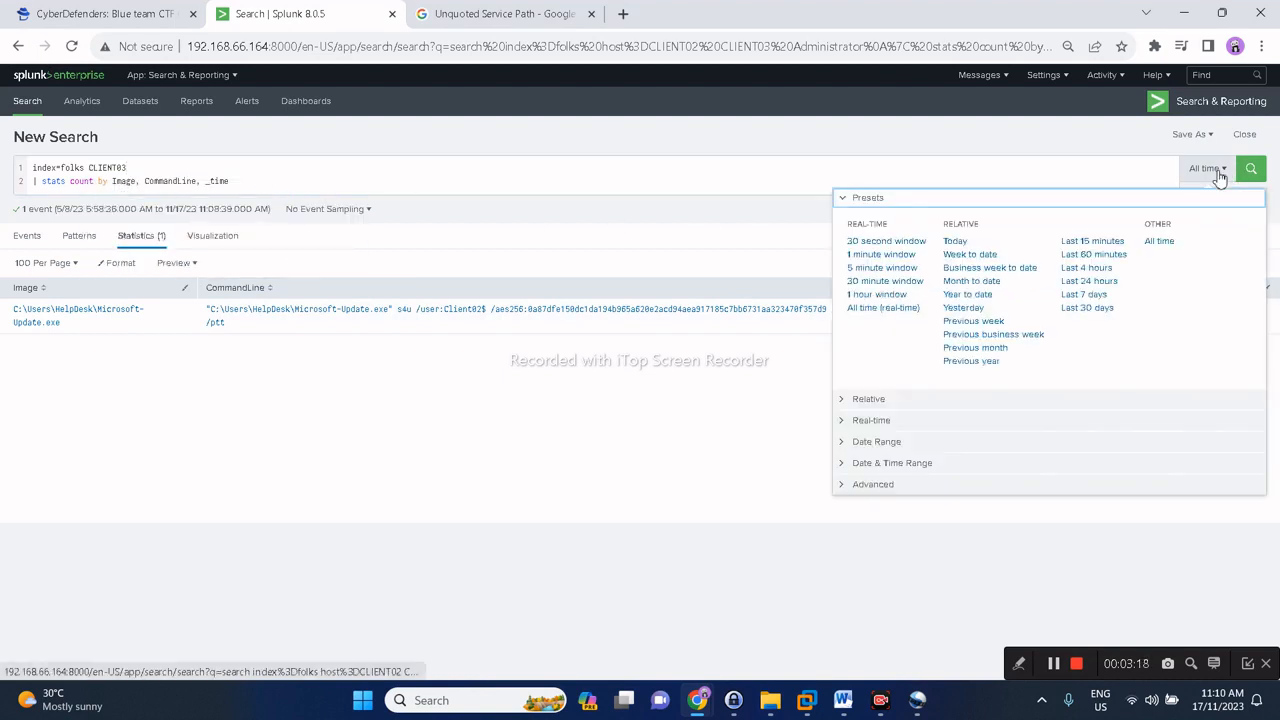
{"action": "left_click", "coordinate": [1217, 170]}
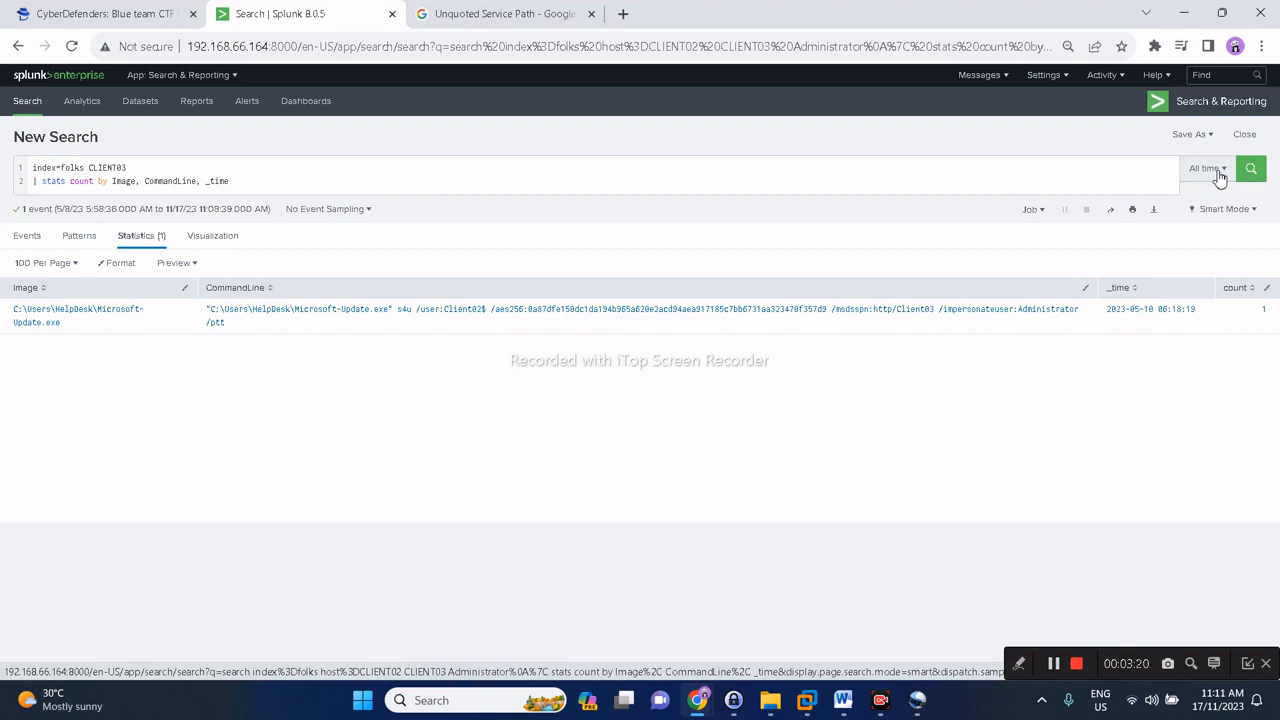
{"action": "left_click", "coordinate": [1217, 177]}
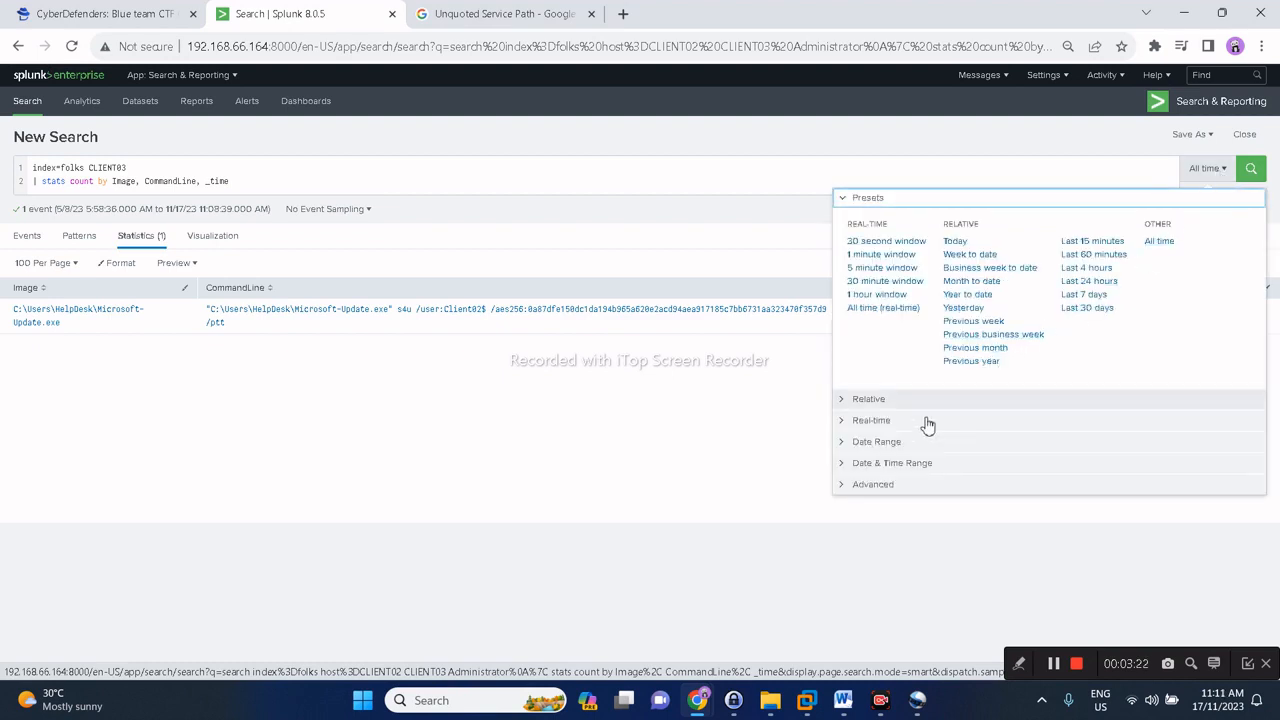
{"action": "left_click", "coordinate": [895, 464]}
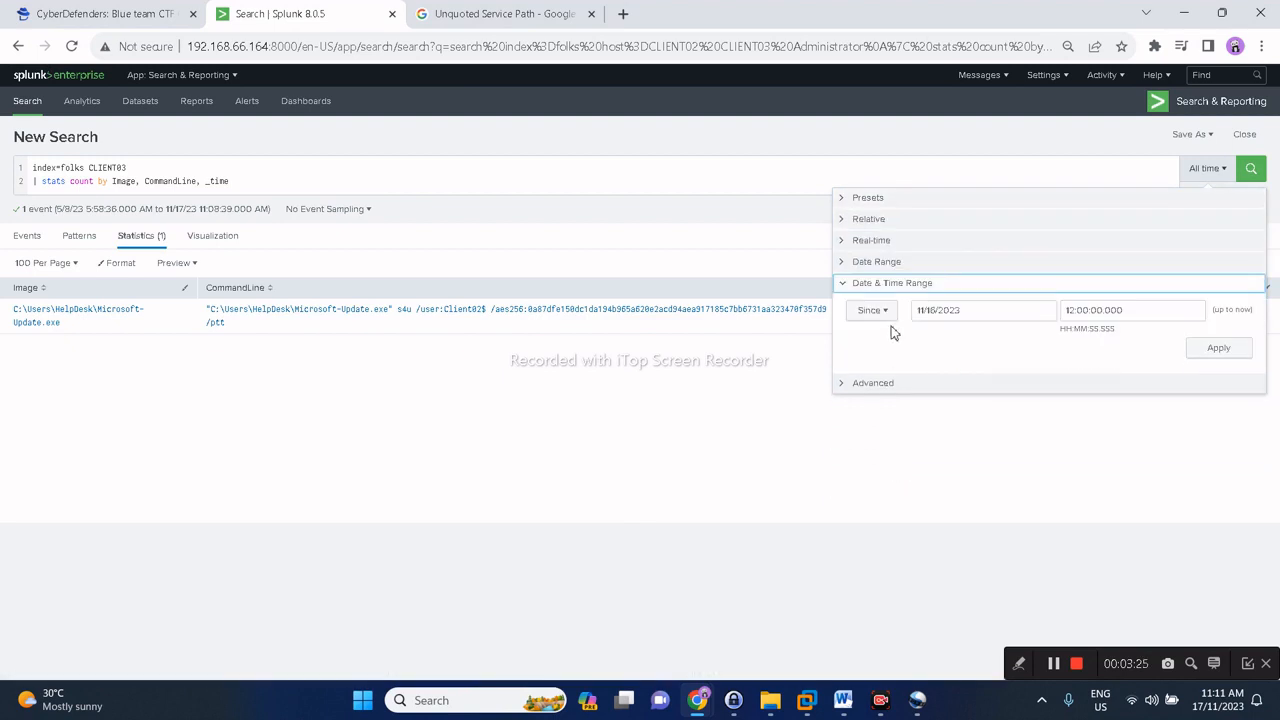
{"action": "left_click", "coordinate": [890, 264]}
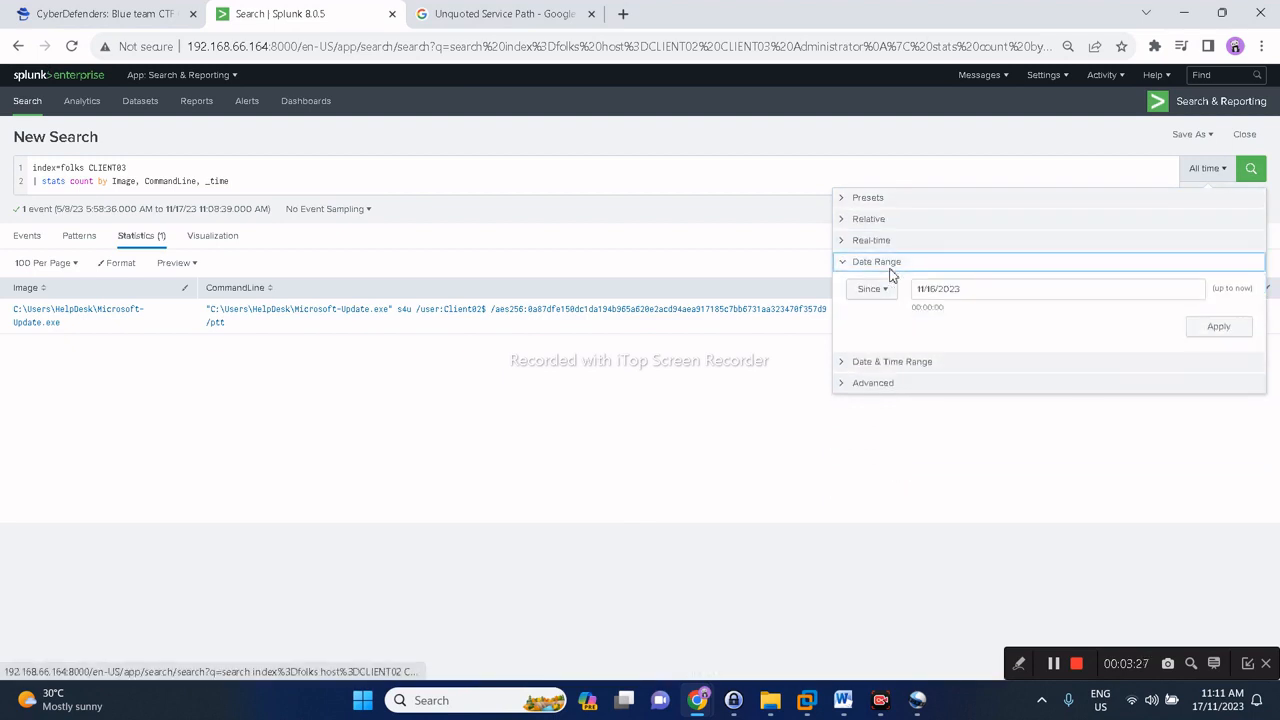
{"action": "left_click", "coordinate": [885, 361]}
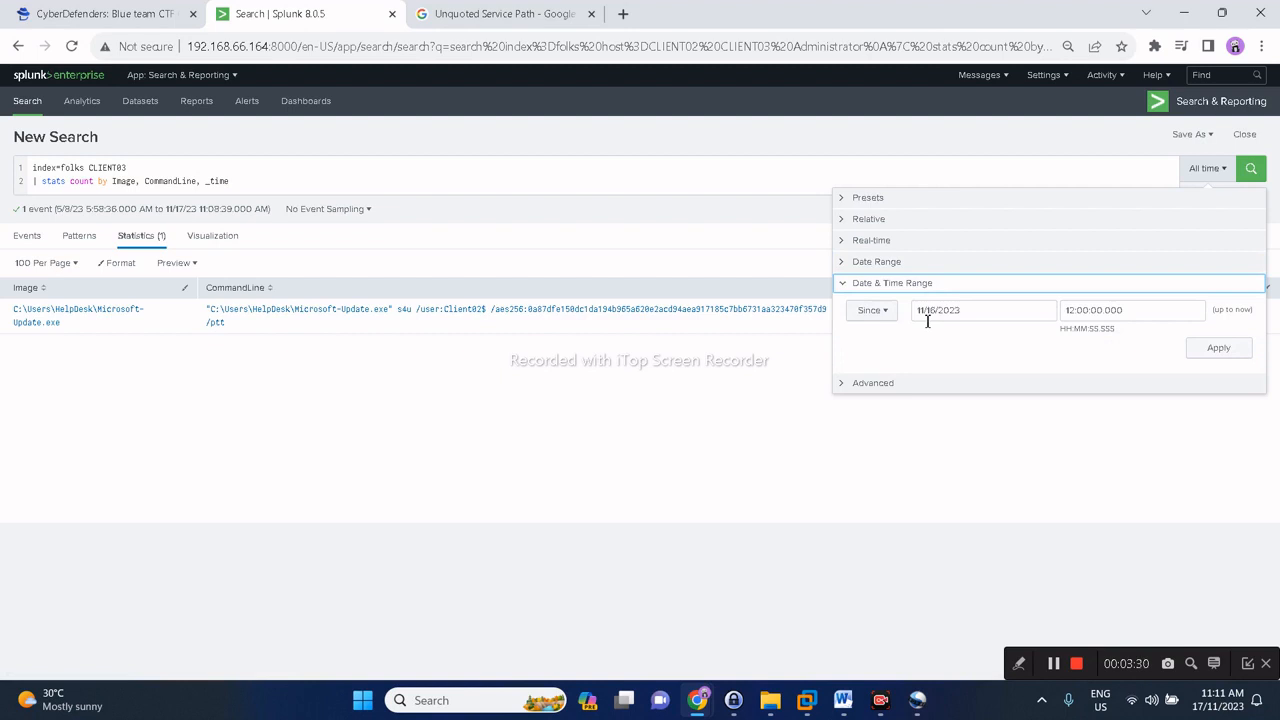
{"action": "left_click", "coordinate": [878, 314]}
{"action": "left_click", "coordinate": [868, 336]}
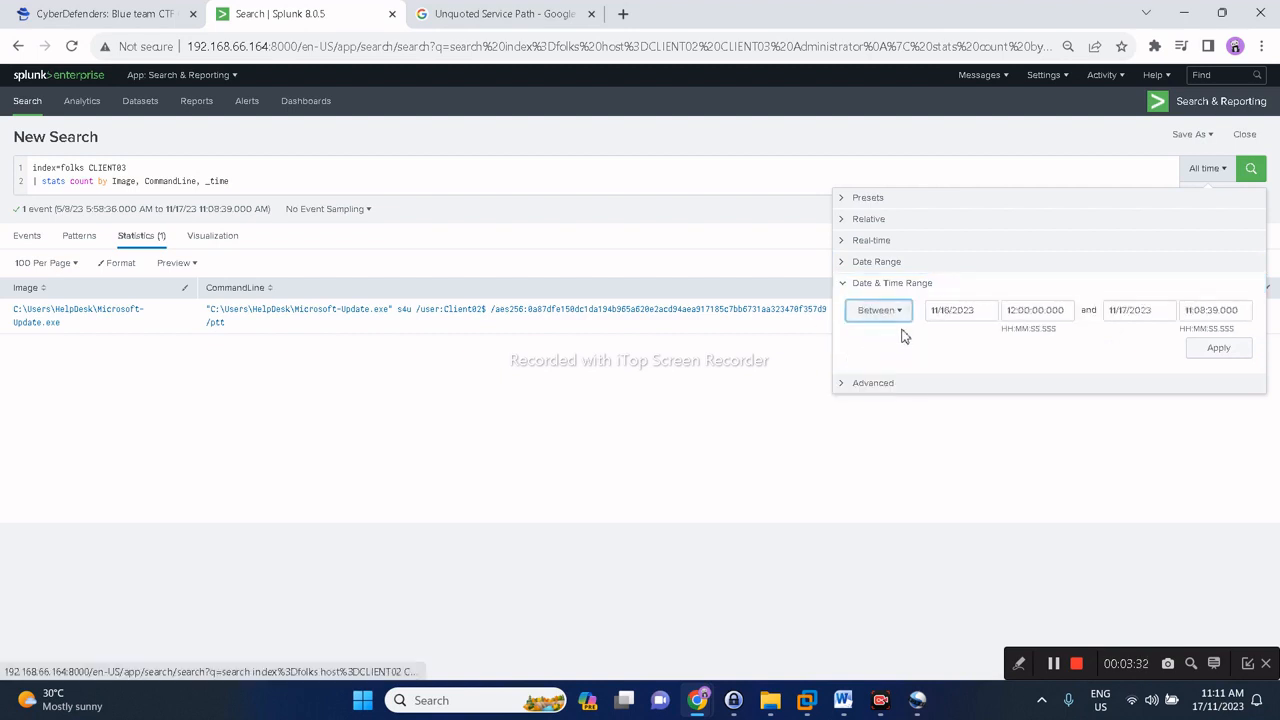
Set the start date of the search's time range to 05/10/2023.
{"action": "left_click", "coordinate": [949, 311]}
{"action": "left_click", "coordinate": [939, 339]}
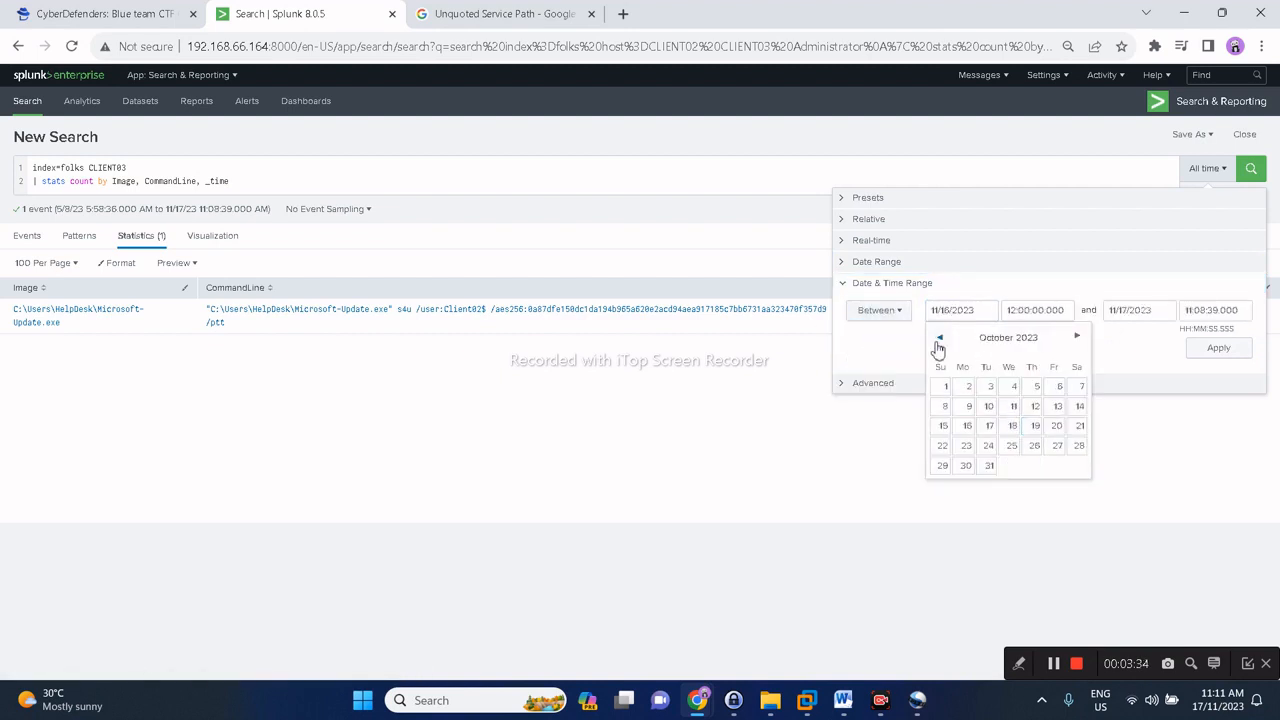
{"action": "left_click", "coordinate": [939, 339]}
{"action": "left_click", "coordinate": [939, 339]}
{"action": "left_click", "coordinate": [939, 339]}
{"action": "left_click", "coordinate": [939, 339]}
{"action": "left_click", "coordinate": [939, 339]}
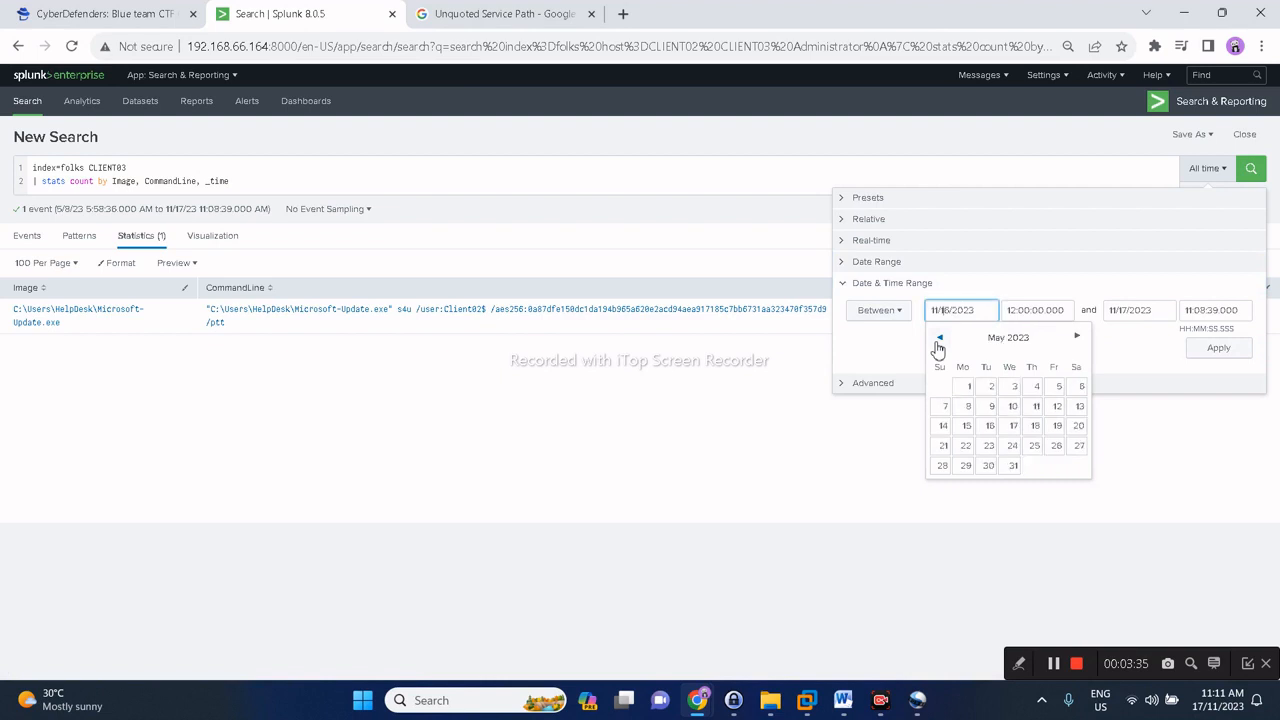
{"action": "left_click", "coordinate": [1011, 405]}
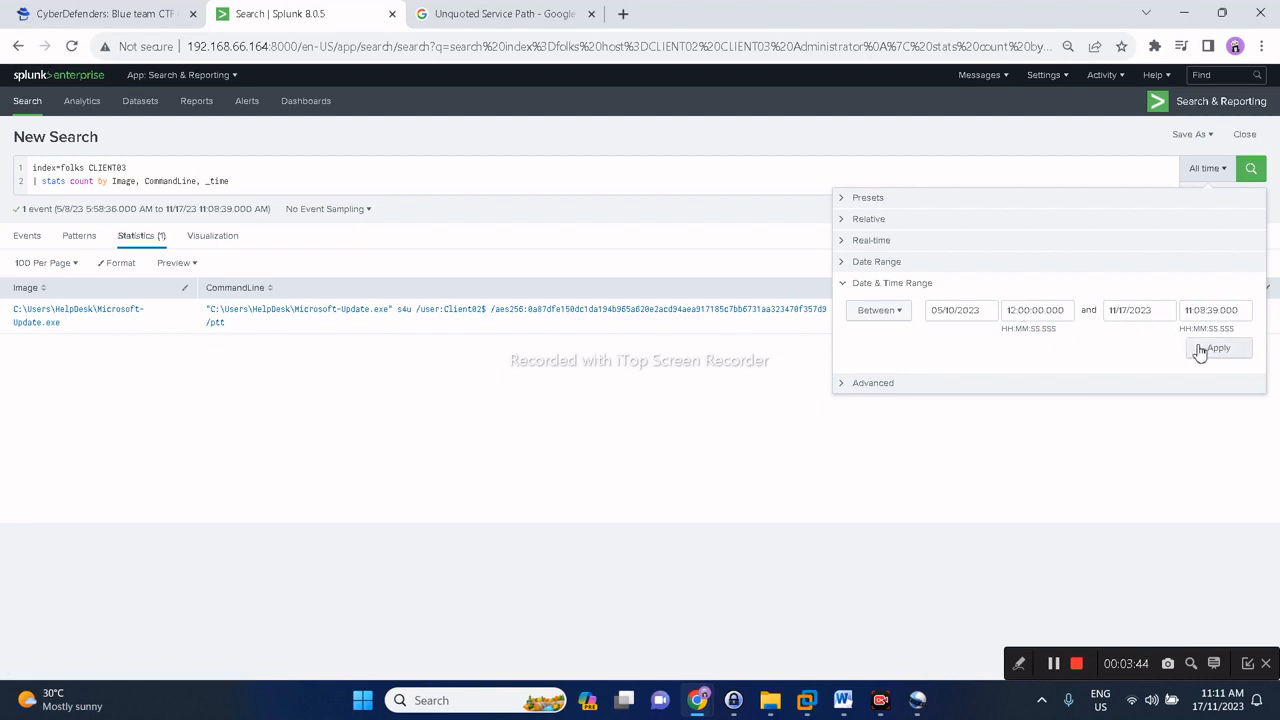
{"action": "left_click", "coordinate": [968, 311]}
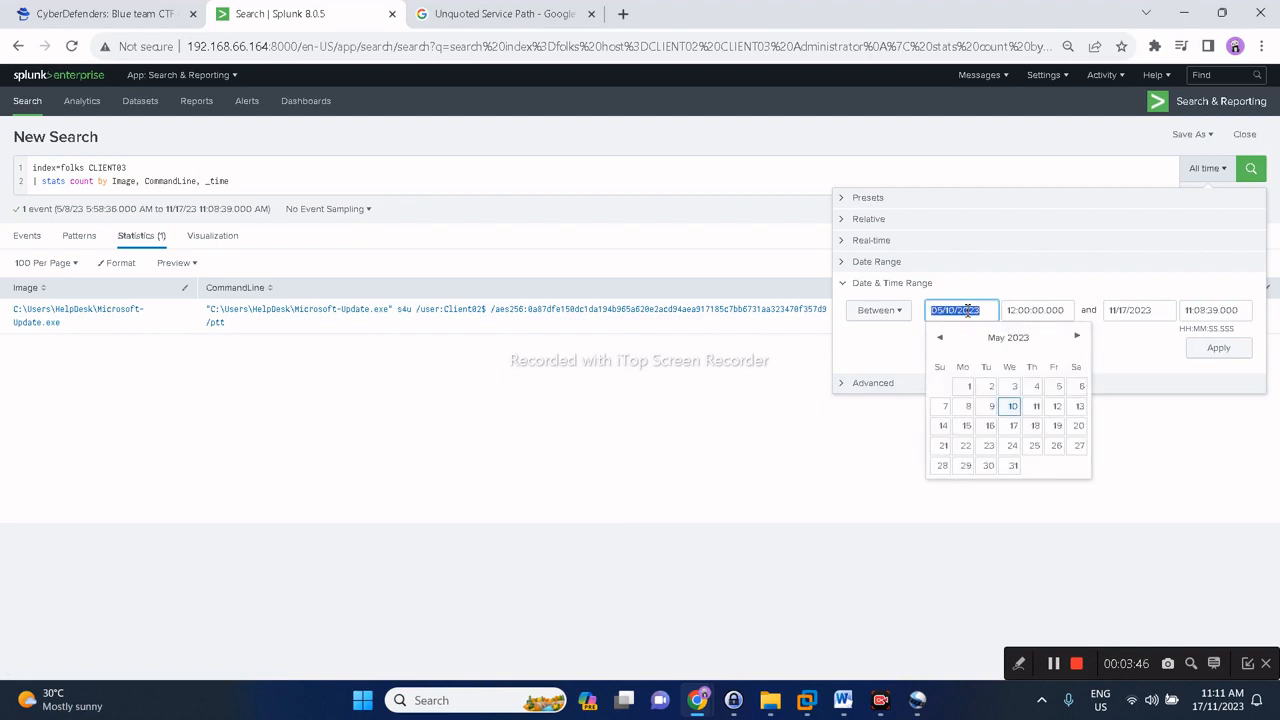
{"action": "left_click", "coordinate": [786, 404]}
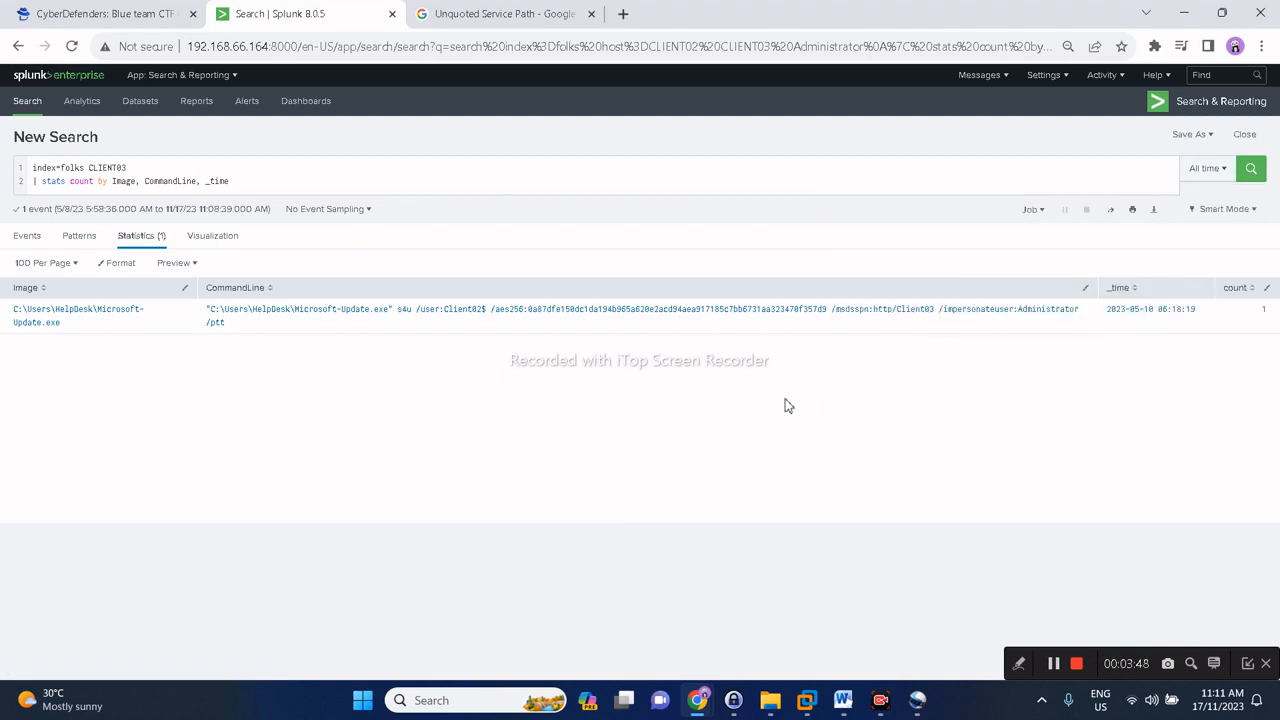
Set the start time of the search's date and time range to 06:18:19.000.
{"action": "left_click", "coordinate": [1206, 172]}
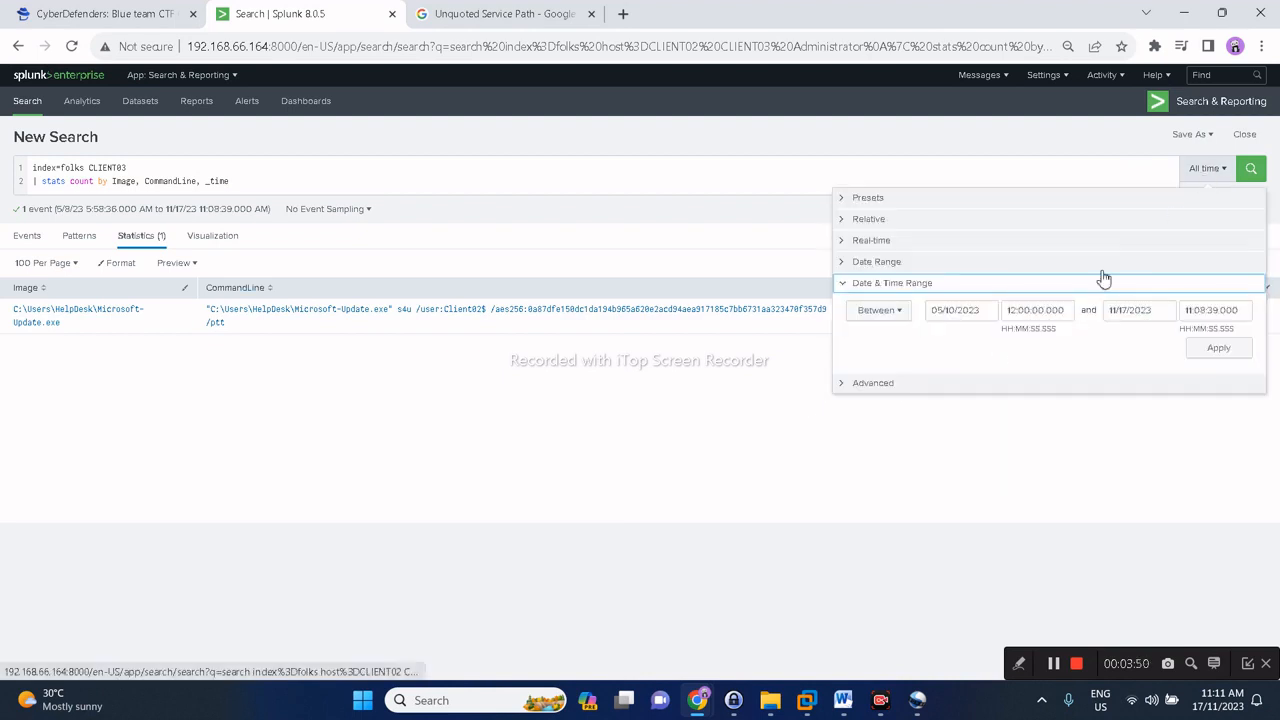
{"action": "left_click", "coordinate": [1022, 314]}
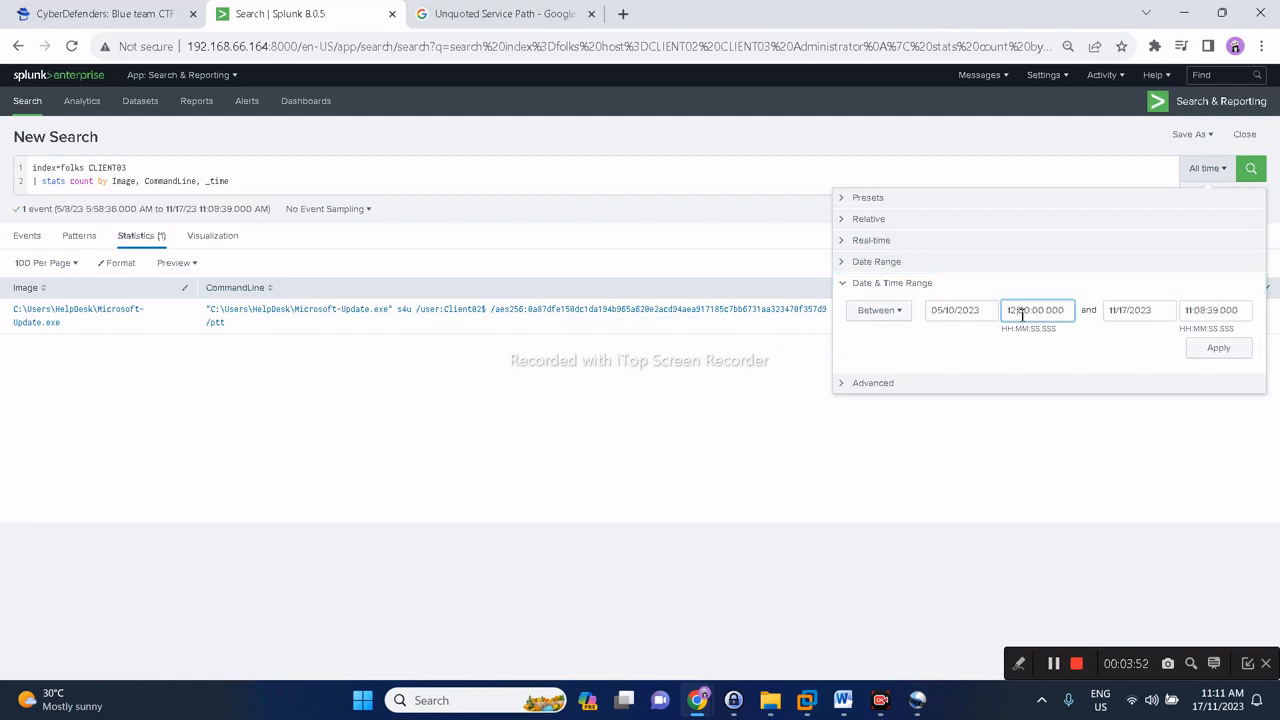
{"action": "left_click", "coordinate": [1013, 310]}
{"action": "key", "text": "BackSpace"}
{"action": "type", "text": ":"}
{"action": "key", "text": "Left"}
{"action": "key", "text": "BackSpace"}
{"action": "key", "text": "BackSpace"}
{"action": "type", "text": "08"}
{"action": "double_click", "coordinate": [1025, 312]}
{"action": "type", "text": "18"}
{"action": "double_click", "coordinate": [1041, 312]}
{"action": "key", "text": "Left"}
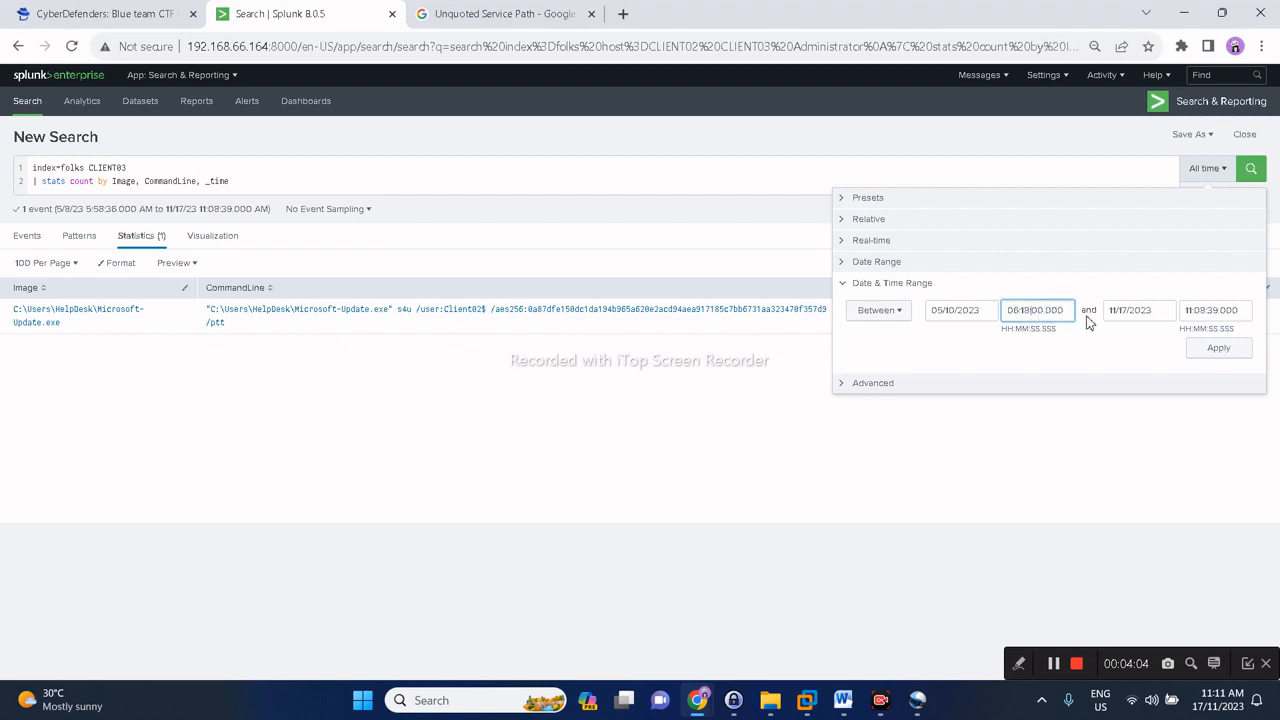
{"action": "key", "text": "BackSpace"}
{"action": "type", "text": "19."}
Set the end date of the search's time range to May 10, 2023.
{"action": "left_click", "coordinate": [1148, 309]}
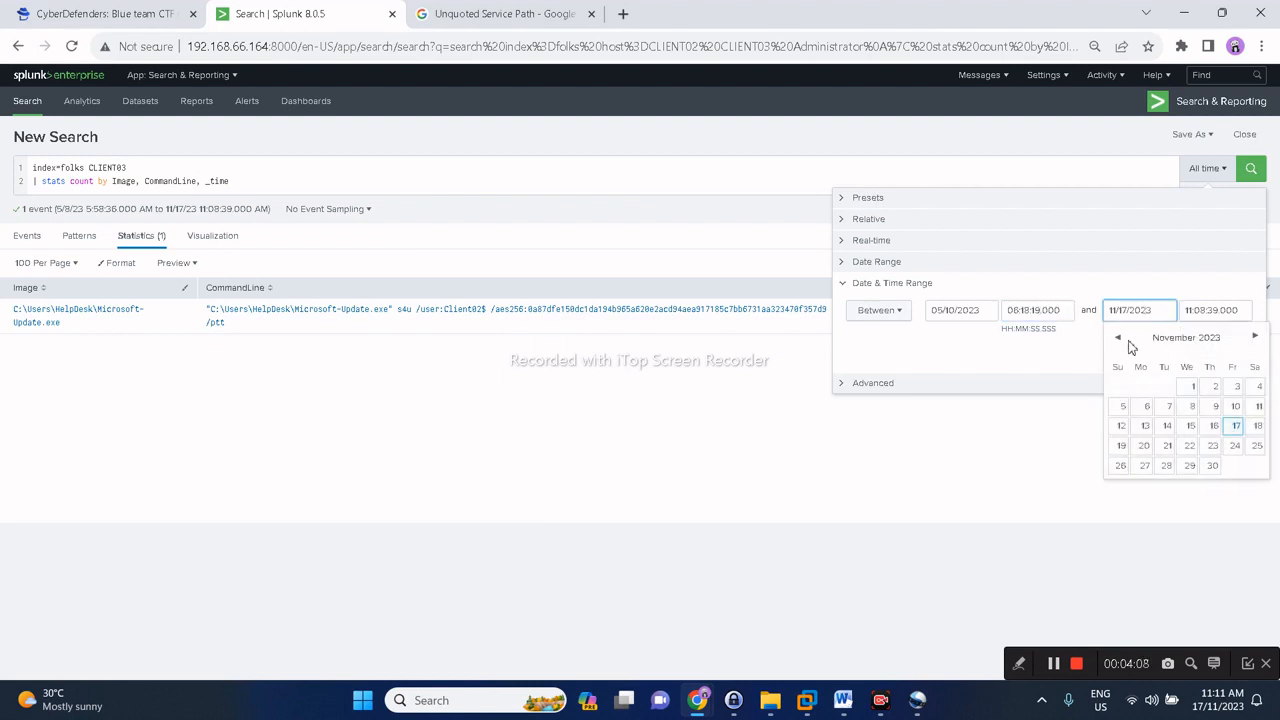
{"action": "left_click", "coordinate": [1120, 339]}
{"action": "left_click", "coordinate": [1119, 338]}
{"action": "left_click", "coordinate": [1119, 338]}
{"action": "left_click", "coordinate": [1119, 338]}
{"action": "left_click", "coordinate": [1119, 338]}
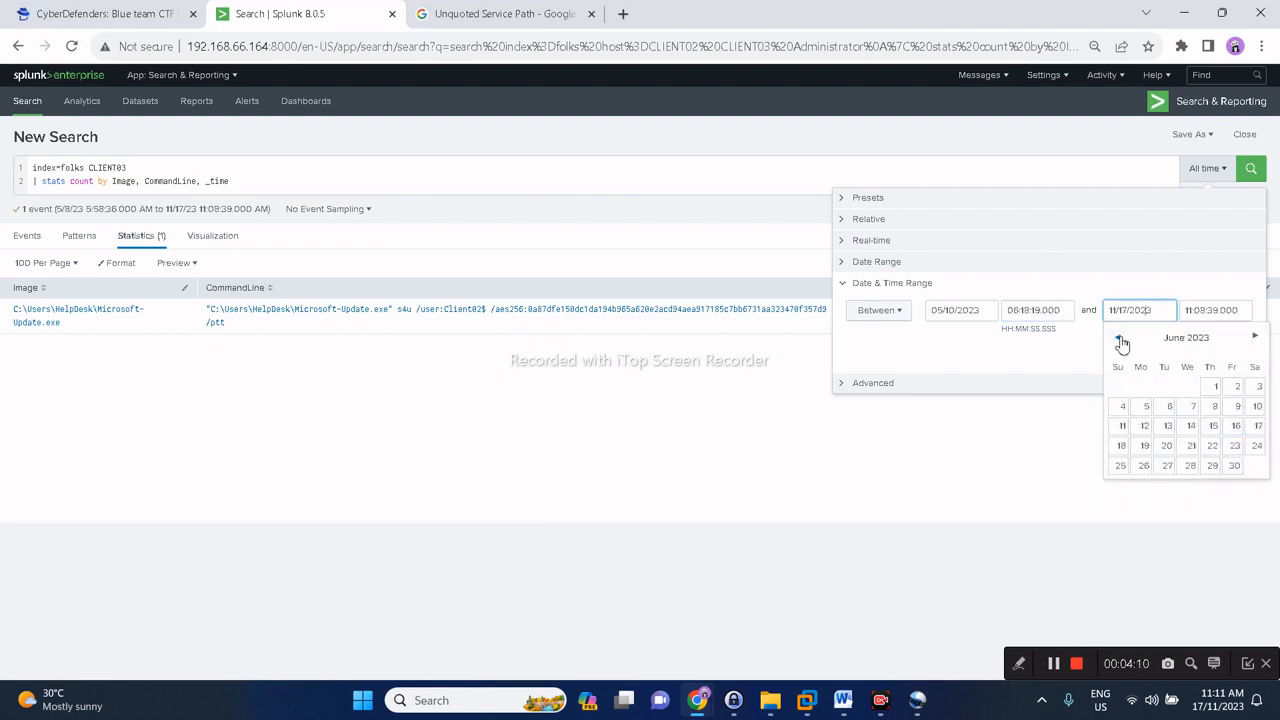
{"action": "left_click", "coordinate": [1119, 338]}
{"action": "left_click", "coordinate": [1190, 407]}
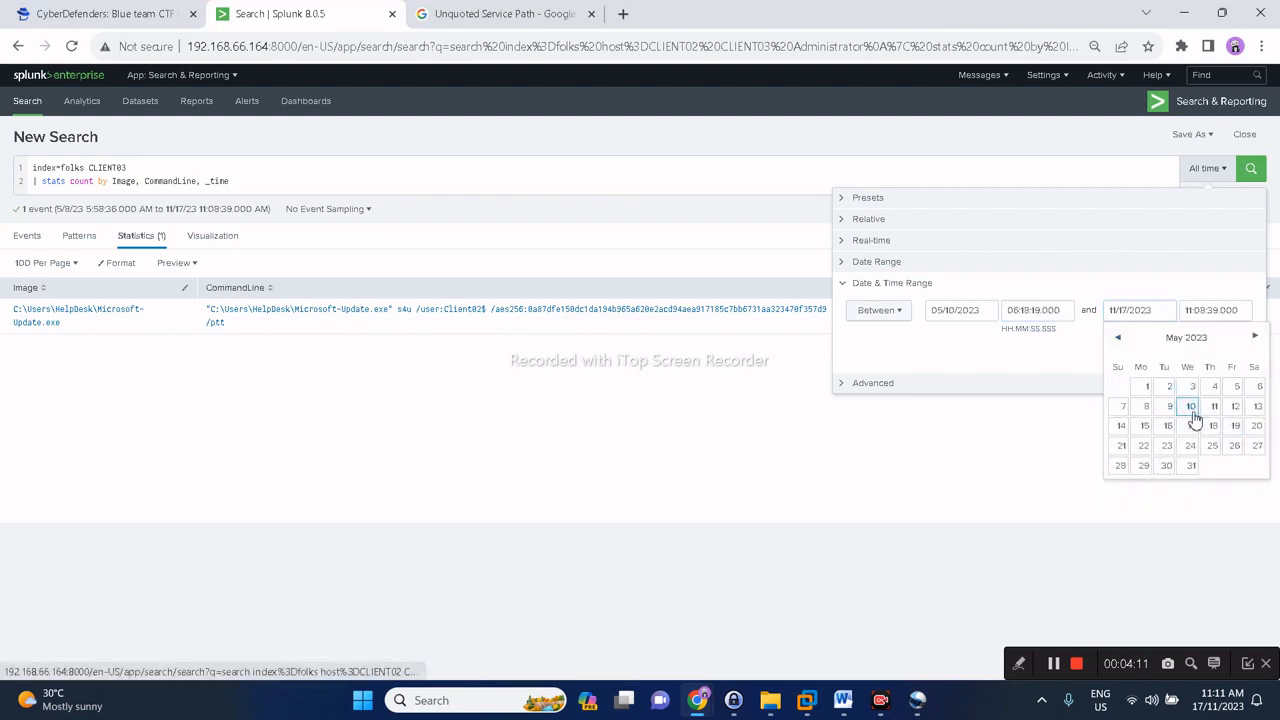
Set the end time of the search's date and time range to 06:18:39.000 and apply the range.
{"action": "left_click", "coordinate": [1192, 313]}
{"action": "type", "text": "06"}
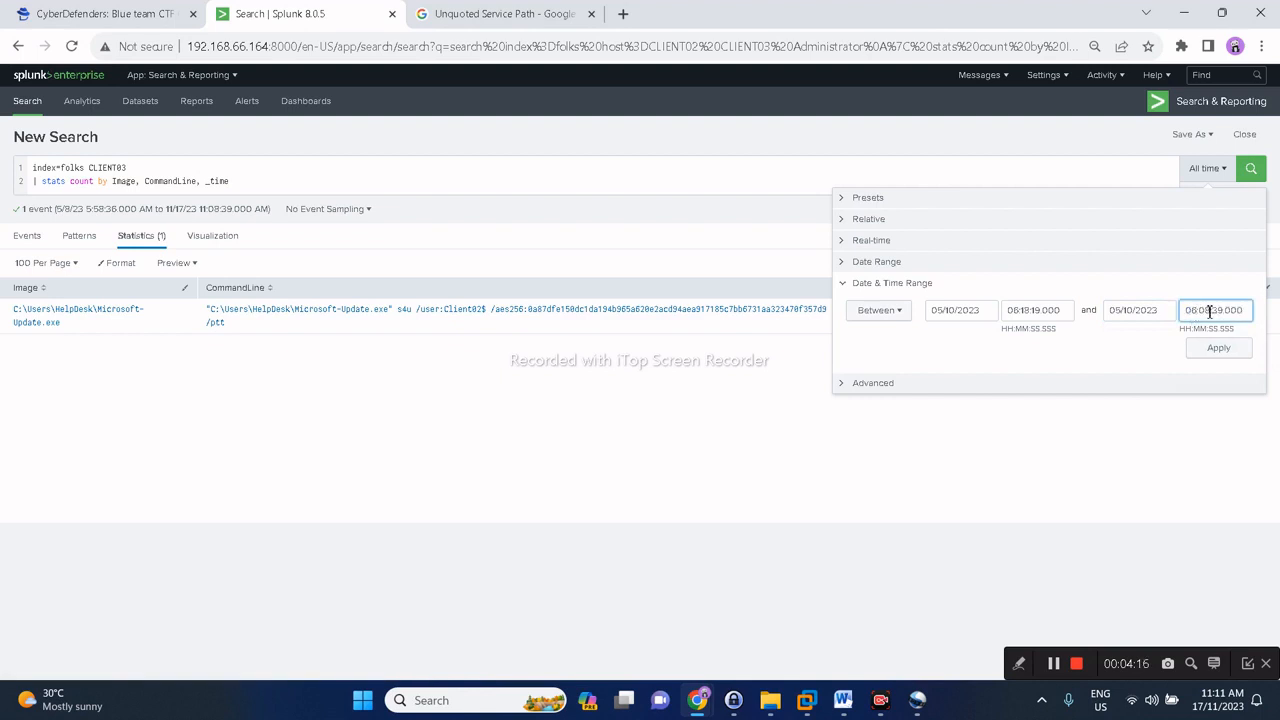
{"action": "double_click", "coordinate": [1206, 310]}
{"action": "type", "text": "18:3"}
{"action": "type", "text": "8"}
{"action": "double_click", "coordinate": [1216, 315]}
{"action": "left_click", "coordinate": [1217, 315]}
{"action": "left_click", "coordinate": [1217, 312]}
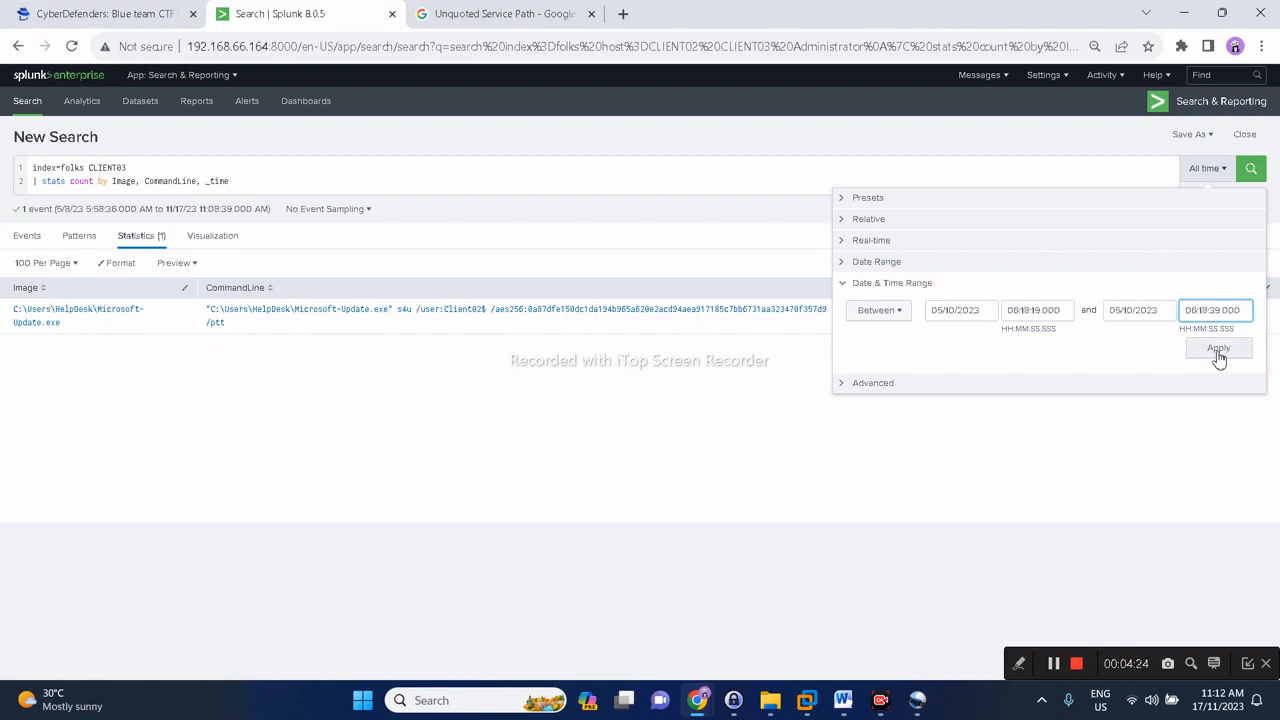
{"action": "left_click", "coordinate": [1218, 349]}
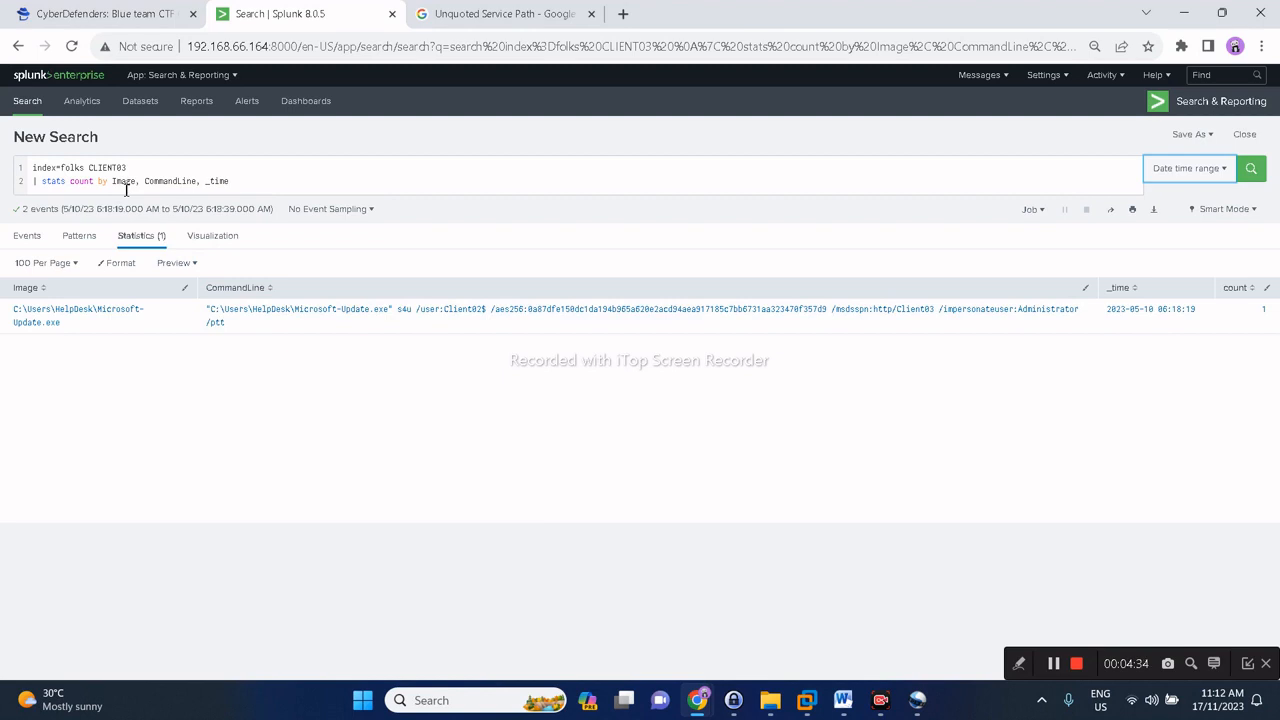
Extend the end time of the search's date and time range to 06:30:39.000 and apply it.
{"action": "left_click", "coordinate": [705, 215]}
{"action": "left_click", "coordinate": [1226, 172]}
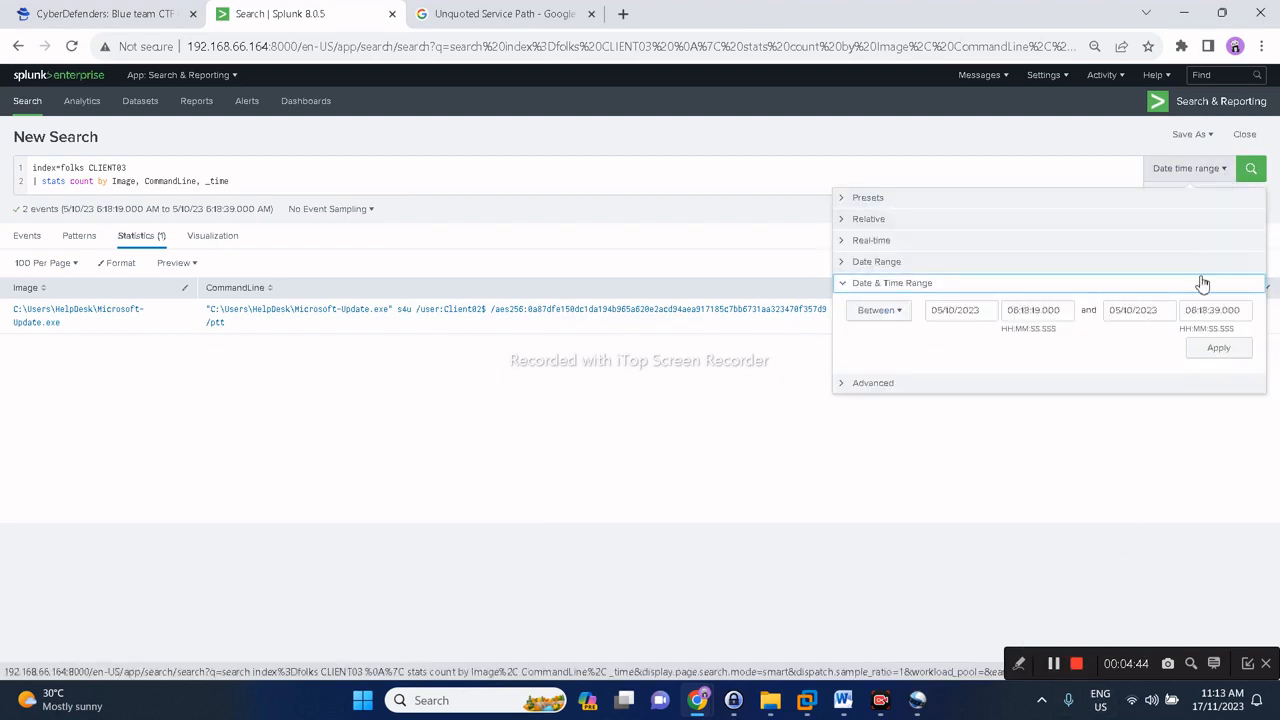
{"action": "left_click", "coordinate": [1203, 310]}
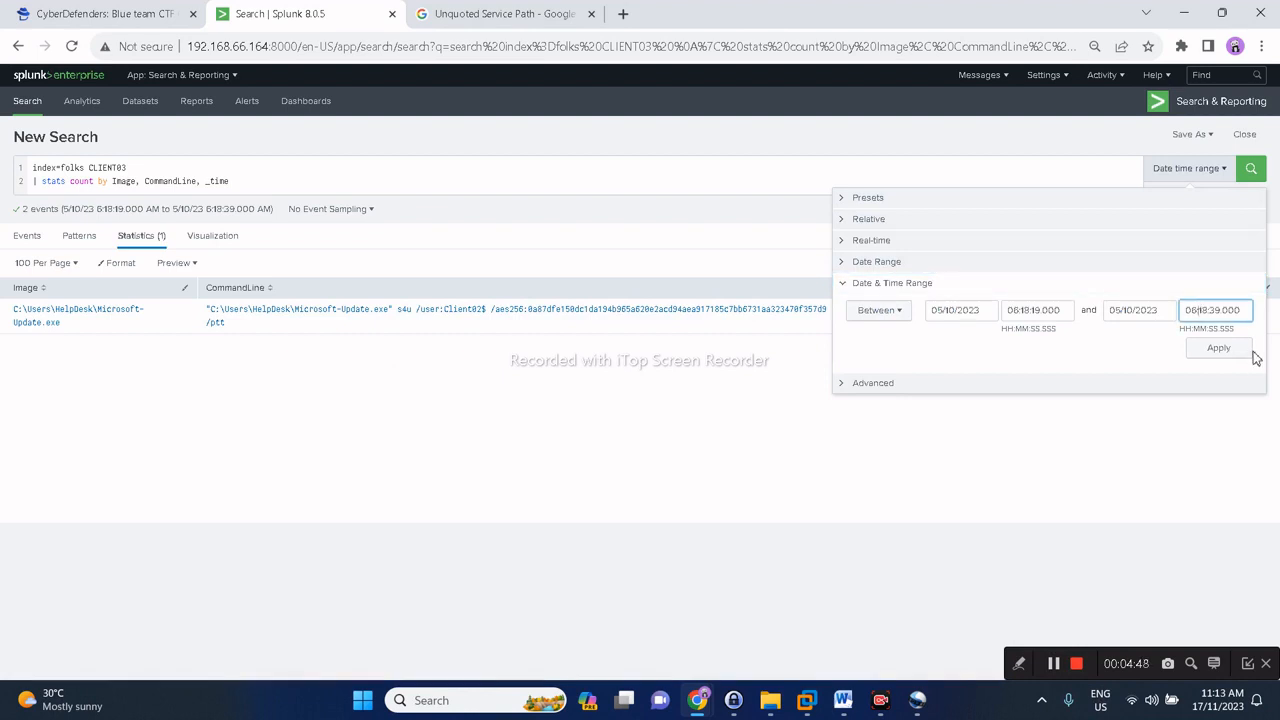
{"action": "key", "text": "Delete"}
{"action": "key", "text": "Delete"}
{"action": "type", "text": "30"}
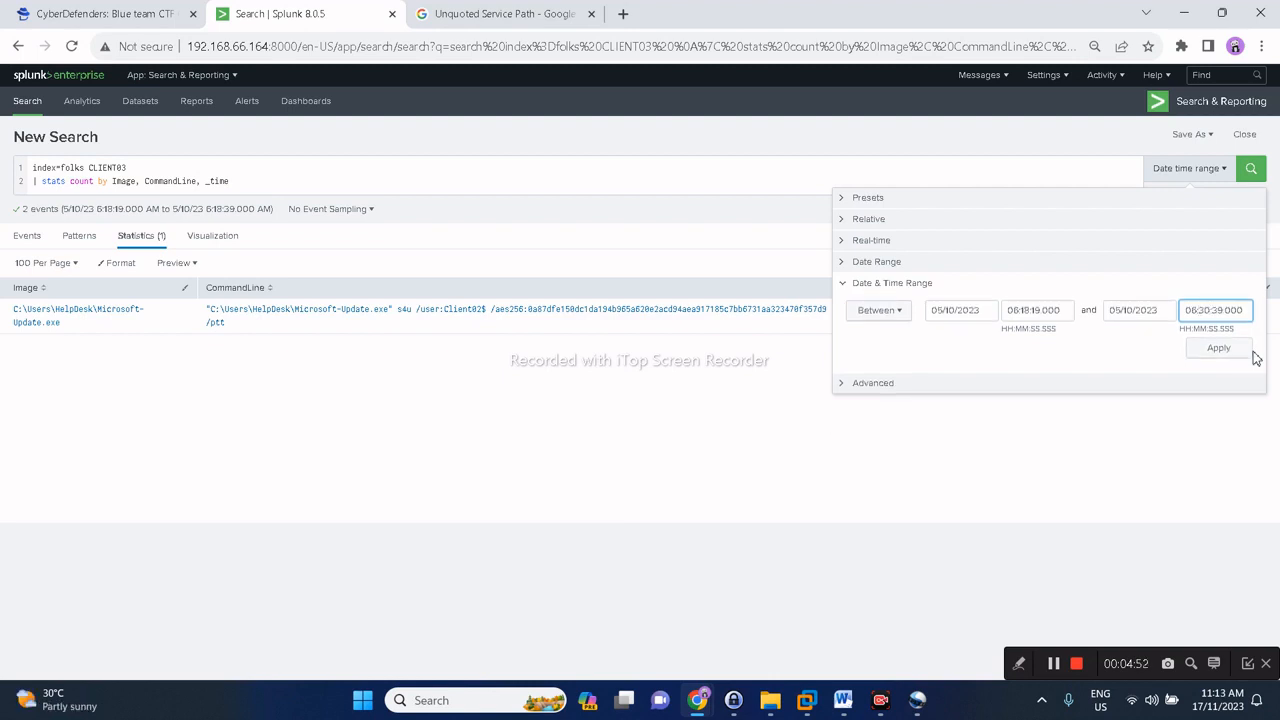
{"action": "left_click", "coordinate": [1244, 352]}
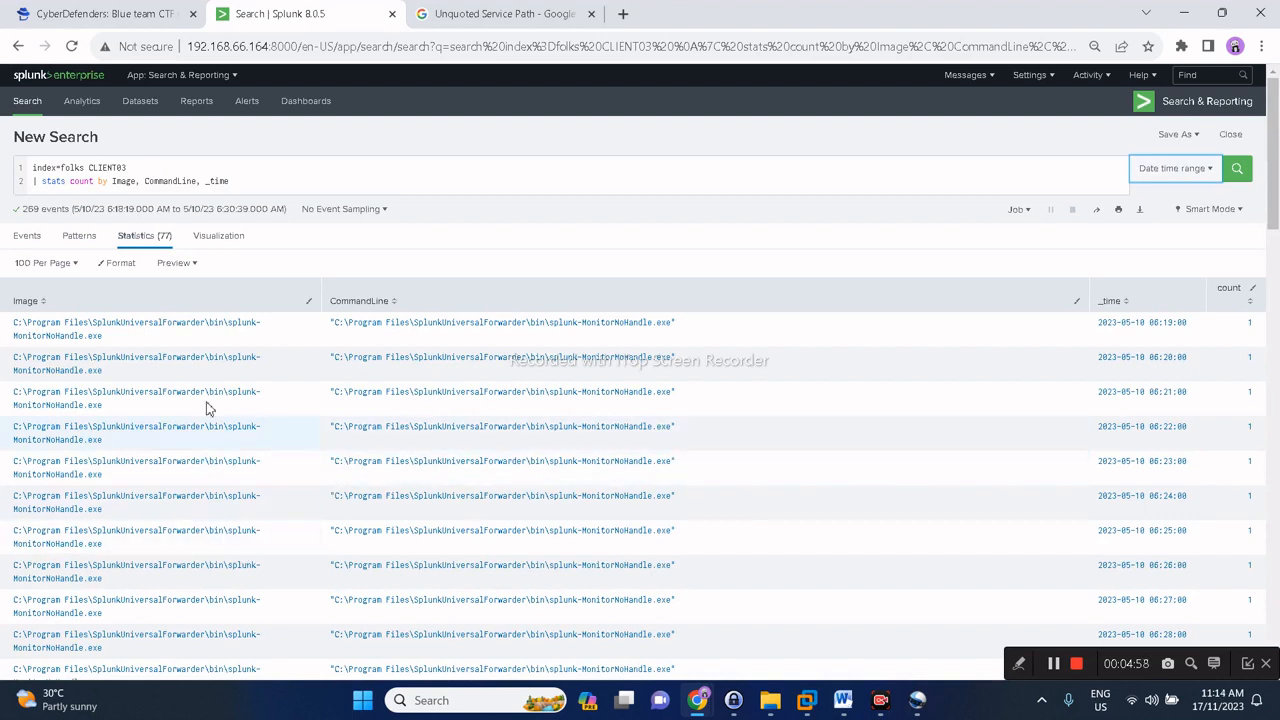
Exclude the forwarder's own processes by adding NOT Splunk after CLIENT03 in the query, and rerun the search.
{"action": "left_click", "coordinate": [230, 178]}
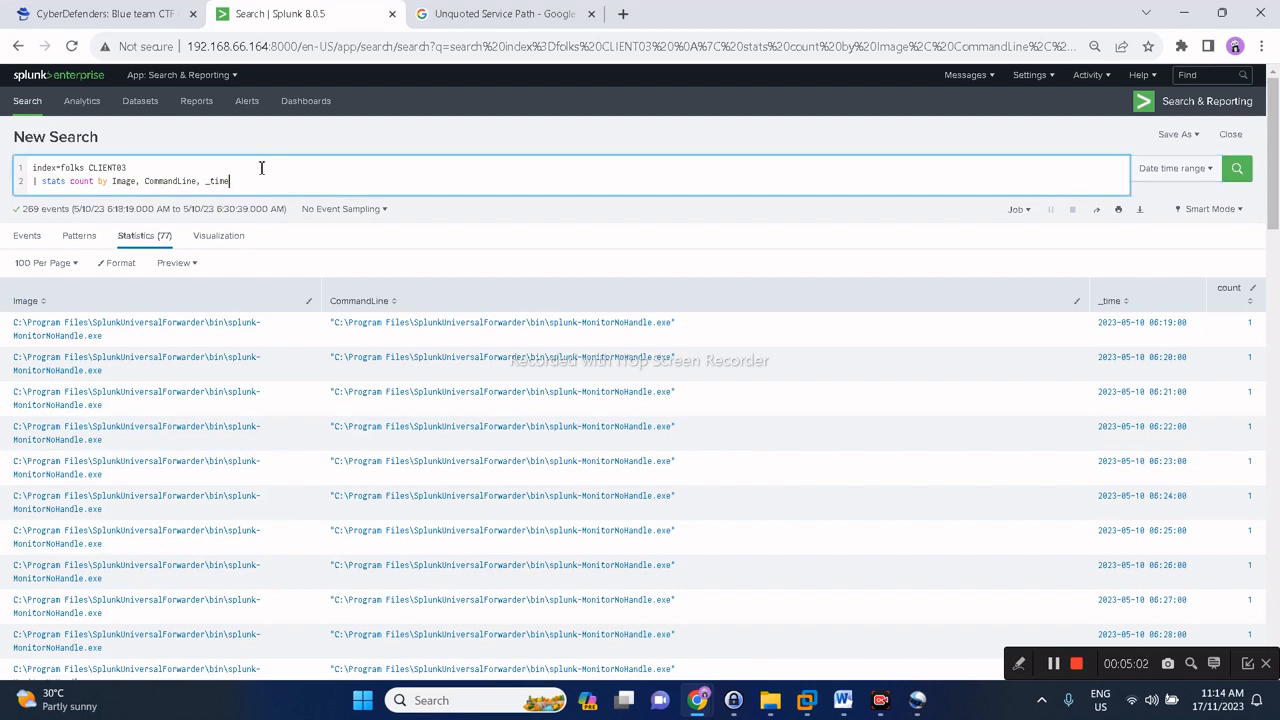
{"action": "type", "text": "NOT Splunk"}
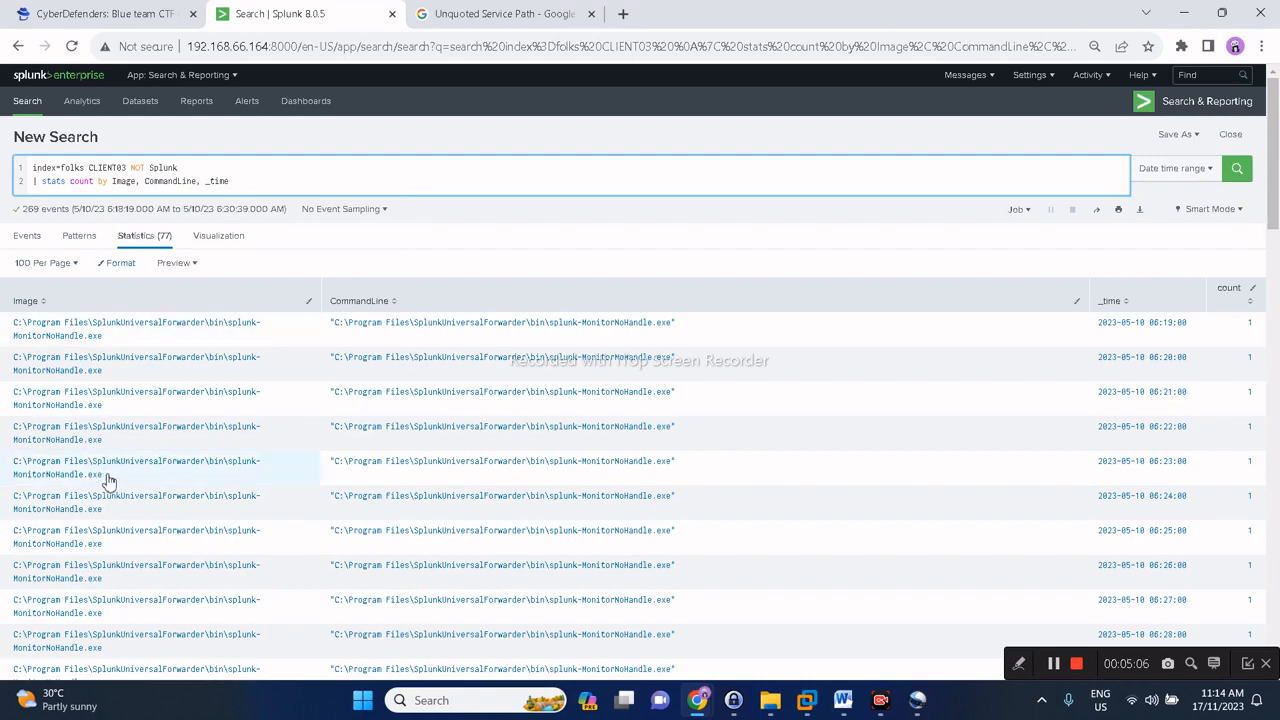
{"action": "scroll", "coordinate": [118, 485], "scroll_direction": "down", "scroll_amount": 4}
{"action": "scroll", "coordinate": [118, 485], "scroll_direction": "down", "scroll_amount": 10}
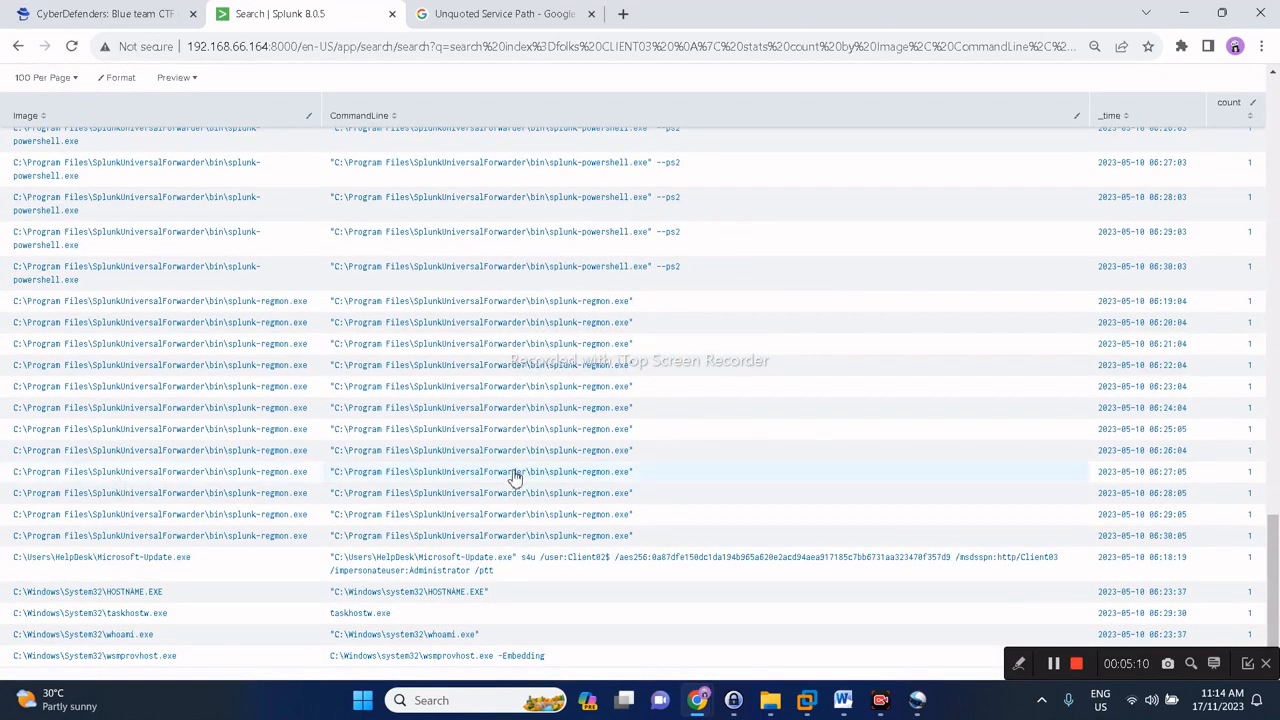
{"action": "scroll", "coordinate": [514, 477], "scroll_direction": "up", "scroll_amount": 14}
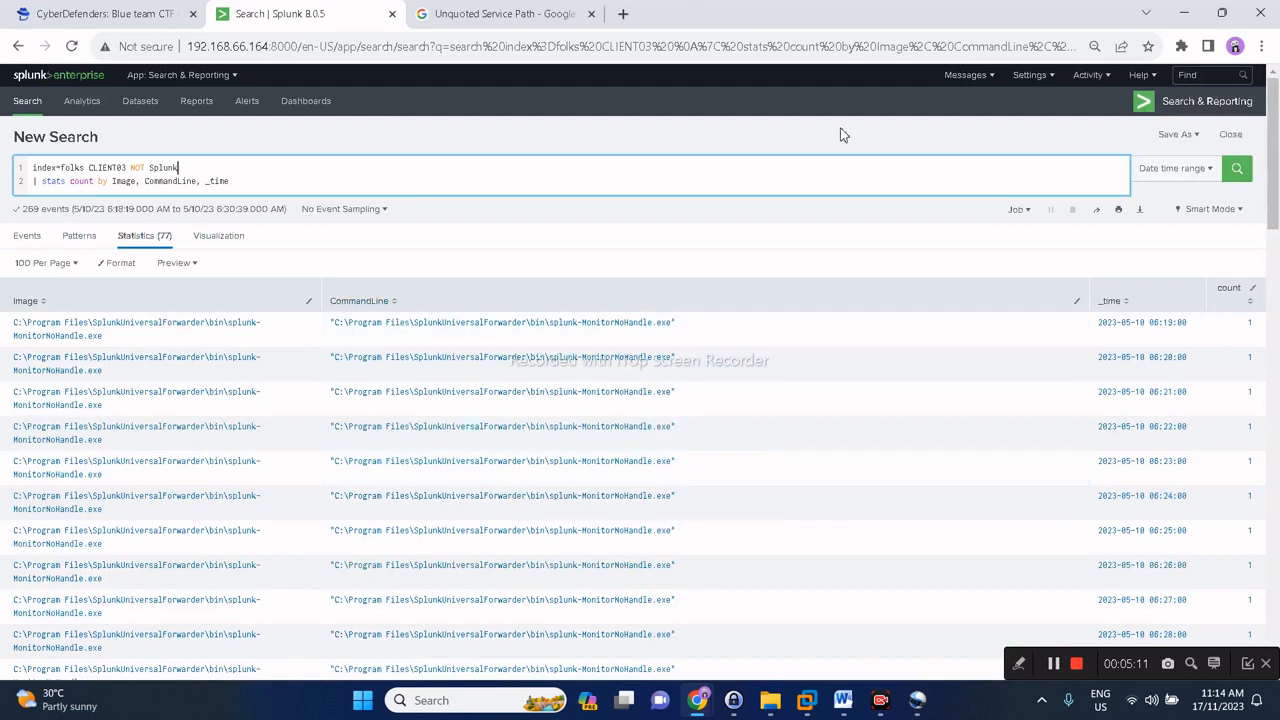
{"action": "left_click", "coordinate": [1237, 168]}
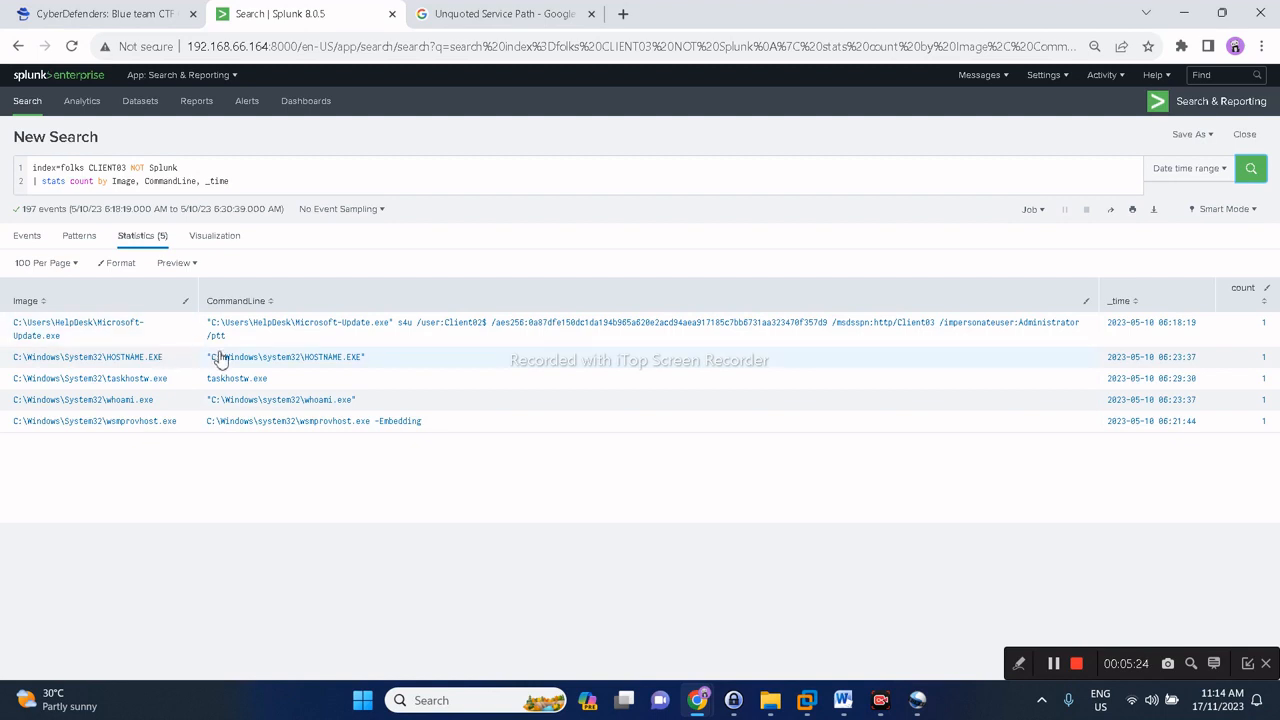
Compare the processes found in Splunk with question Q11 on CyberDefenders and expand Q11 to view its answer.
{"action": "left_click", "coordinate": [135, 16]}
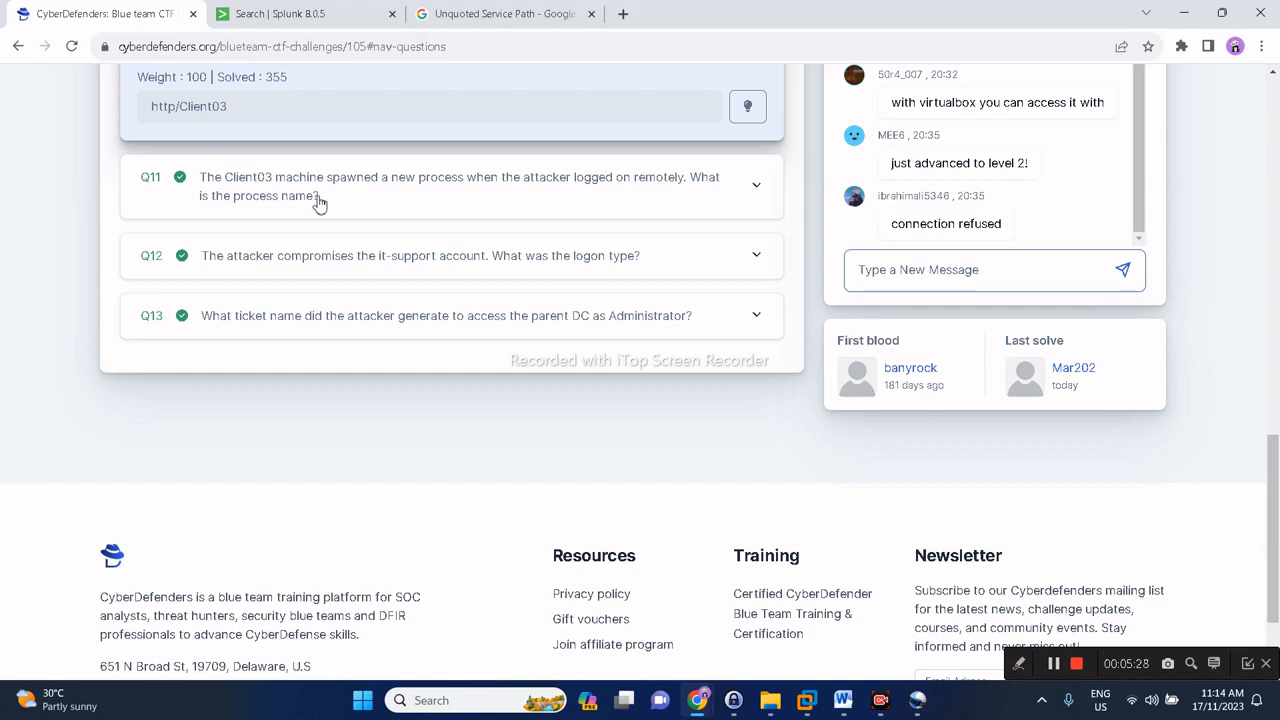
{"action": "left_click", "coordinate": [292, 14]}
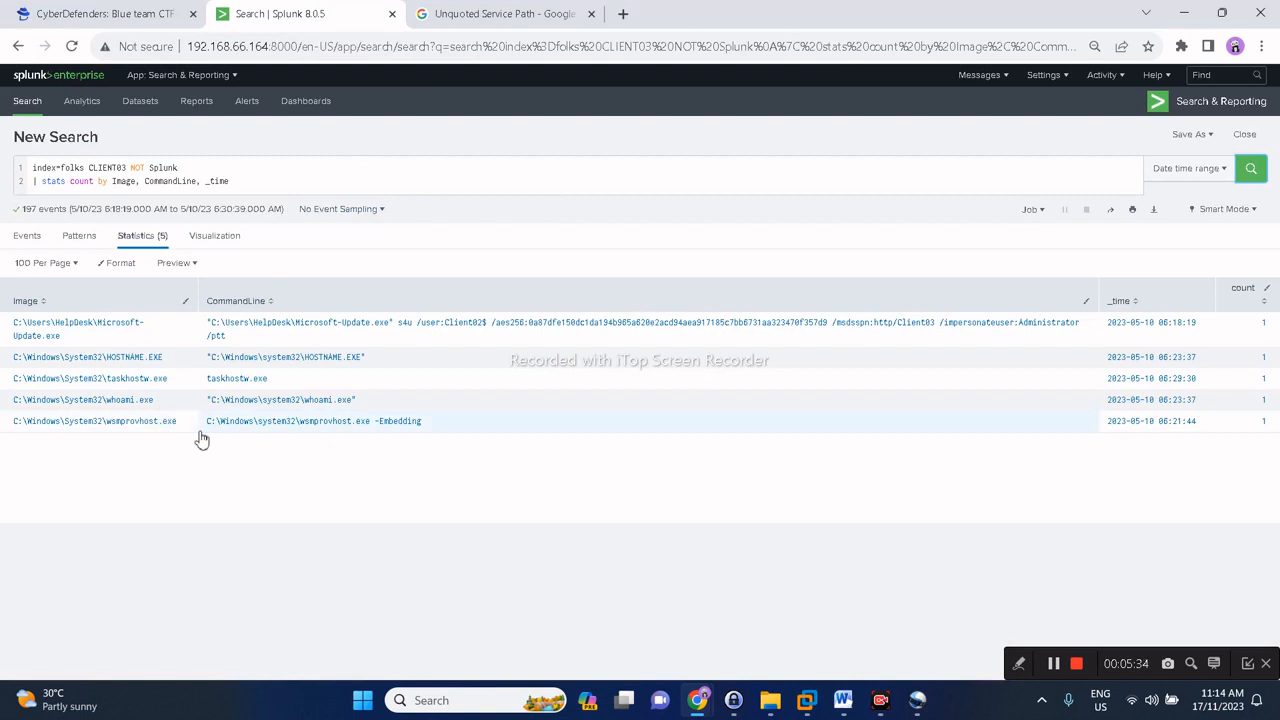
{"action": "left_click", "coordinate": [133, 22]}
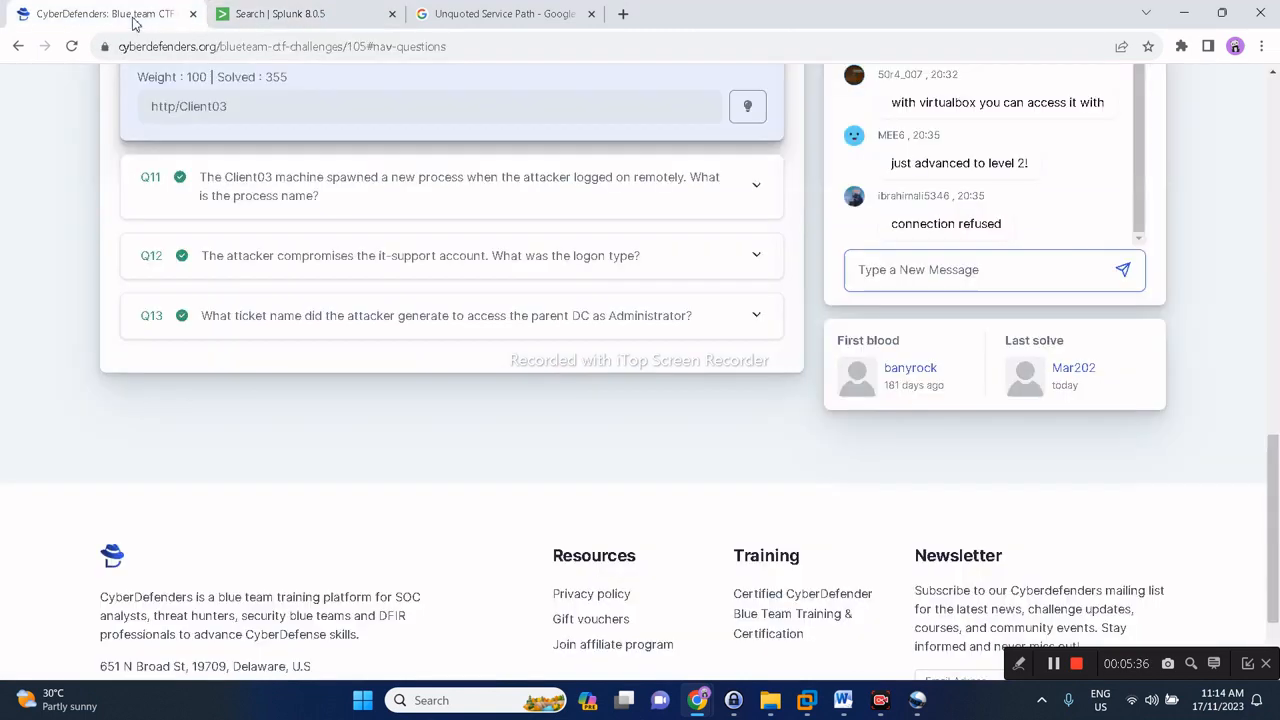
{"action": "left_click", "coordinate": [271, 195]}
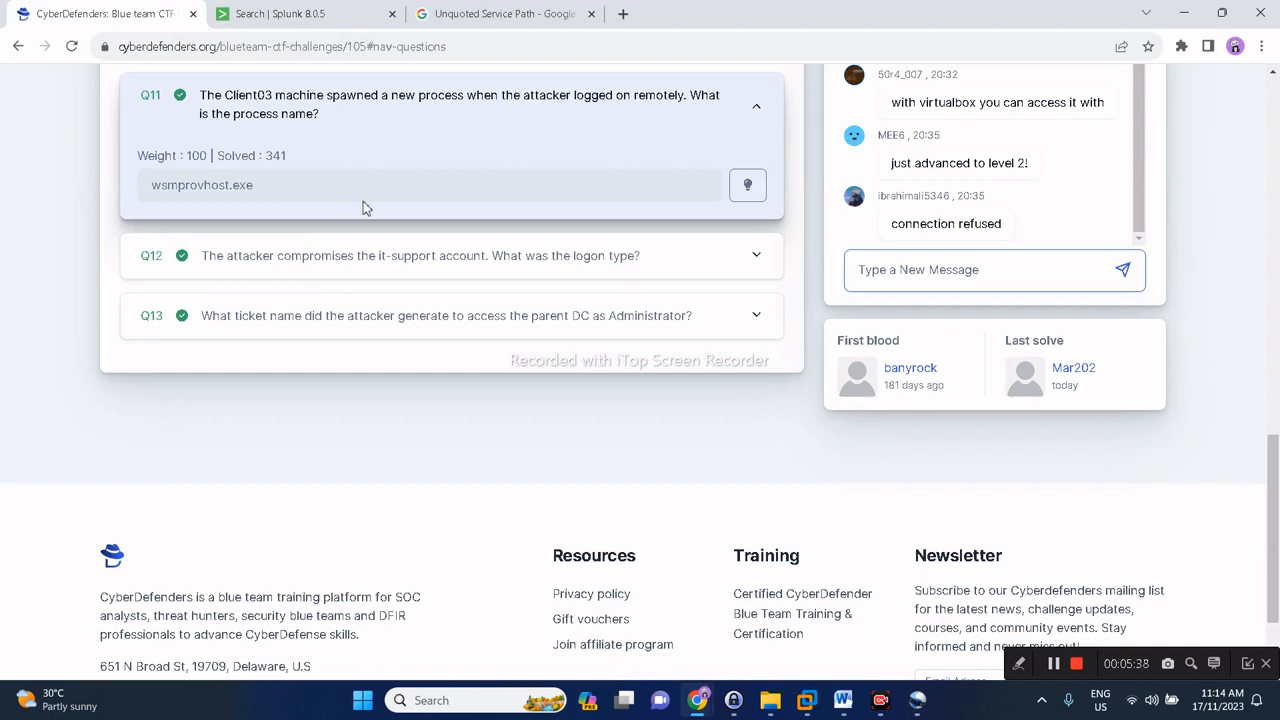
{"action": "scroll", "coordinate": [364, 230], "scroll_direction": "up", "scroll_amount": 1}
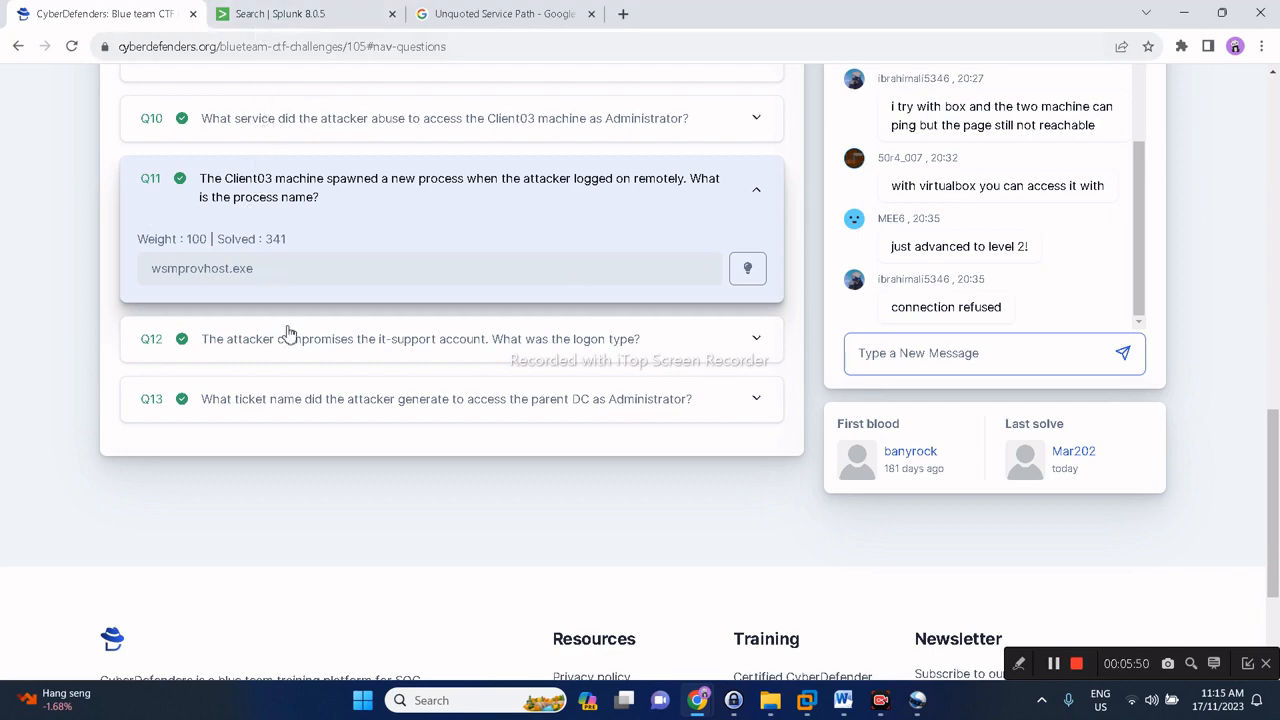
{"action": "scroll", "coordinate": [286, 335], "scroll_direction": "down", "scroll_amount": 1}
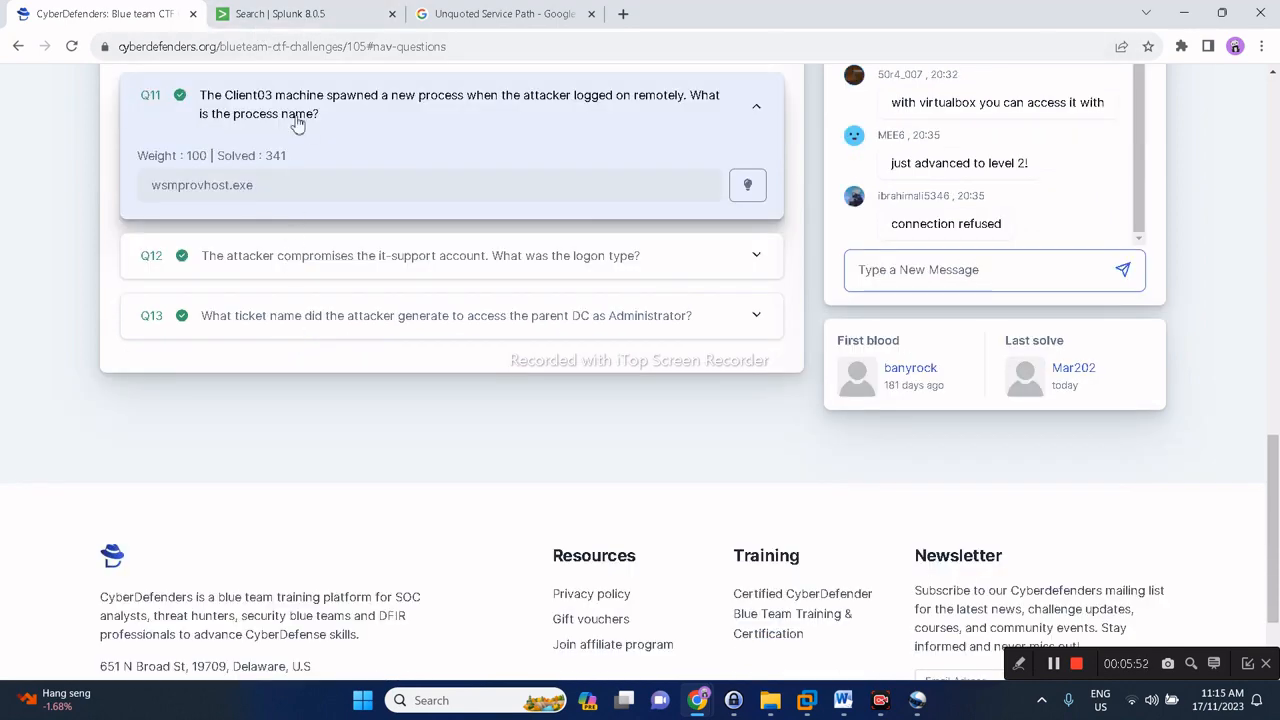
In Splunk, cut the query down to index=folks CLIENT02 without the stats line, add event ID 4624, and run it.
{"action": "left_click", "coordinate": [290, 14]}
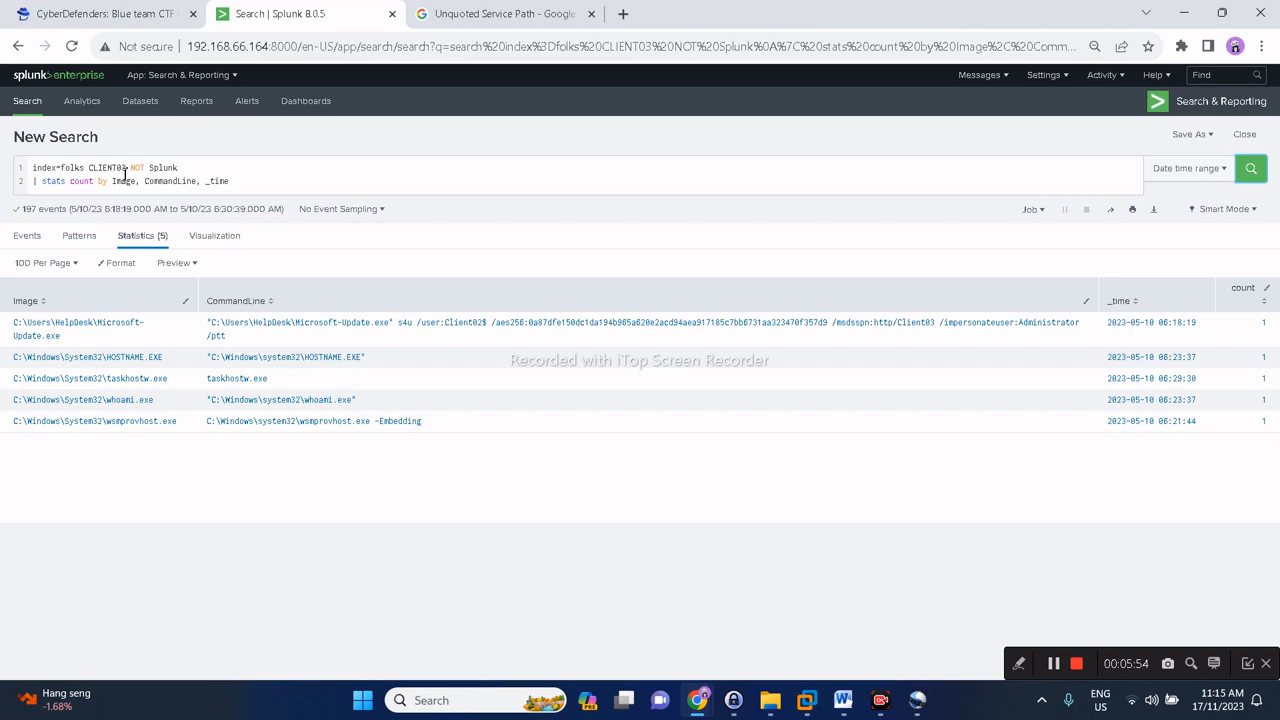
{"action": "left_click_drag", "start_coordinate": [121, 170], "coordinate": [190, 168]}
{"action": "key", "text": "BackSpace"}
{"action": "type", "text": "2"}
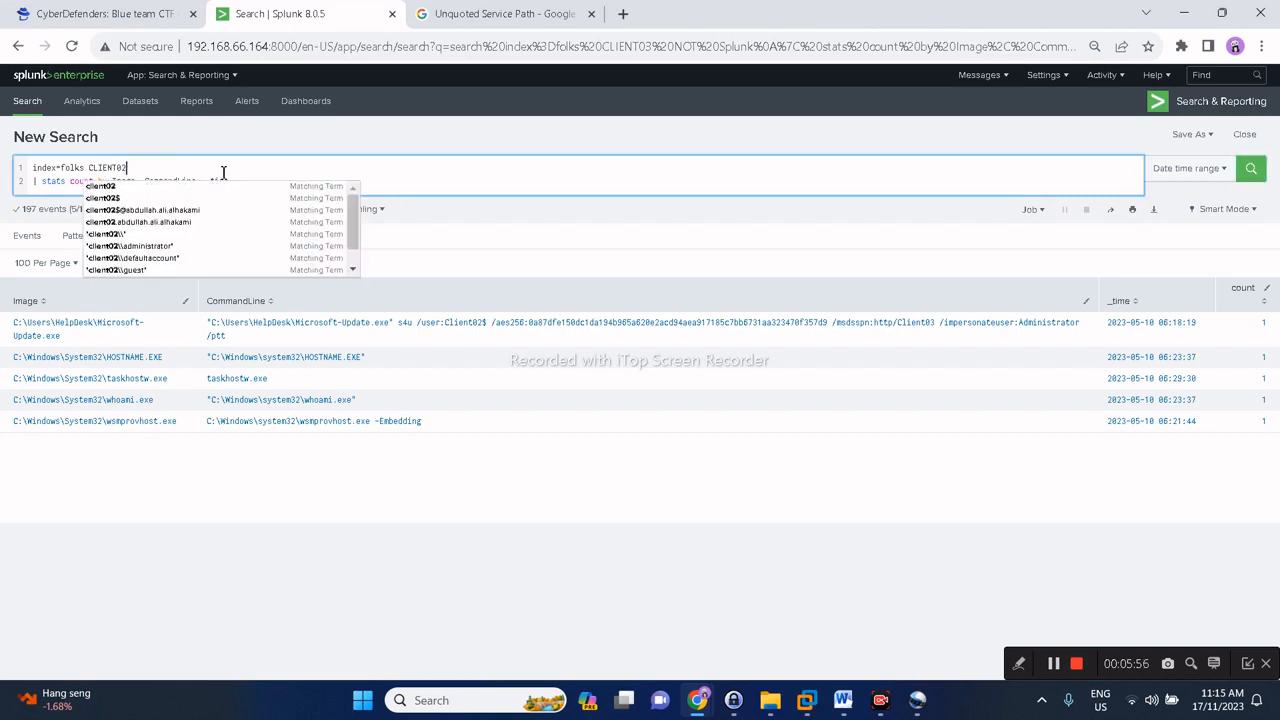
{"action": "key", "text": "ctrl+a"}
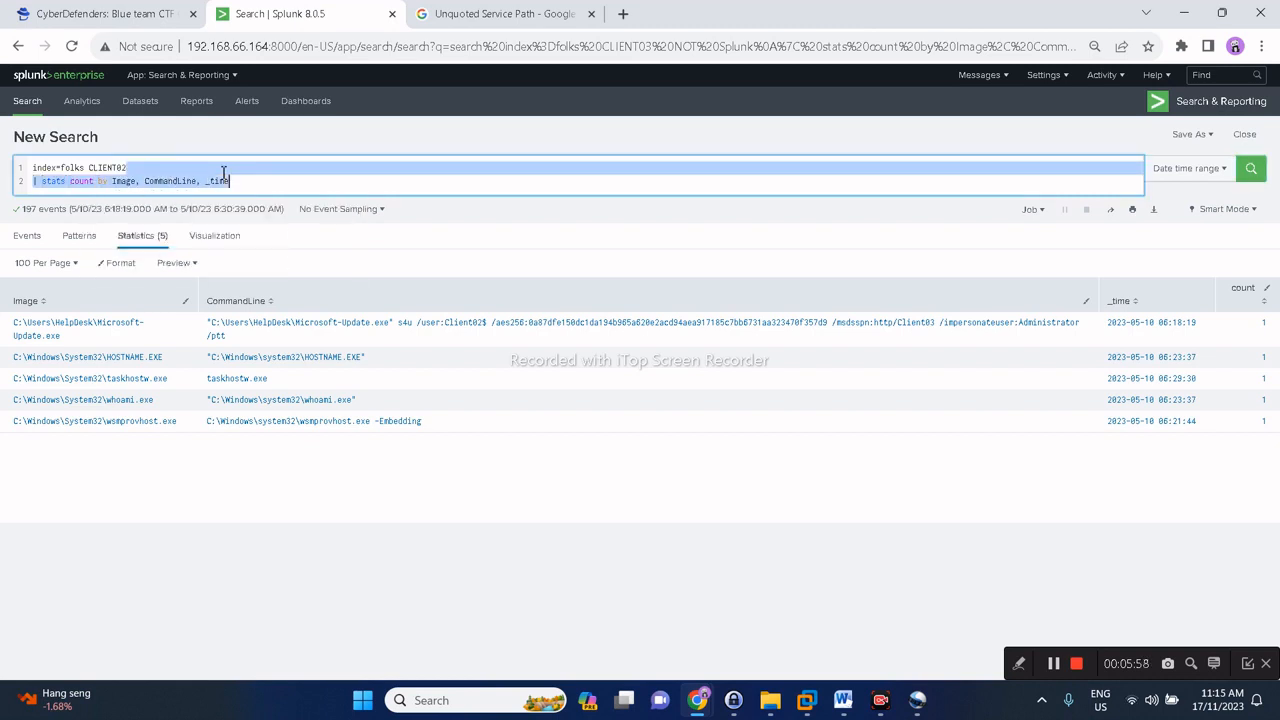
{"action": "key", "text": "BackSpace"}
{"action": "key", "text": "Return"}
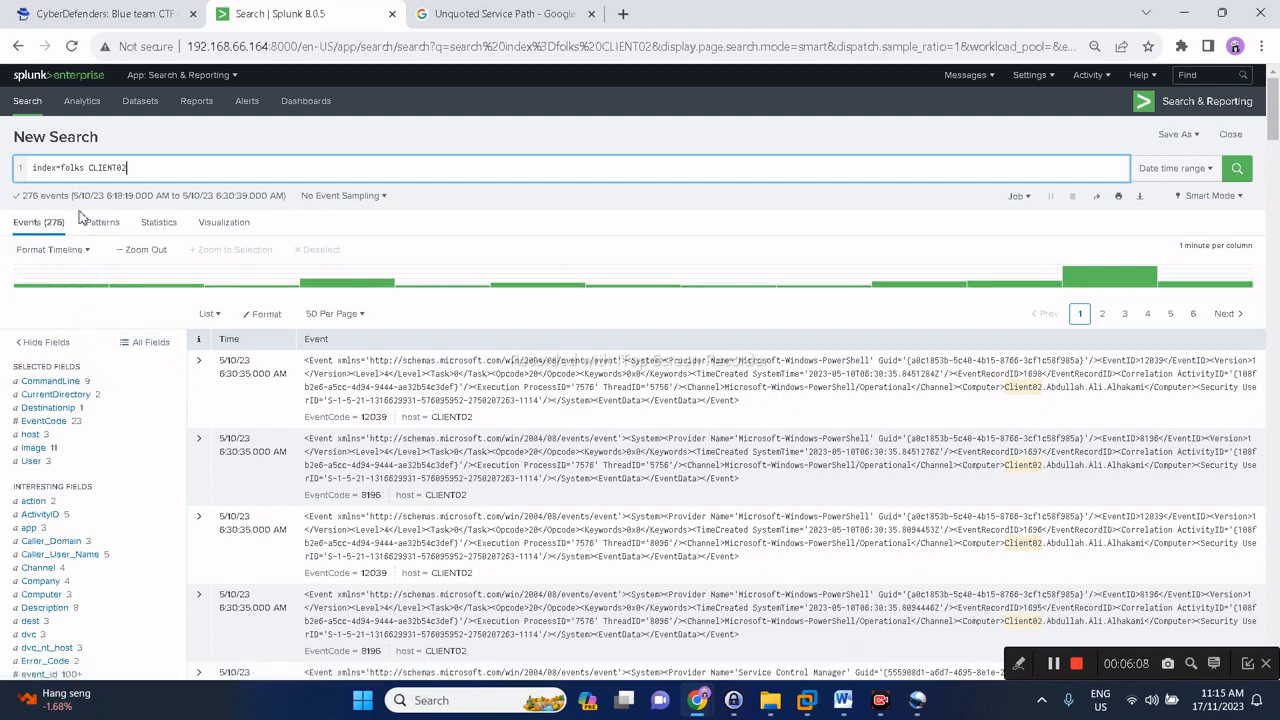
{"action": "type", "text": "624"}
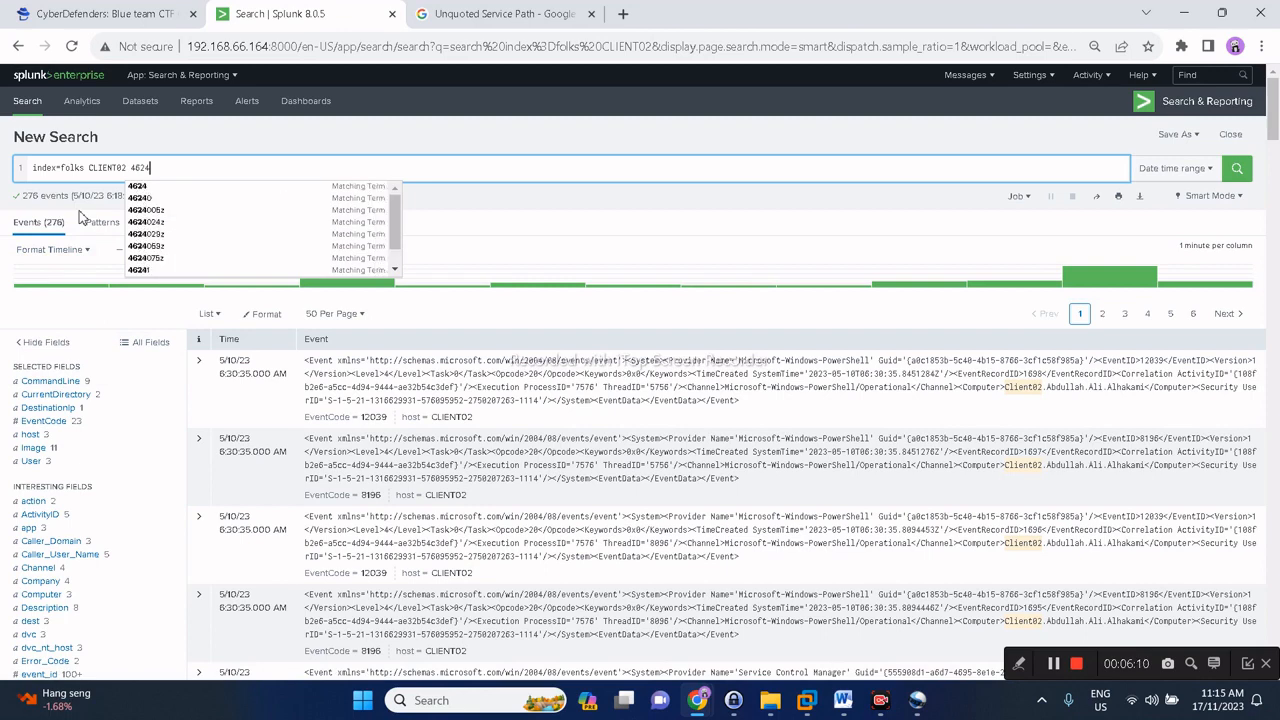
{"action": "key", "text": "Return"}
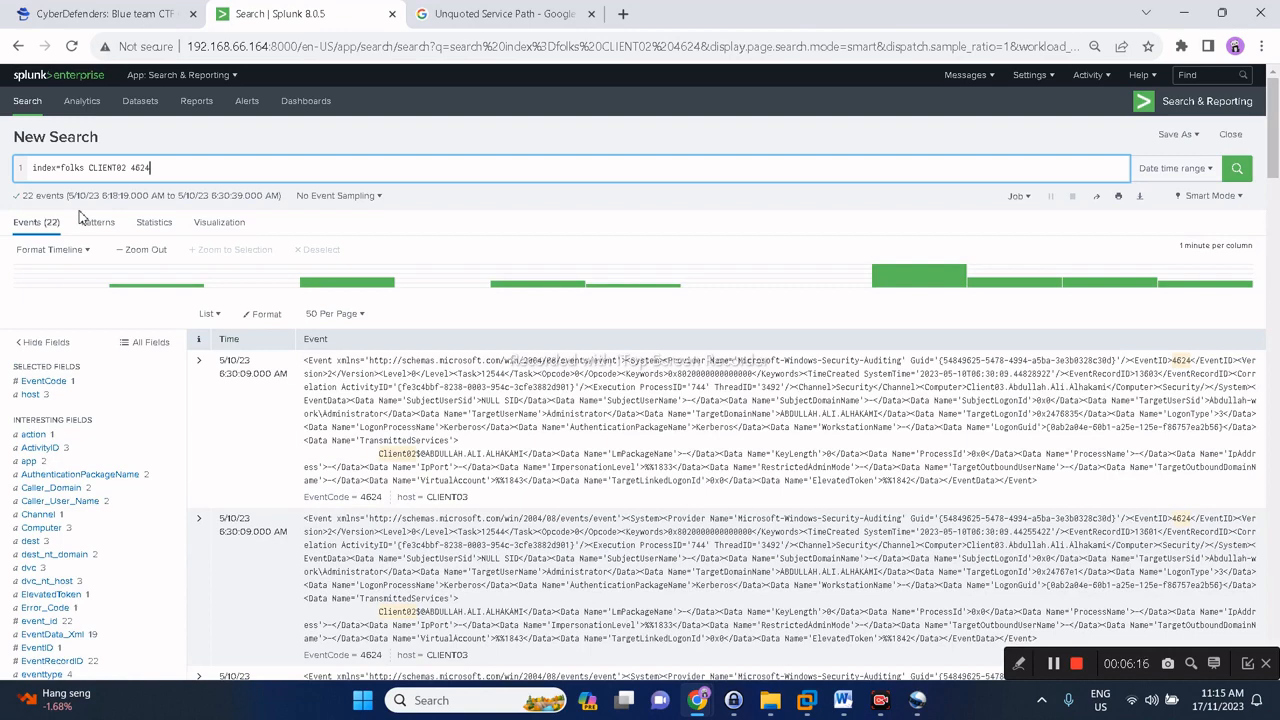
Switch to the Google results page and search for "4624 logon types".
{"action": "left_click", "coordinate": [482, 13]}
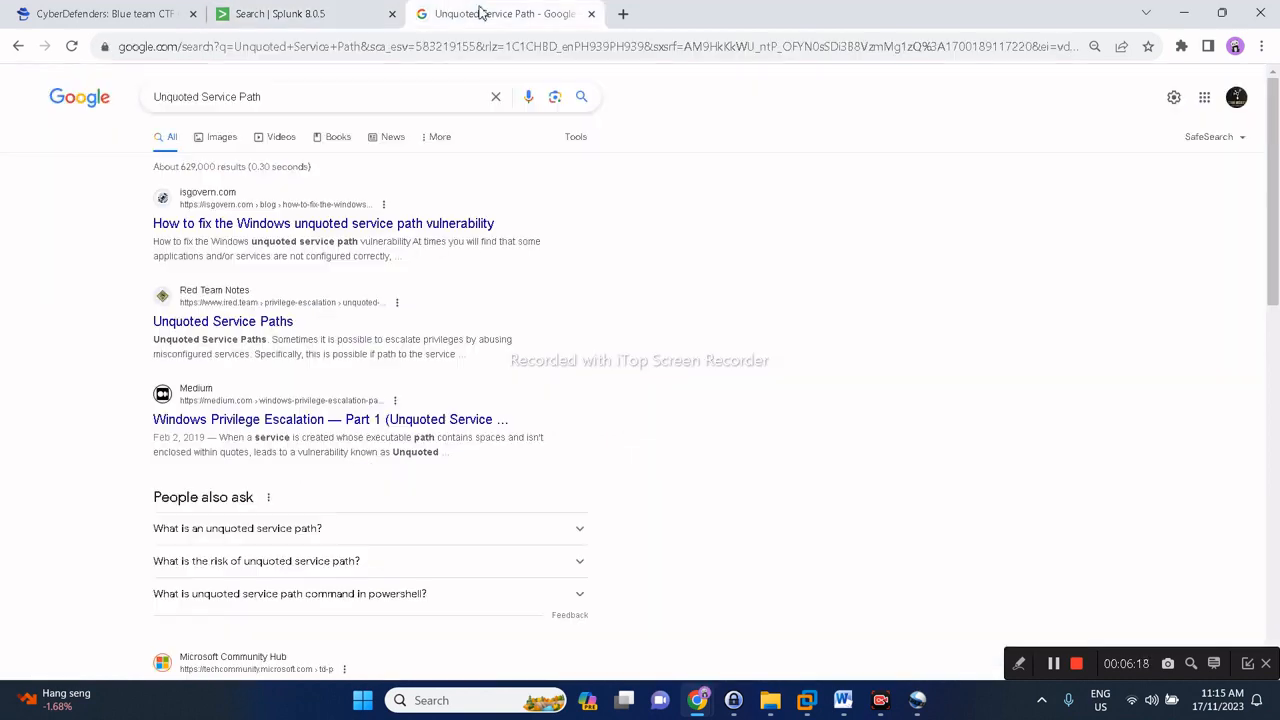
{"action": "triple_click", "coordinate": [263, 97]}
{"action": "type", "text": "4"}
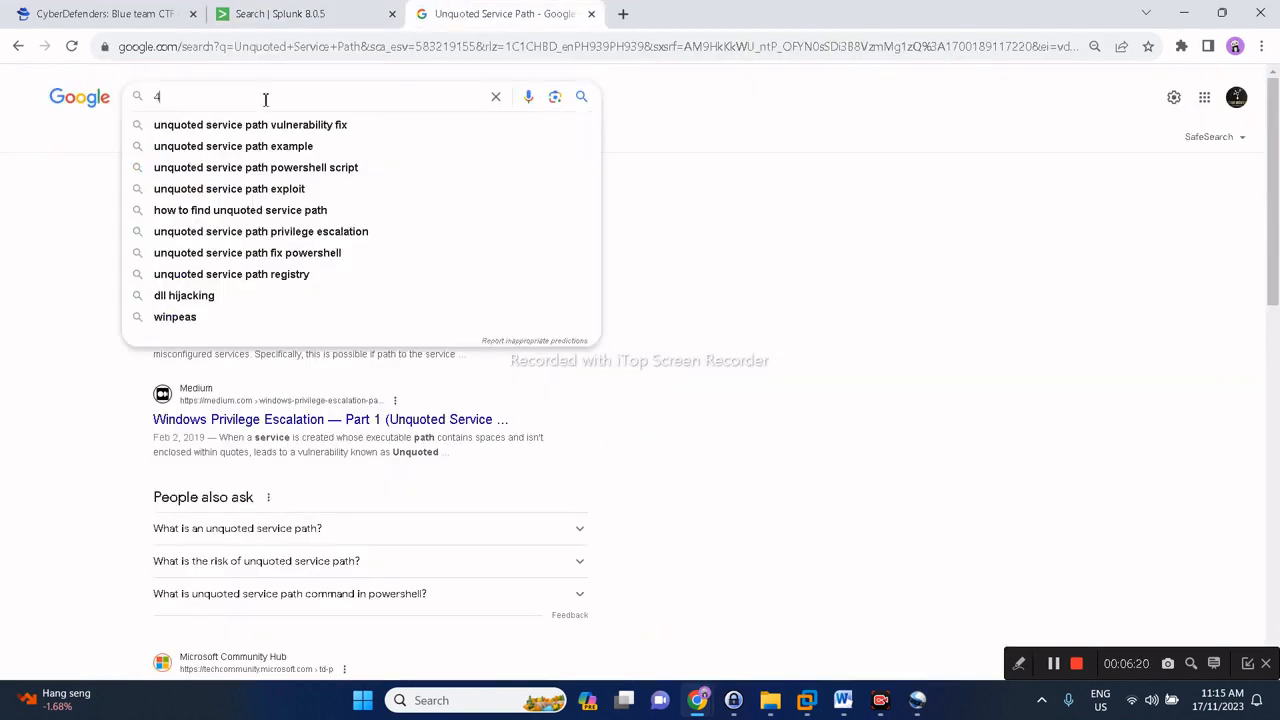
{"action": "type", "text": "624"}
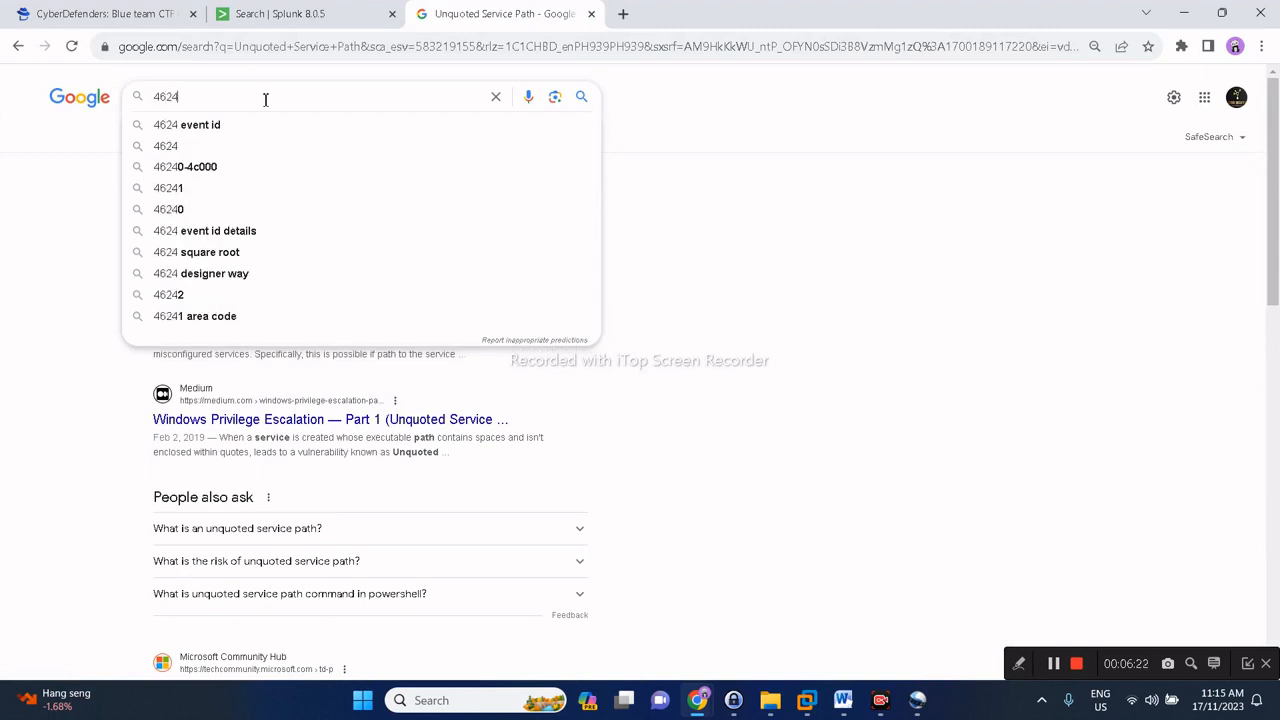
{"action": "type", "text": " logon types"}
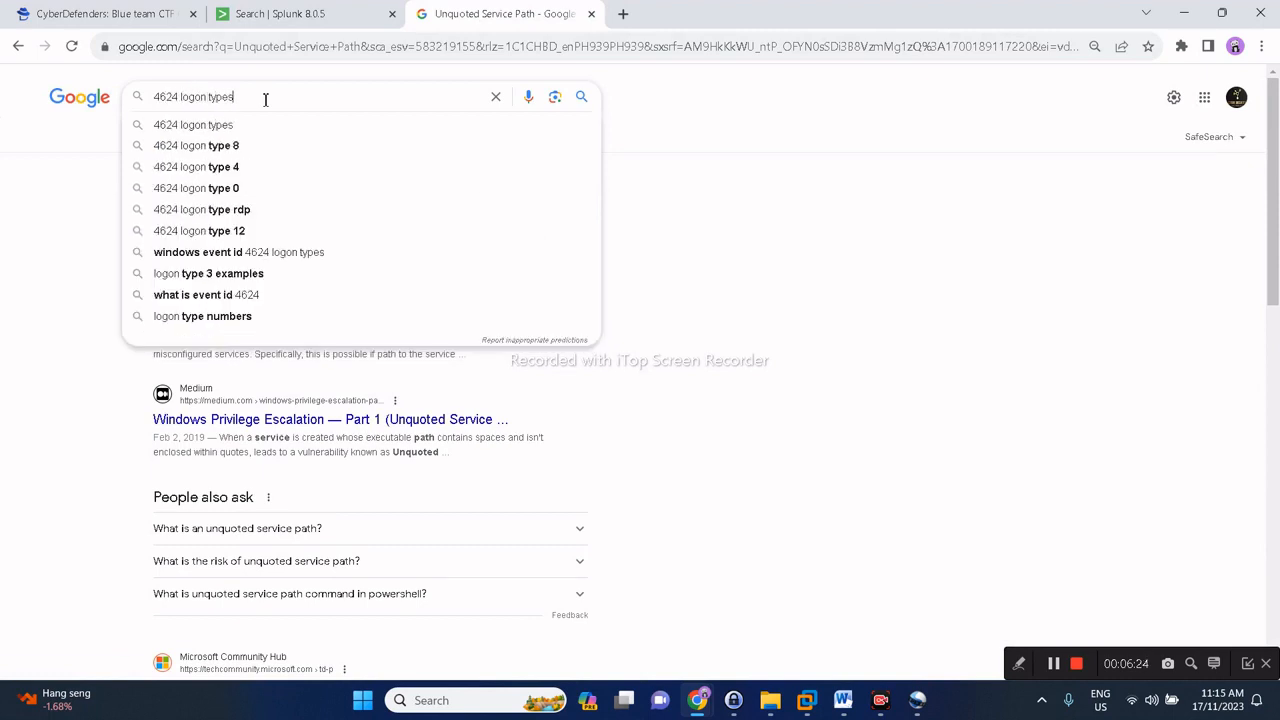
{"action": "key", "text": "Return"}
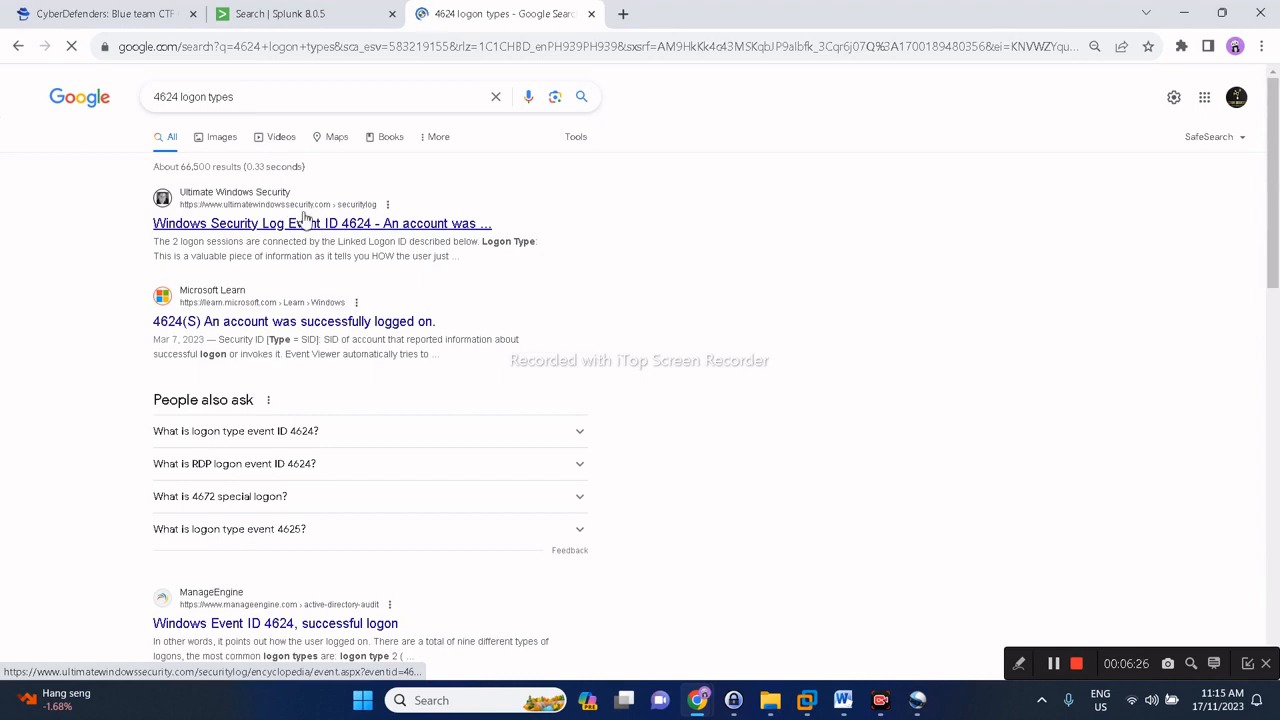
Open the Microsoft Learn article on event 4624(S) and examine its table of logon types and descriptions.
{"action": "left_click", "coordinate": [293, 325]}
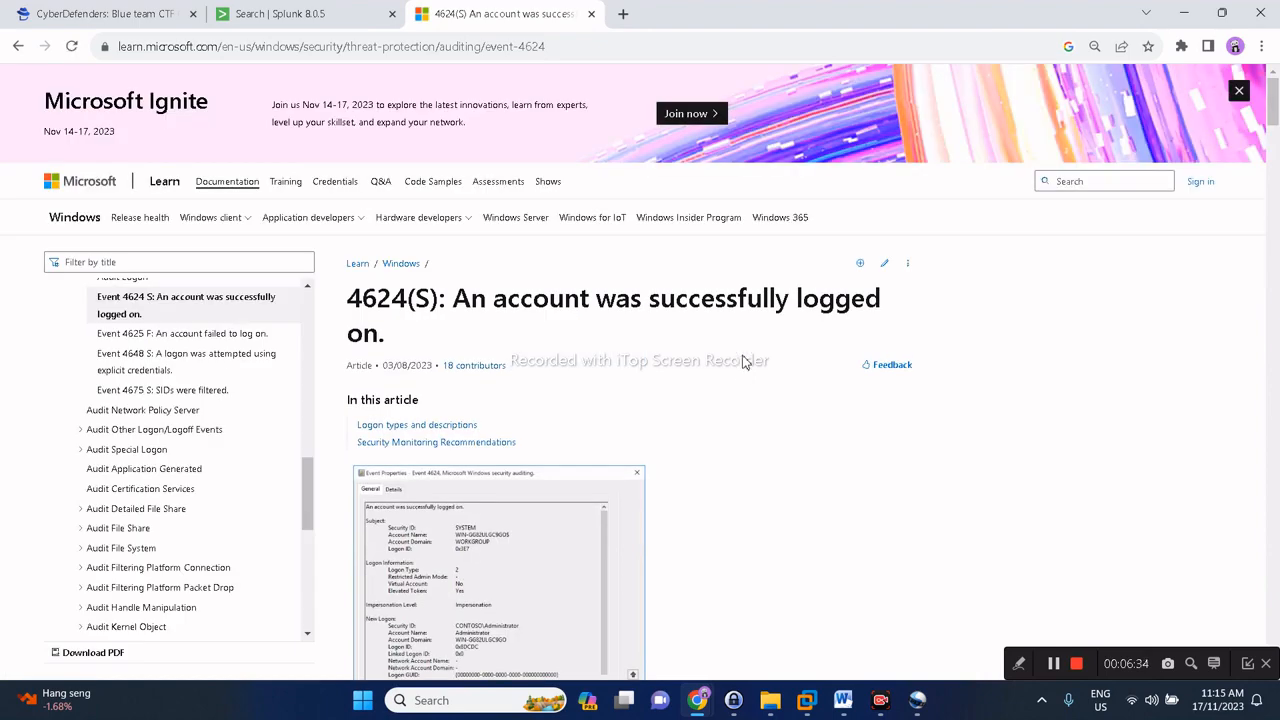
{"action": "scroll", "coordinate": [743, 361], "scroll_direction": "down", "scroll_amount": 10}
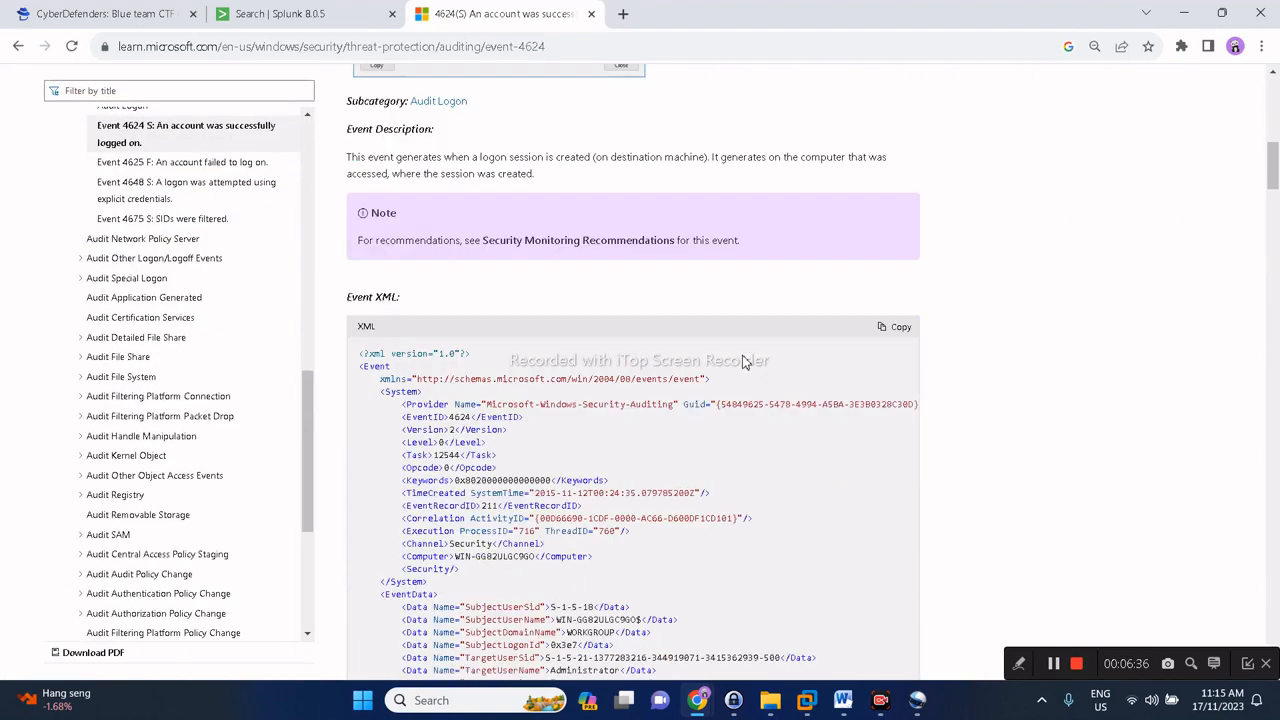
{"action": "scroll", "coordinate": [743, 361], "scroll_direction": "down", "scroll_amount": 6}
{"action": "scroll", "coordinate": [743, 361], "scroll_direction": "down", "scroll_amount": 9}
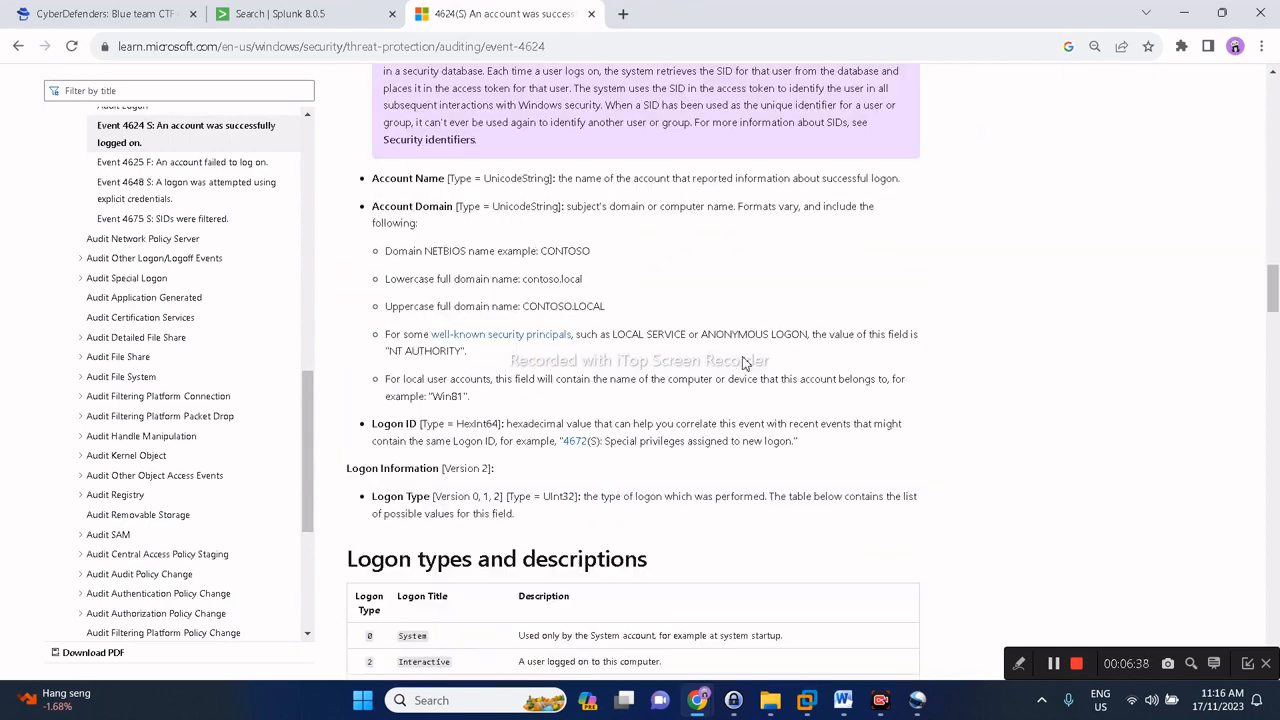
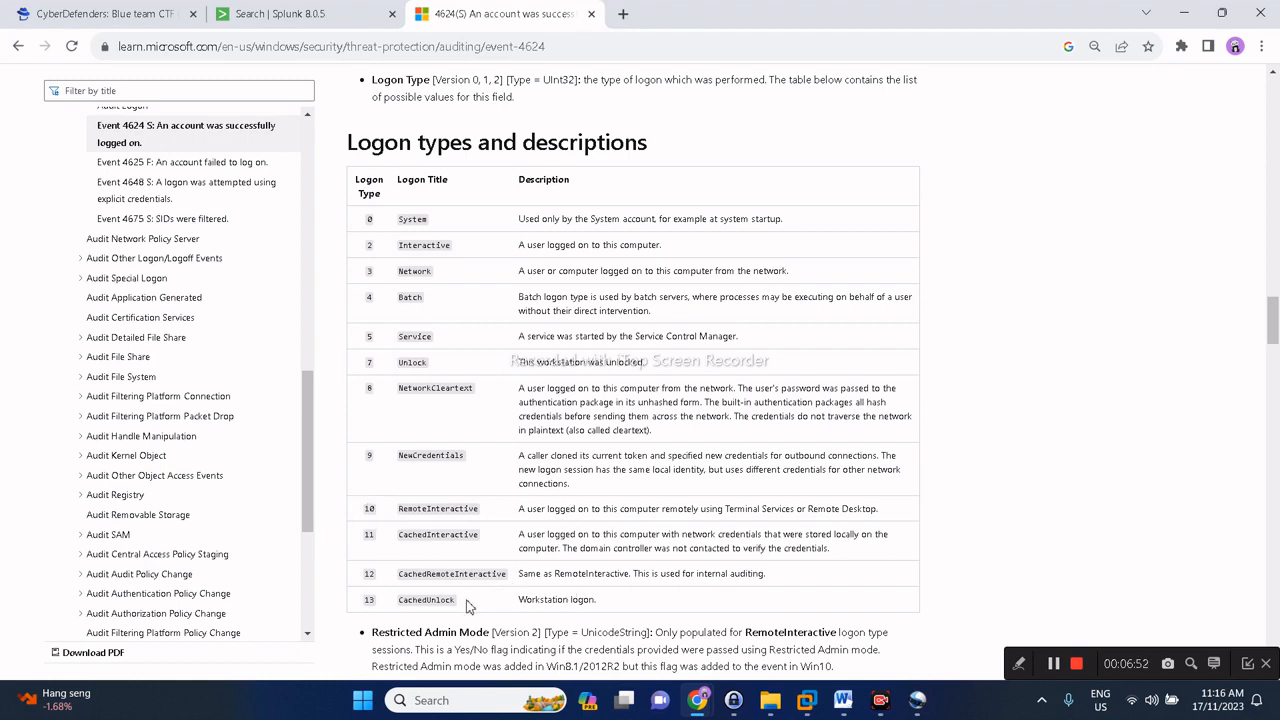
Return to the Splunk search and inspect the values of the Caller_User_Name field.
{"action": "left_click", "coordinate": [313, 8]}
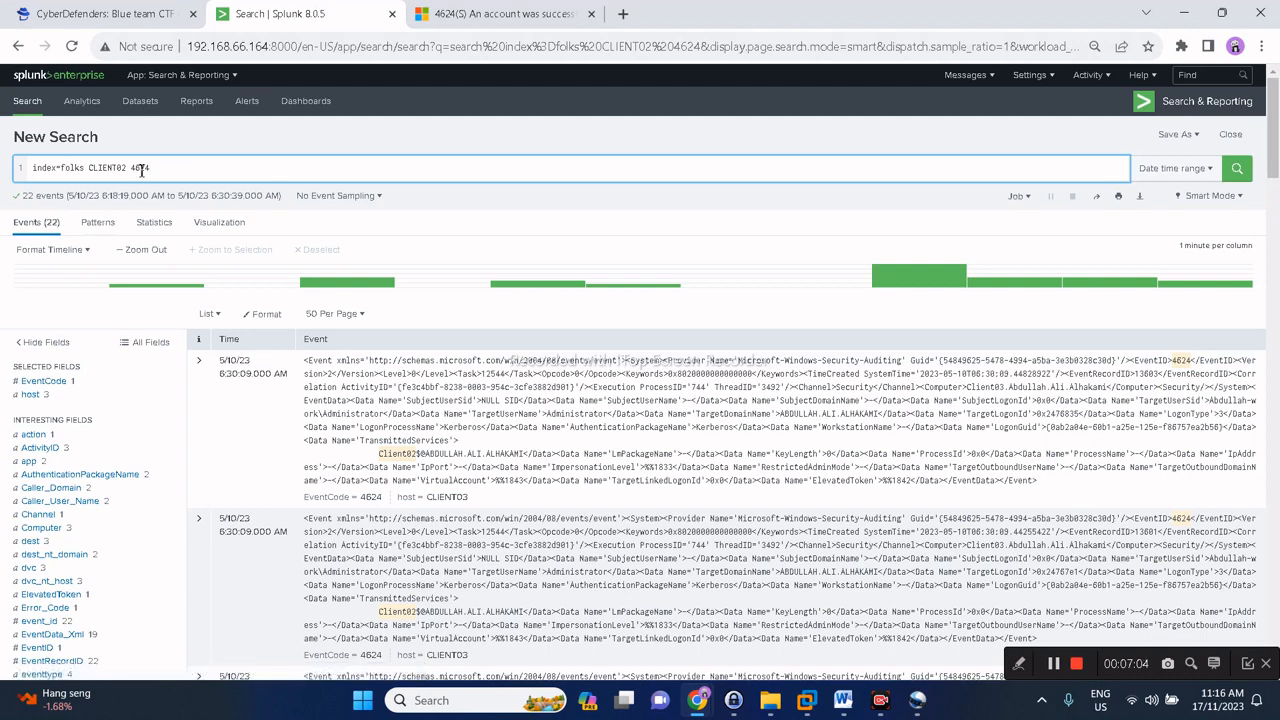
{"action": "left_click", "coordinate": [52, 506]}
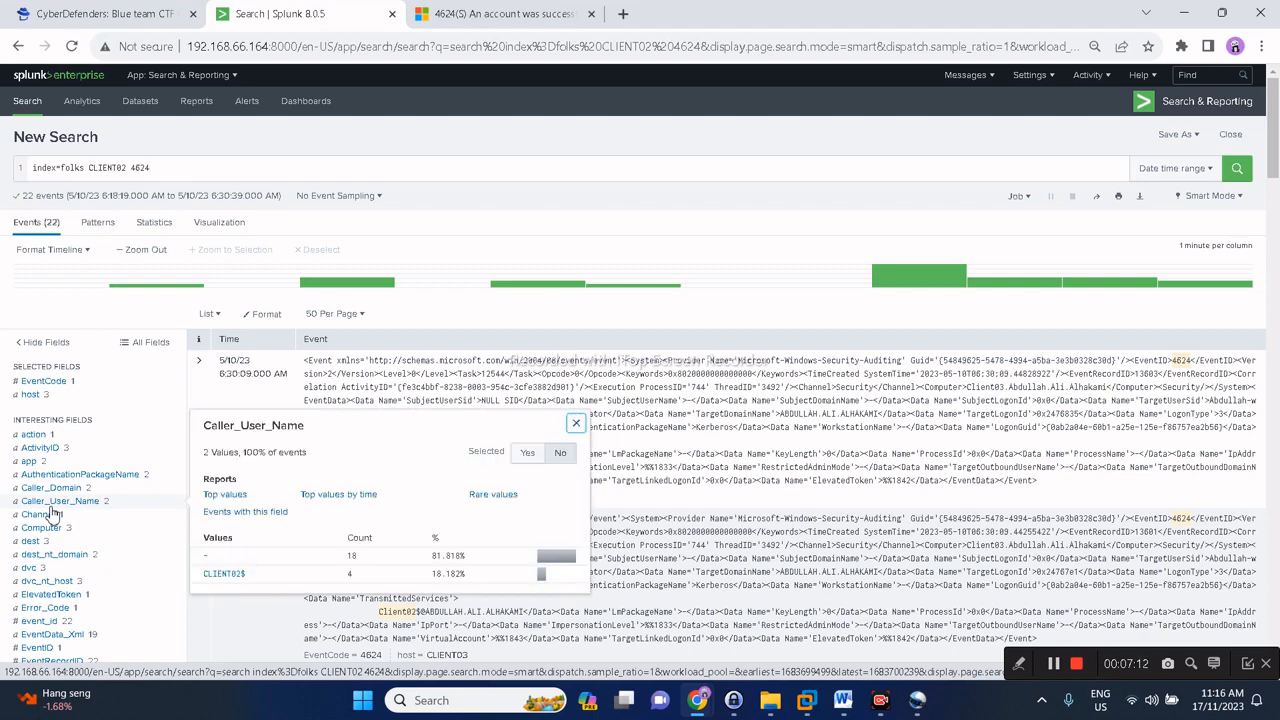
Try running the CLIENT02 4624 search over the All time (real-time) range after browsing the other time range options.
{"action": "left_click", "coordinate": [1180, 169]}
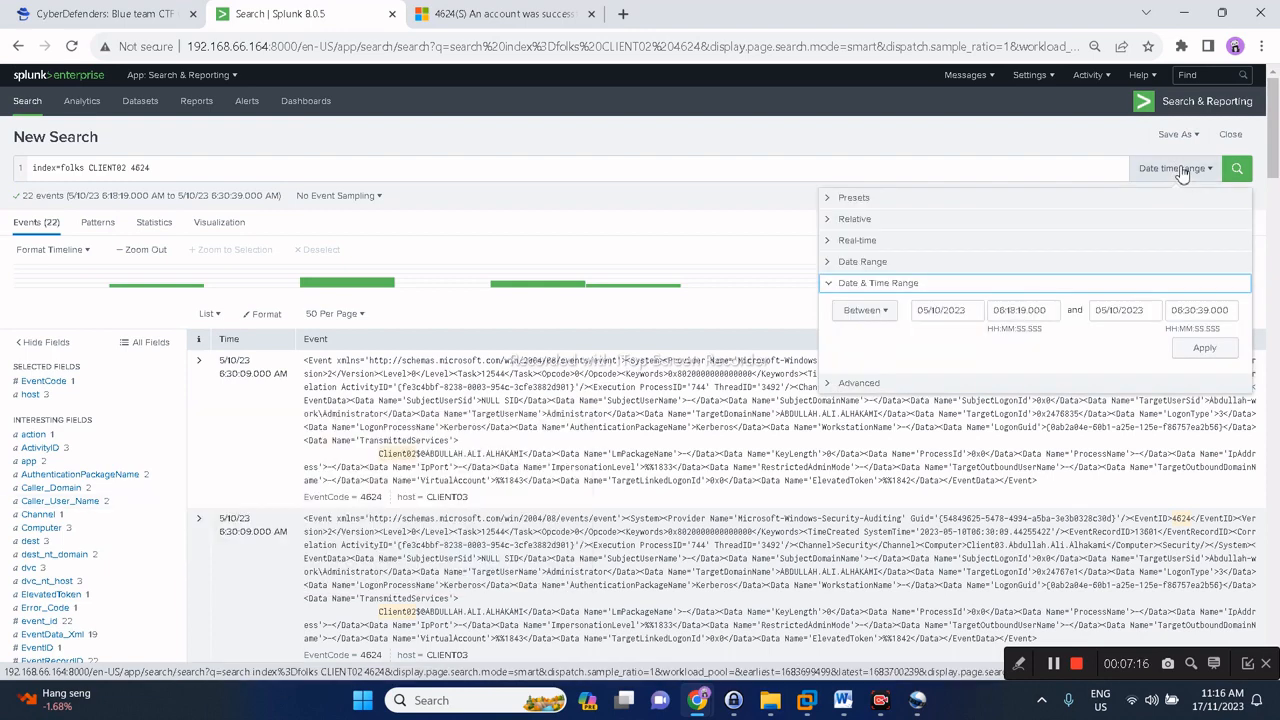
{"action": "left_click", "coordinate": [836, 264]}
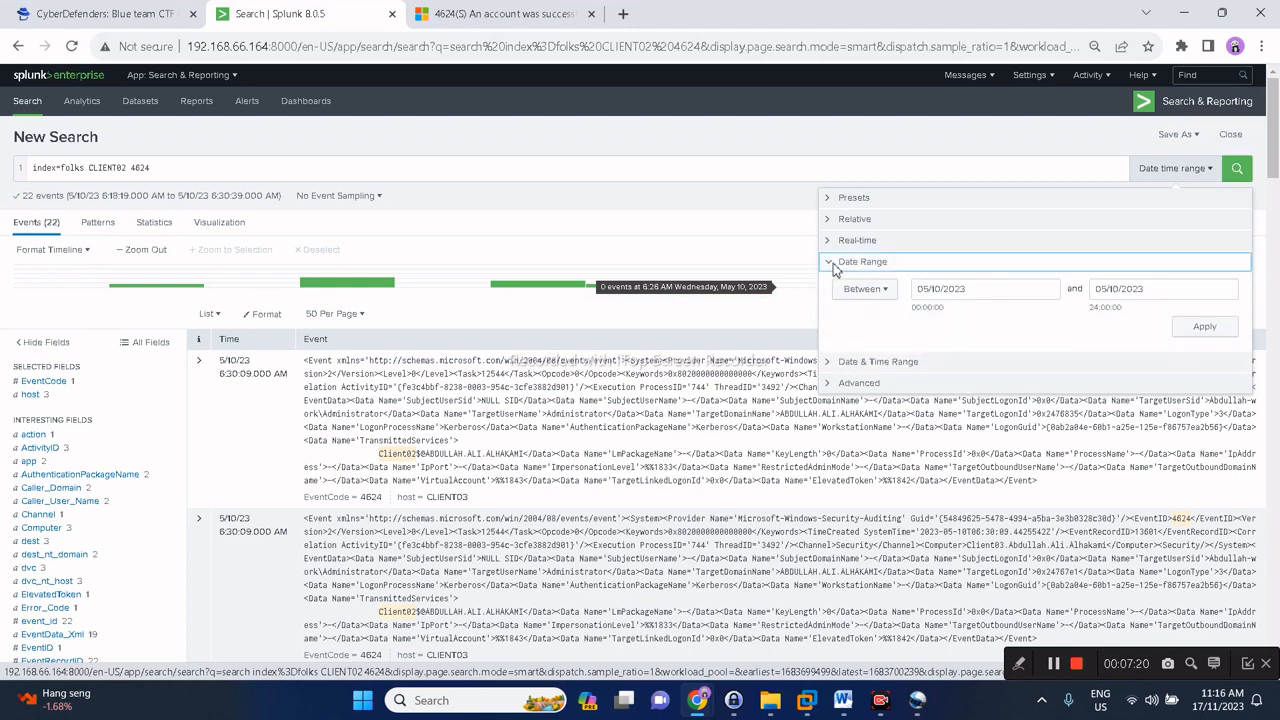
{"action": "left_click", "coordinate": [846, 241]}
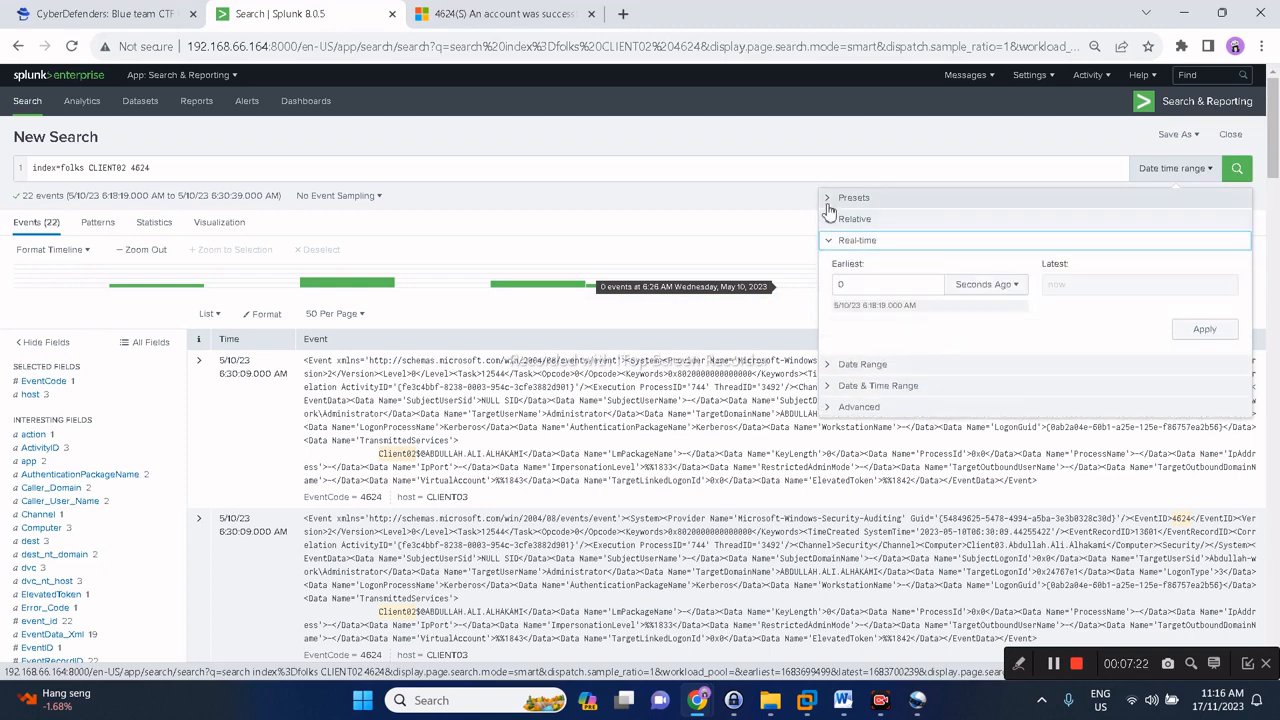
{"action": "left_click", "coordinate": [828, 202]}
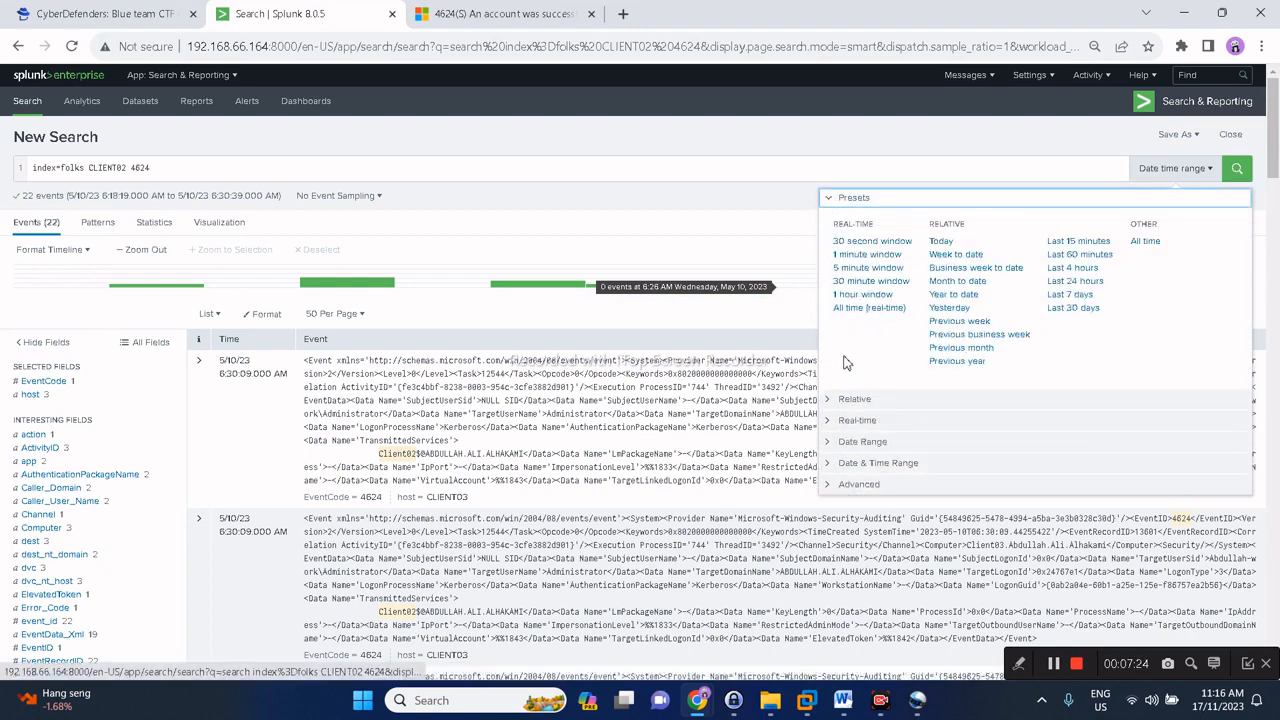
{"action": "left_click", "coordinate": [847, 399]}
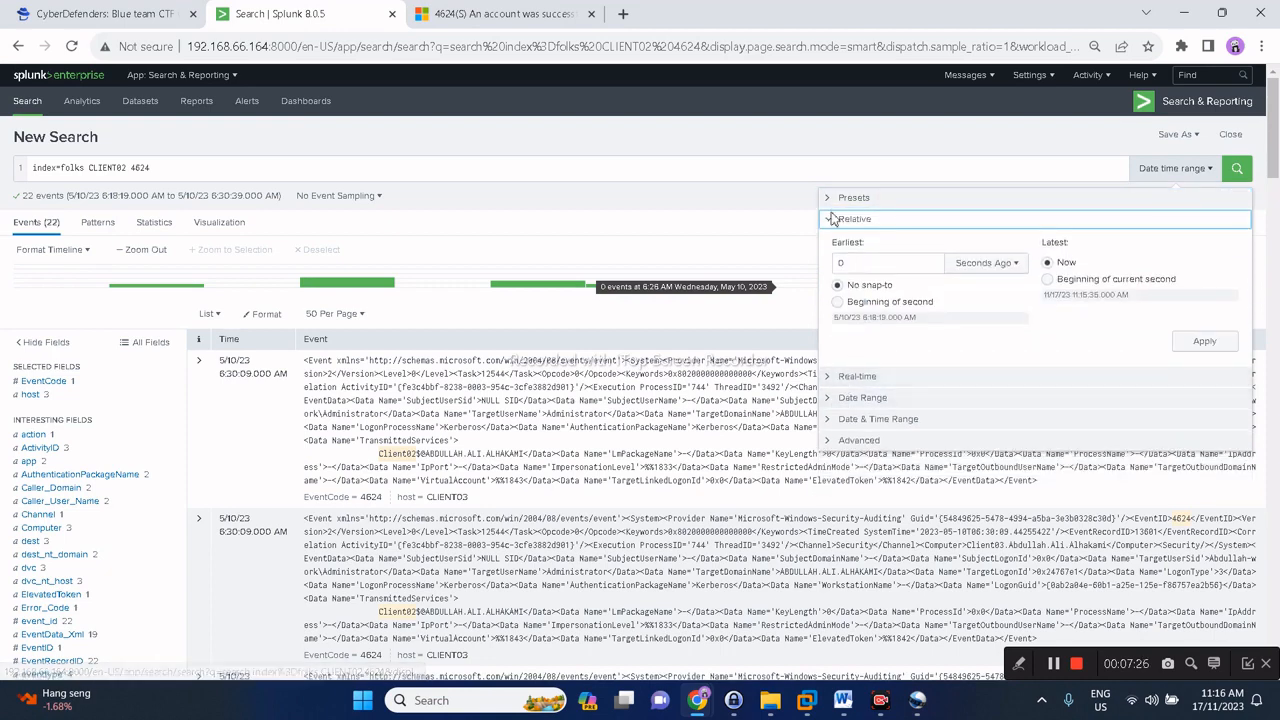
{"action": "left_click", "coordinate": [859, 441]}
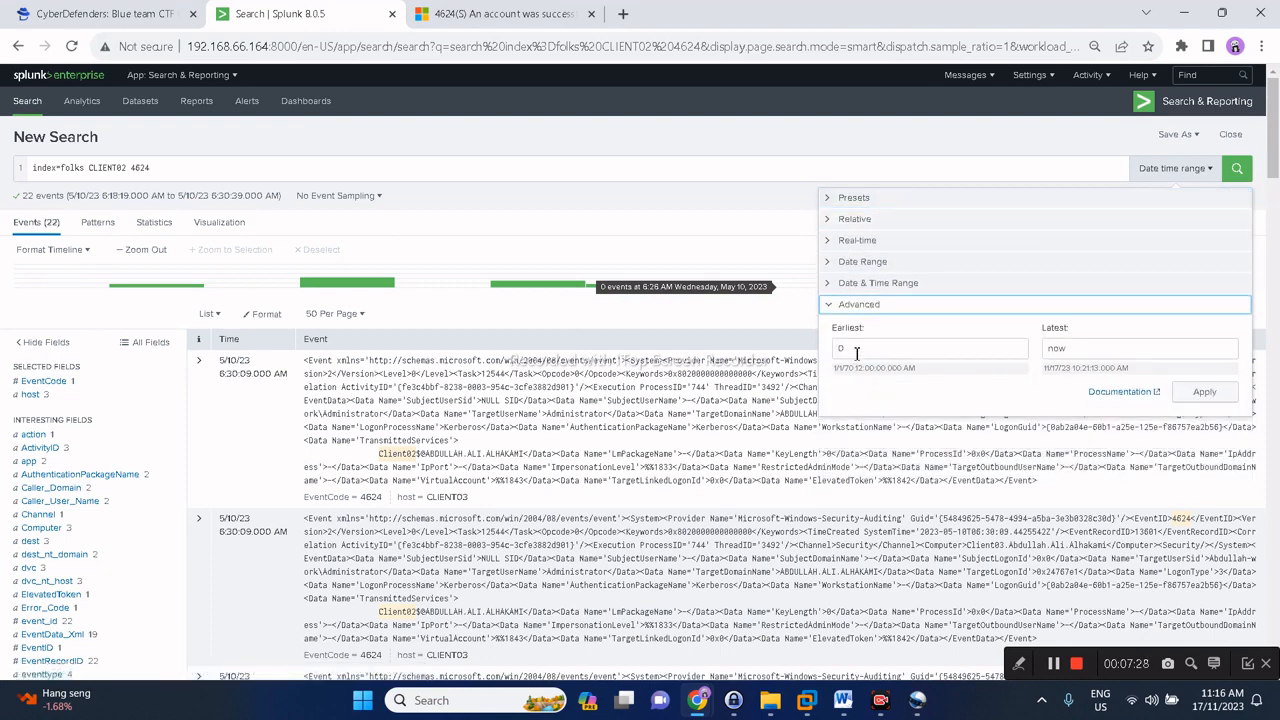
{"action": "left_click", "coordinate": [828, 200]}
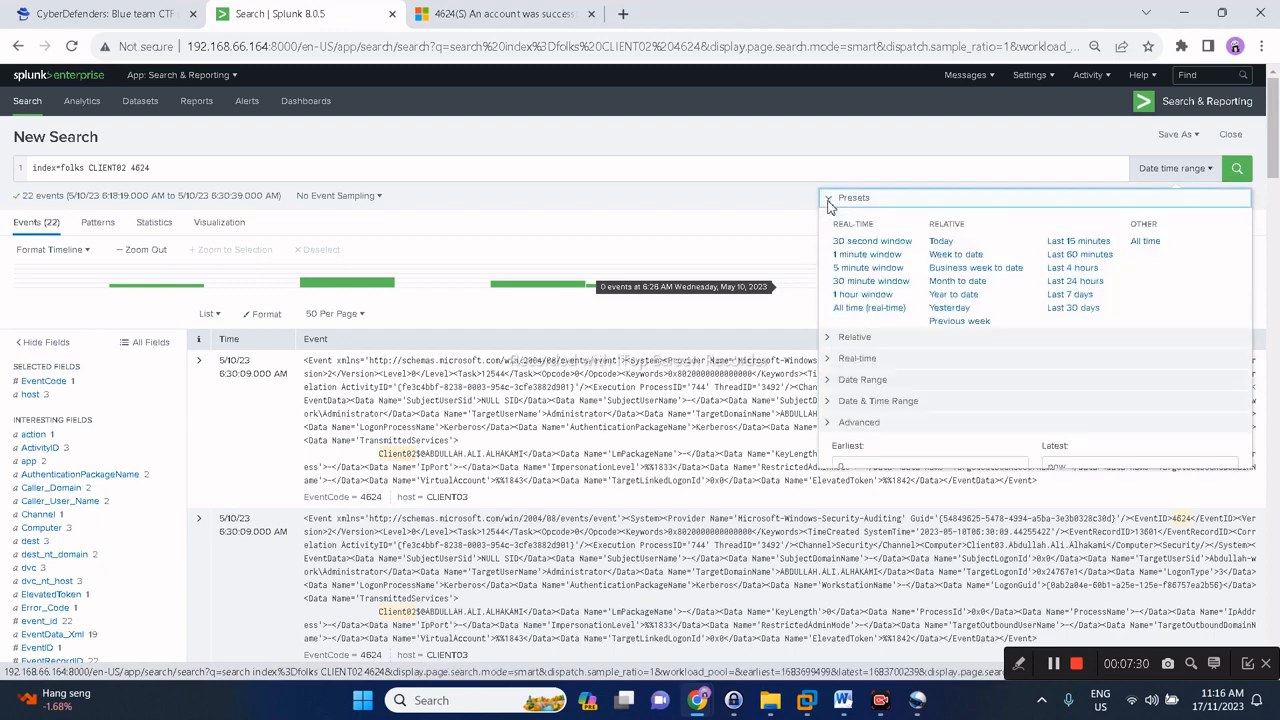
{"action": "key", "text": "Escape"}
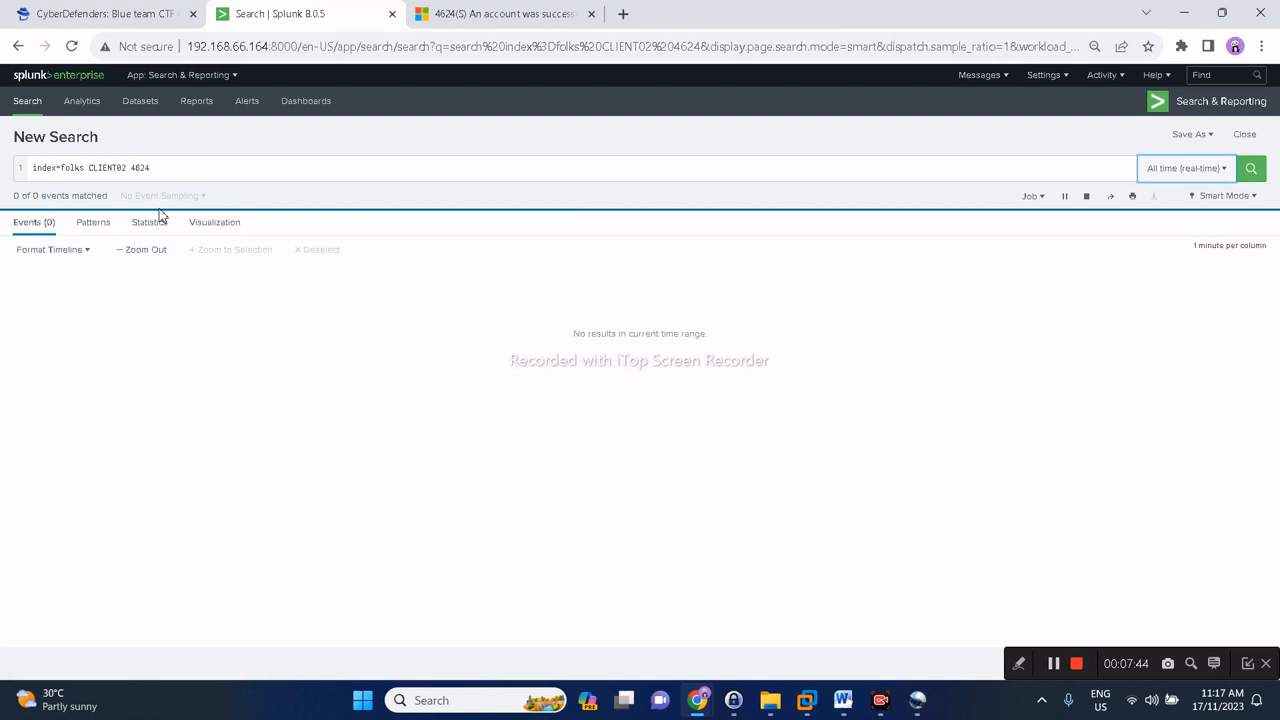
Run the search over the All time range and narrow it to events where Caller_User_Name is HelpDesk.
{"action": "left_click", "coordinate": [1178, 172]}
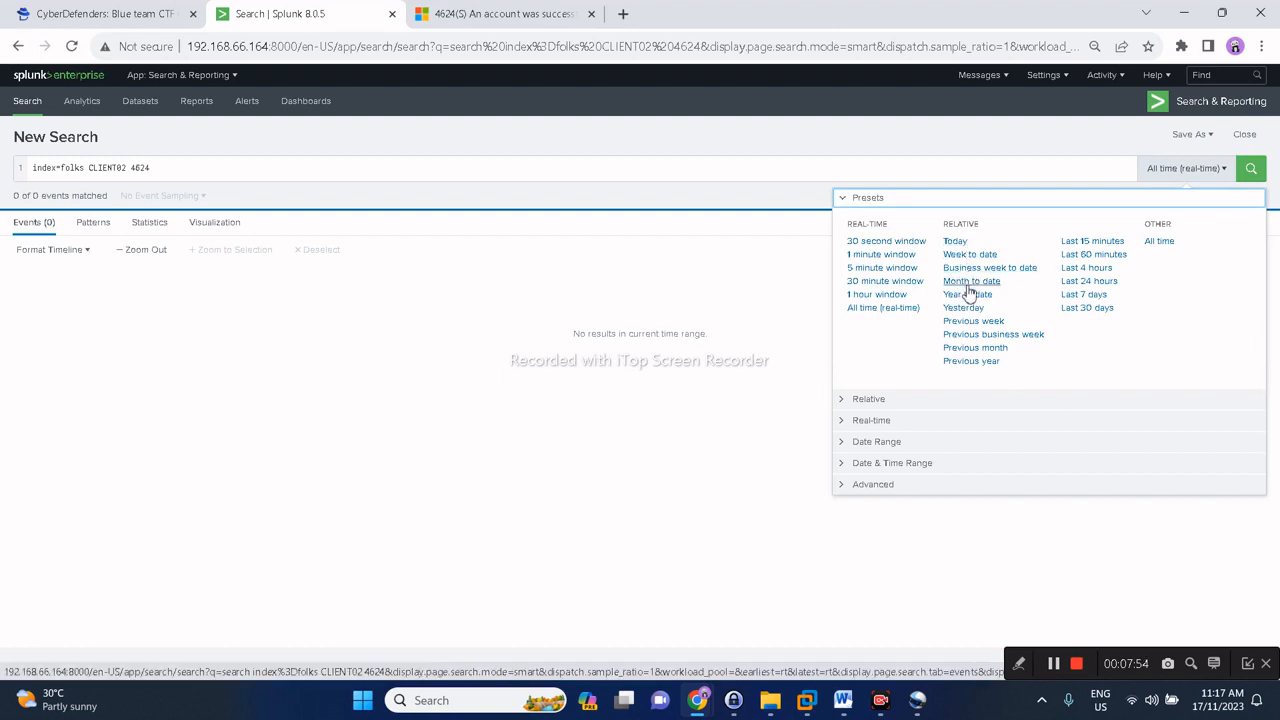
{"action": "left_click", "coordinate": [1150, 241]}
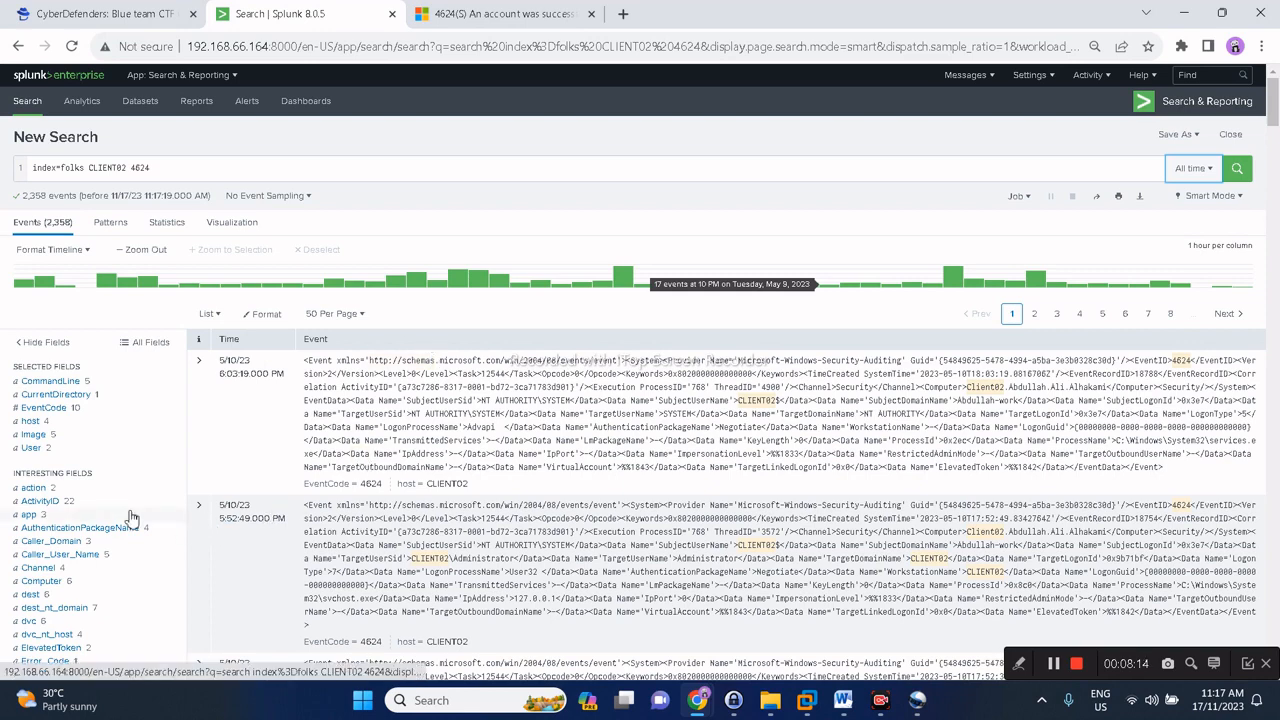
{"action": "left_click", "coordinate": [97, 556]}
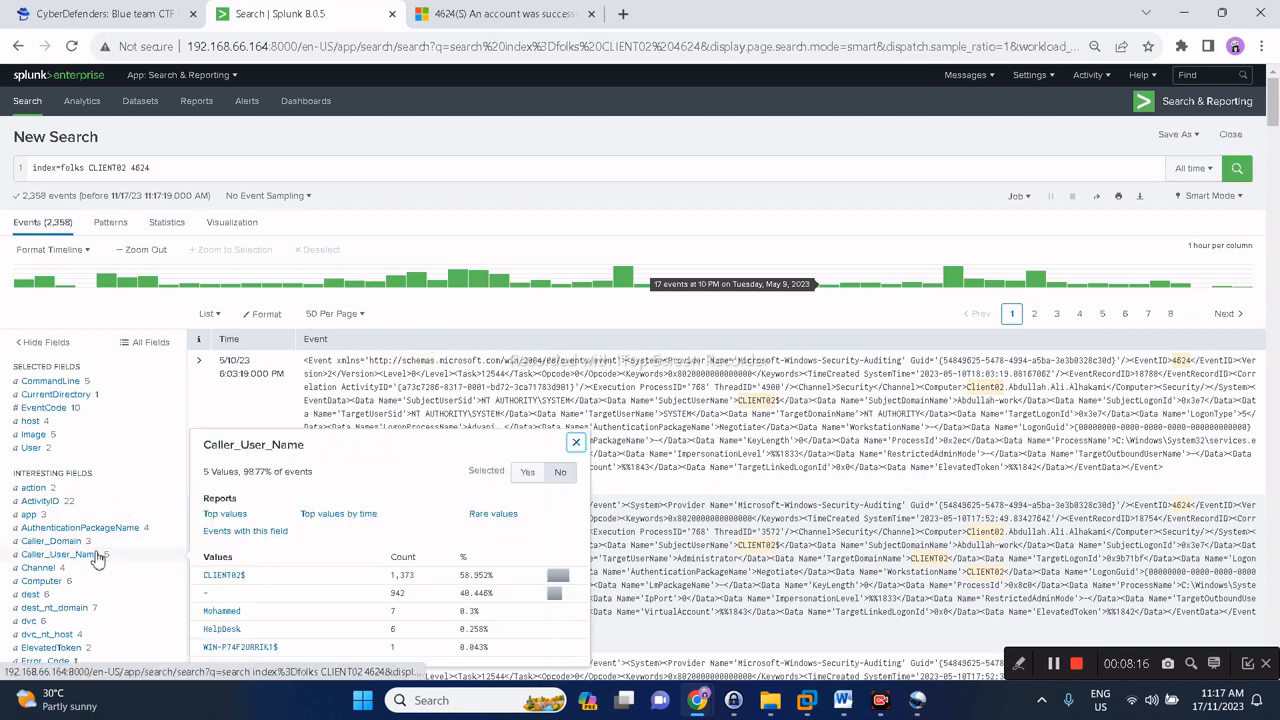
{"action": "scroll", "coordinate": [390, 531], "scroll_direction": "down", "scroll_amount": 1}
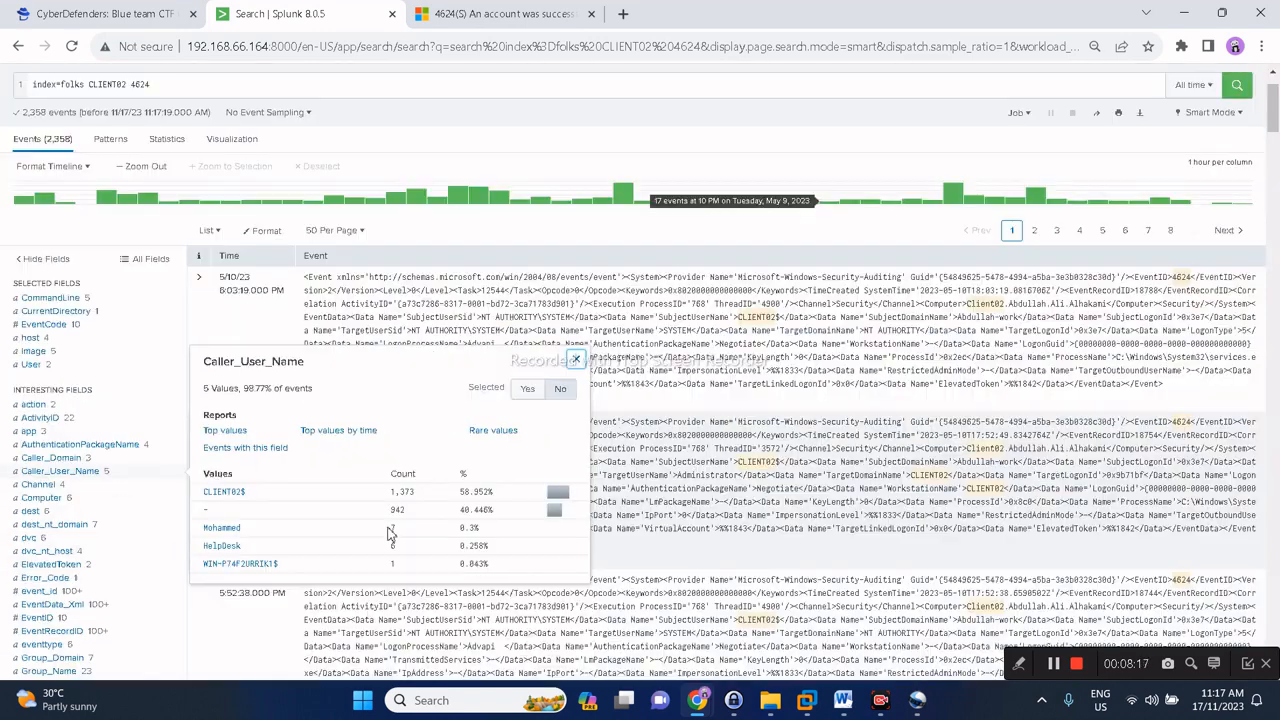
{"action": "left_click", "coordinate": [222, 546]}
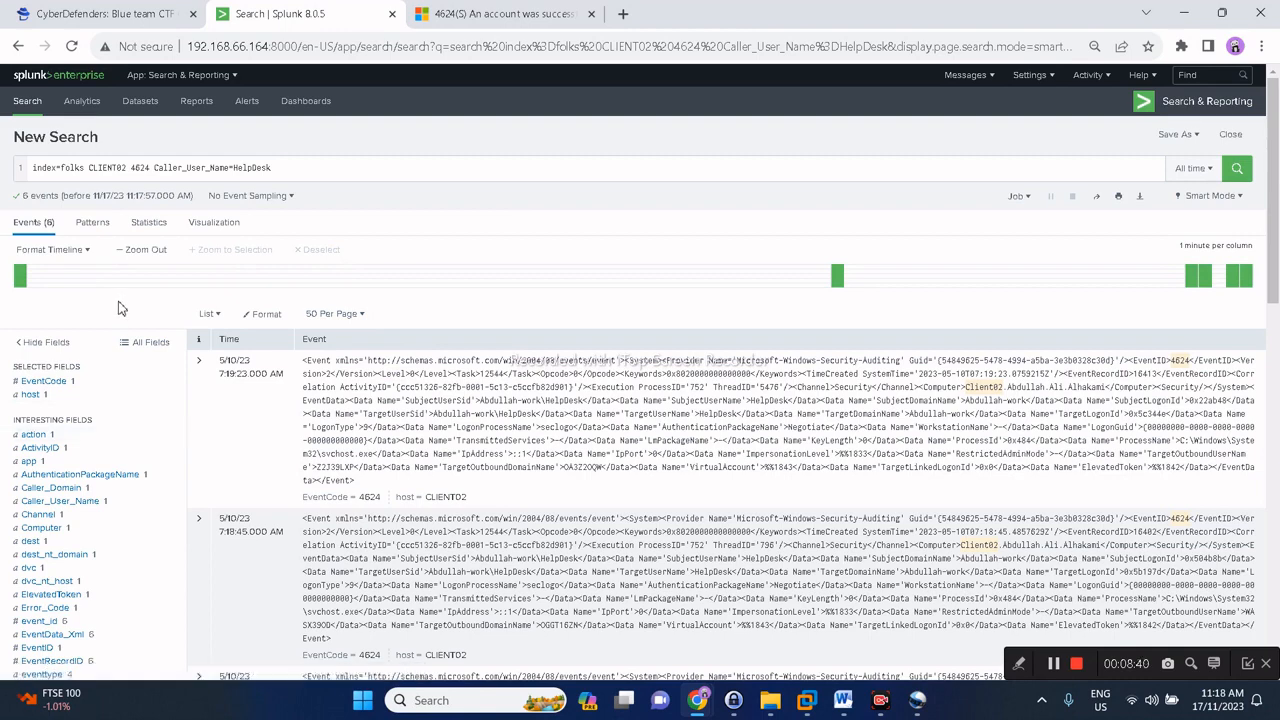
Switch to the CyberDefenders page and reread the list of FalconEye questions up to the it-support logon type question.
{"action": "left_click", "coordinate": [145, 21]}
{"action": "scroll", "coordinate": [388, 380], "scroll_direction": "up", "scroll_amount": 5}
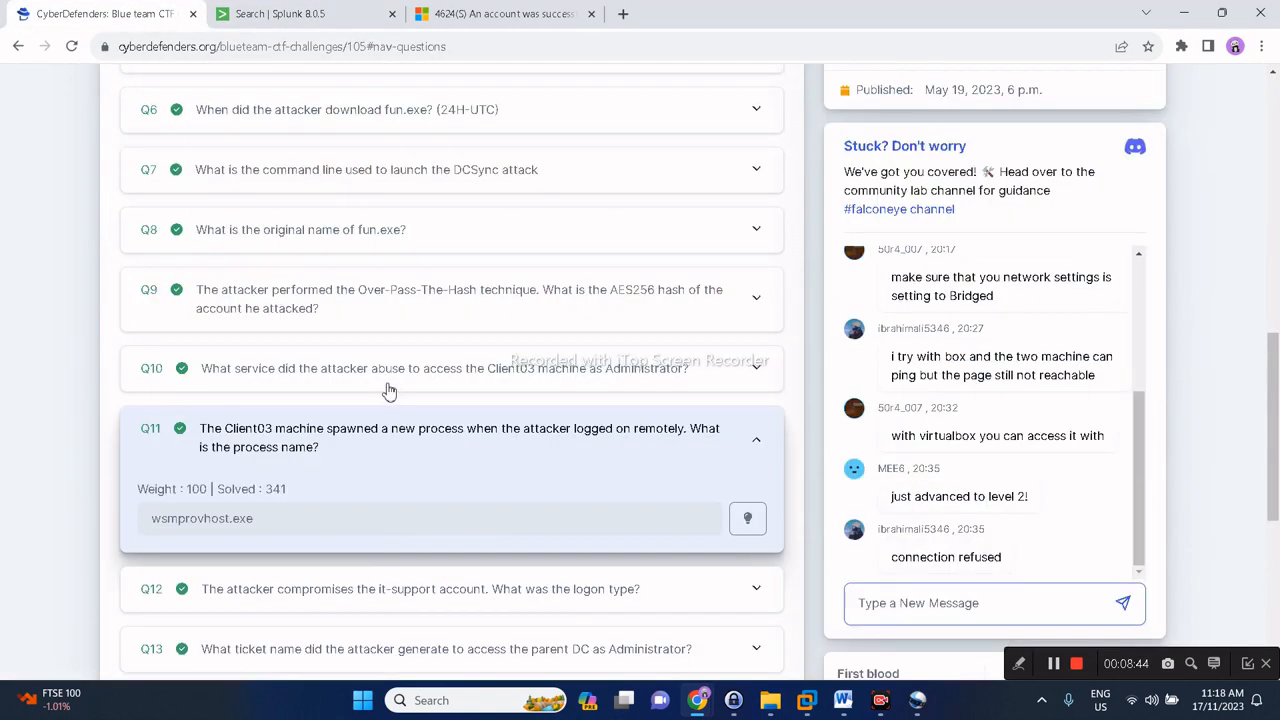
{"action": "scroll", "coordinate": [388, 392], "scroll_direction": "up", "scroll_amount": 2}
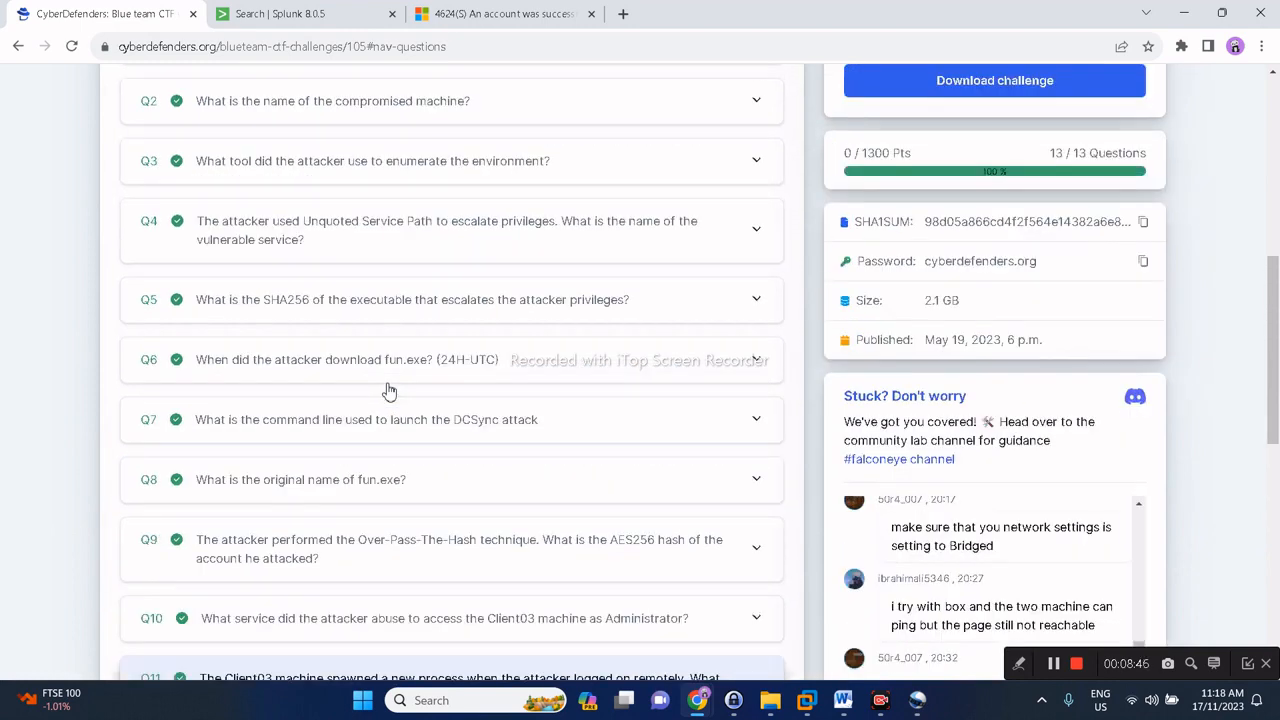
{"action": "scroll", "coordinate": [388, 392], "scroll_direction": "down", "scroll_amount": 4}
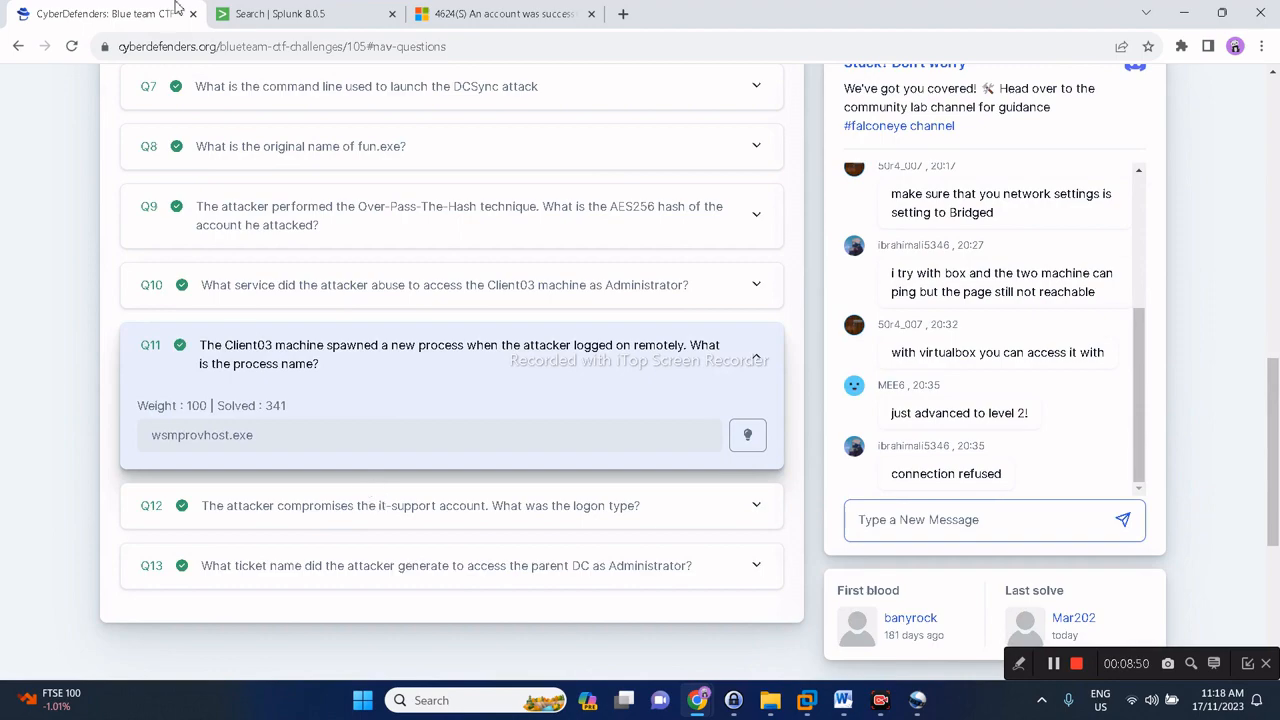
Inspect the Logon_Type field of the HelpDesk events in Splunk and highlight the type 9 NewCredentials row in the Microsoft Learn table.
{"action": "left_click", "coordinate": [292, 16]}
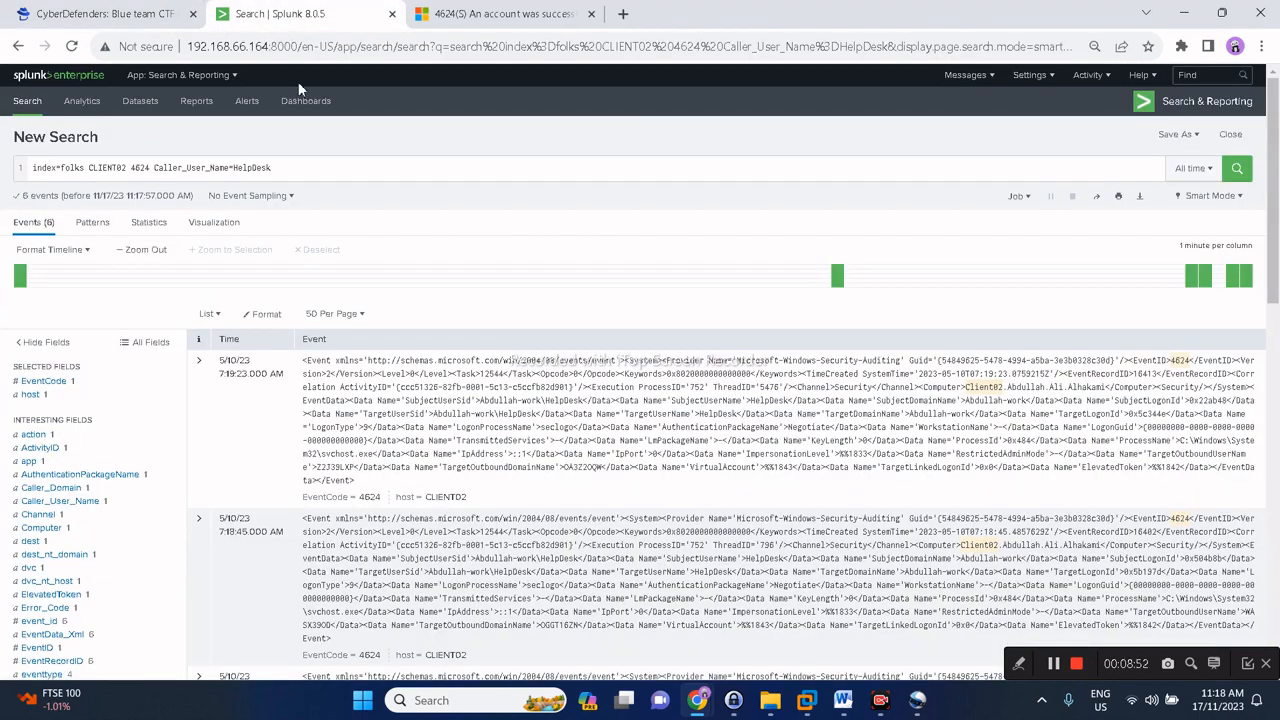
{"action": "scroll", "coordinate": [130, 380], "scroll_direction": "down", "scroll_amount": 2}
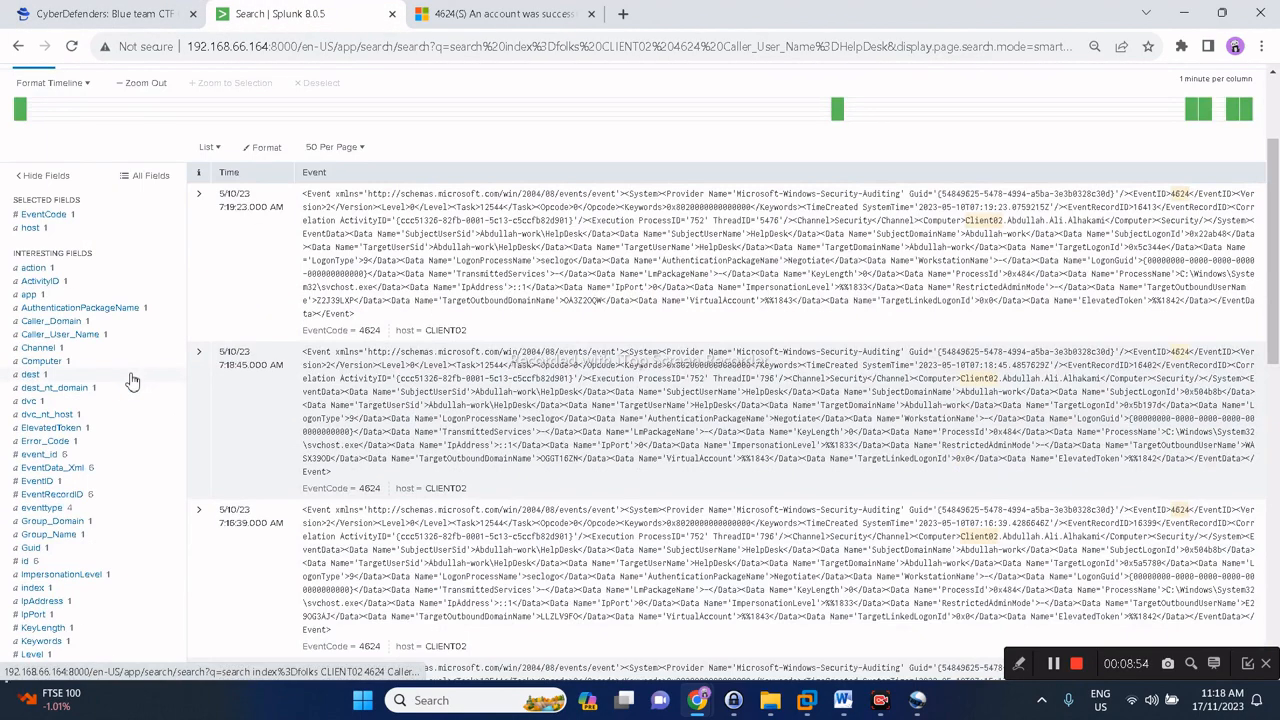
{"action": "scroll", "coordinate": [130, 380], "scroll_direction": "down", "scroll_amount": 1}
{"action": "scroll", "coordinate": [130, 380], "scroll_direction": "up", "scroll_amount": 2}
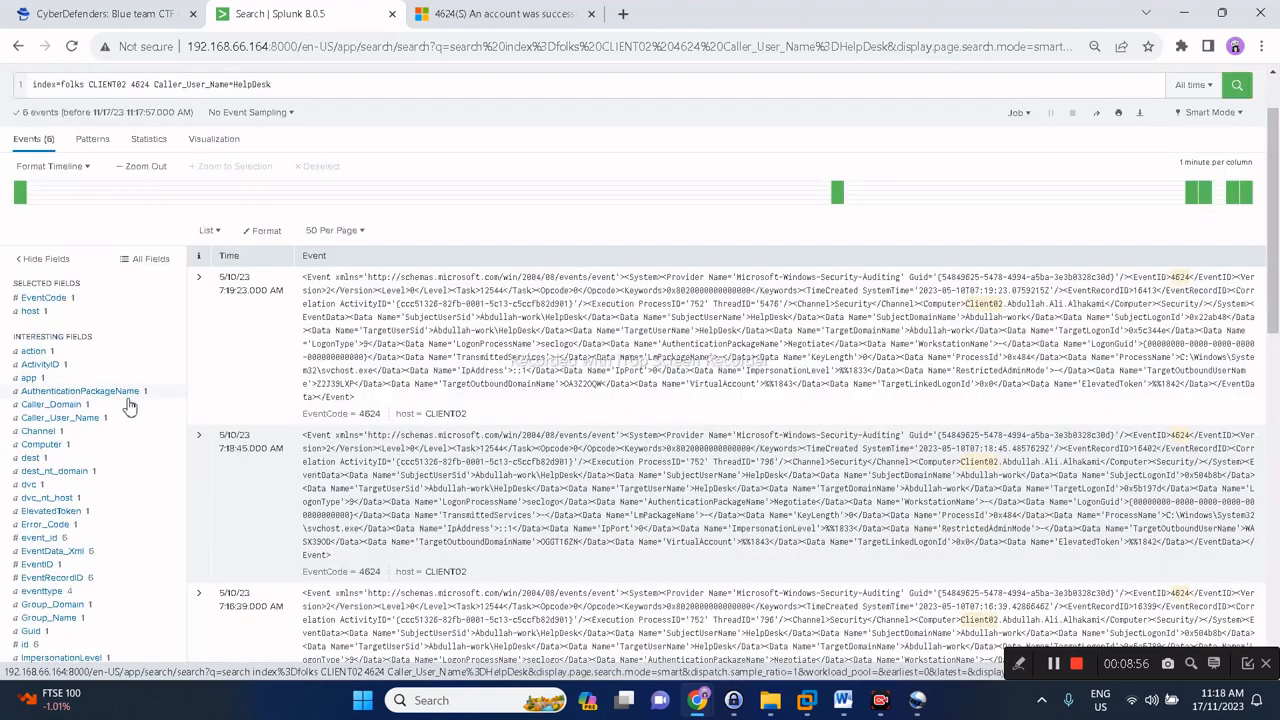
{"action": "scroll", "coordinate": [125, 420], "scroll_direction": "down", "scroll_amount": 1}
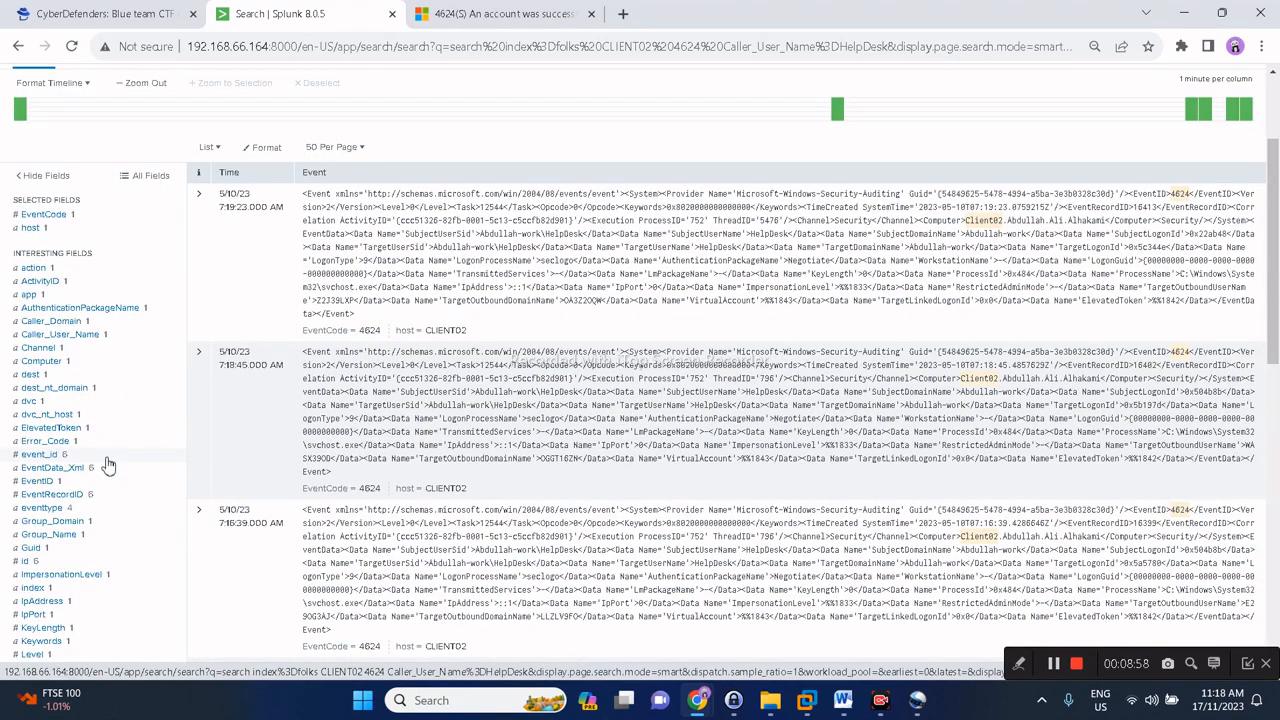
{"action": "scroll", "coordinate": [101, 444], "scroll_direction": "down", "scroll_amount": 1}
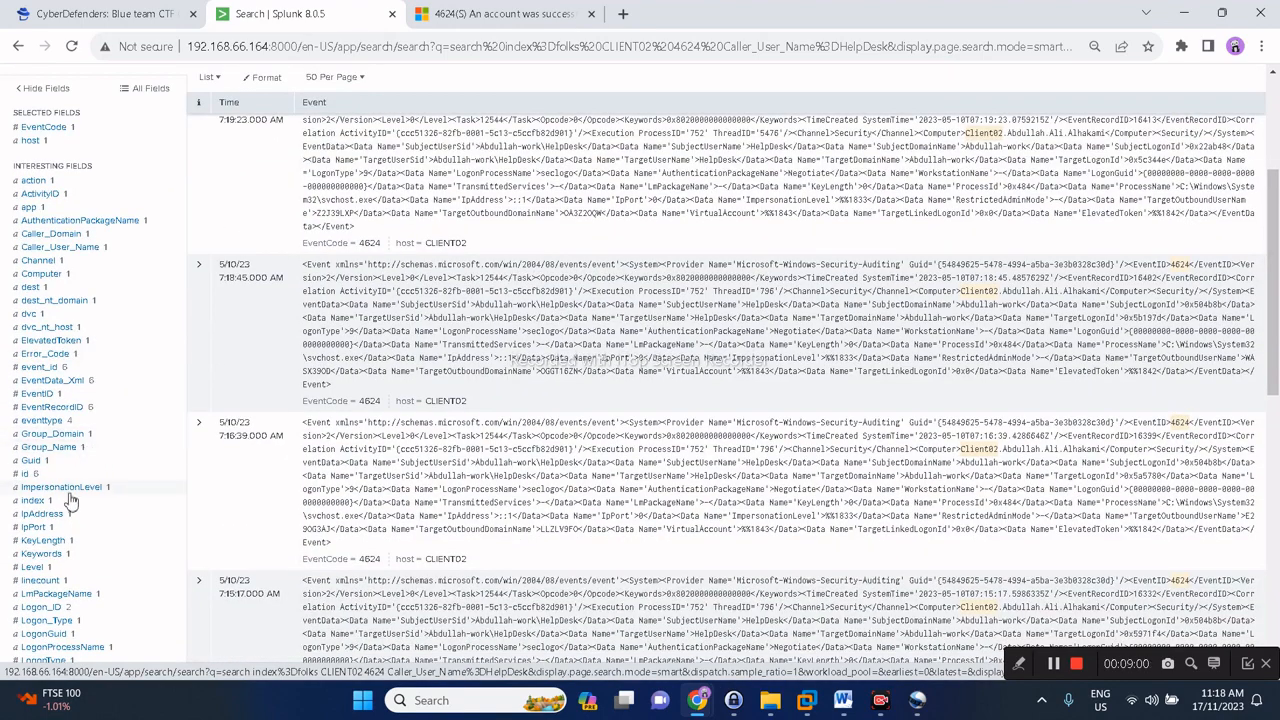
{"action": "scroll", "coordinate": [76, 510], "scroll_direction": "down", "scroll_amount": 1}
{"action": "left_click", "coordinate": [45, 537]}
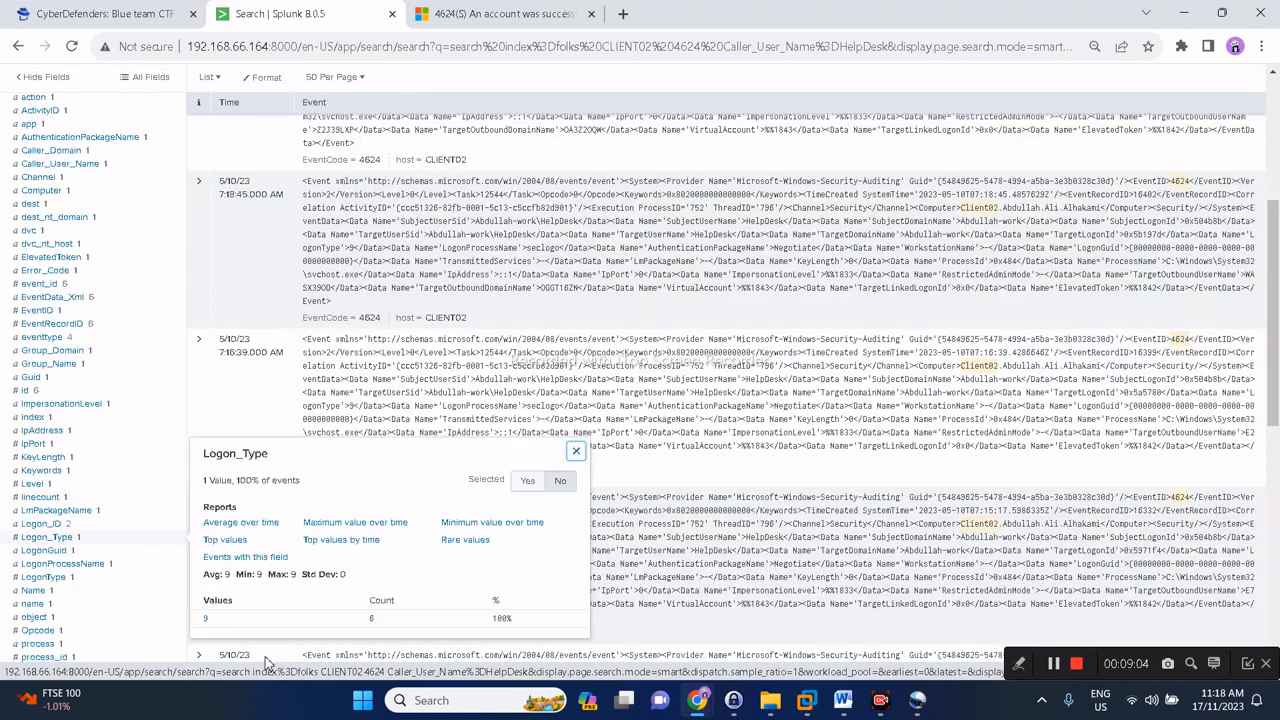
{"action": "left_click", "coordinate": [485, 13]}
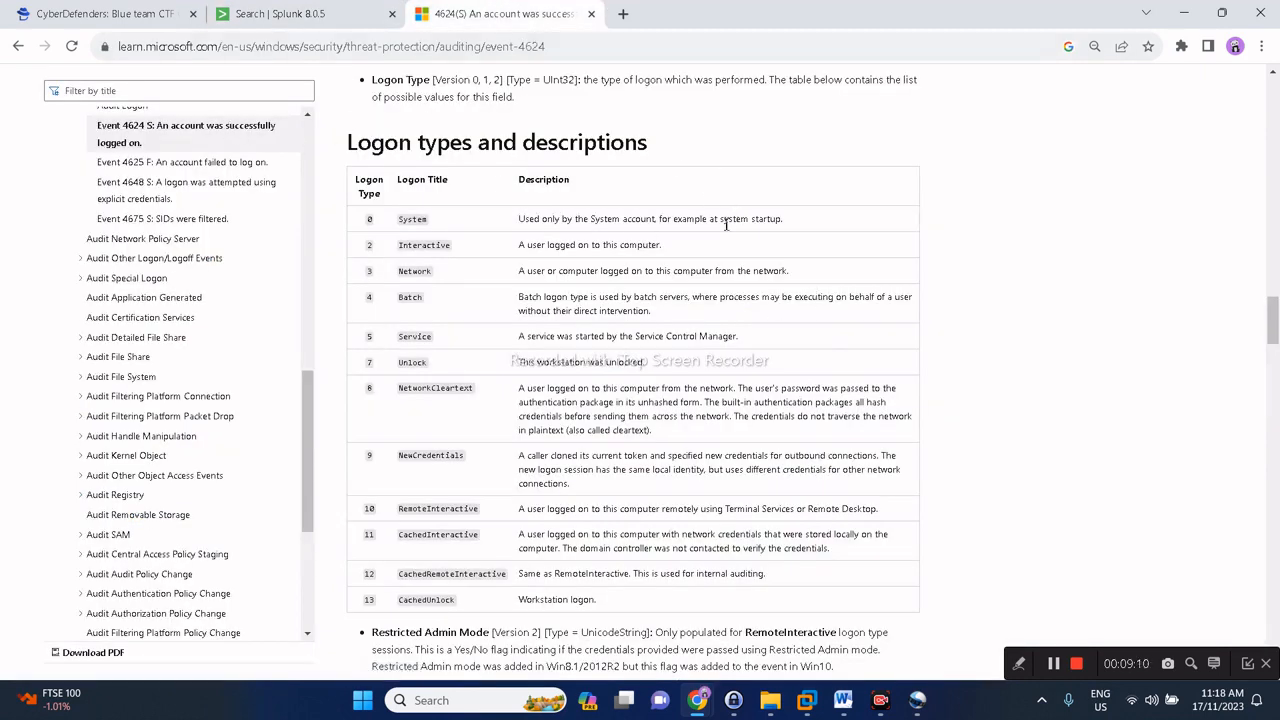
{"action": "left_click_drag", "start_coordinate": [360, 452], "coordinate": [590, 490]}
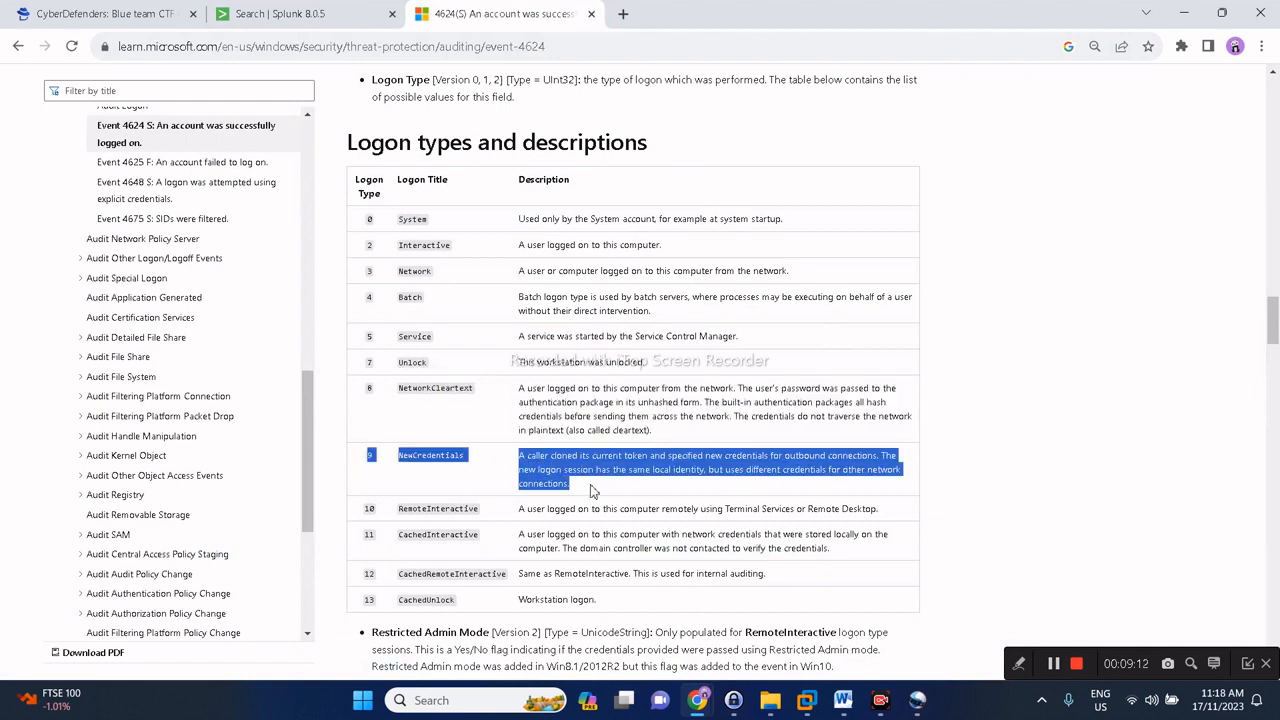
On the CyberDefenders page, open question 12 about the logon type and question 13 about the generated ticket name.
{"action": "left_click", "coordinate": [130, 13]}
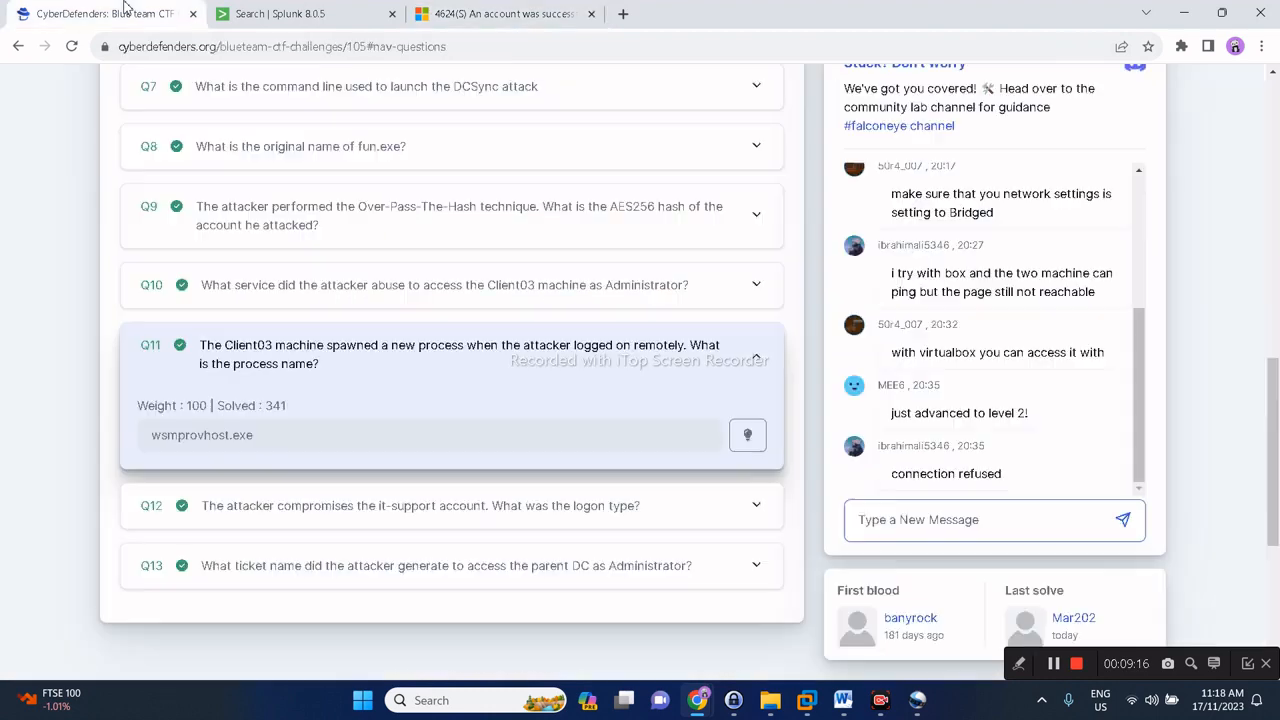
{"action": "left_click", "coordinate": [386, 511]}
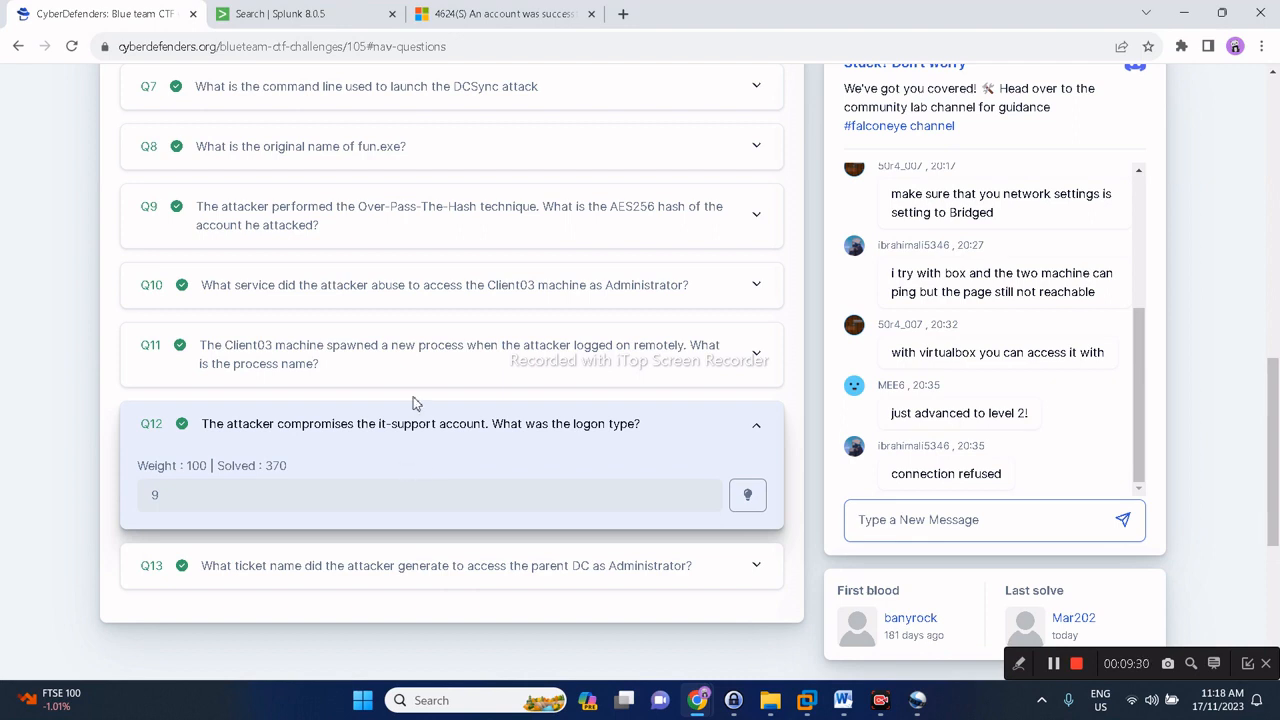
{"action": "scroll", "coordinate": [421, 355], "scroll_direction": "down", "scroll_amount": 1}
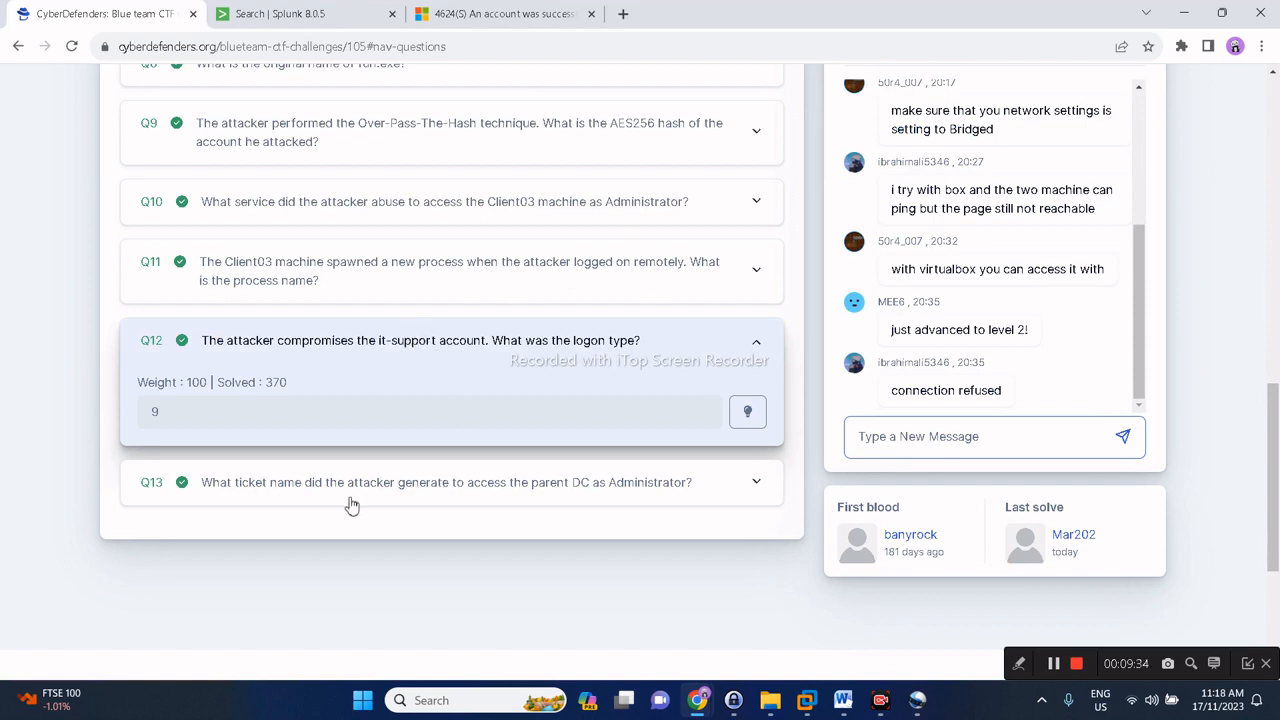
{"action": "left_click", "coordinate": [556, 490]}
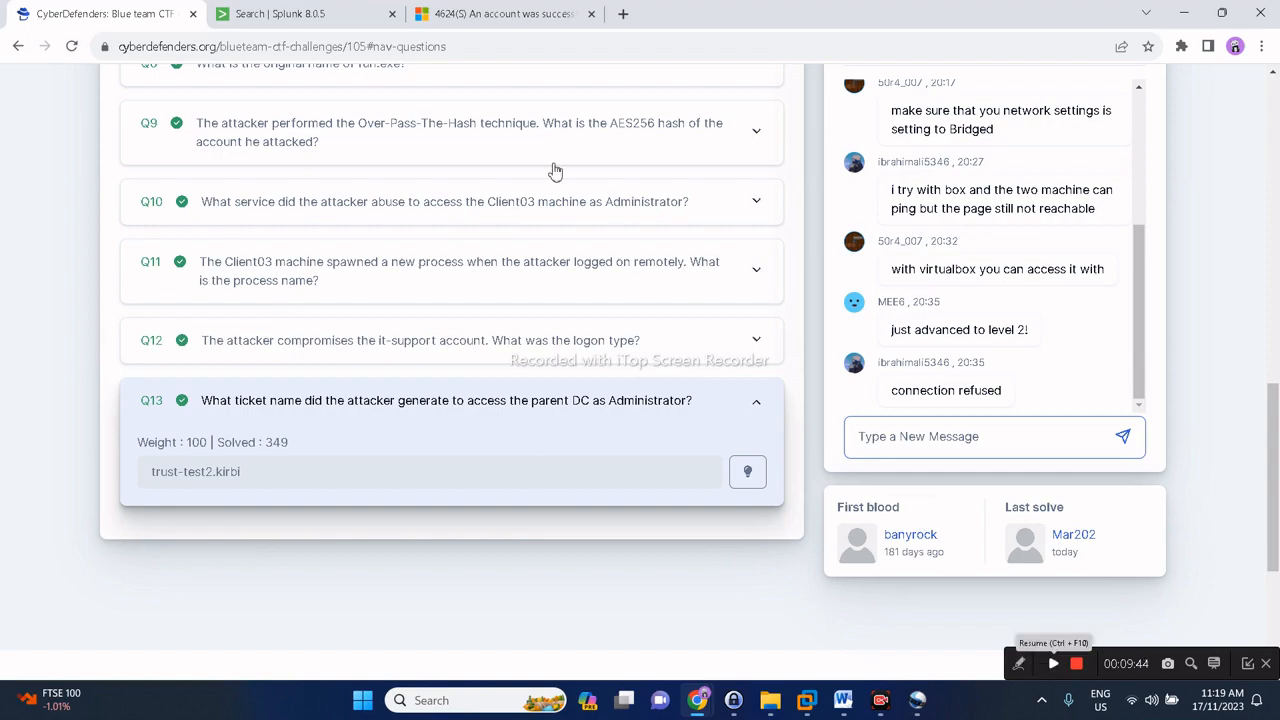
In Splunk, change the query to index=folks CLIENT02 ticket with | stats count by Image, CommandLine, _time, and run it.
{"action": "left_click", "coordinate": [308, 27]}
{"action": "scroll", "coordinate": [333, 224], "scroll_direction": "up", "scroll_amount": 4}
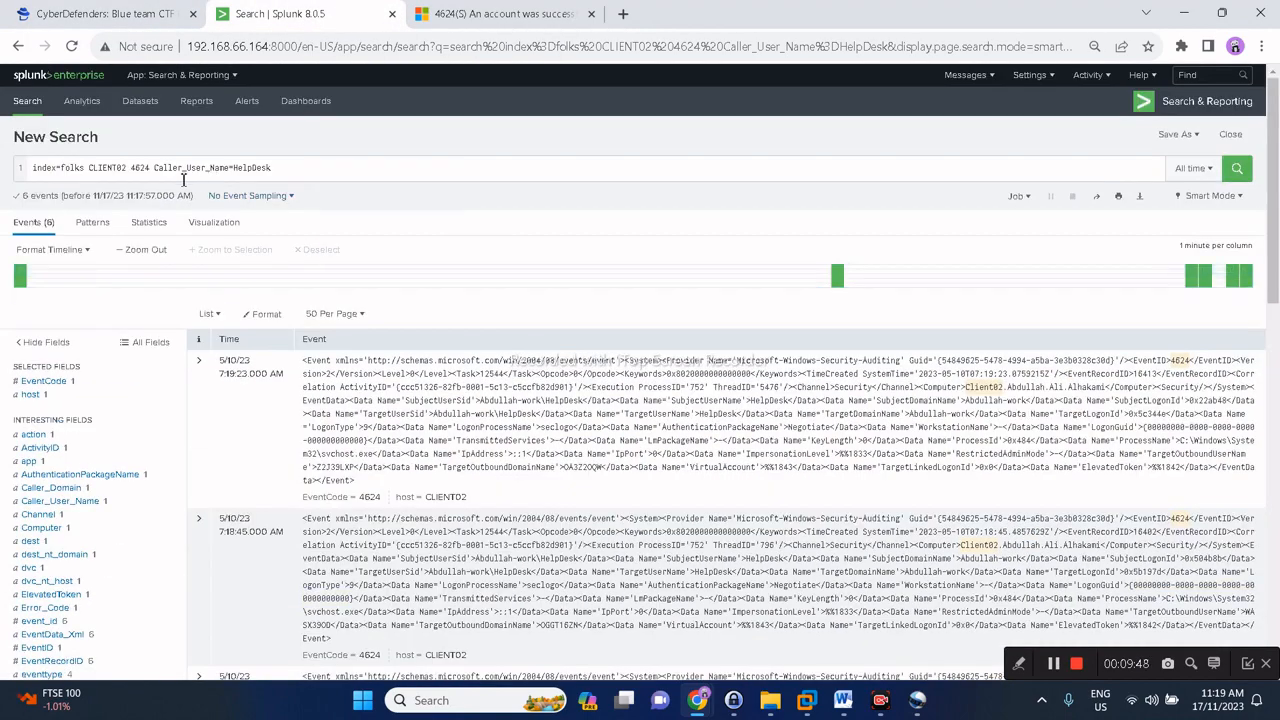
{"action": "left_click_drag", "start_coordinate": [131, 168], "coordinate": [446, 168]}
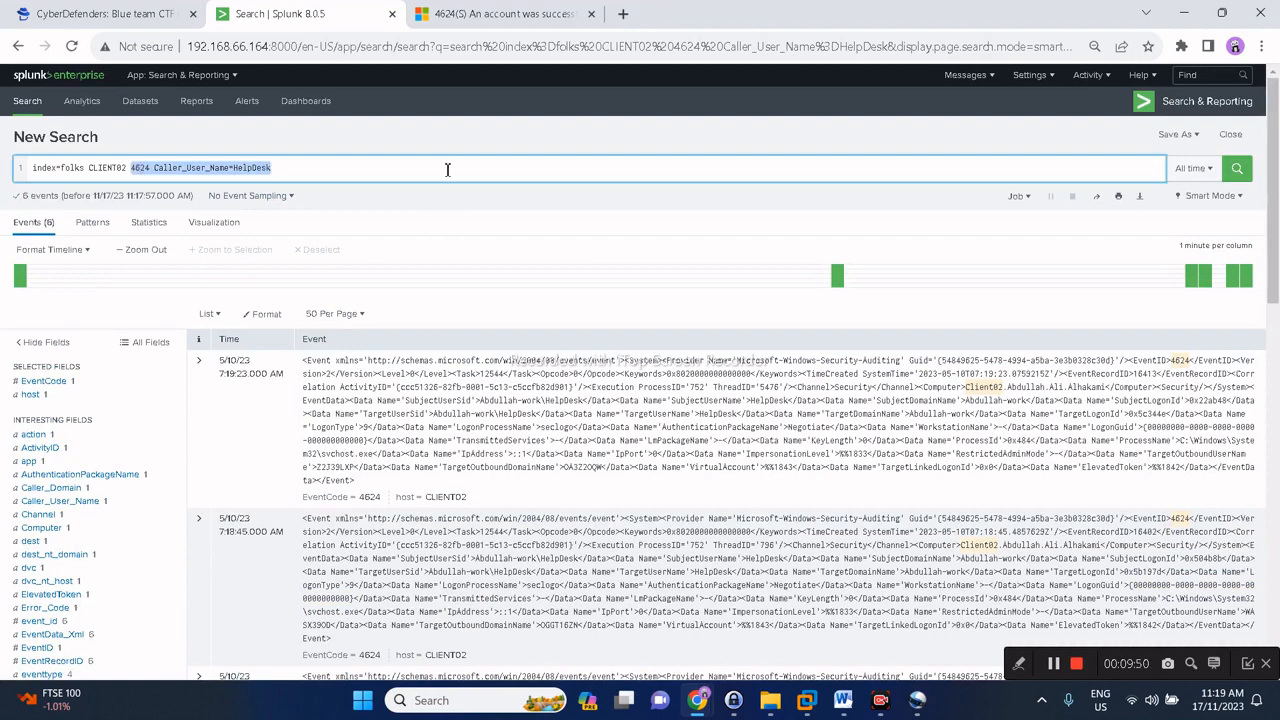
{"action": "type", "text": "ticket"}
{"action": "key", "text": "shift+Return"}
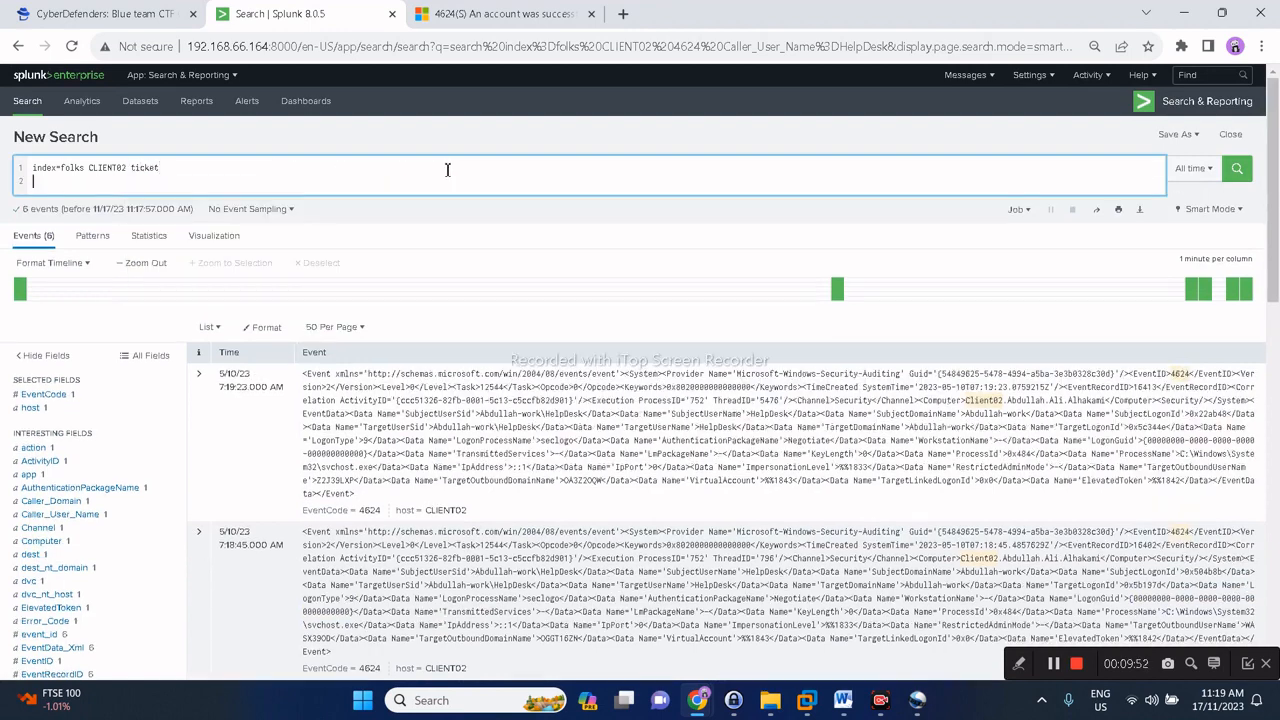
{"action": "type", "text": "| stats c"}
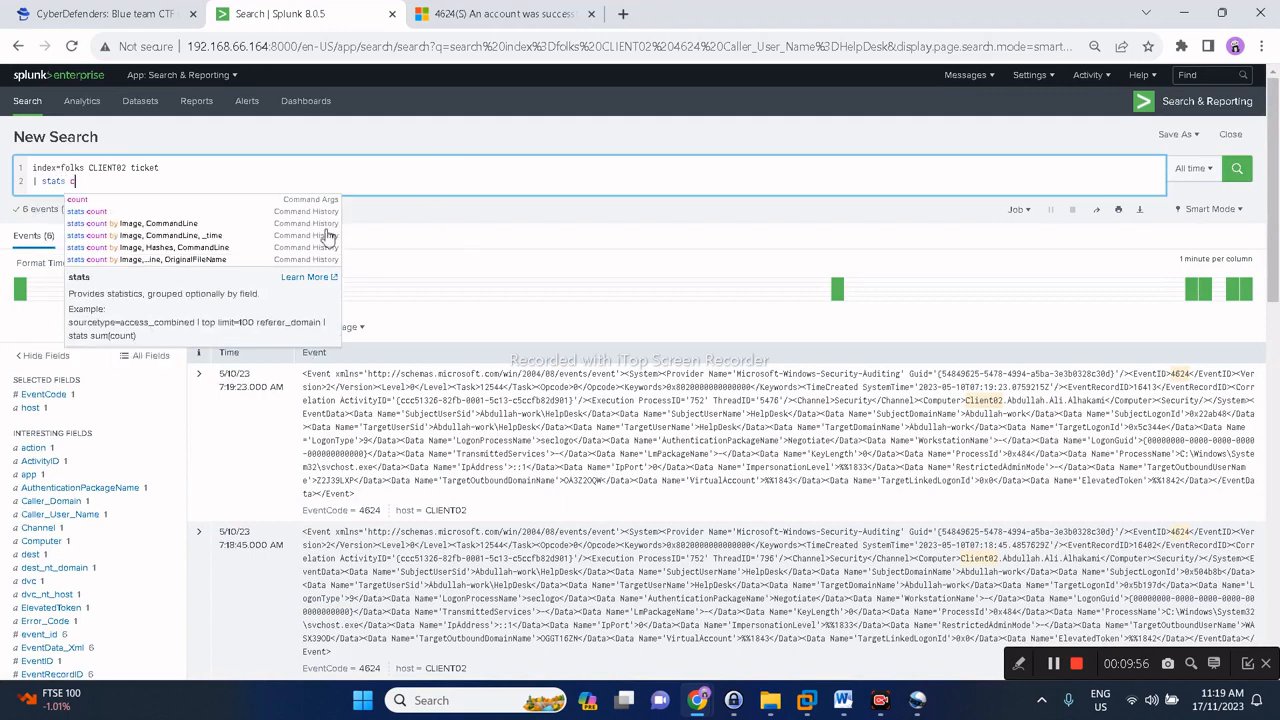
{"action": "left_click", "coordinate": [222, 236]}
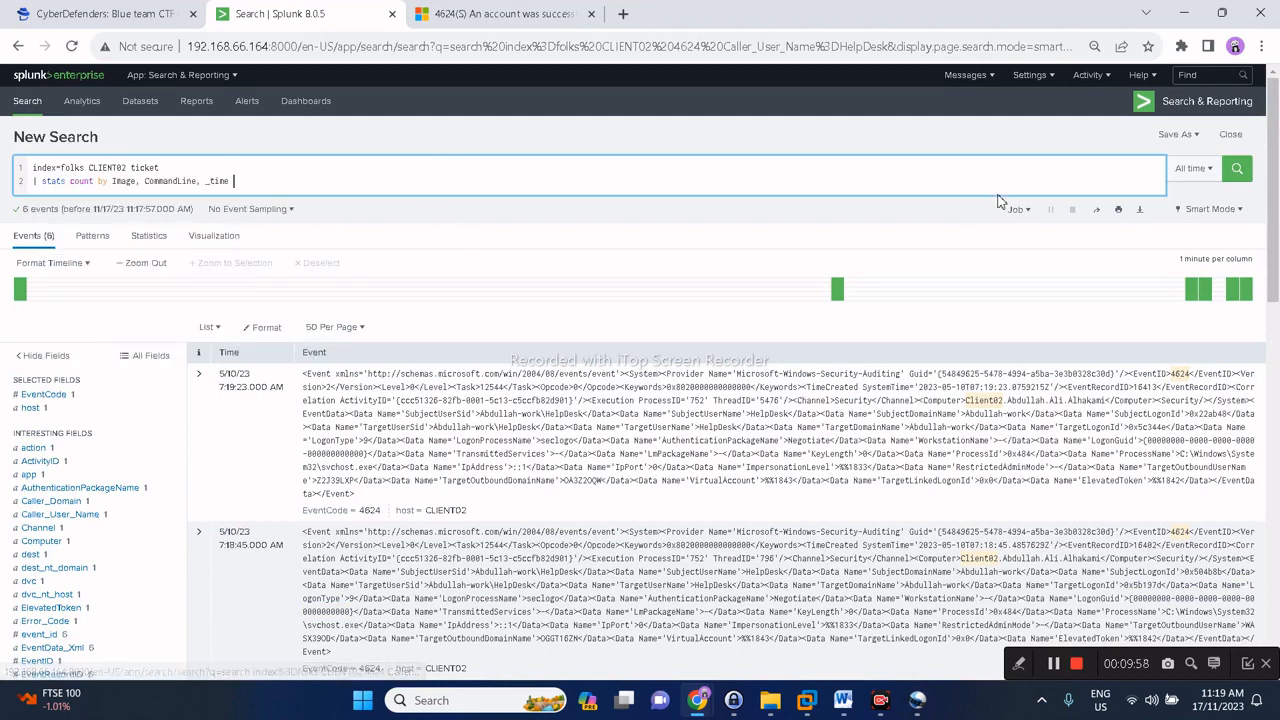
{"action": "key", "text": "Return"}
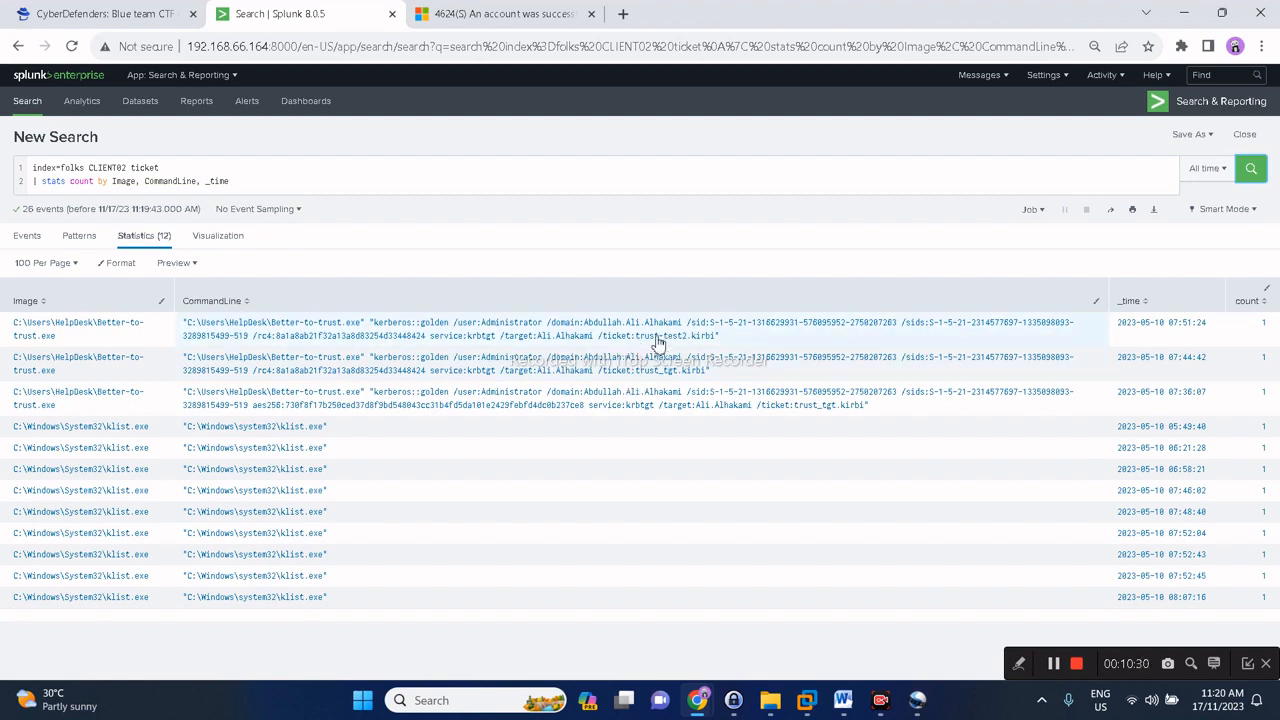
Compare the ticket name in CyberDefenders question 13 with the Splunk command lines and review the FalconEye challenge page.
{"action": "left_click", "coordinate": [130, 10]}
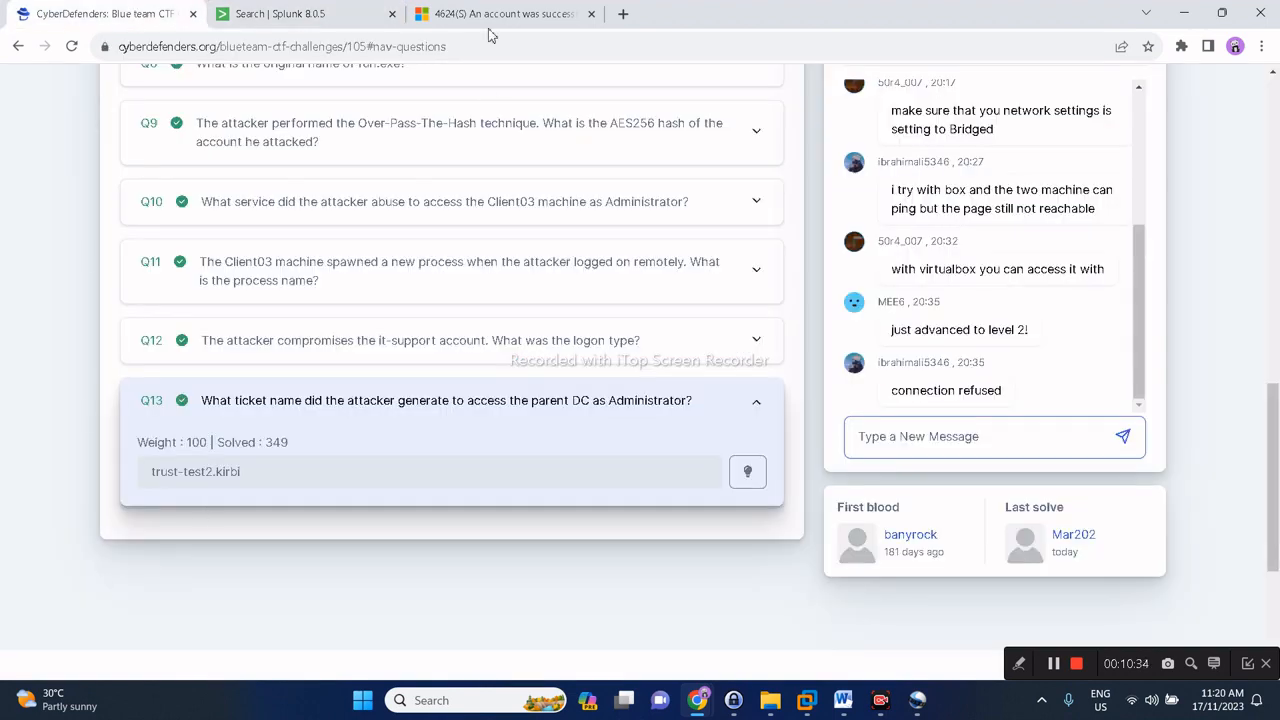
{"action": "scroll", "coordinate": [537, 503], "scroll_direction": "up", "scroll_amount": 4}
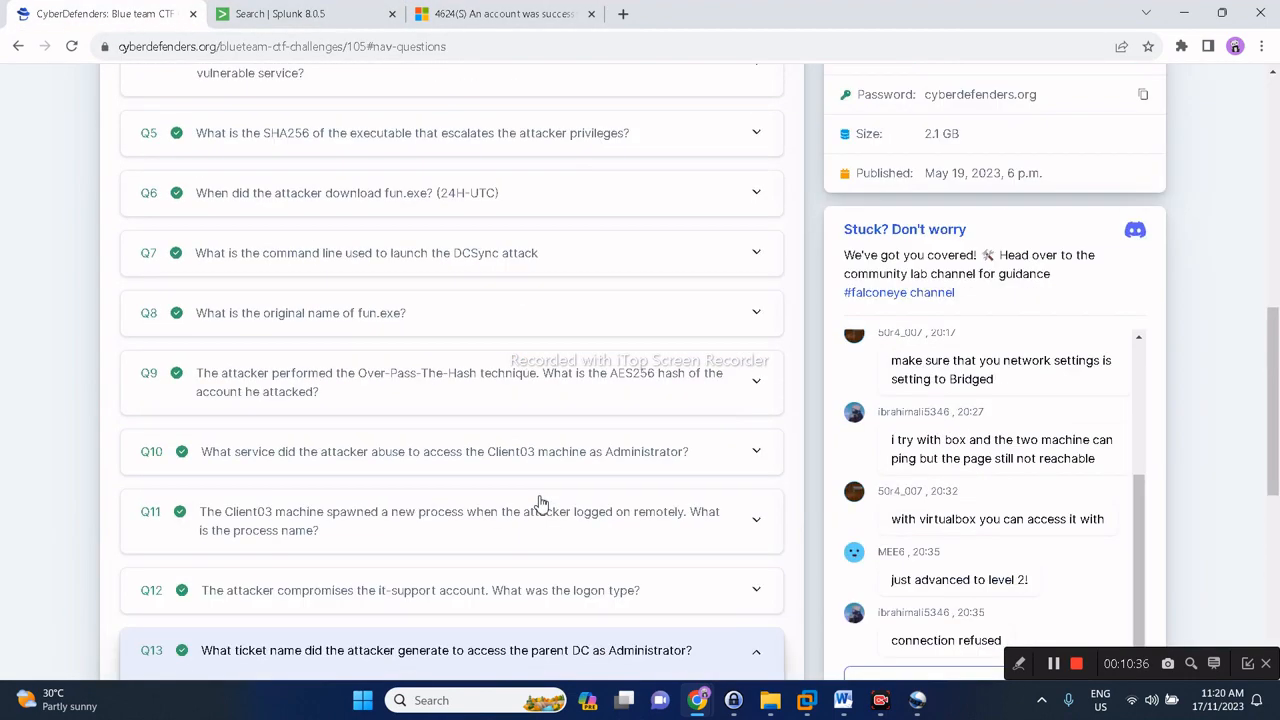
{"action": "scroll", "coordinate": [543, 503], "scroll_direction": "up", "scroll_amount": 3}
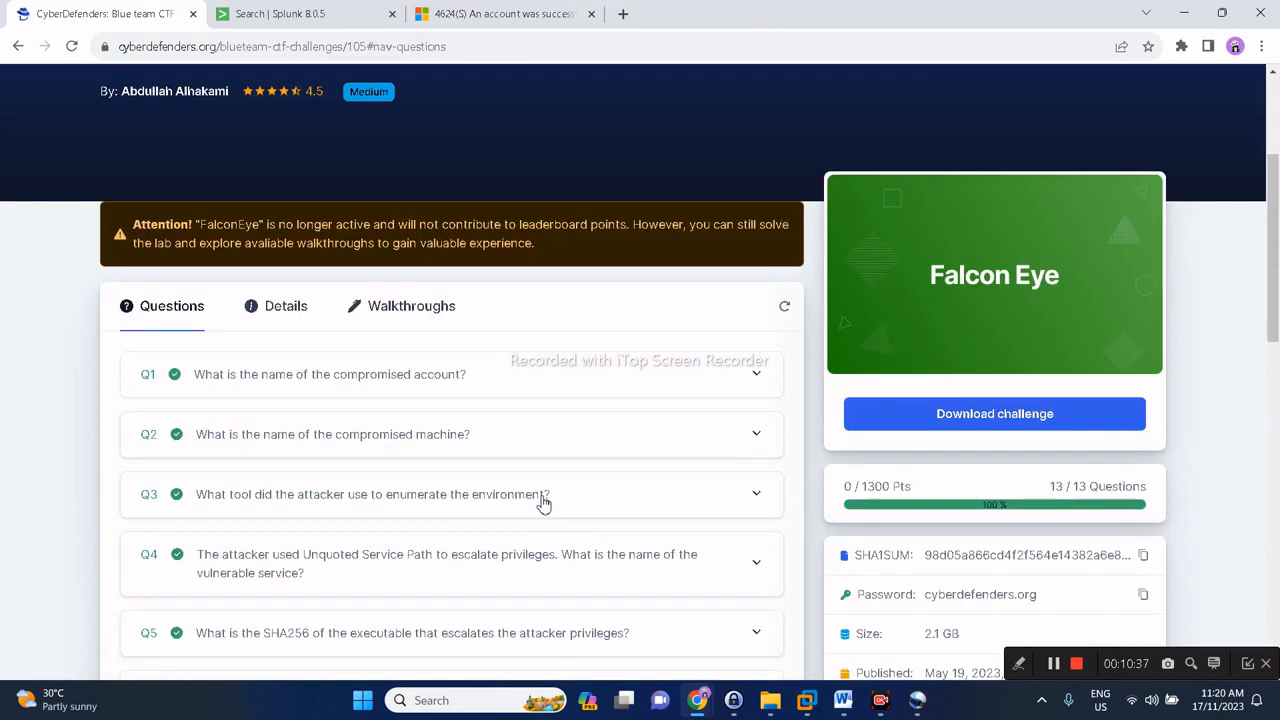
{"action": "left_click", "coordinate": [250, 24]}
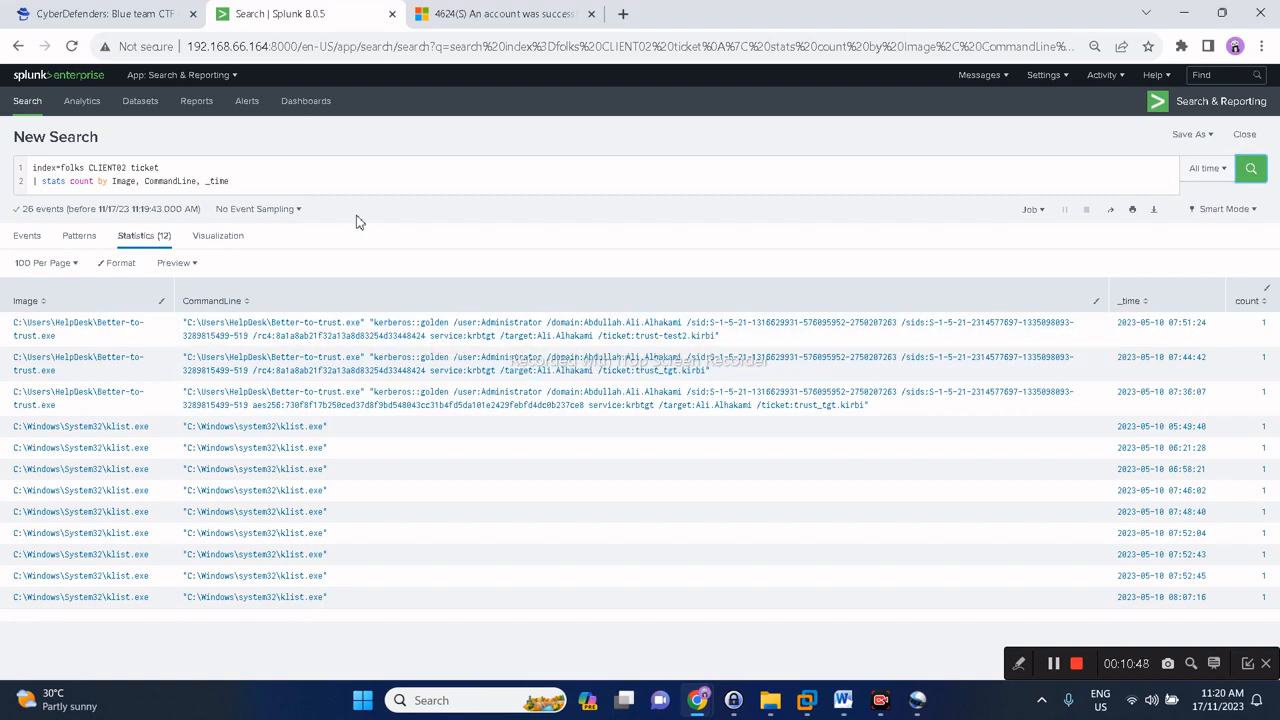
{"action": "left_click", "coordinate": [140, 10]}
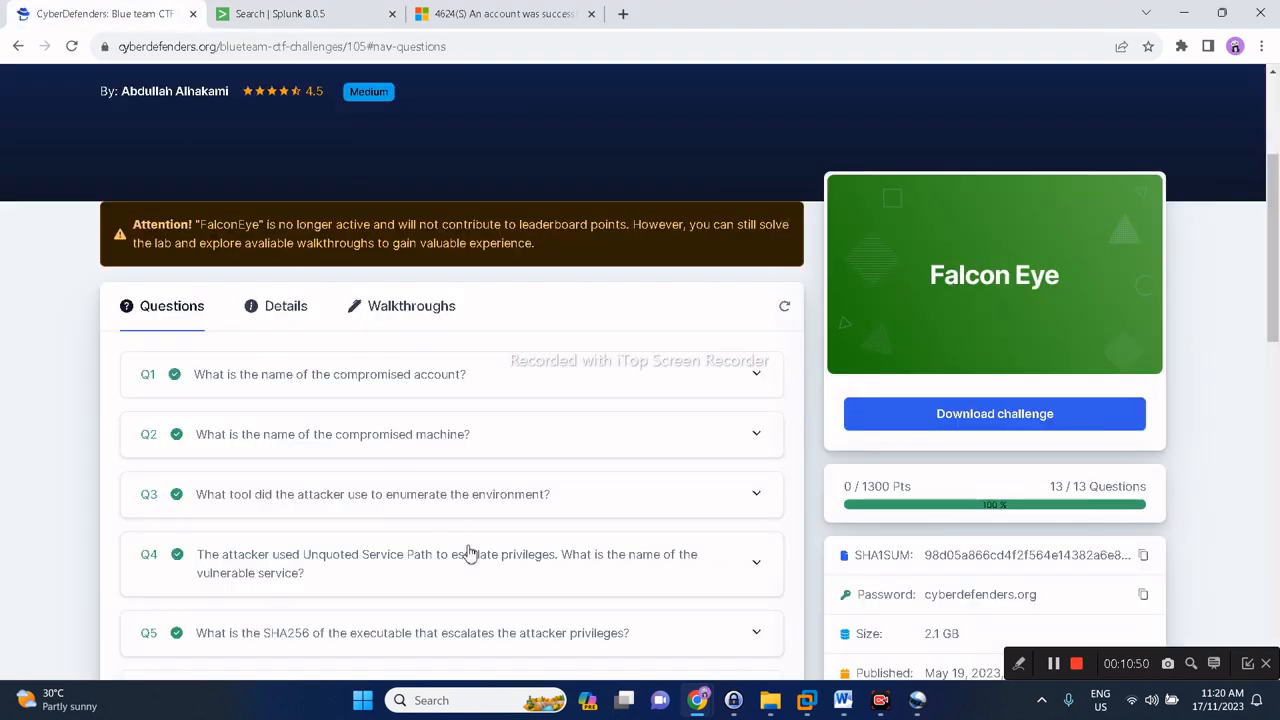
{"action": "scroll", "coordinate": [495, 522], "scroll_direction": "up", "scroll_amount": 1}
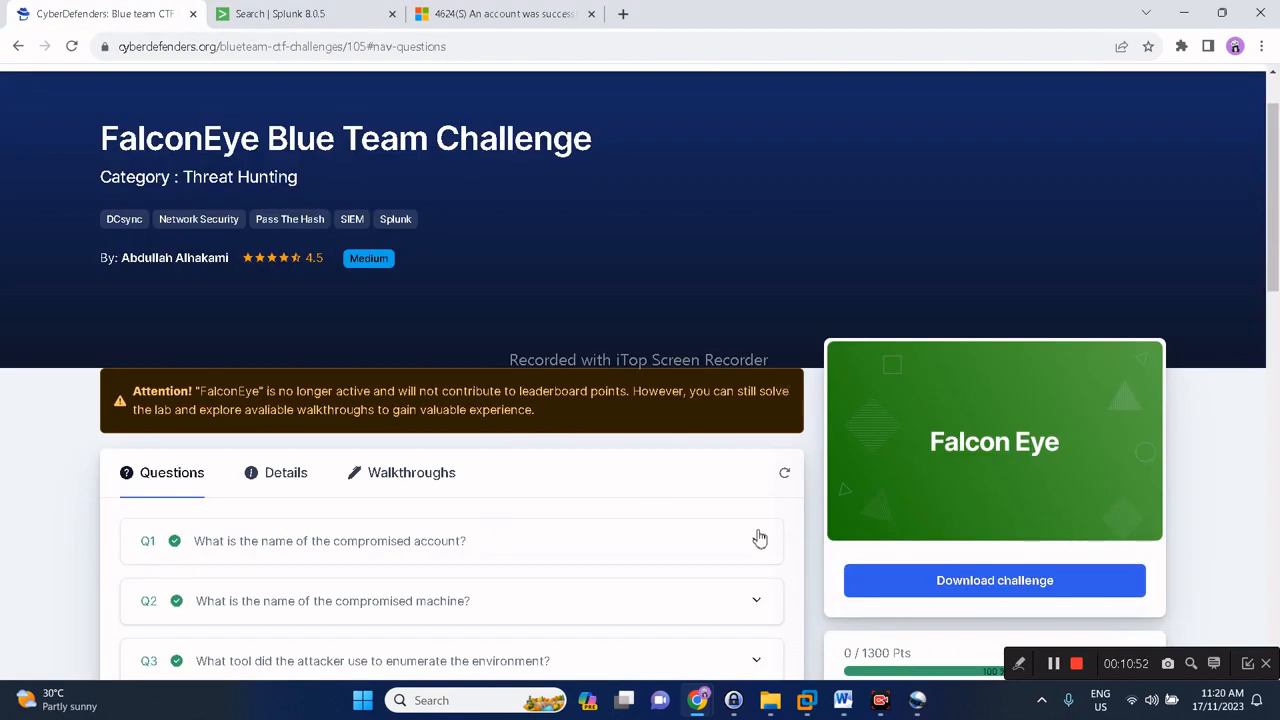